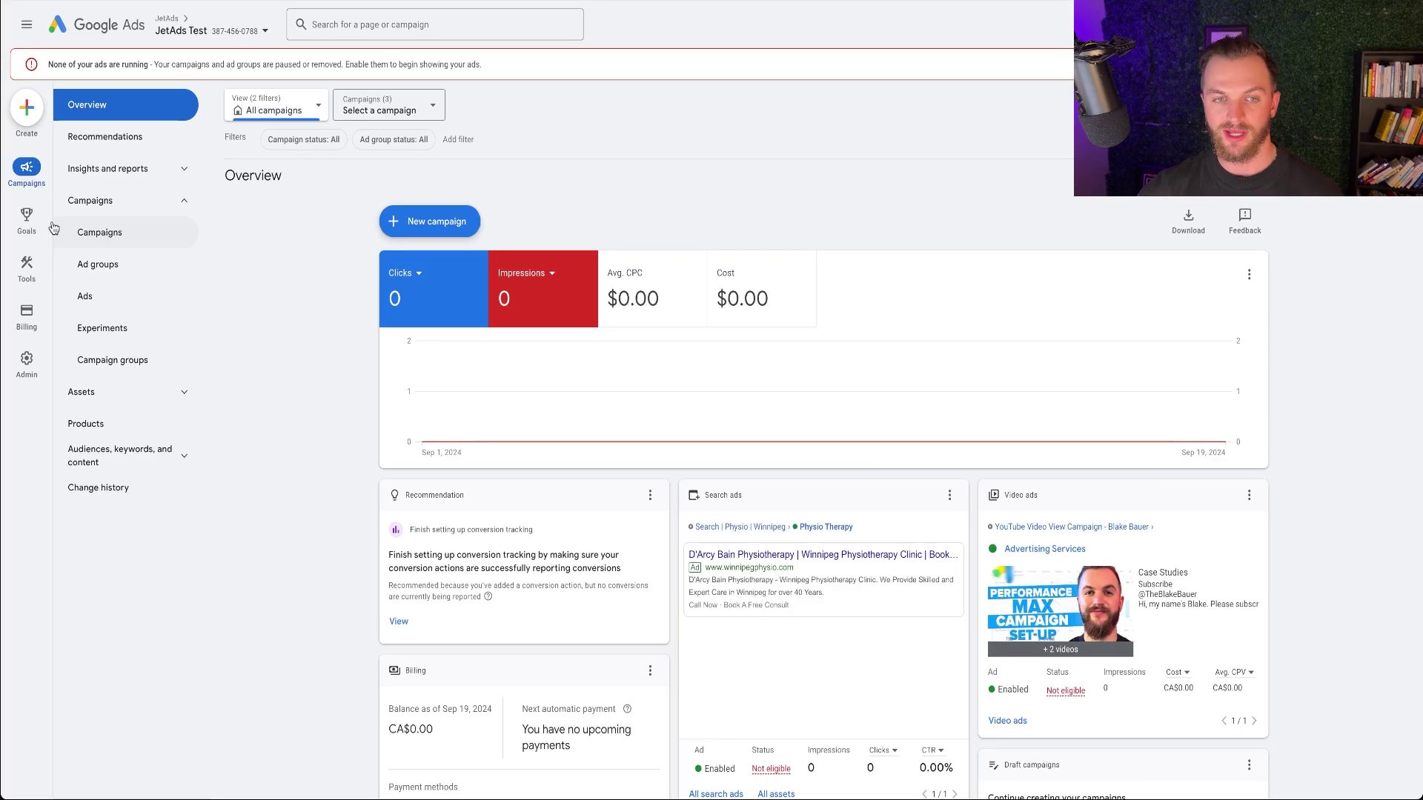
# - Open the Google Analytics (GA4) & Firebase links among the connected products in the Data manager
pyautogui.moveTo(31, 271)
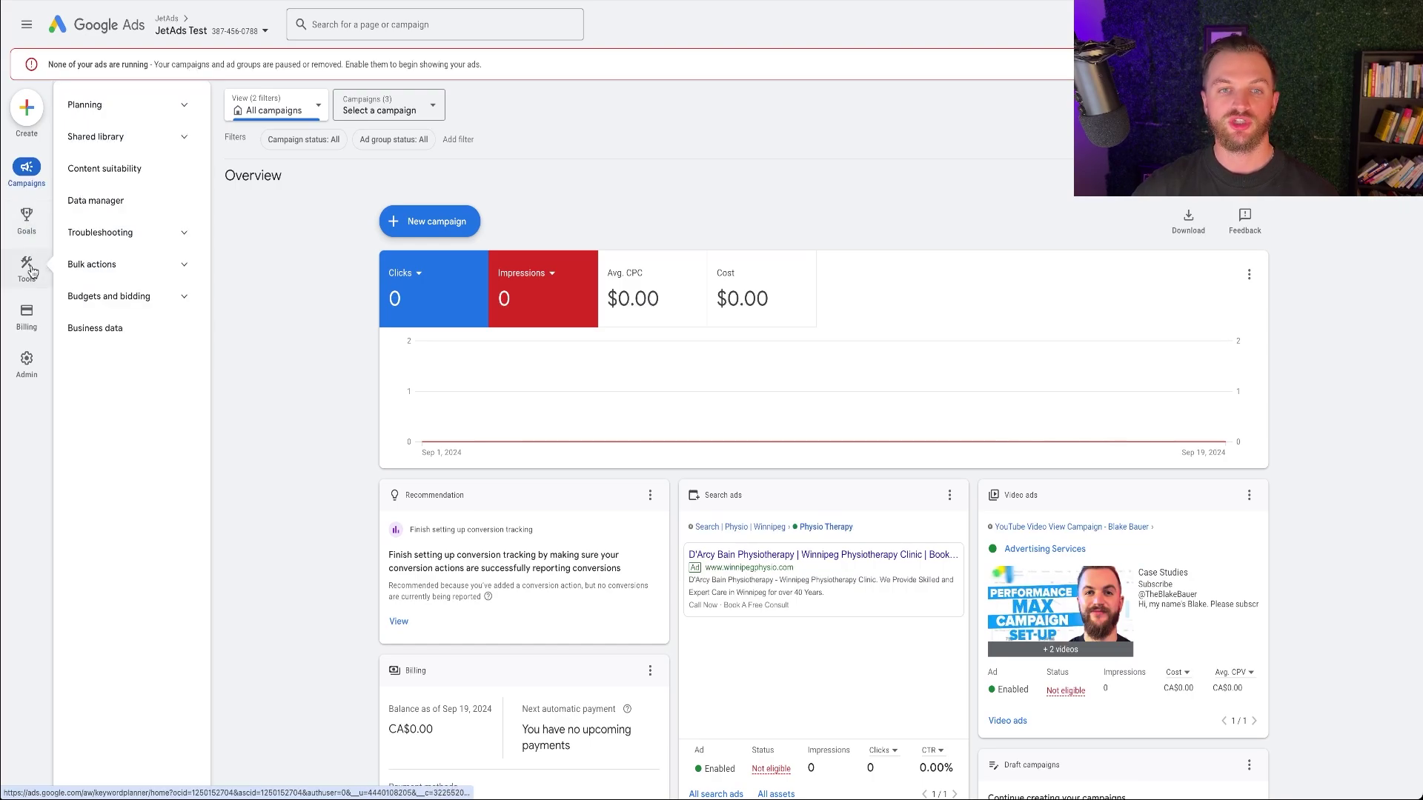
pyautogui.click(117, 208)
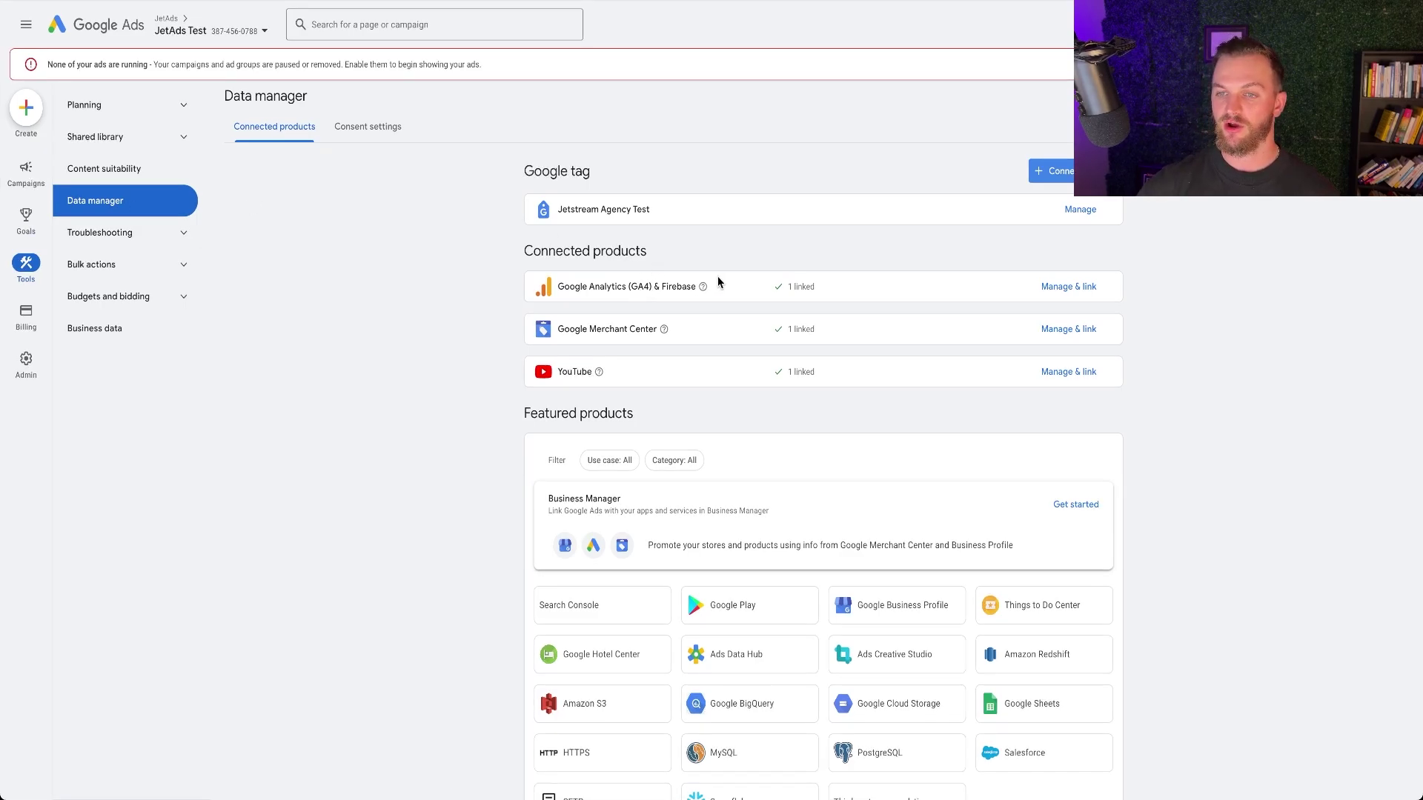
pyautogui.click(1067, 289)
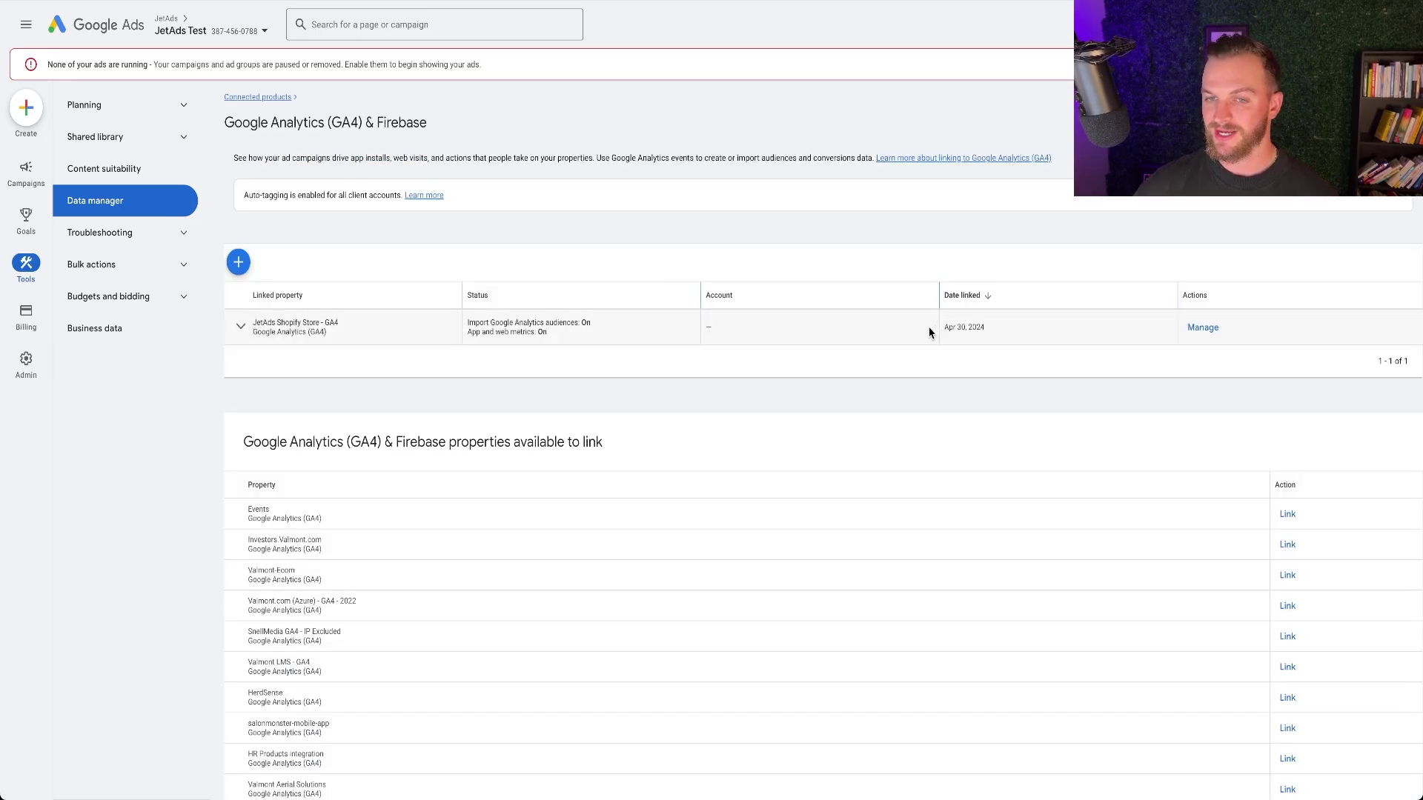
# - Look over the Data manager's connected and featured products and return to the Google Analytics (GA4) & Firebase links
pyautogui.click(123, 202)
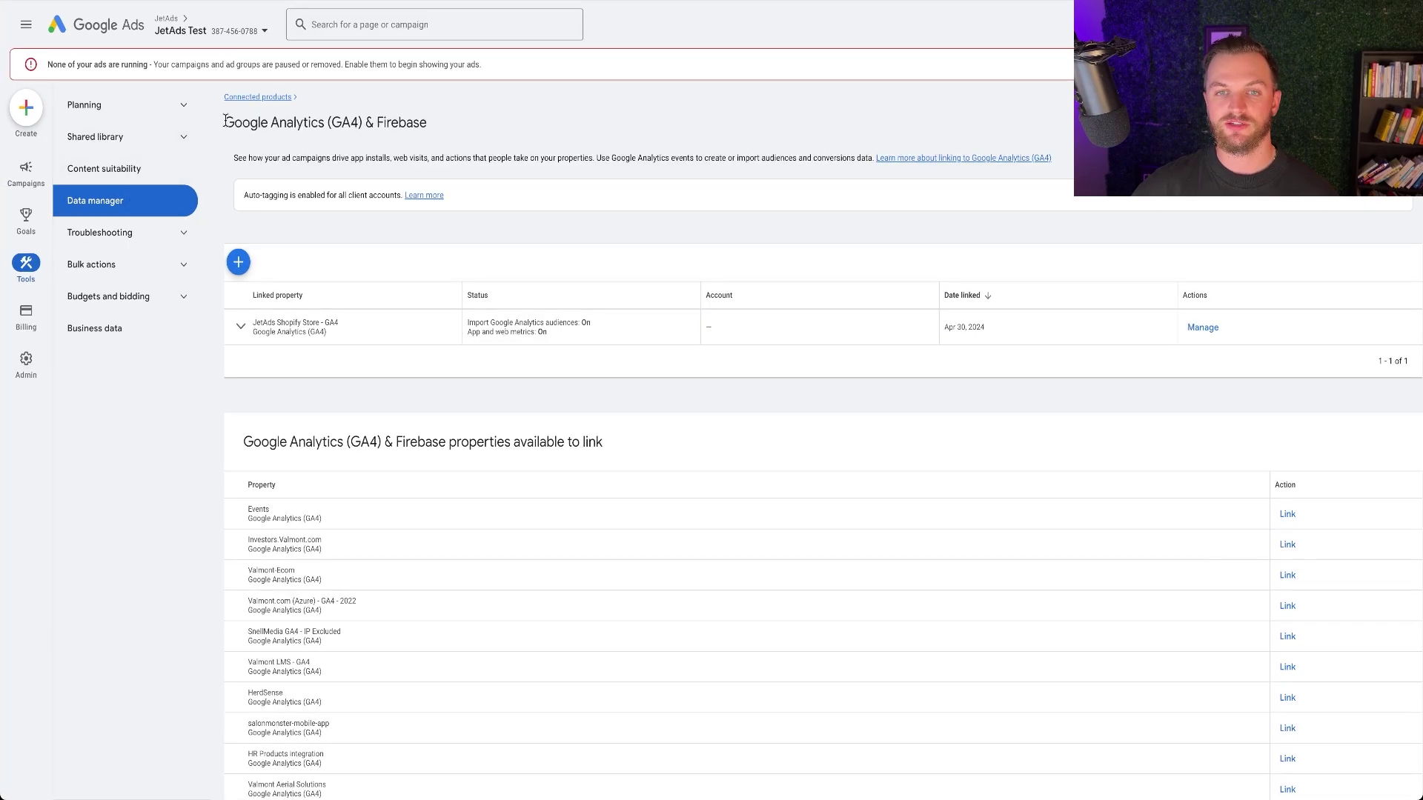
pyautogui.scroll(-2, 724, 305)
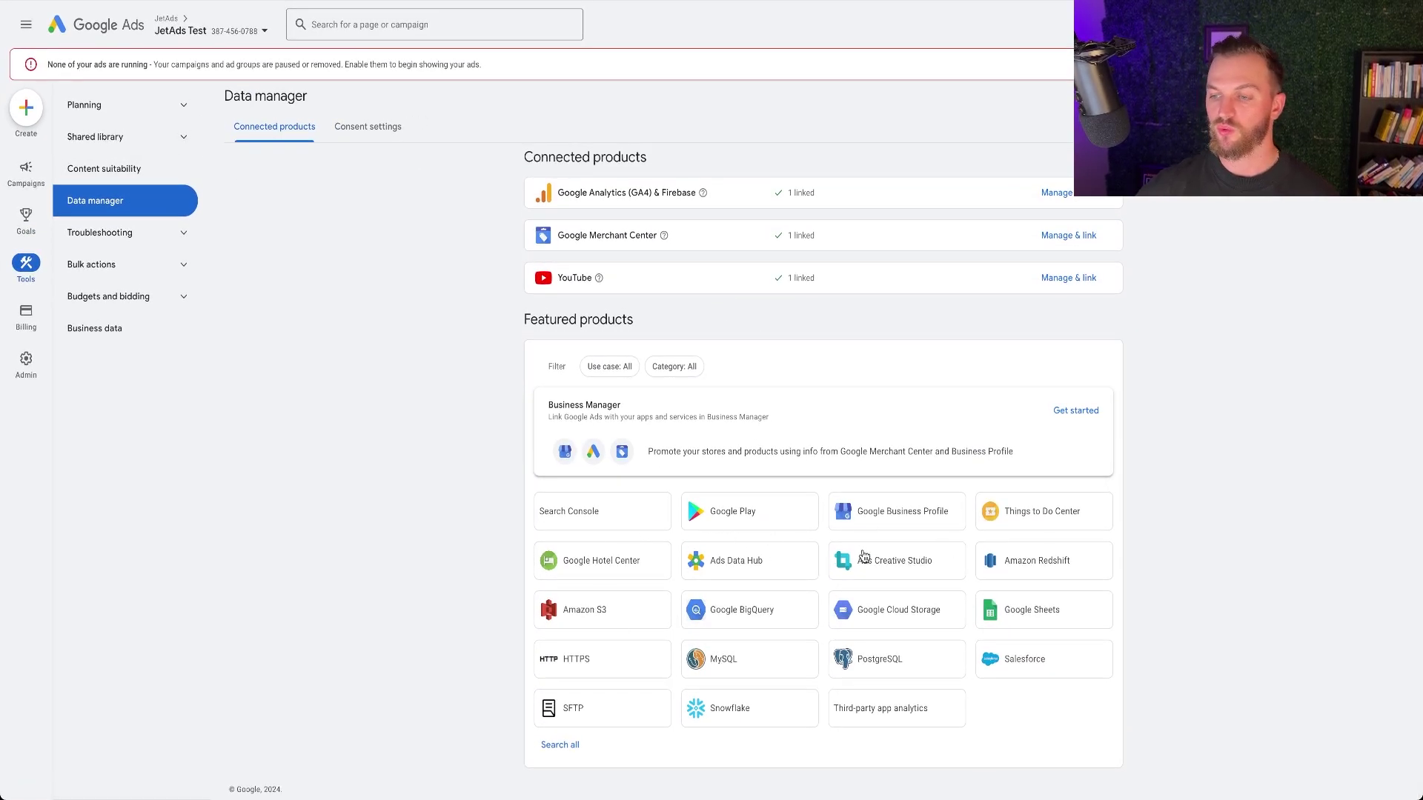
pyautogui.scroll(1, 725, 528)
pyautogui.click(1057, 272)
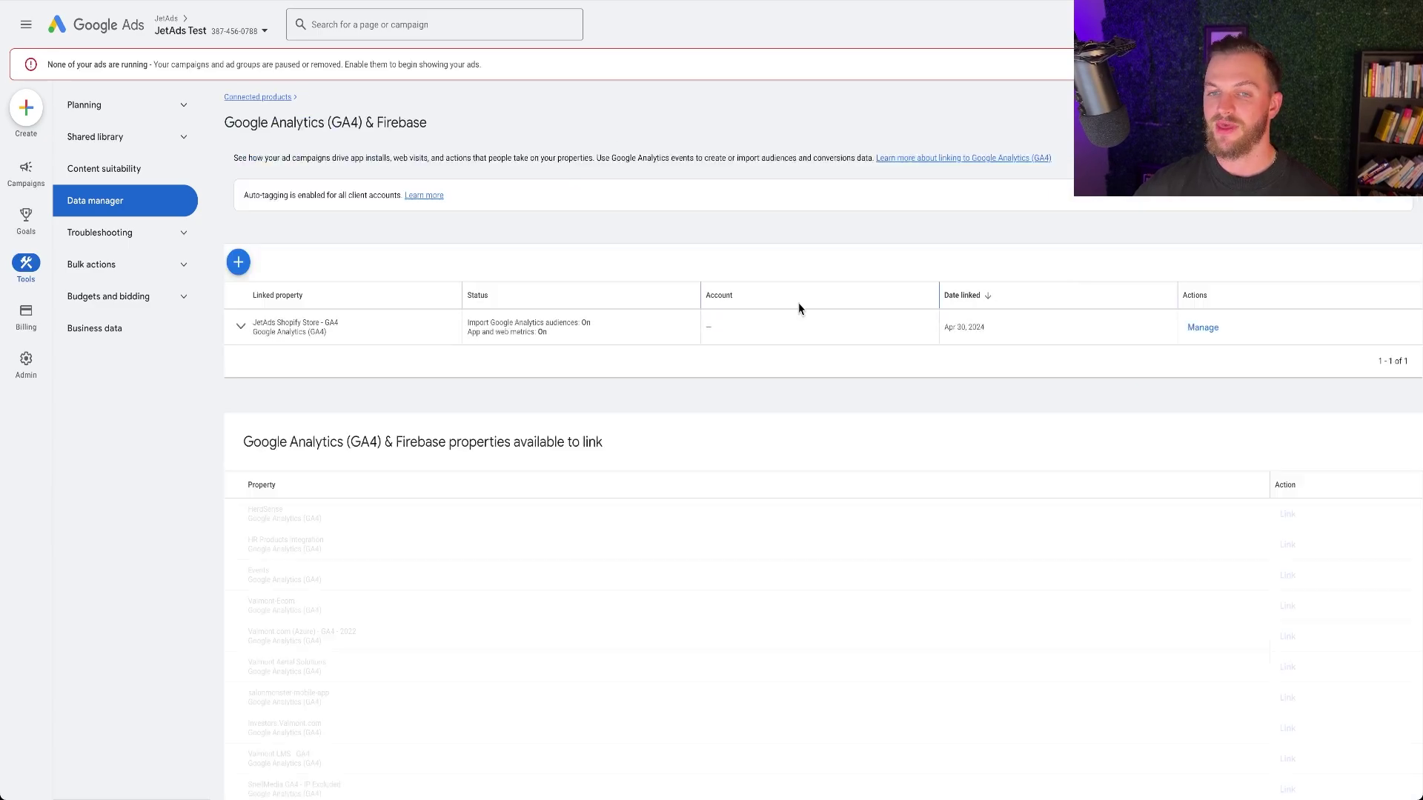
# - Find the JetAds GA4 property among the properties available to link and open its link setup
pyautogui.scroll(-4, 594, 407)
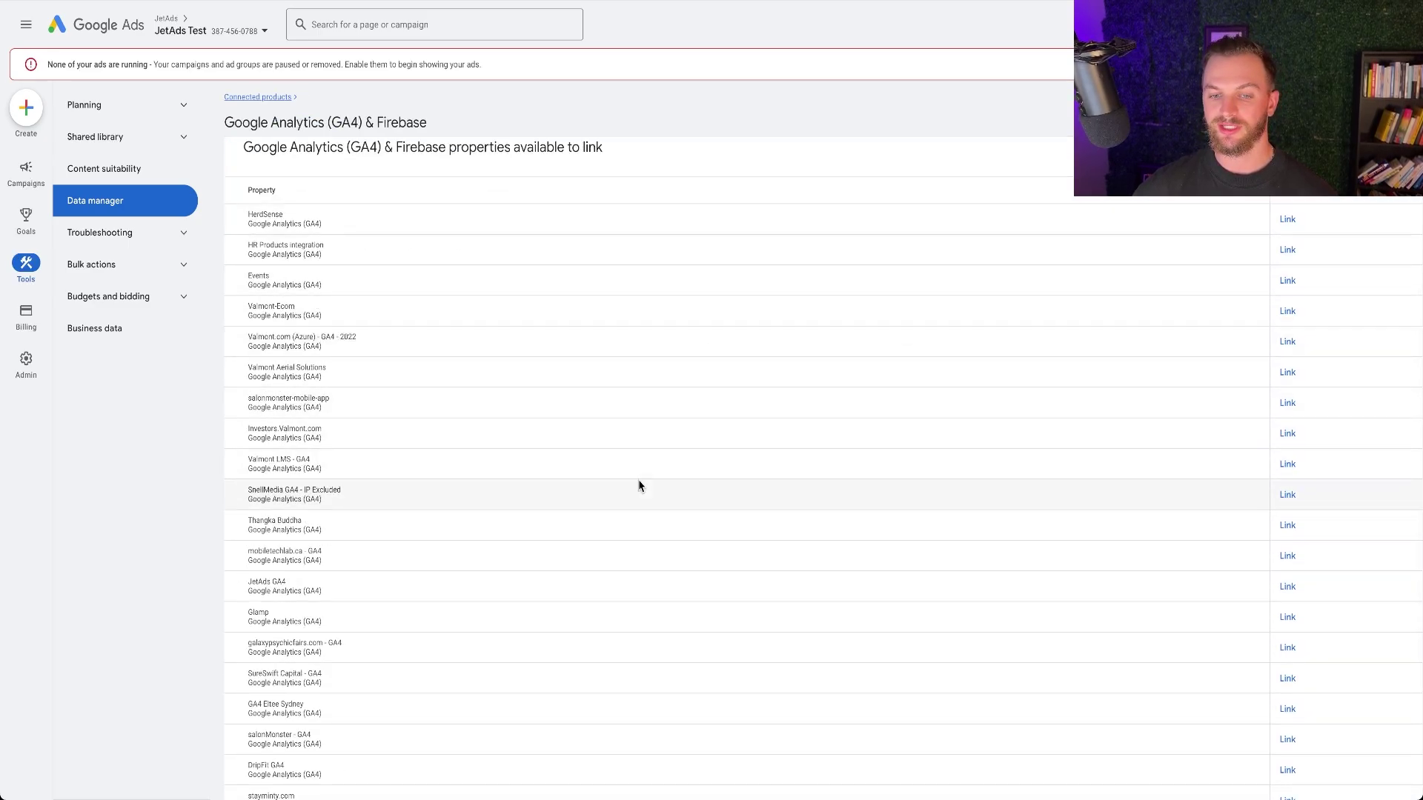
pyautogui.scroll(3, 1201, 326)
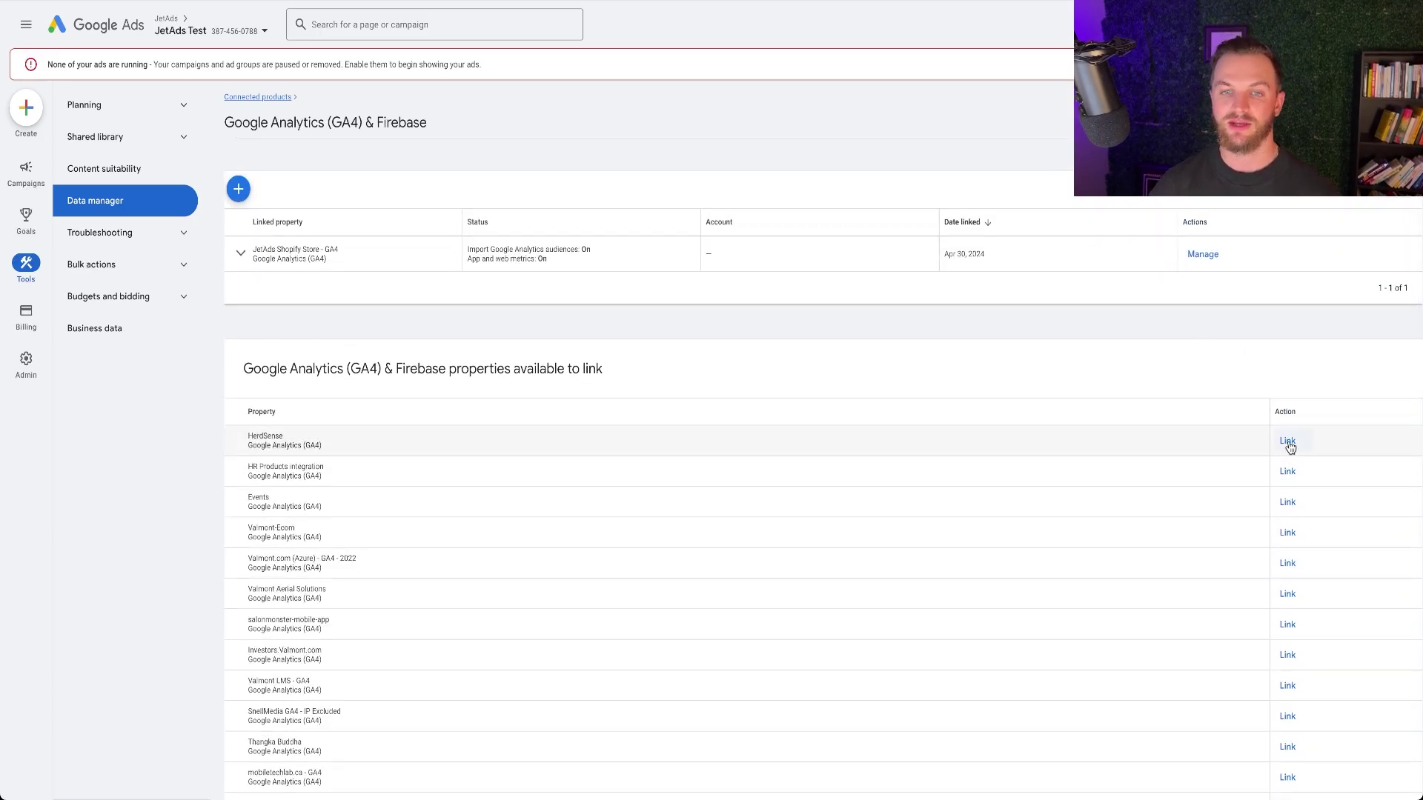
pyautogui.scroll(-3, 1290, 446)
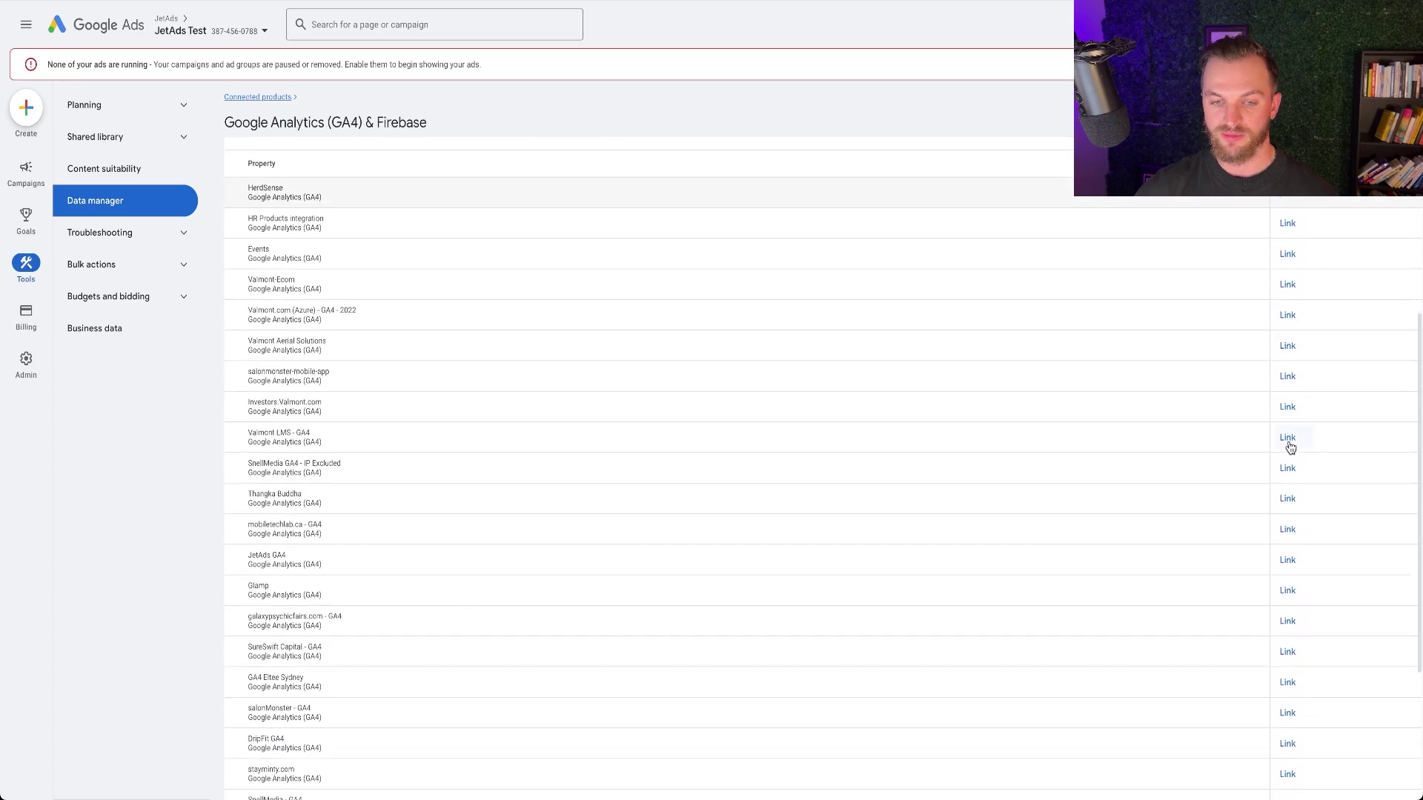
pyautogui.scroll(-1, 1288, 442)
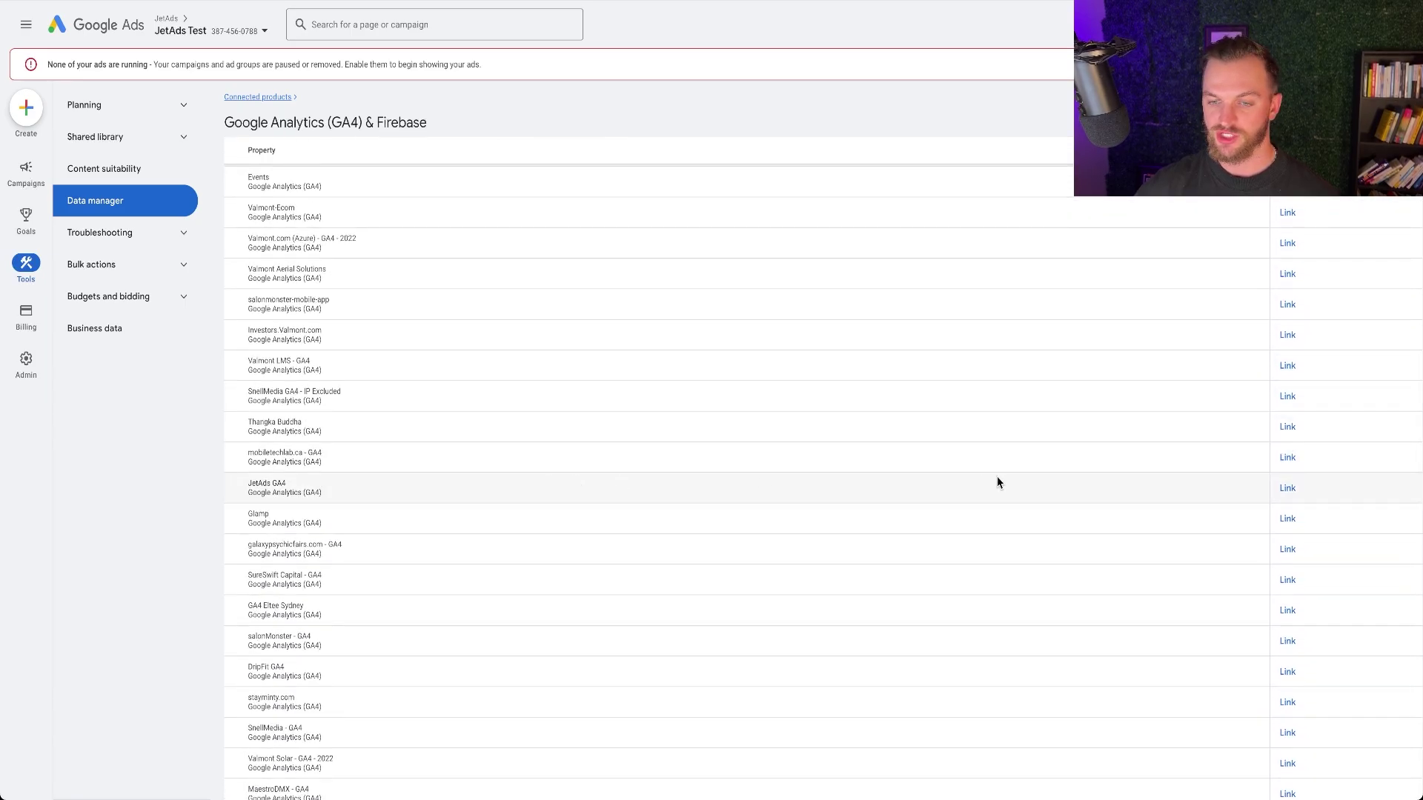
pyautogui.click(1287, 487)
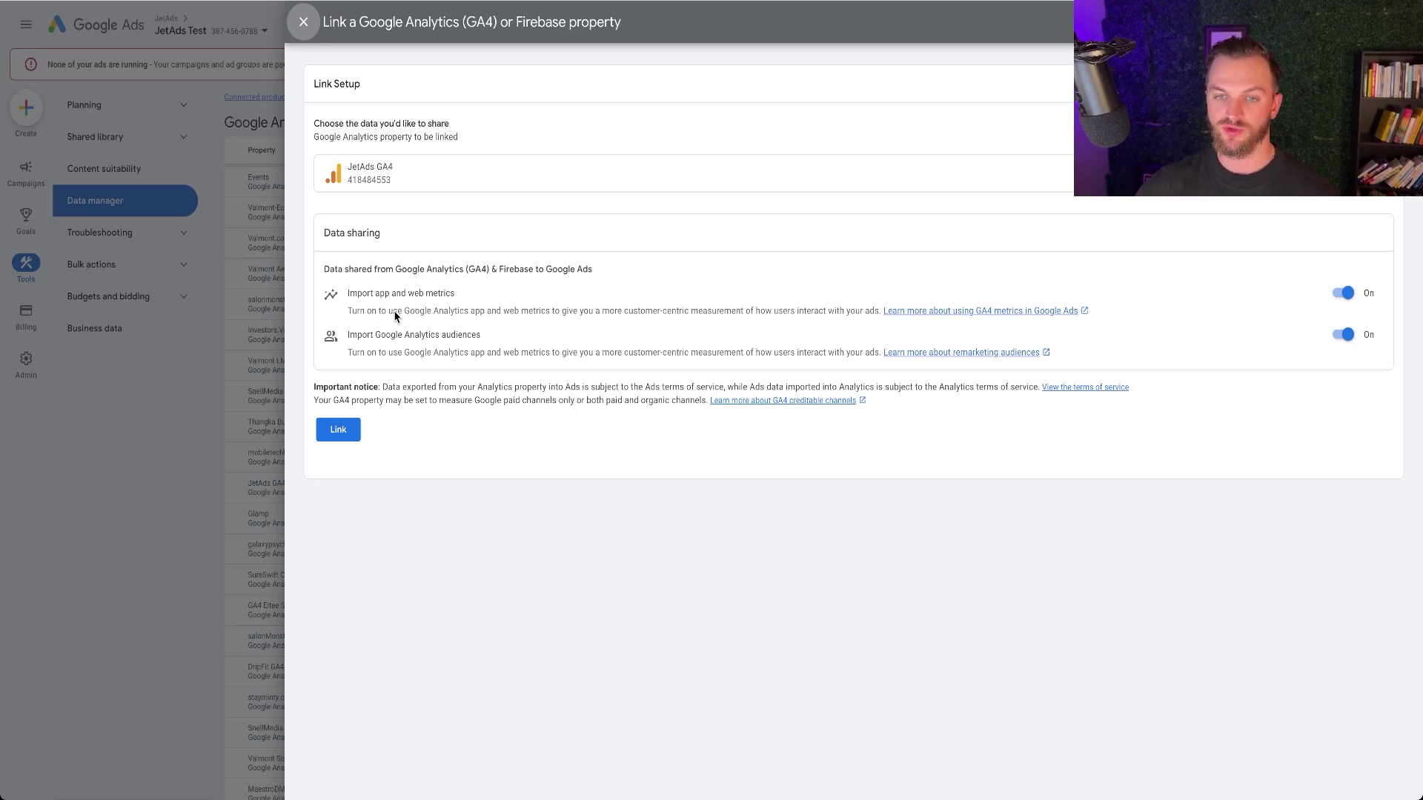
# - Review the data sharing options and link the JetAds GA4 property with app and web metrics and Google Analytics audiences imported
pyautogui.moveTo(367, 313); pyautogui.dragTo(692, 321)
pyautogui.click(692, 321)
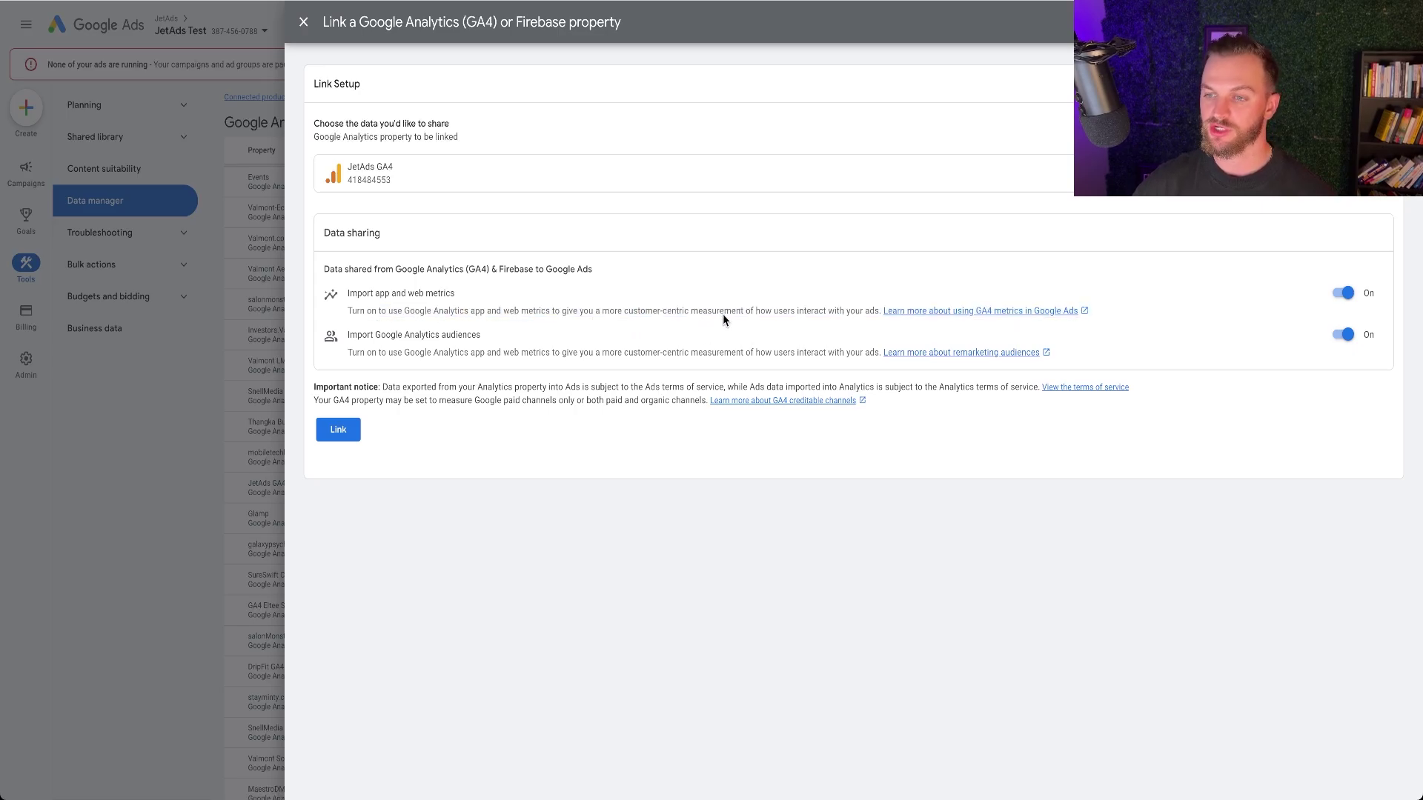
pyautogui.moveTo(346, 336); pyautogui.dragTo(477, 338)
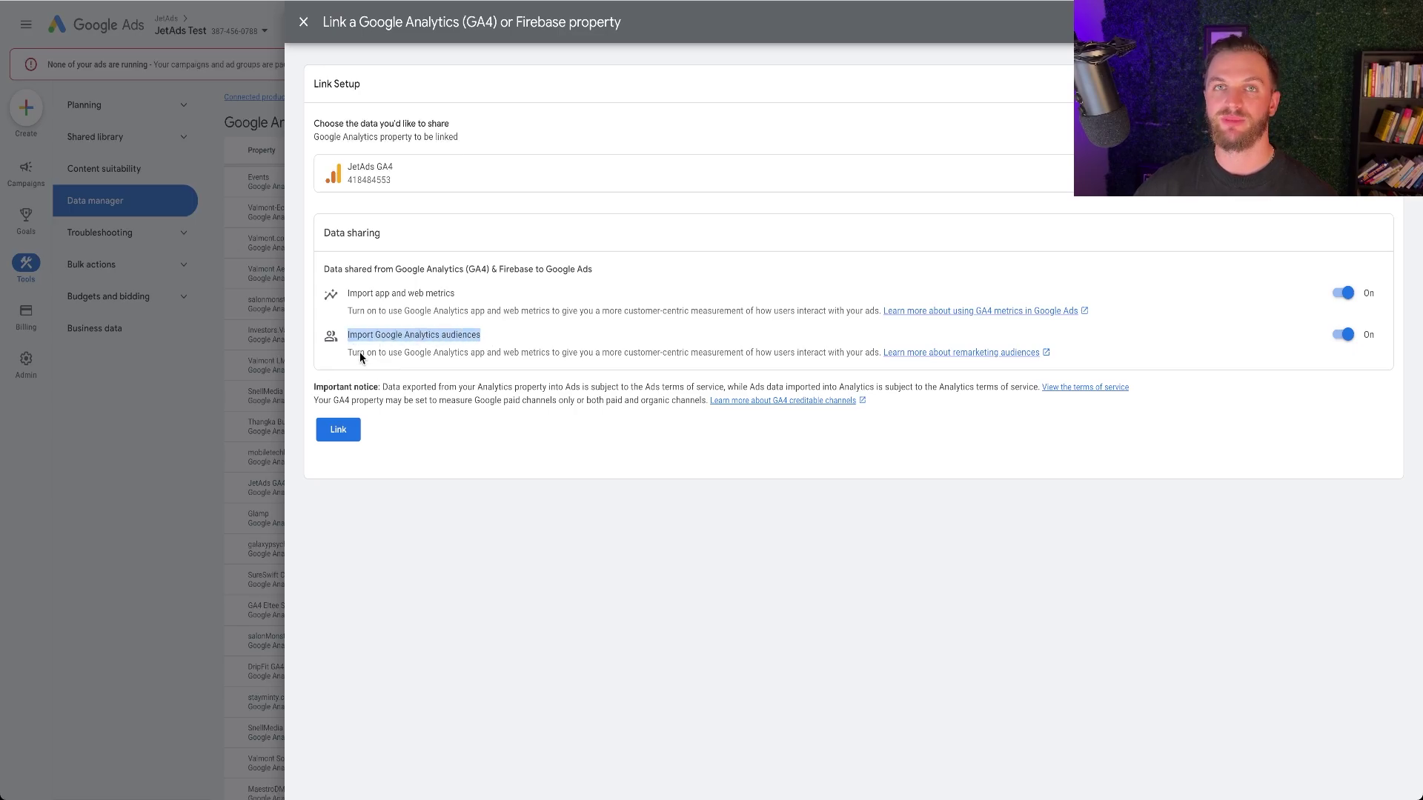
pyautogui.moveTo(346, 354); pyautogui.dragTo(604, 362)
pyautogui.click(604, 362)
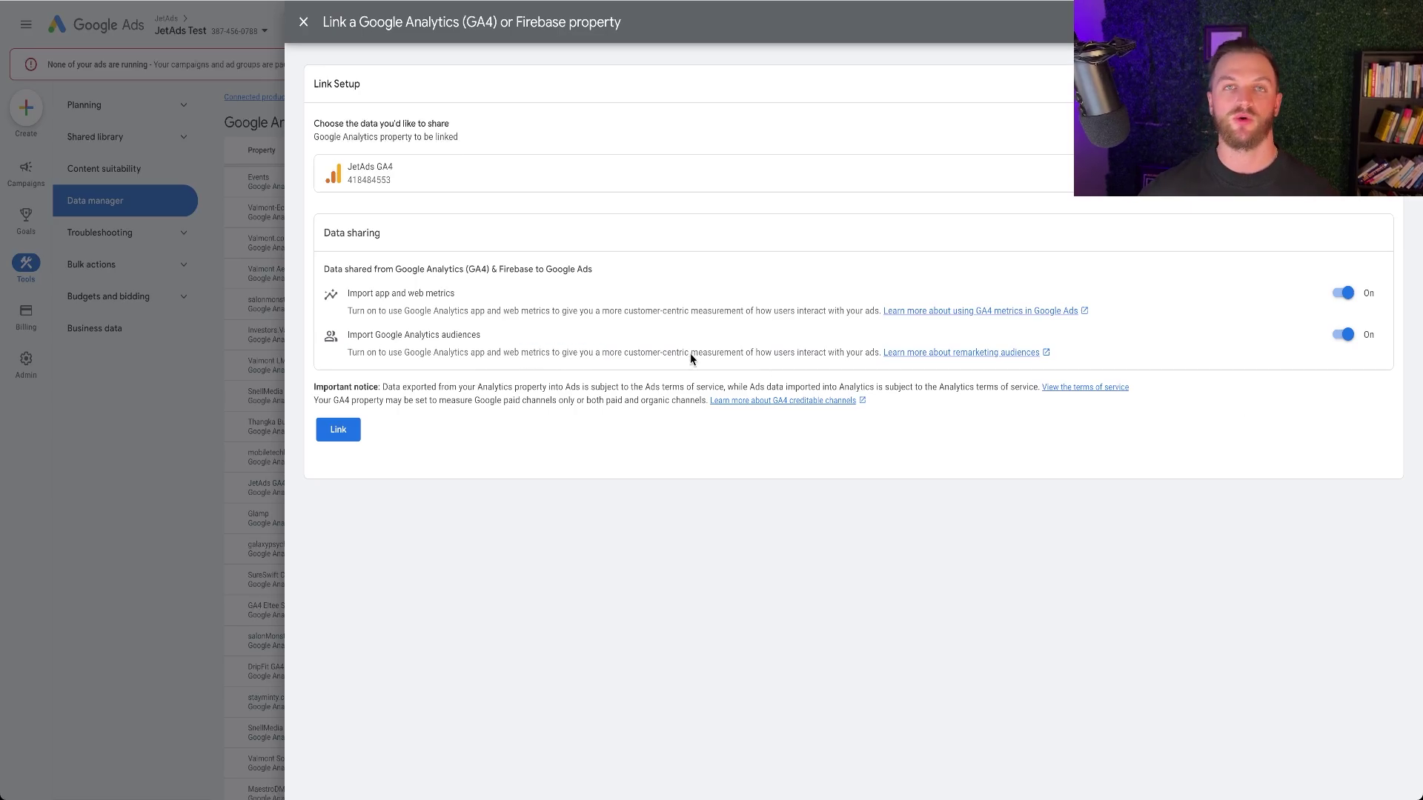
pyautogui.click(338, 430)
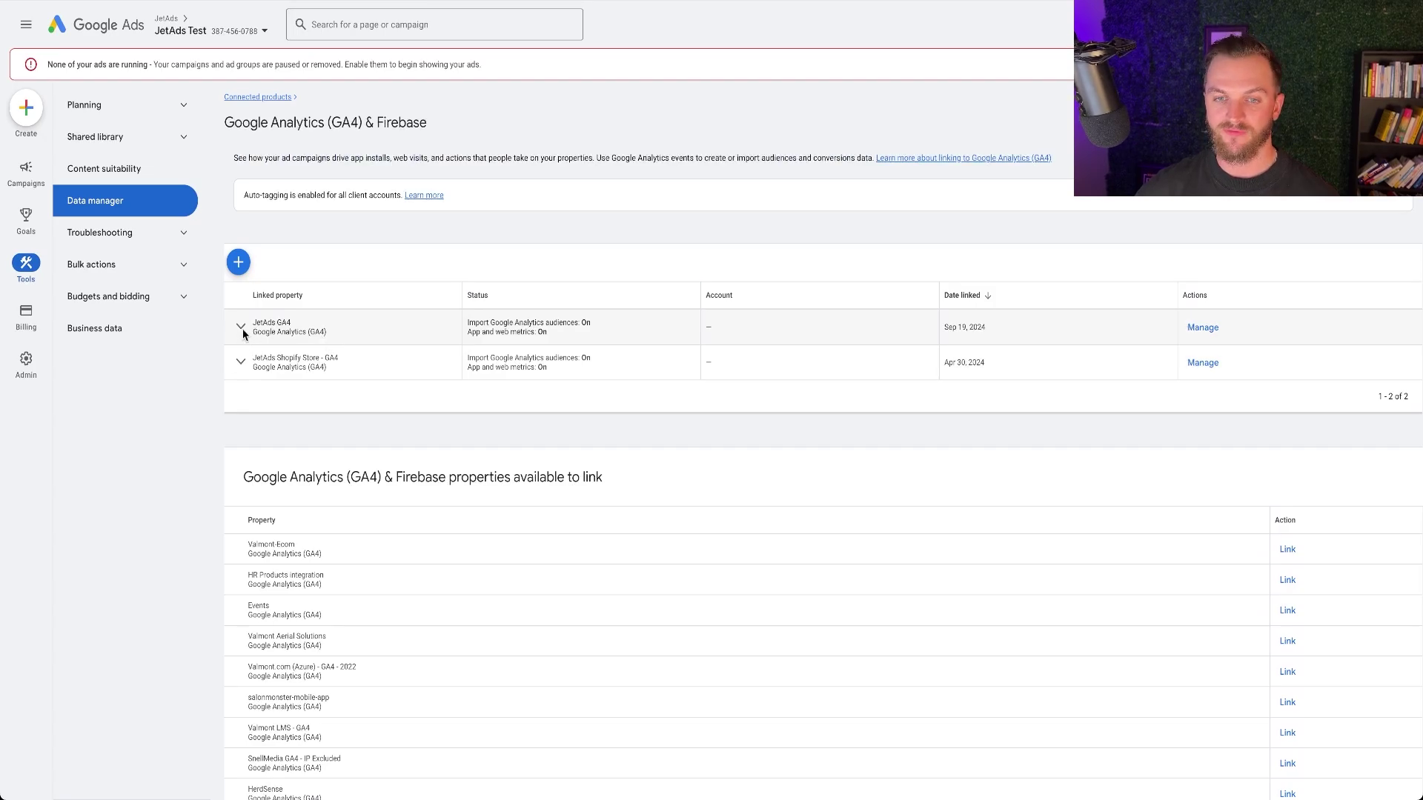
# - Examine the linked YouTube channel and its permissions among the Data manager's connected products
pyautogui.click(123, 206)
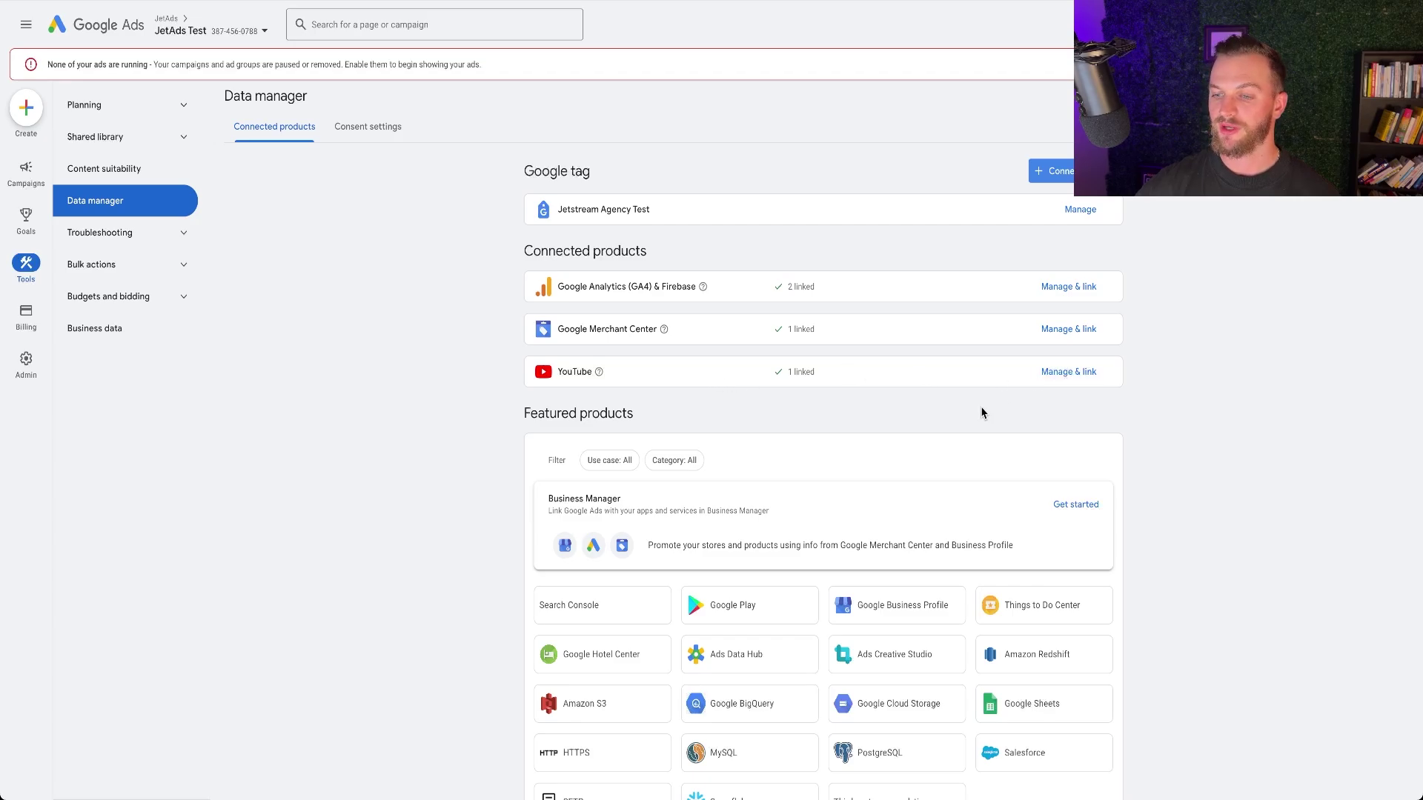
pyautogui.scroll(-2, 982, 415)
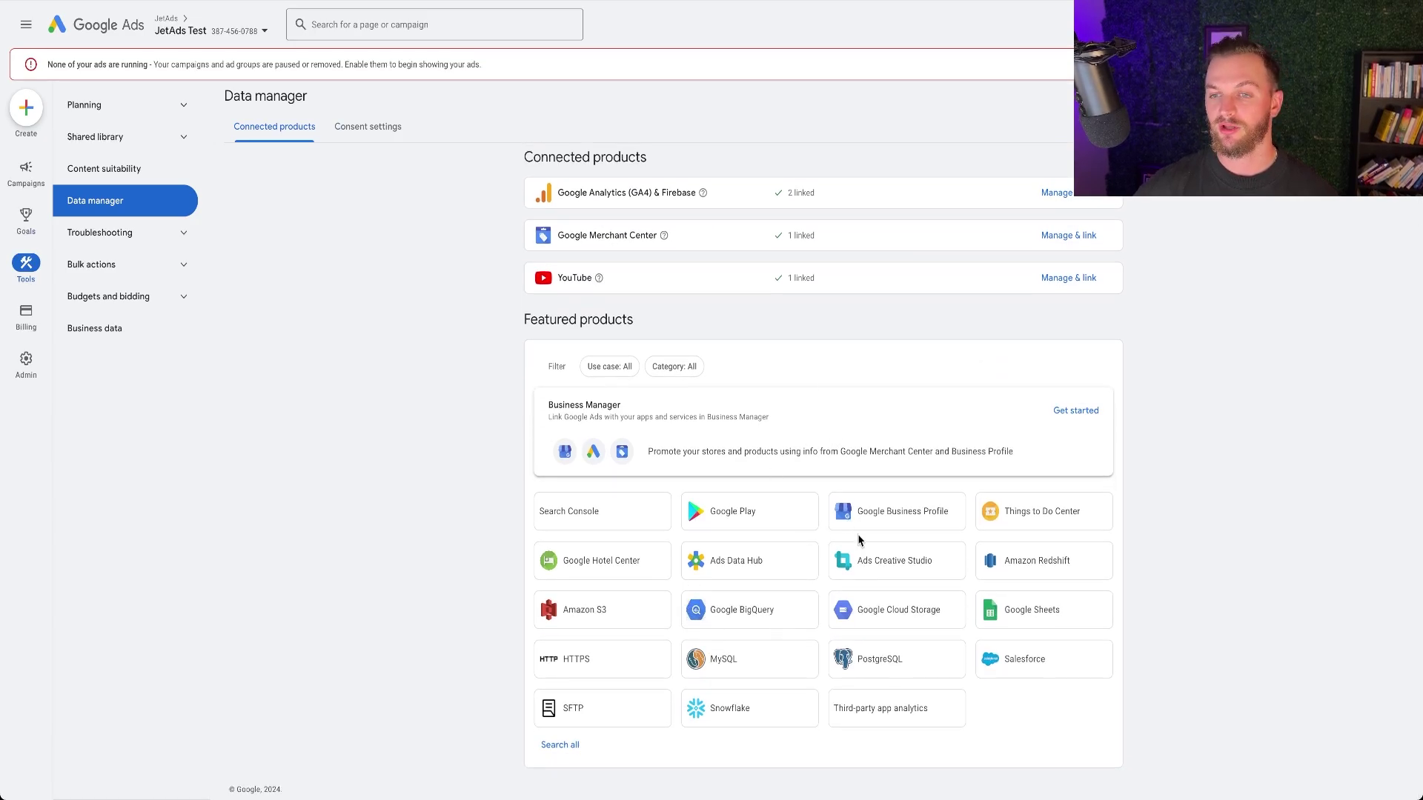
pyautogui.click(1071, 279)
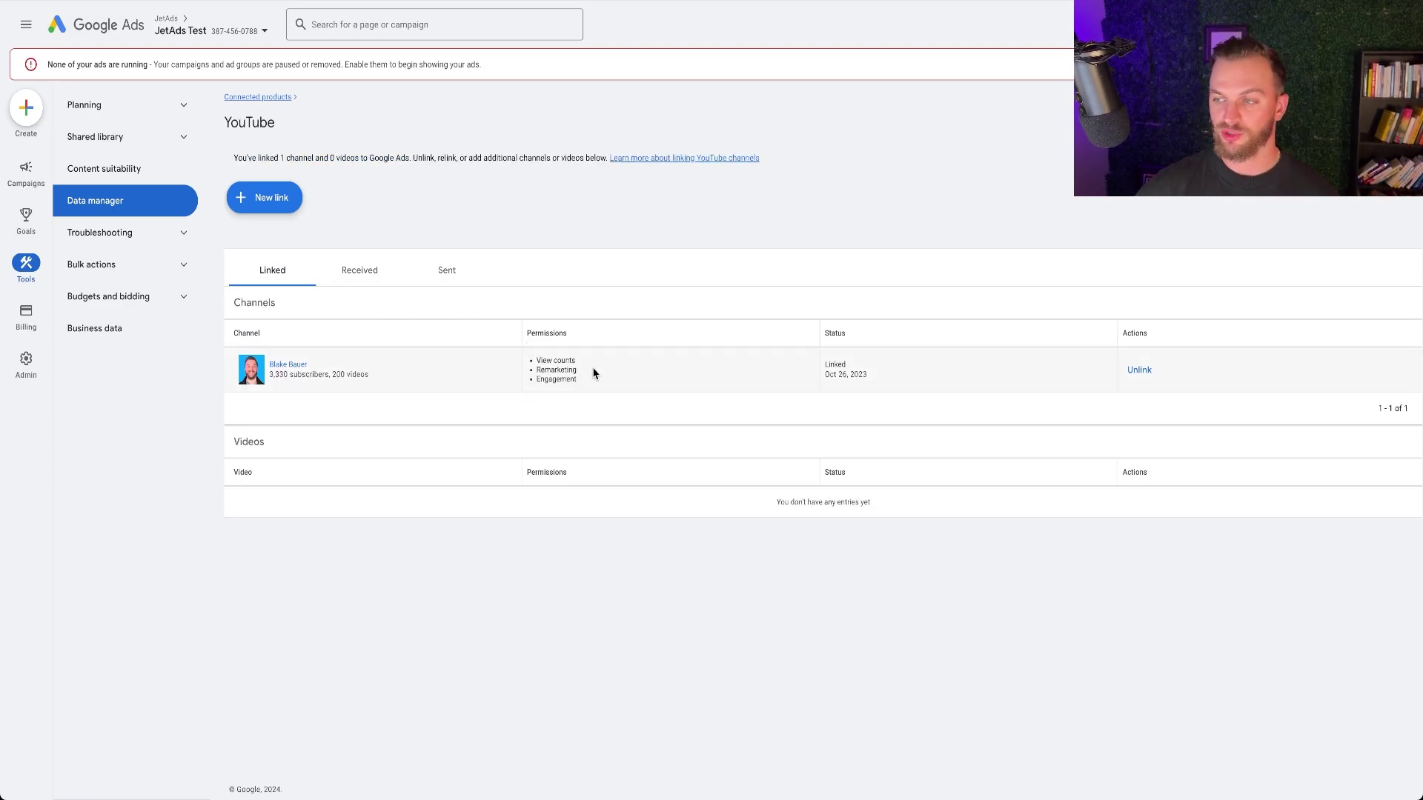
pyautogui.moveTo(581, 364); pyautogui.dragTo(536, 383)
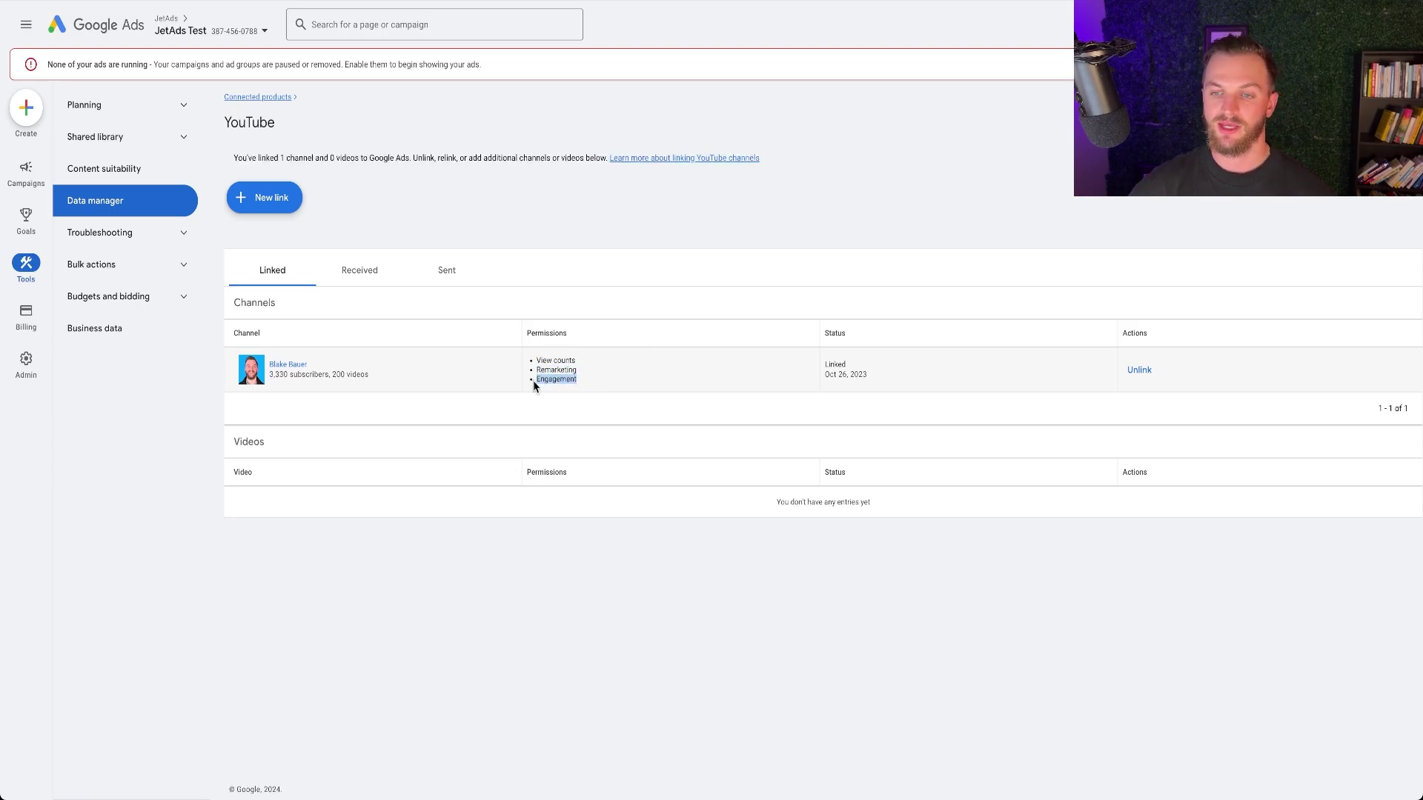
pyautogui.click(539, 380)
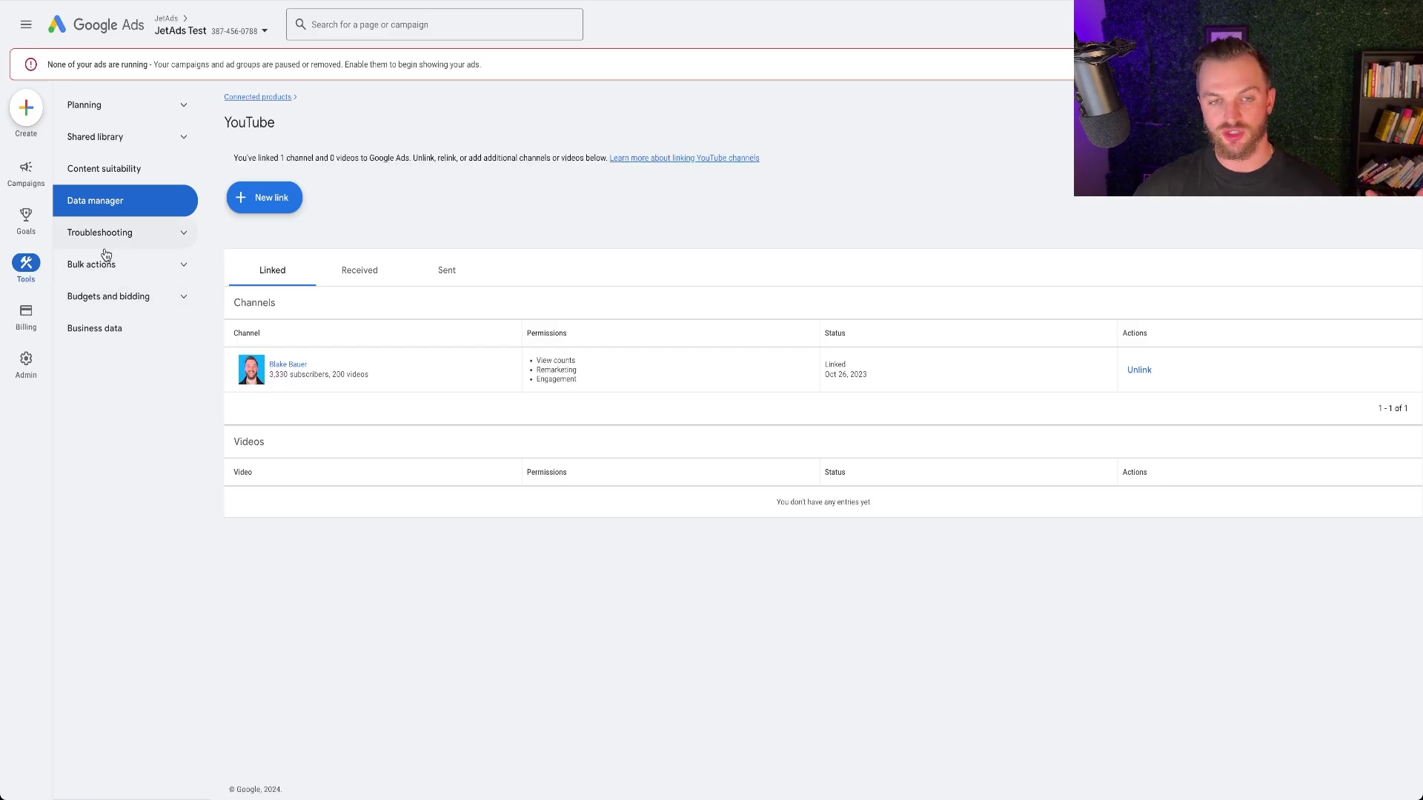
# - Open the Audience manager in the shared library
pyautogui.moveTo(27, 237)
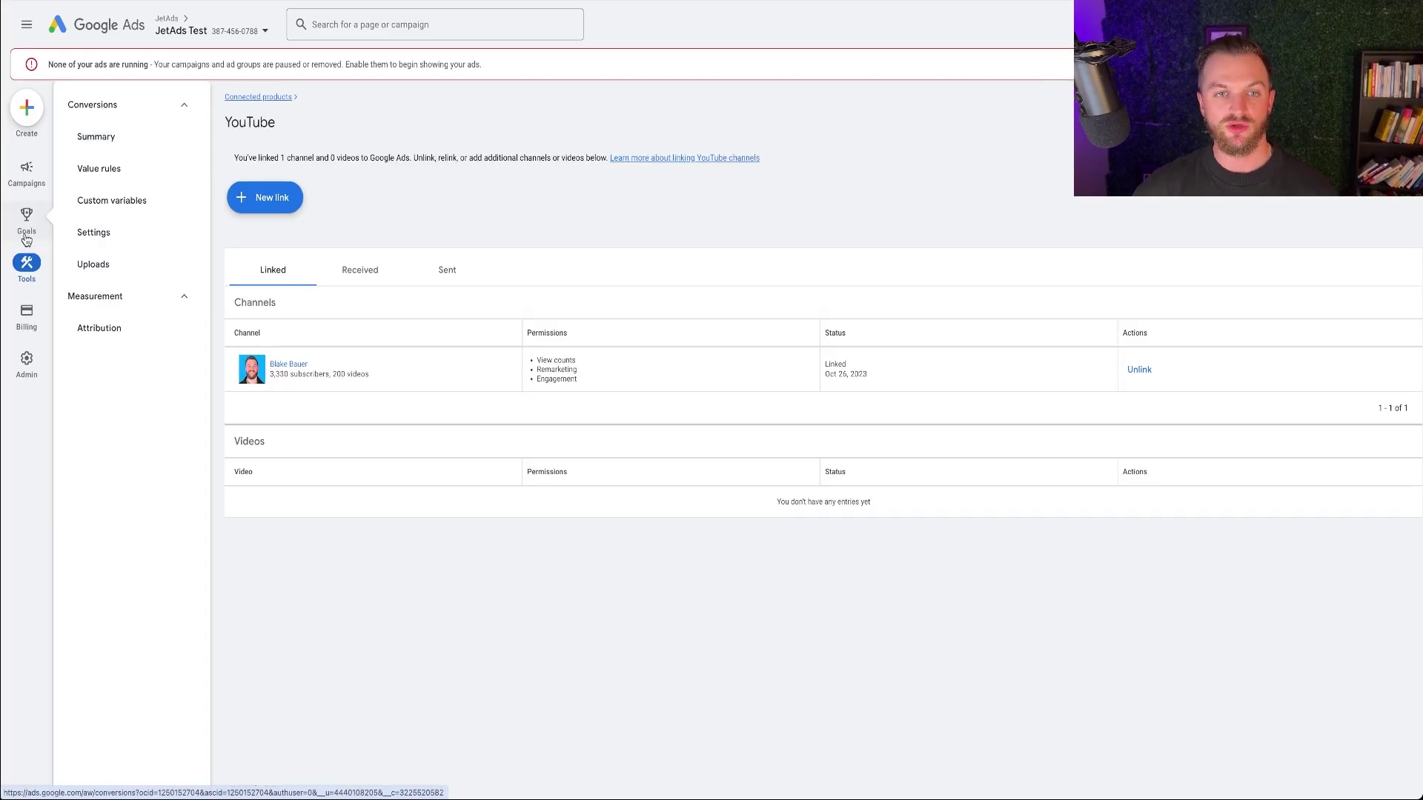
pyautogui.moveTo(25, 274)
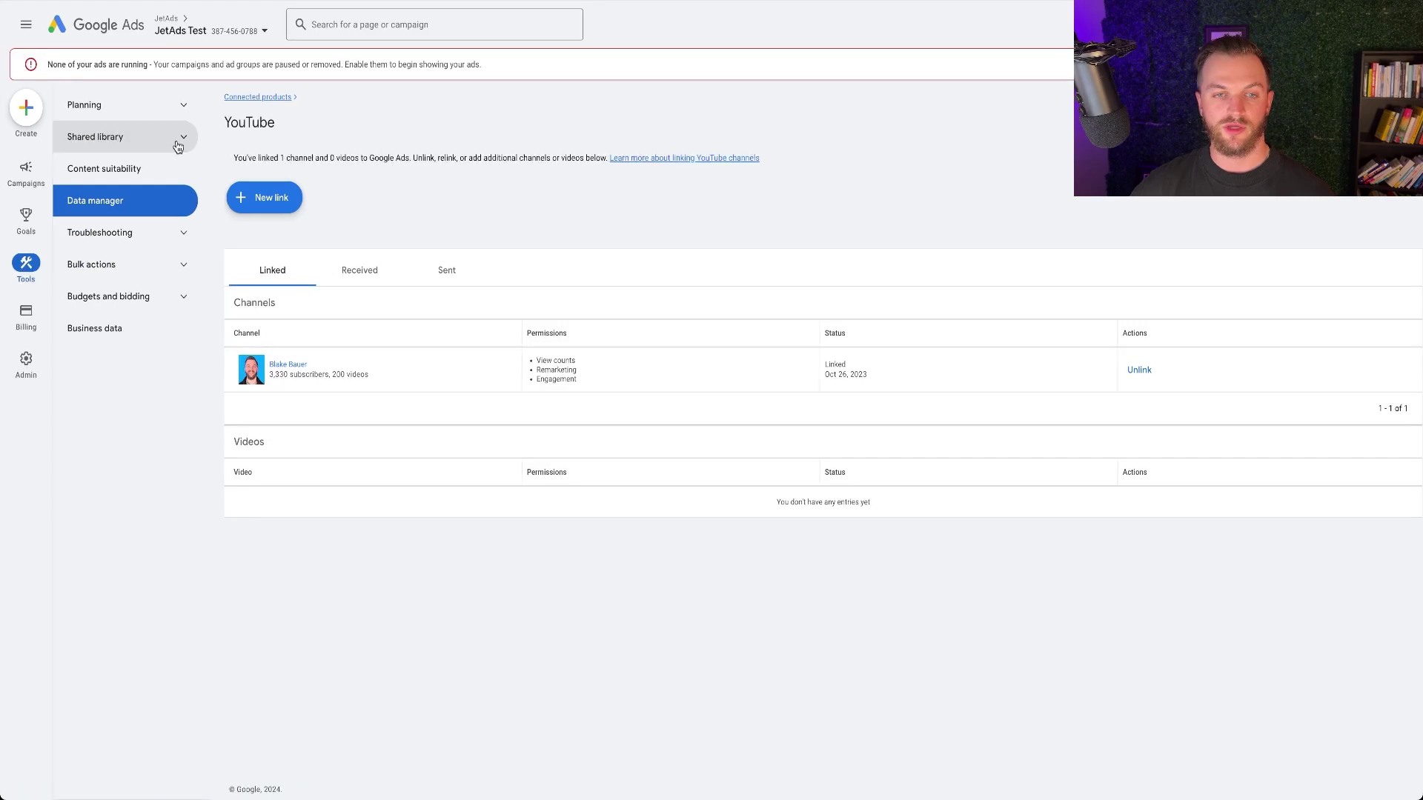
pyautogui.click(133, 141)
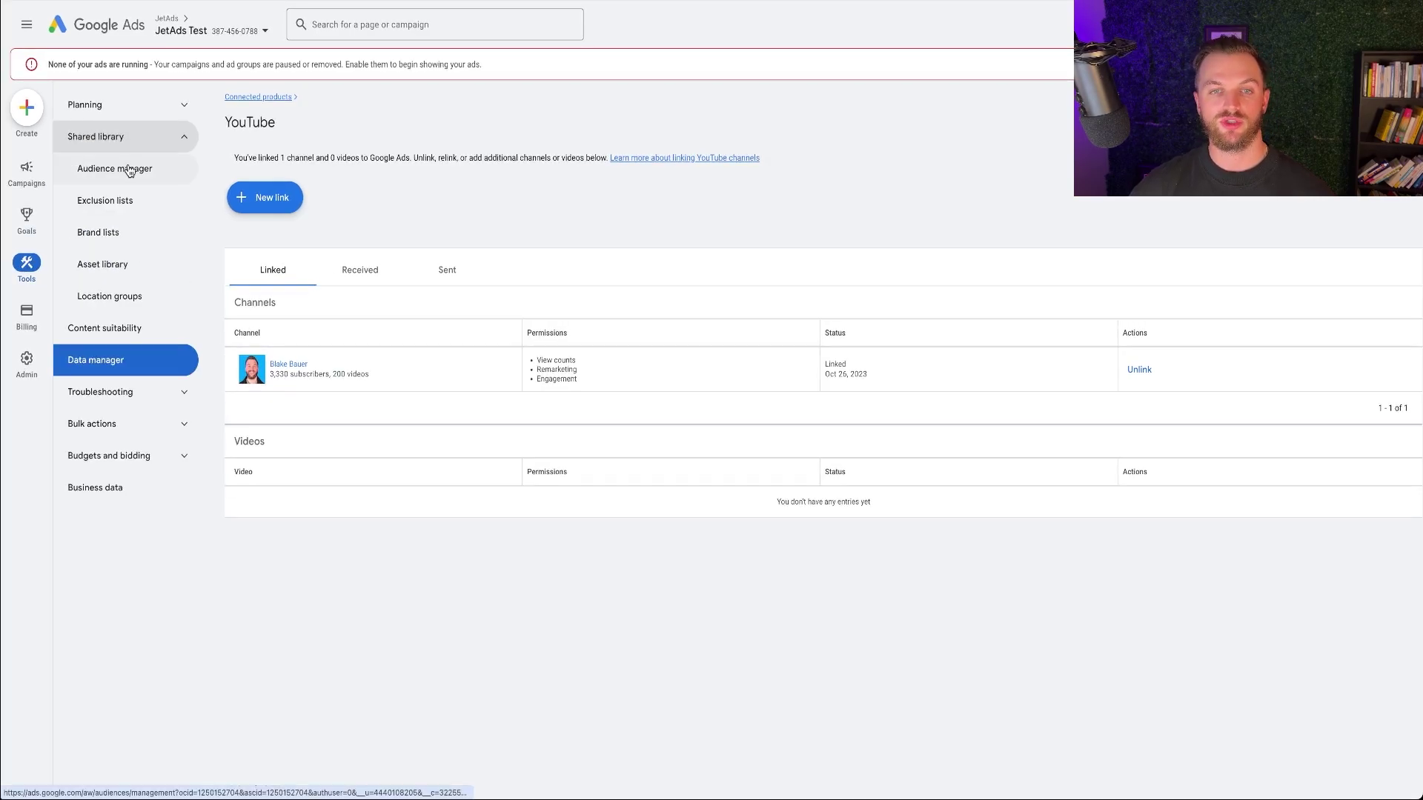
pyautogui.click(129, 171)
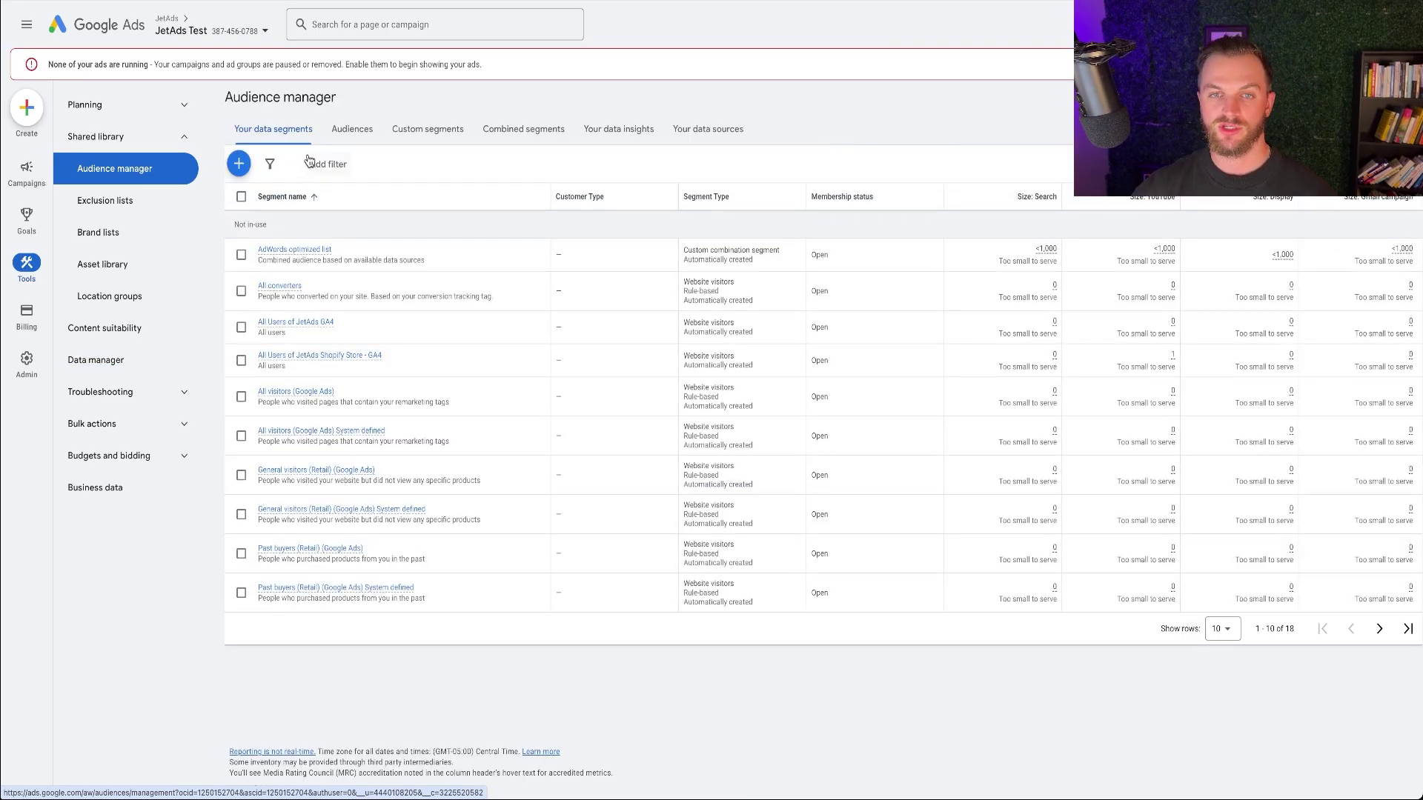
# - Look through the audiences, custom segments and combined segments, and return to your data segments
pyautogui.click(348, 140)
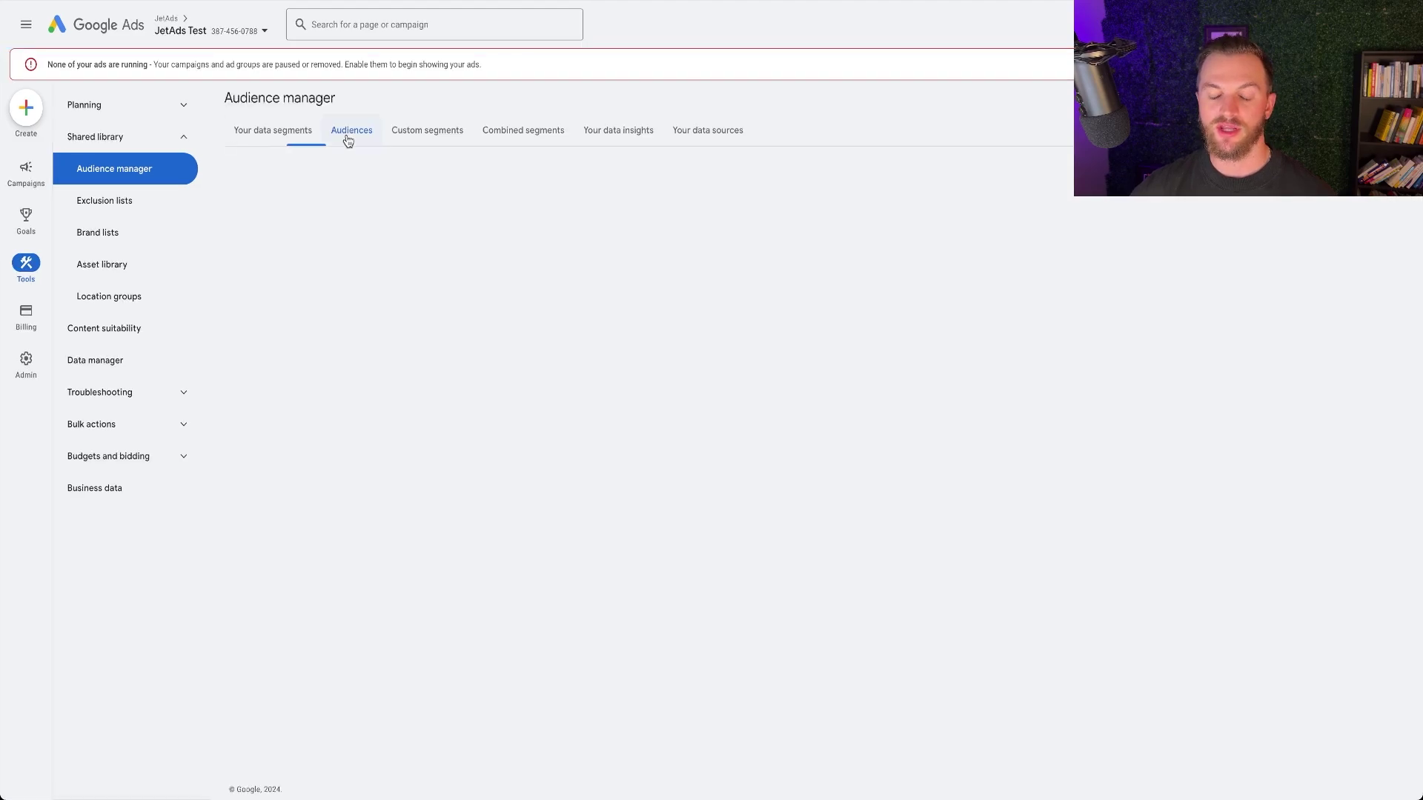
pyautogui.click(405, 138)
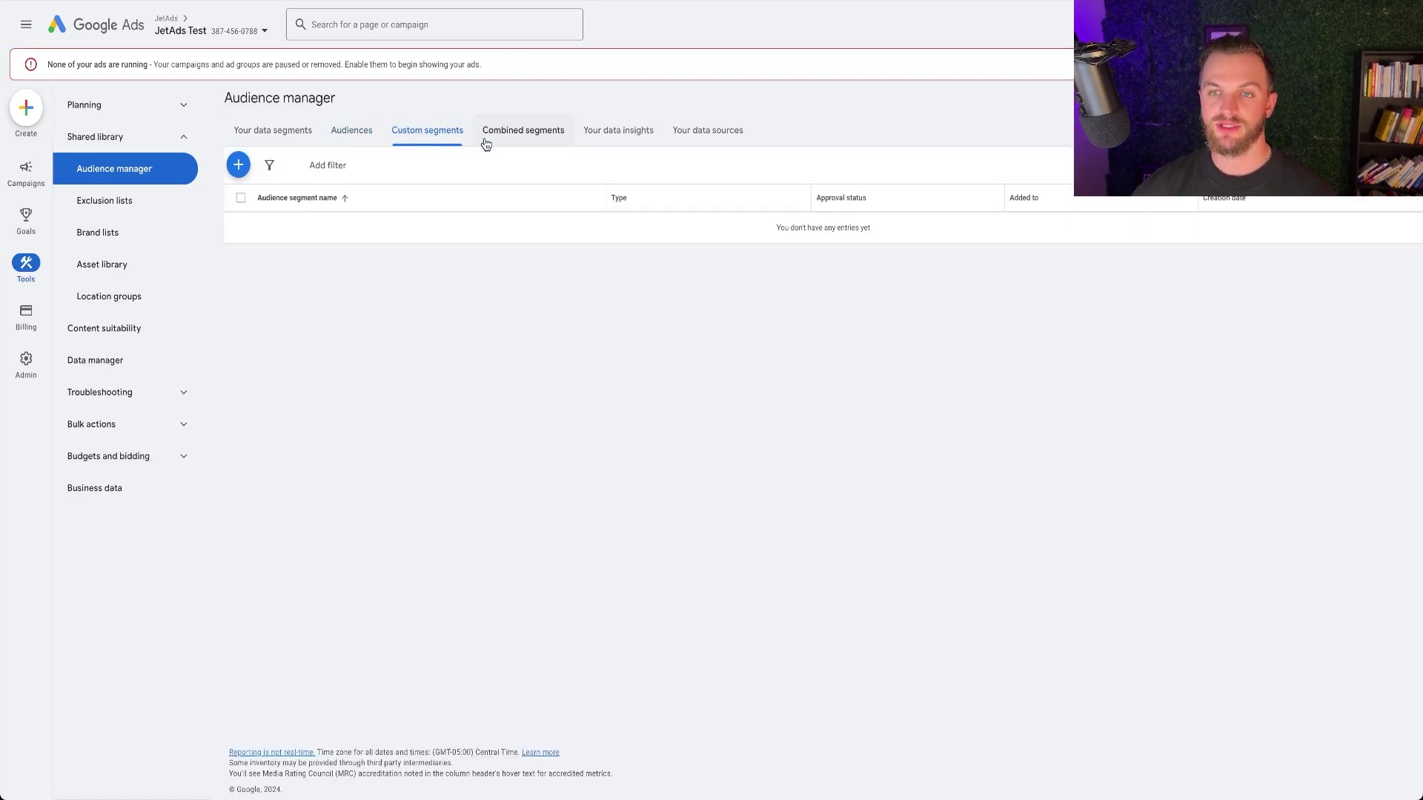
pyautogui.click(528, 142)
pyautogui.click(276, 137)
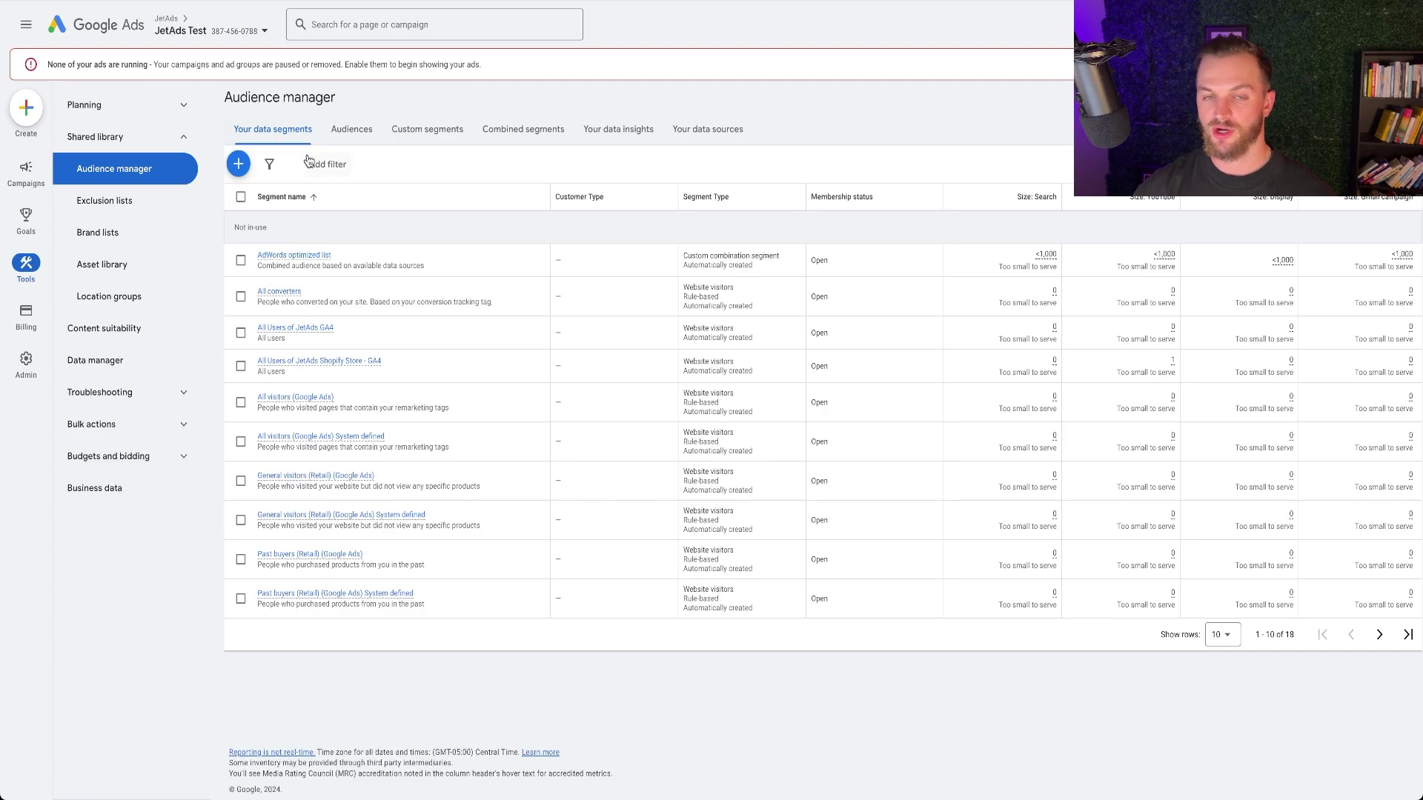
# - Start a new Google Analytics data segment using the JetAds GA4 property and continue to the audience builder
pyautogui.click(242, 172)
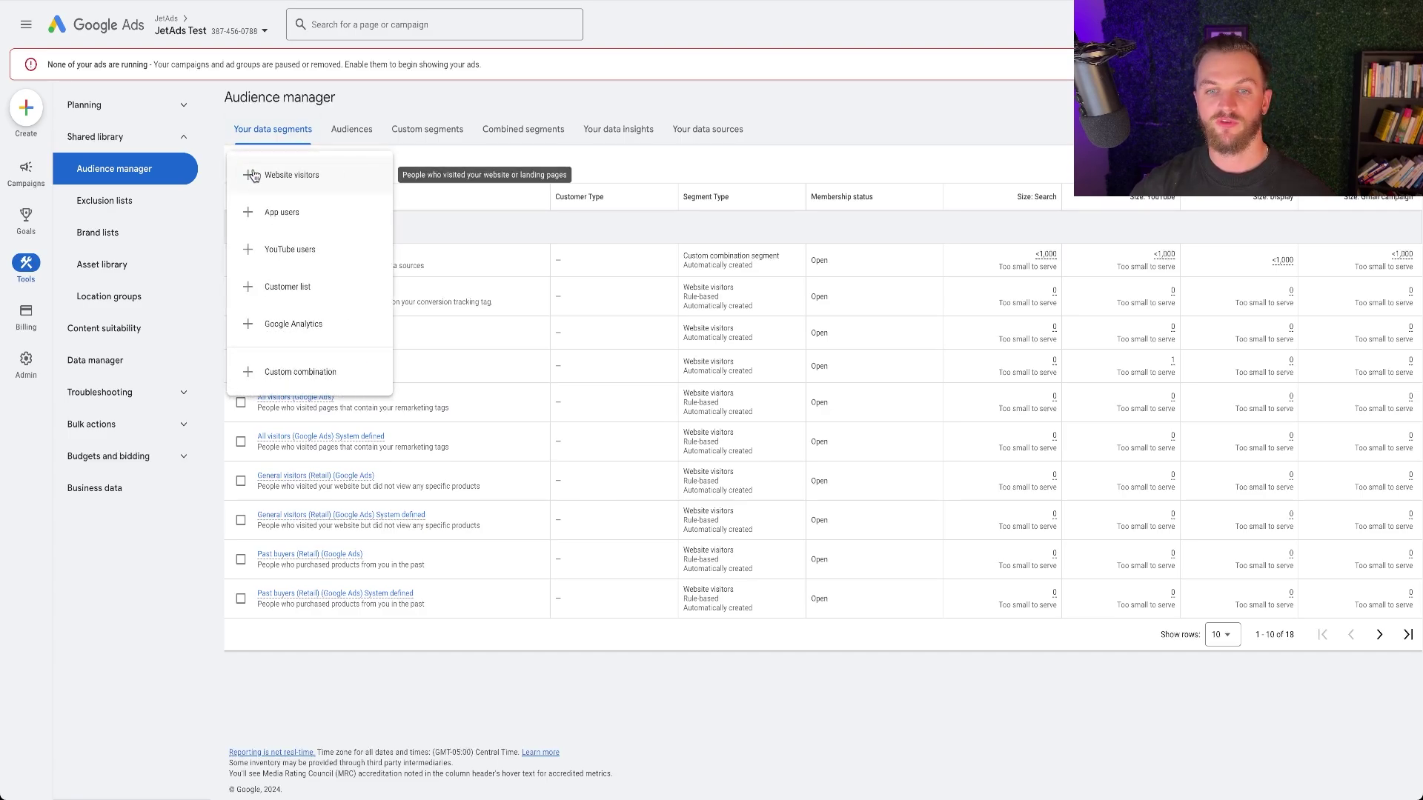
pyautogui.click(299, 331)
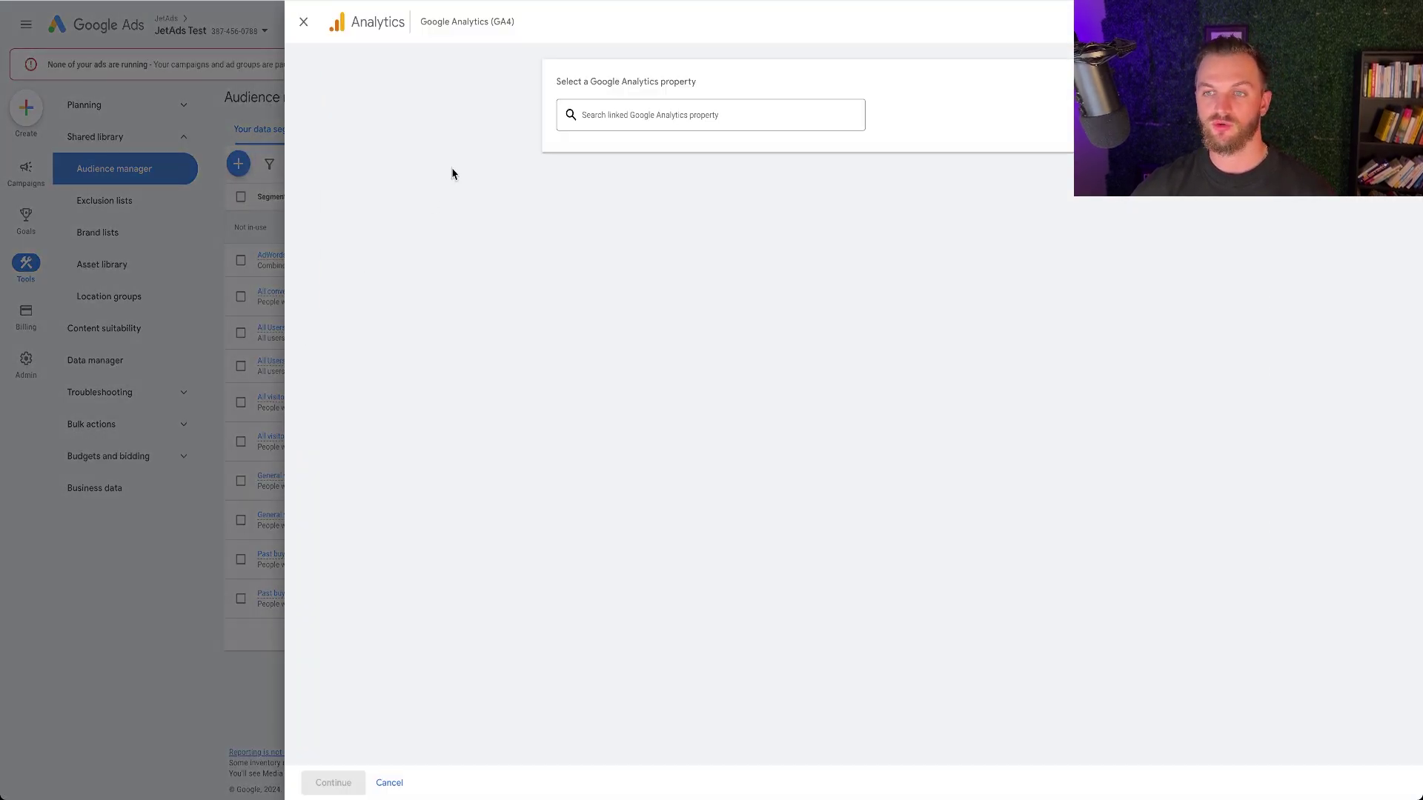
pyautogui.click(616, 116)
pyautogui.click(643, 184)
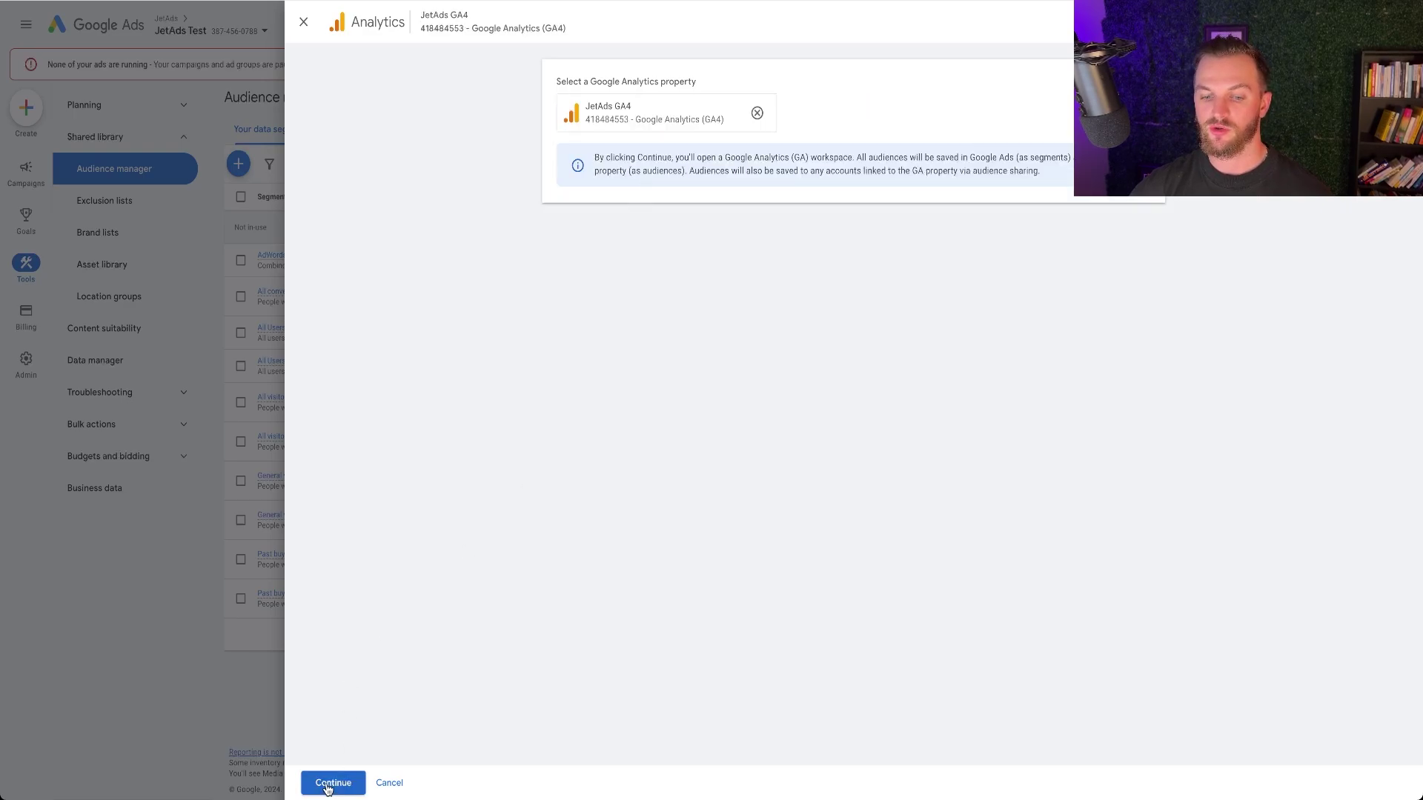
pyautogui.click(333, 782)
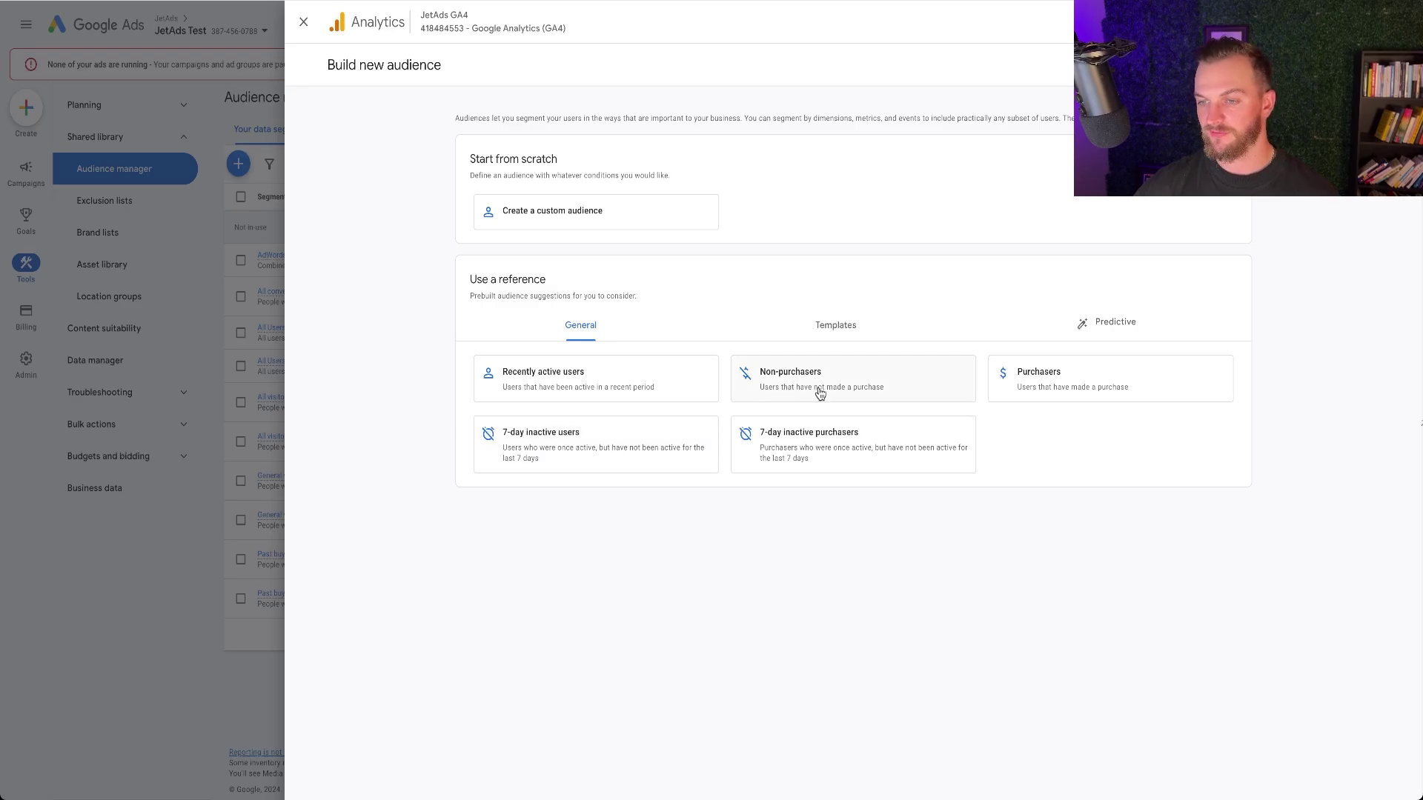
# - Browse the Templates and Predictive suggestions and start a new audience from the general Recently active users suggestion
pyautogui.click(839, 323)
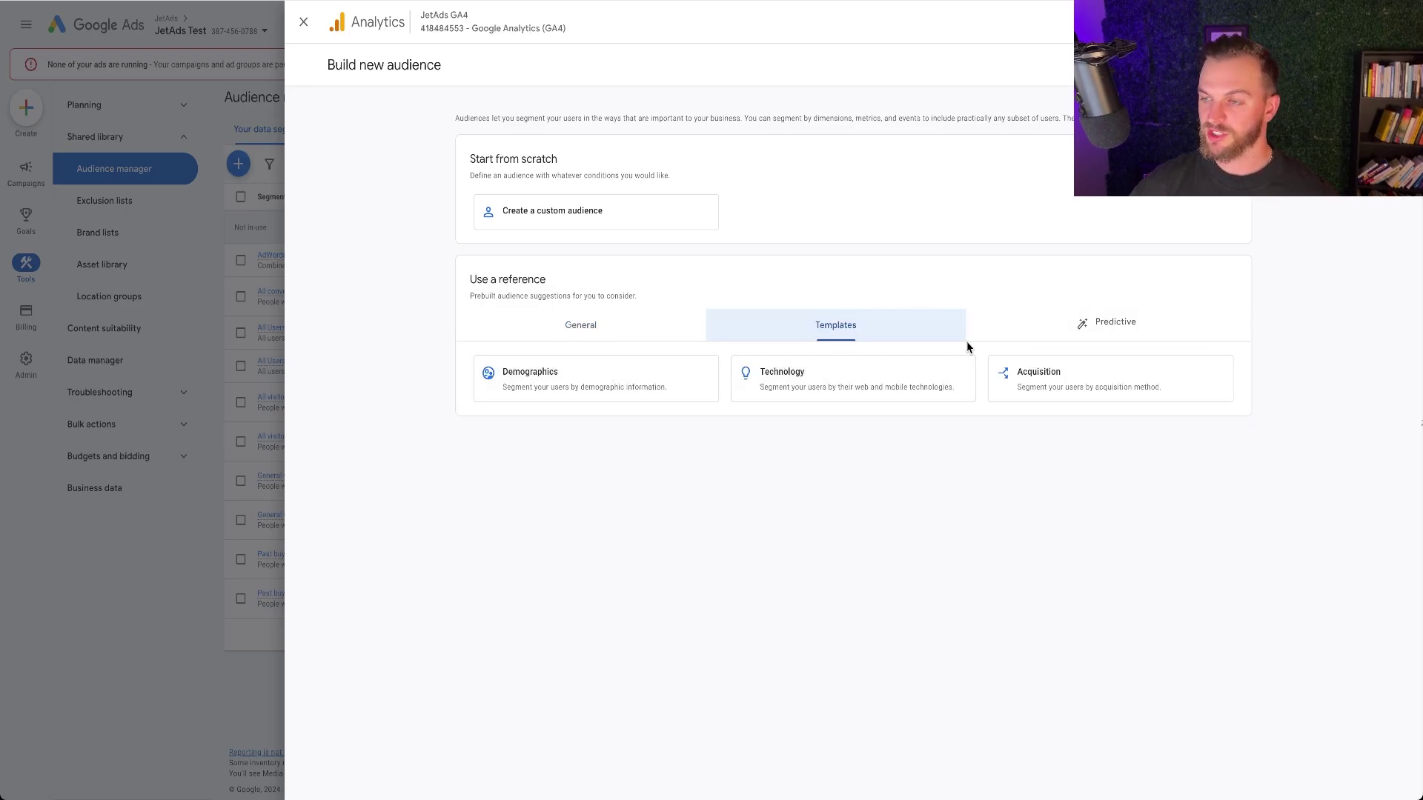
pyautogui.click(1089, 326)
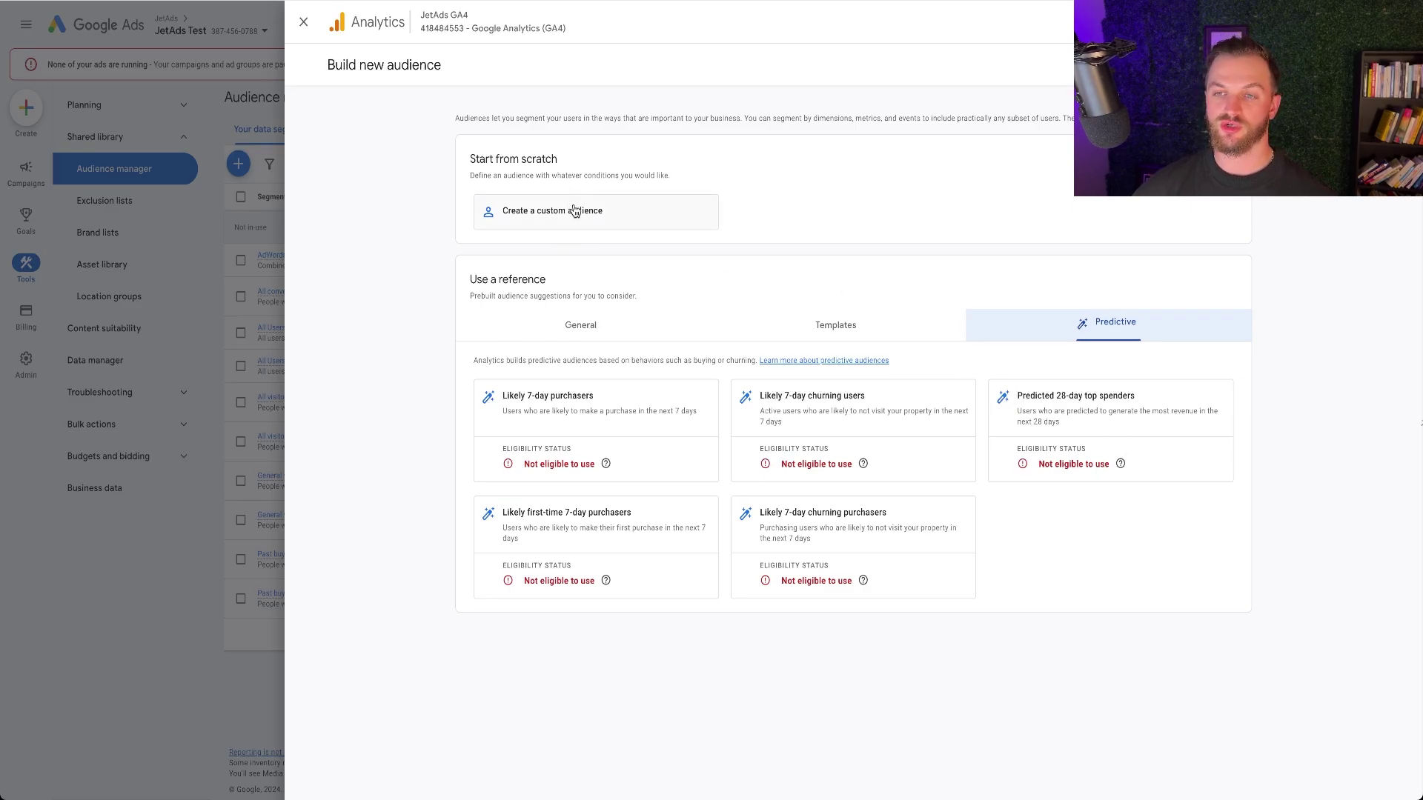
pyautogui.click(597, 326)
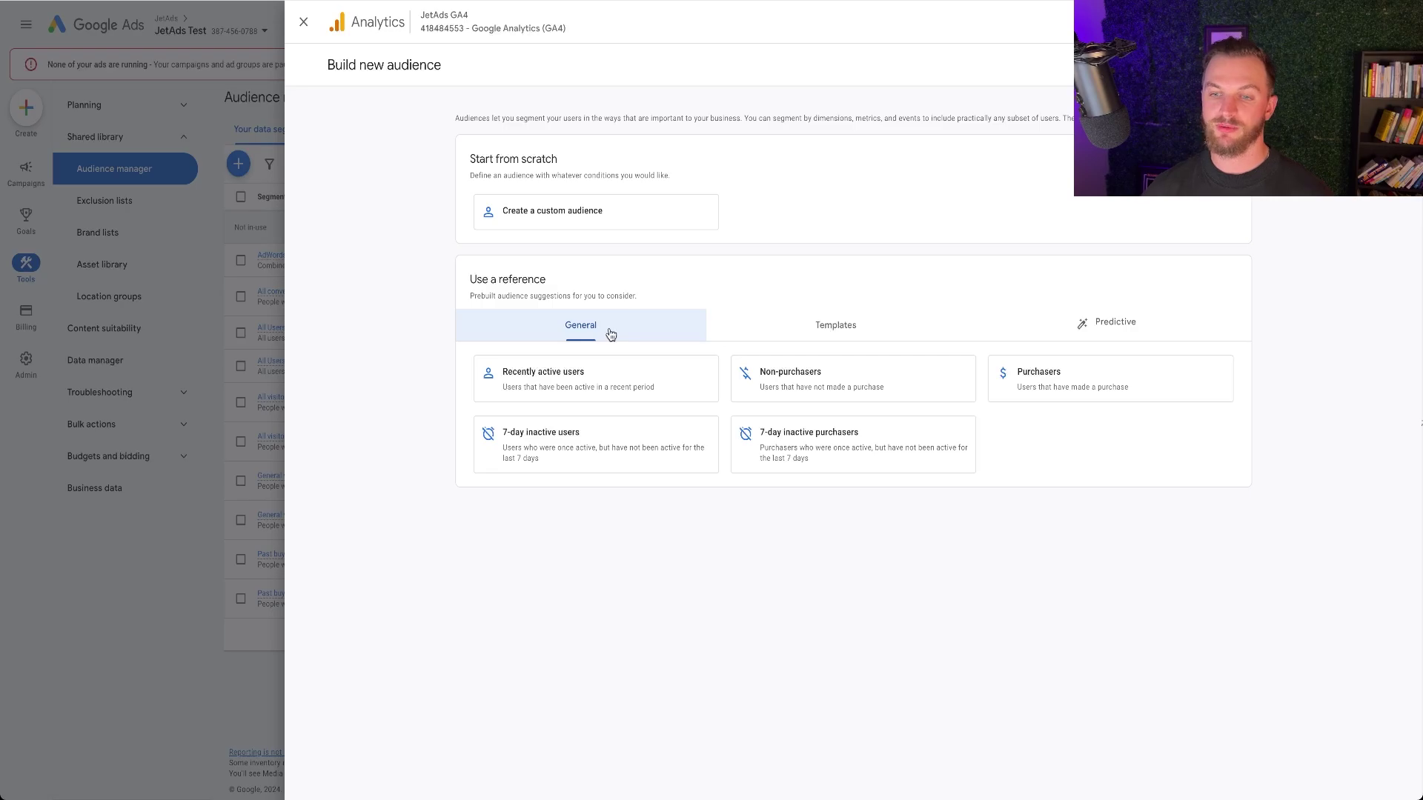
pyautogui.click(589, 375)
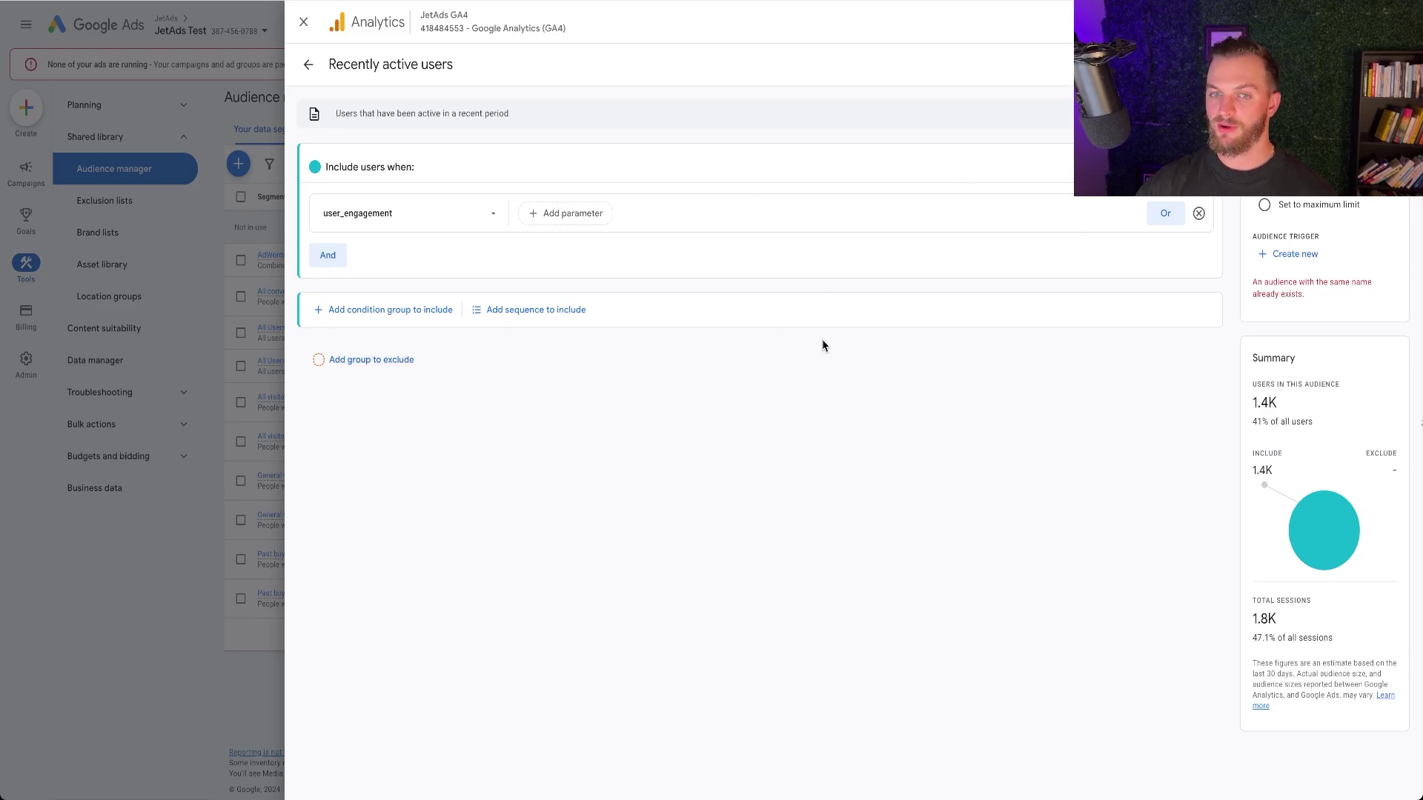
# - Try adding an AND condition for the form_submit event to the Recently active users audience, and remove it again
pyautogui.click(327, 255)
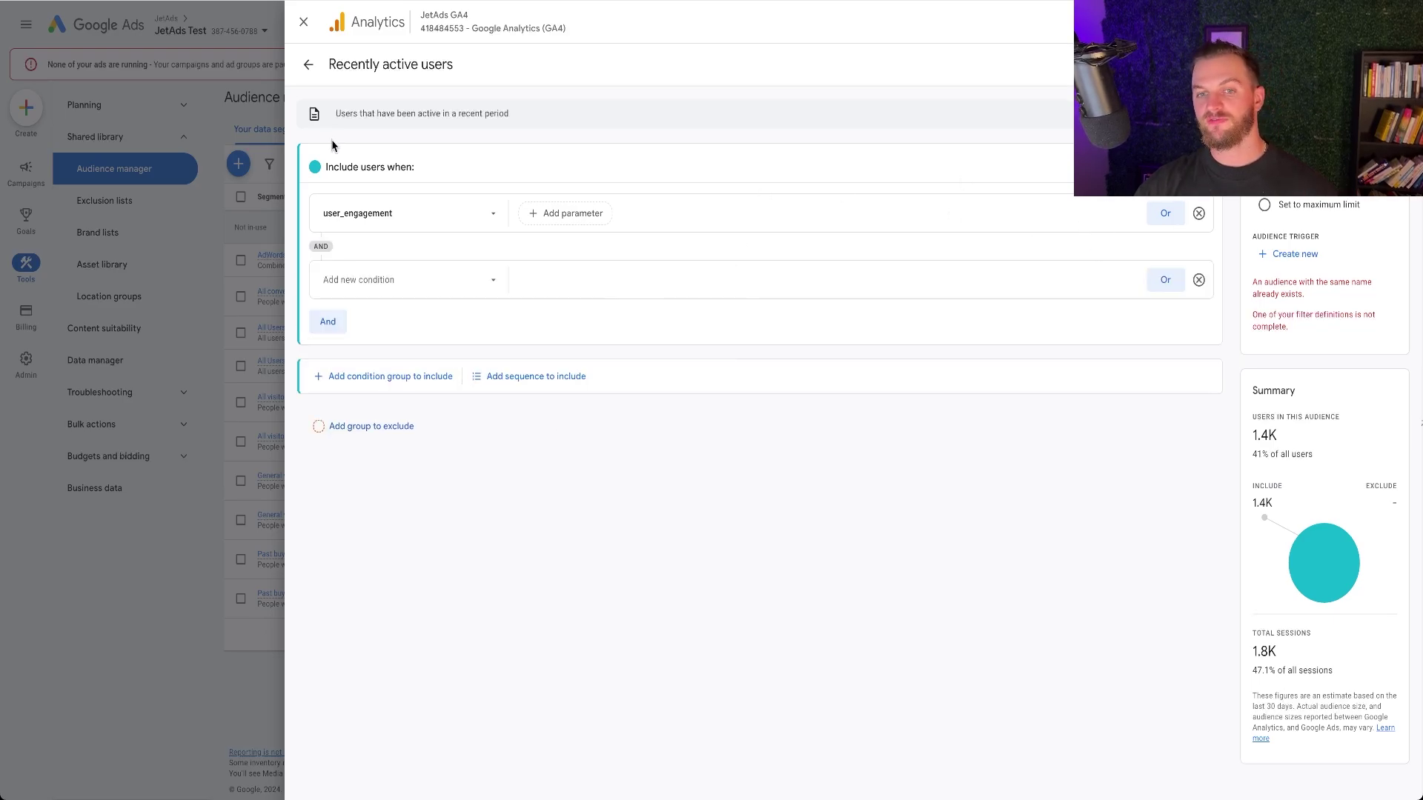
pyautogui.click(1198, 279)
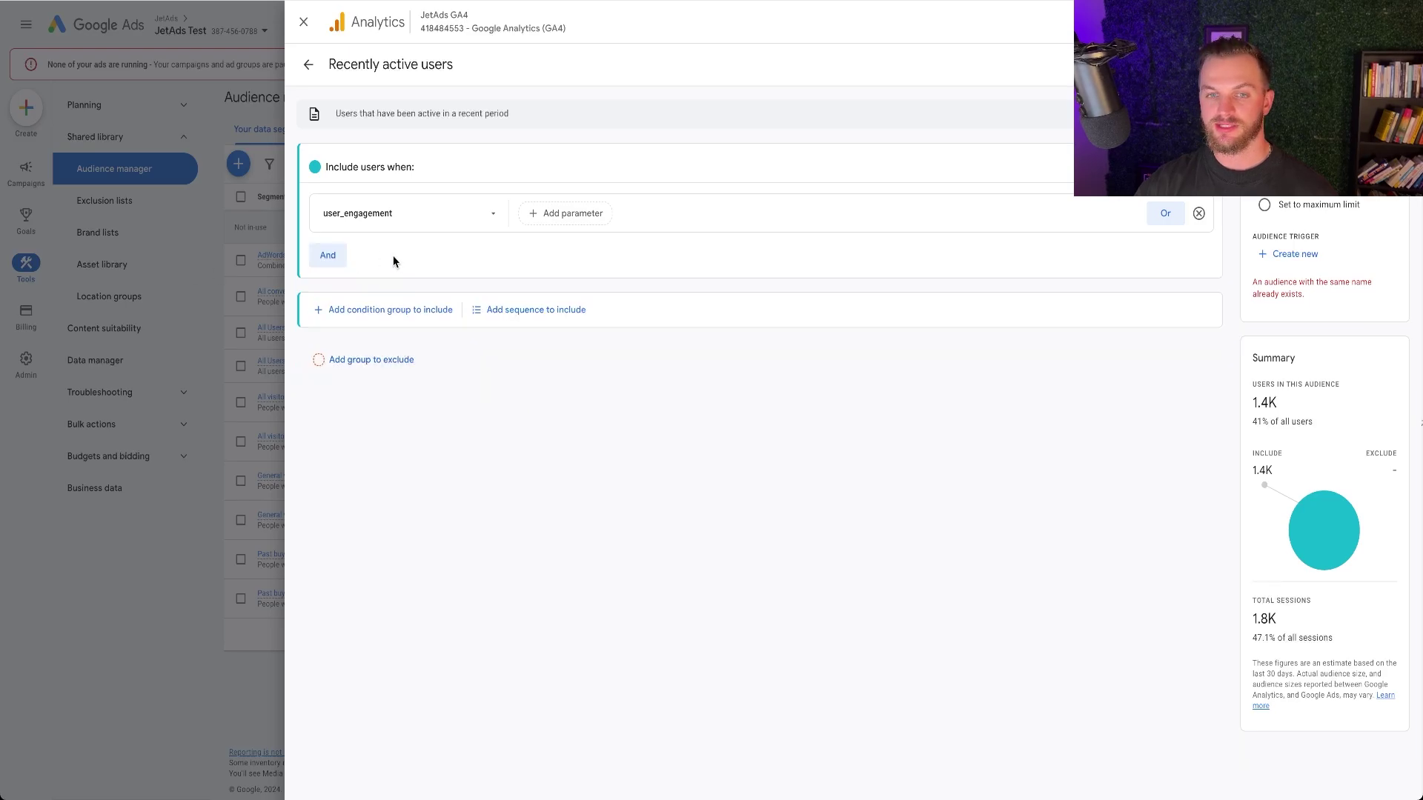
pyautogui.click(328, 256)
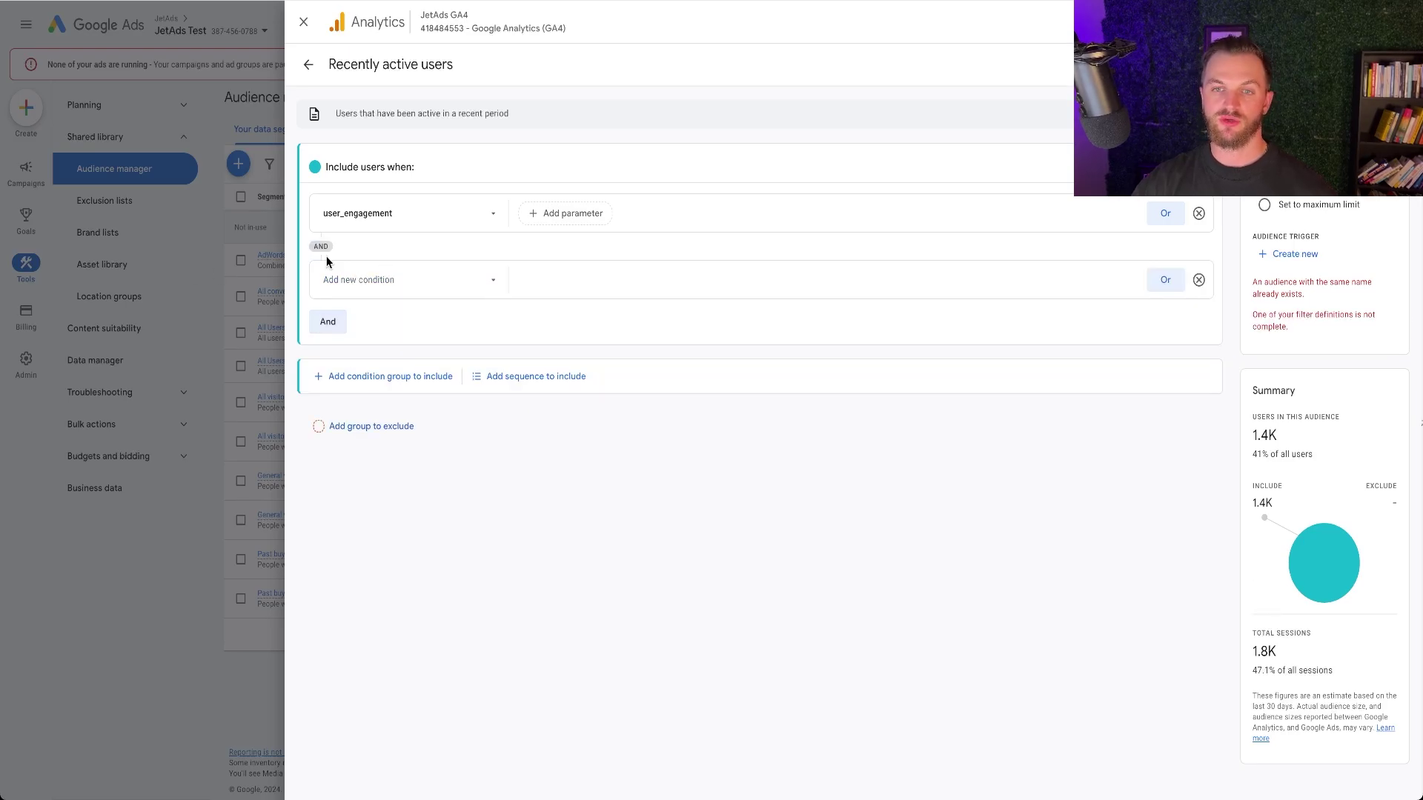
pyautogui.click(348, 279)
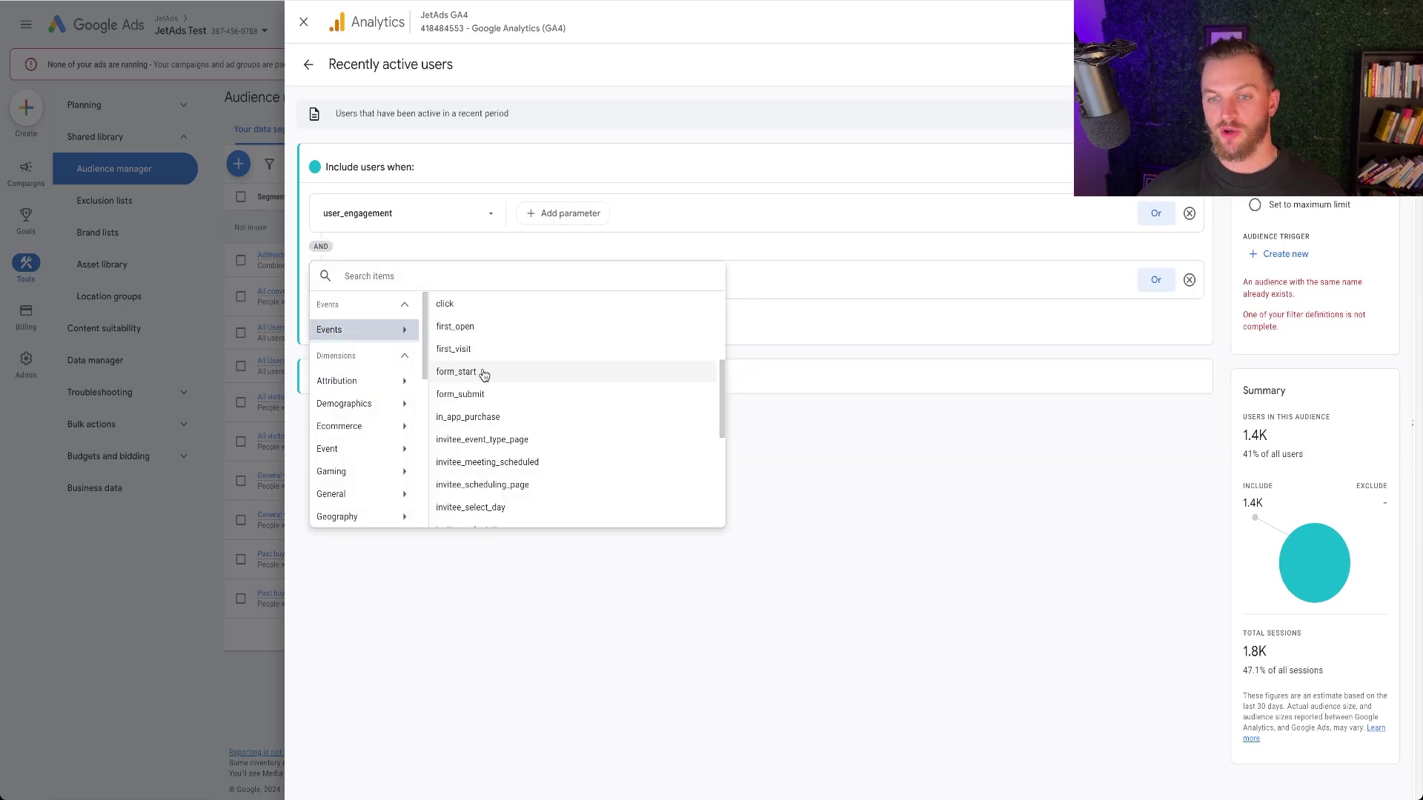
pyautogui.click(489, 394)
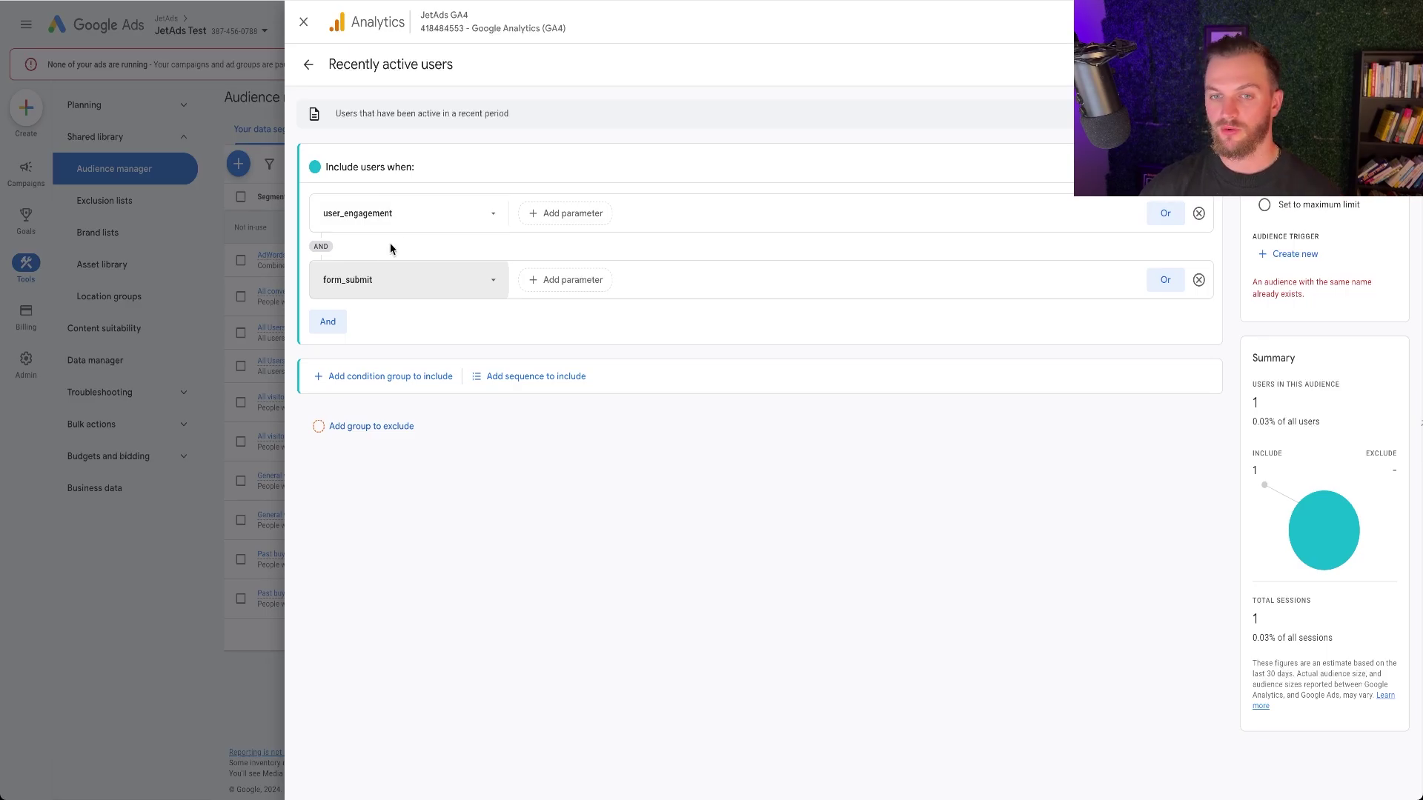
pyautogui.click(1199, 280)
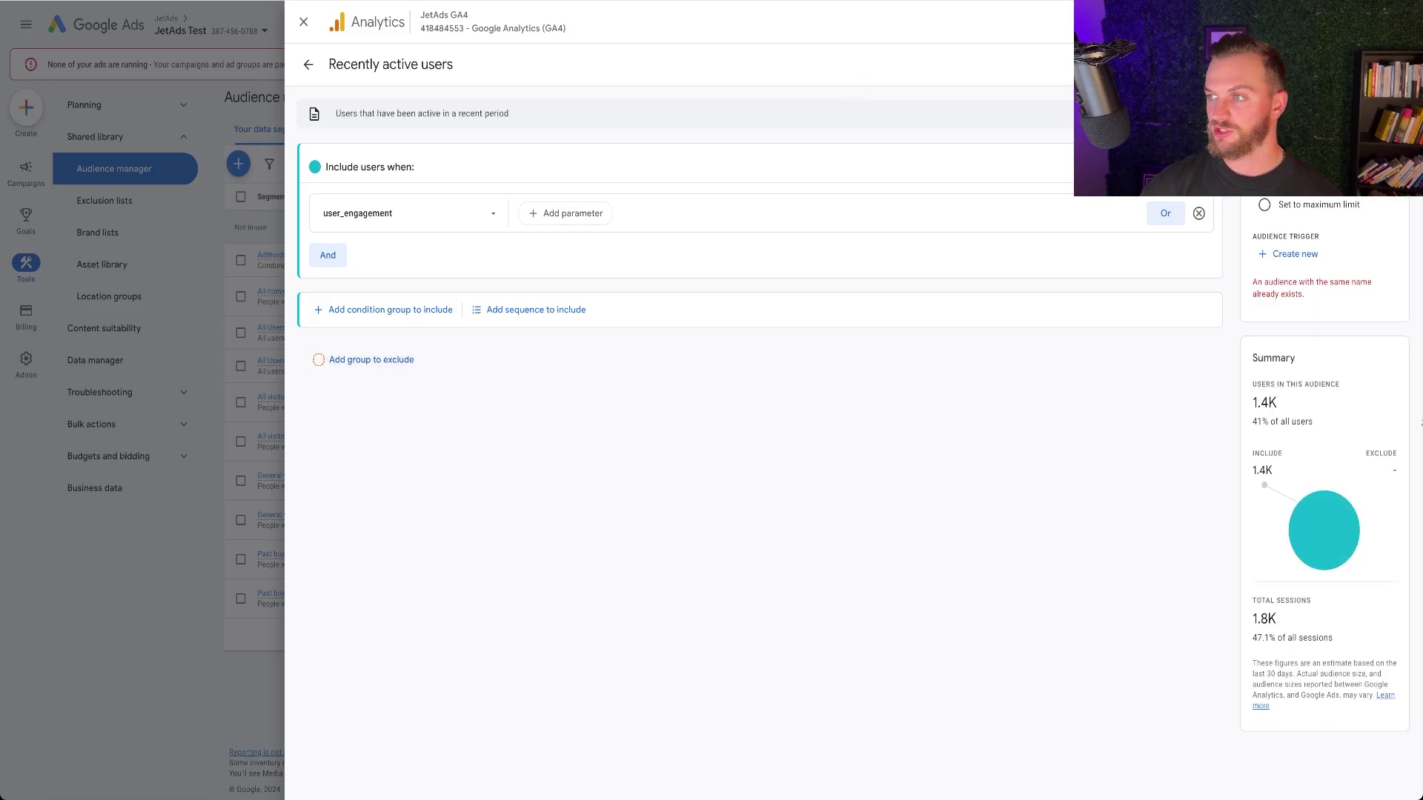
# - Rename the audience to "Recently active users (60 days)" and save it as a data segment
pyautogui.click(465, 66)
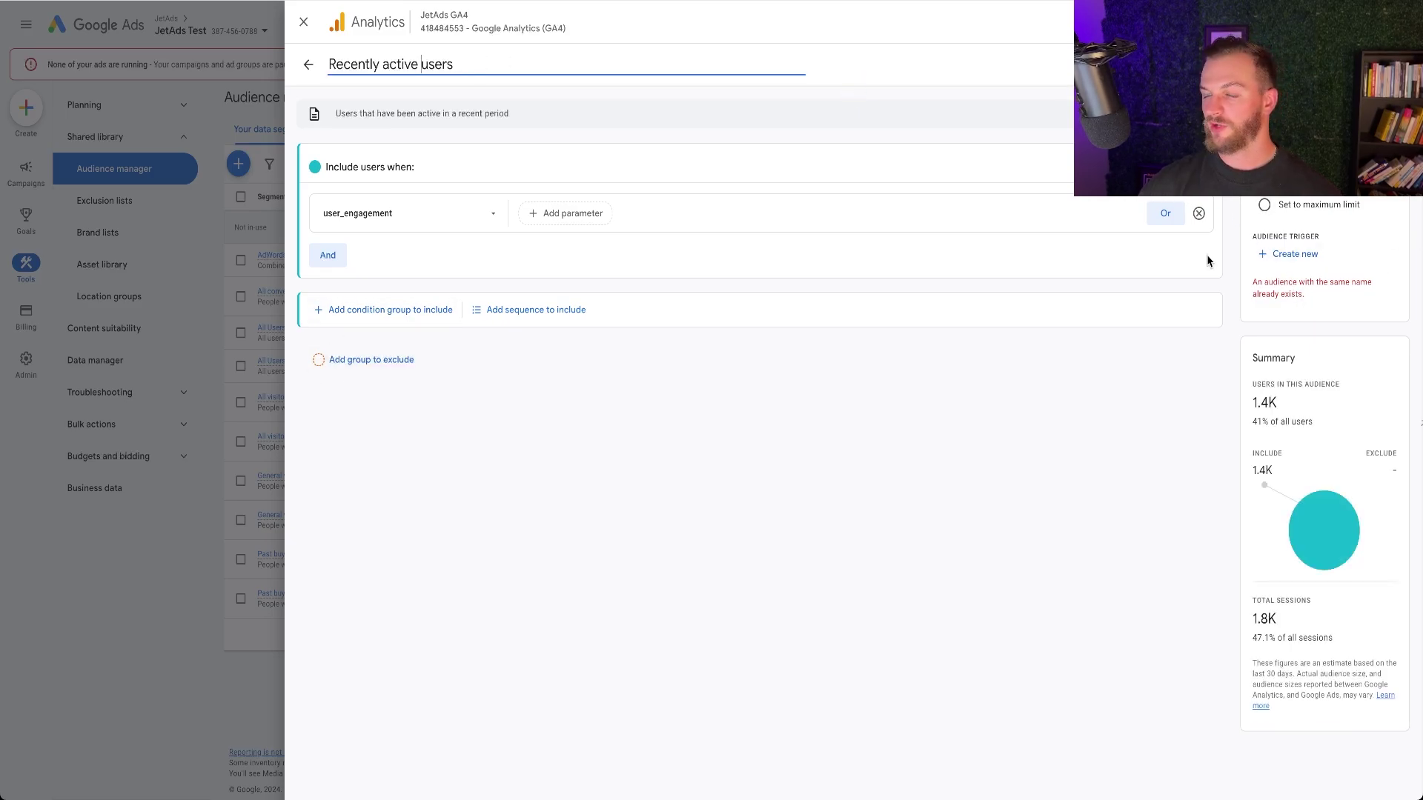
pyautogui.write('(')
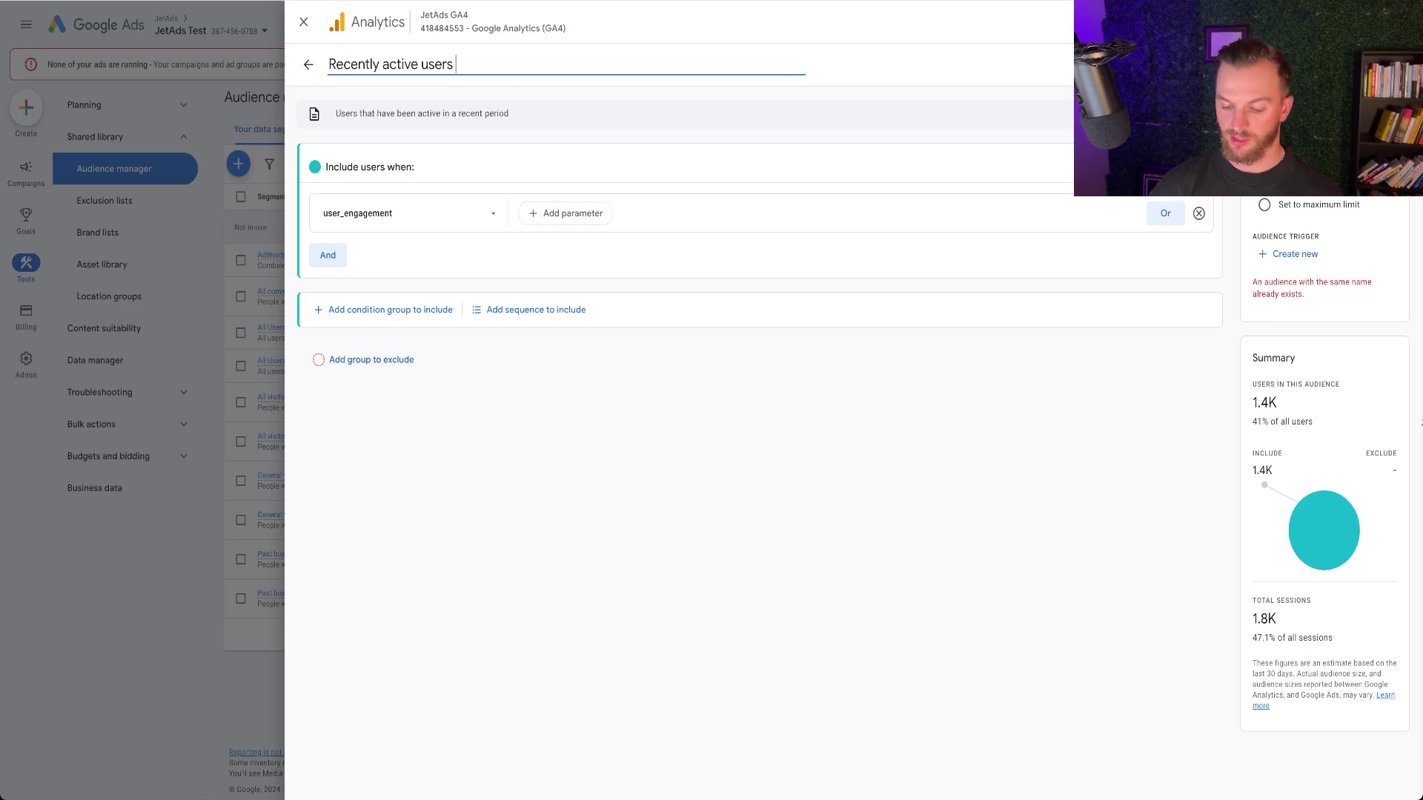
pyautogui.write('60 days9')
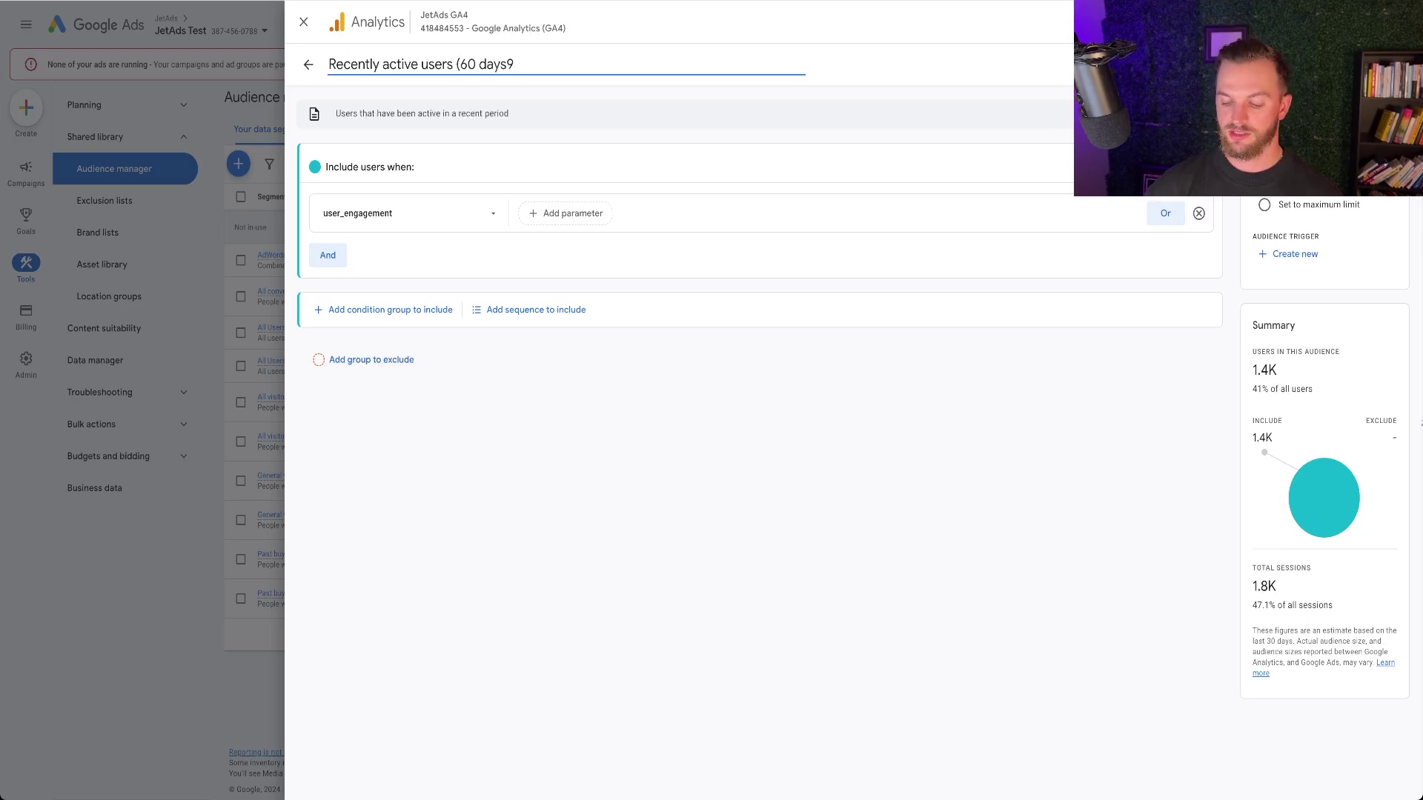
pyautogui.press('Return')
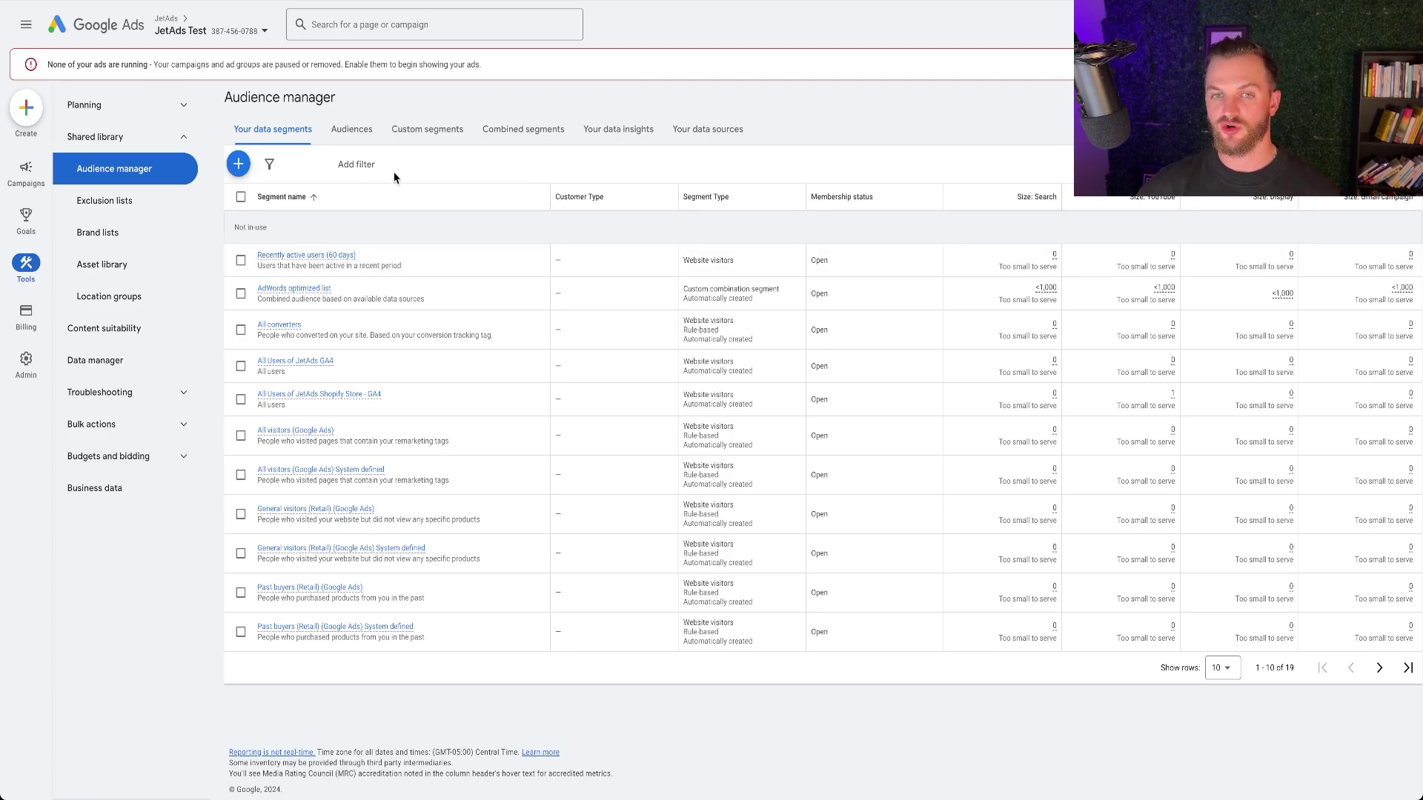
# - Start another Google Analytics segment for the JetAds GA4 property from the Non-purchasers suggestion and check the note on its estimate
pyautogui.click(249, 167)
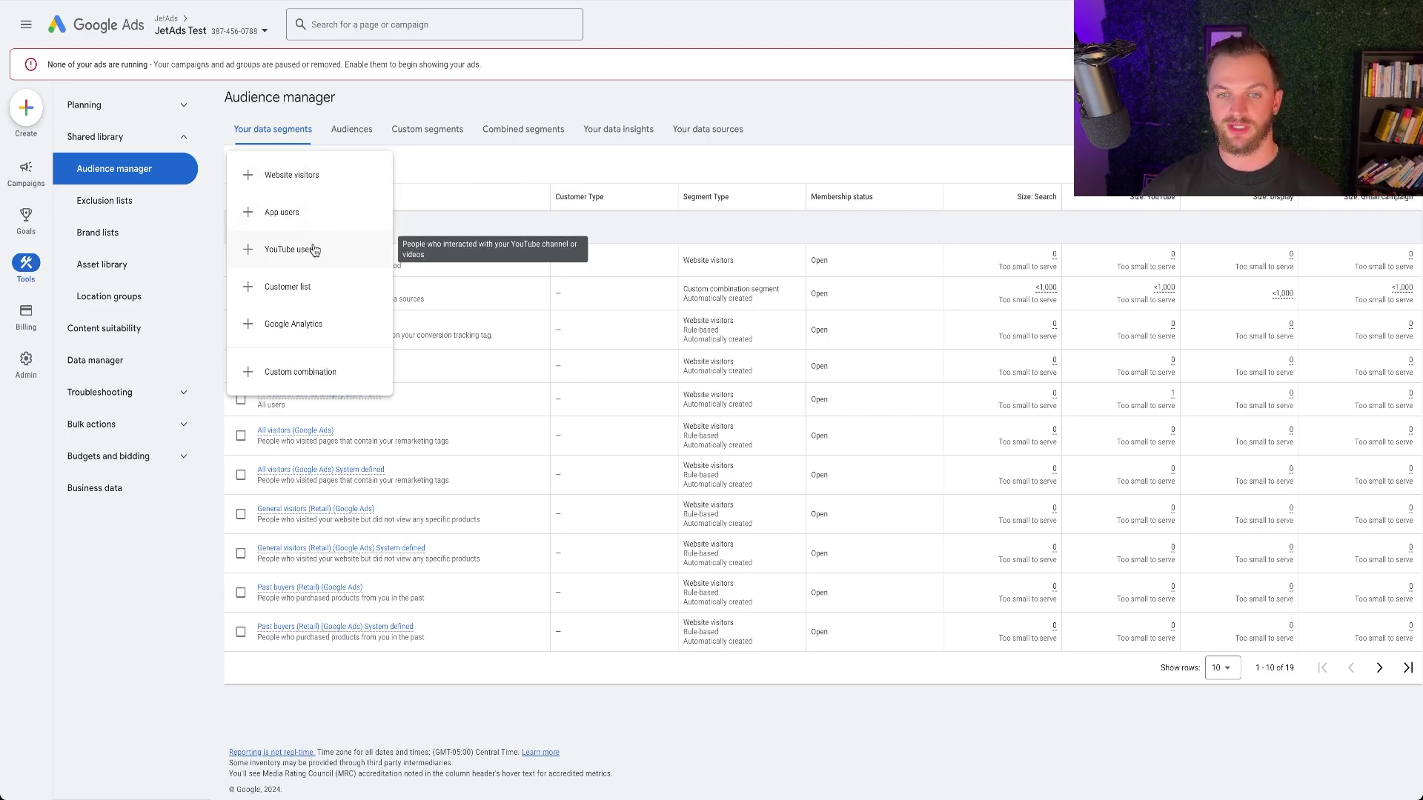
pyautogui.click(303, 326)
pyautogui.click(630, 118)
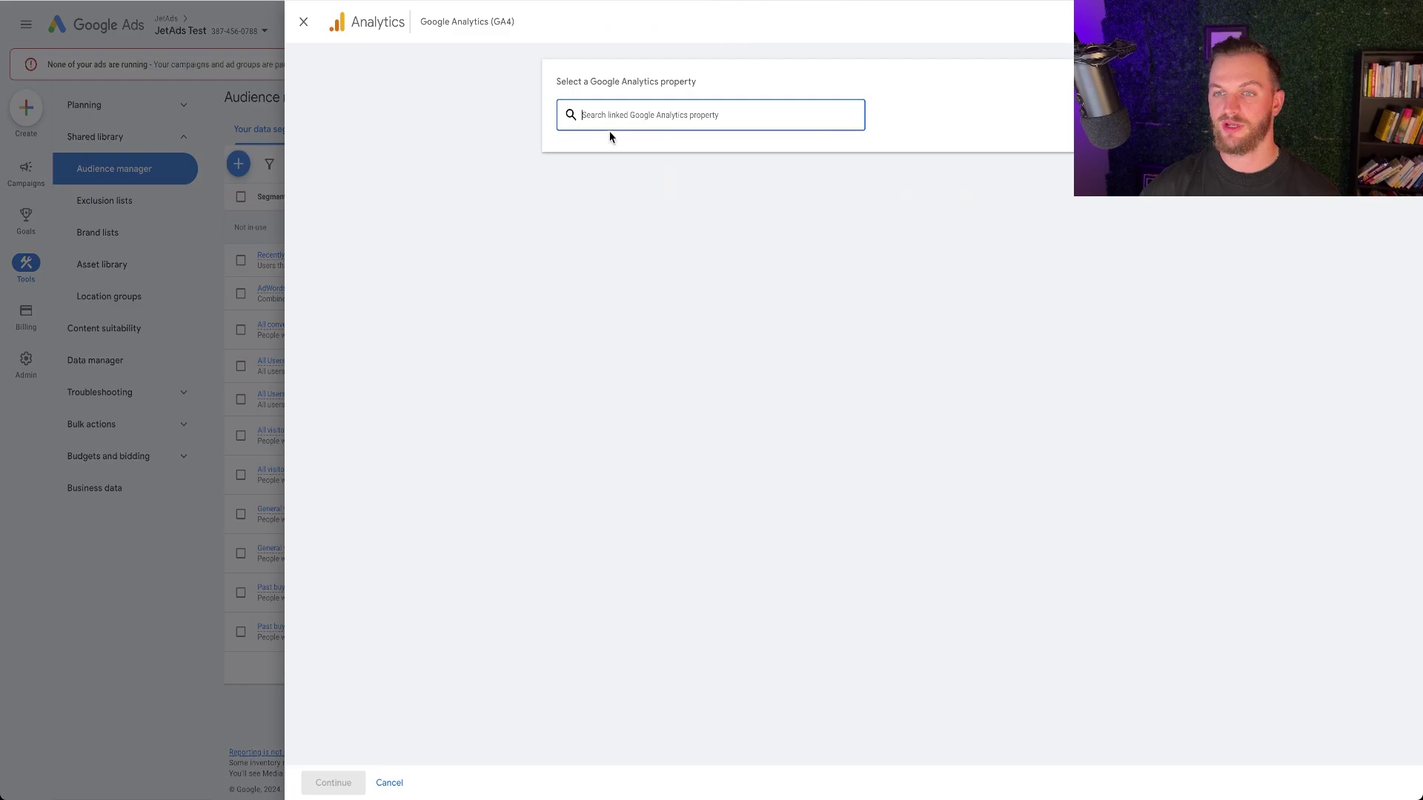
pyautogui.click(611, 148)
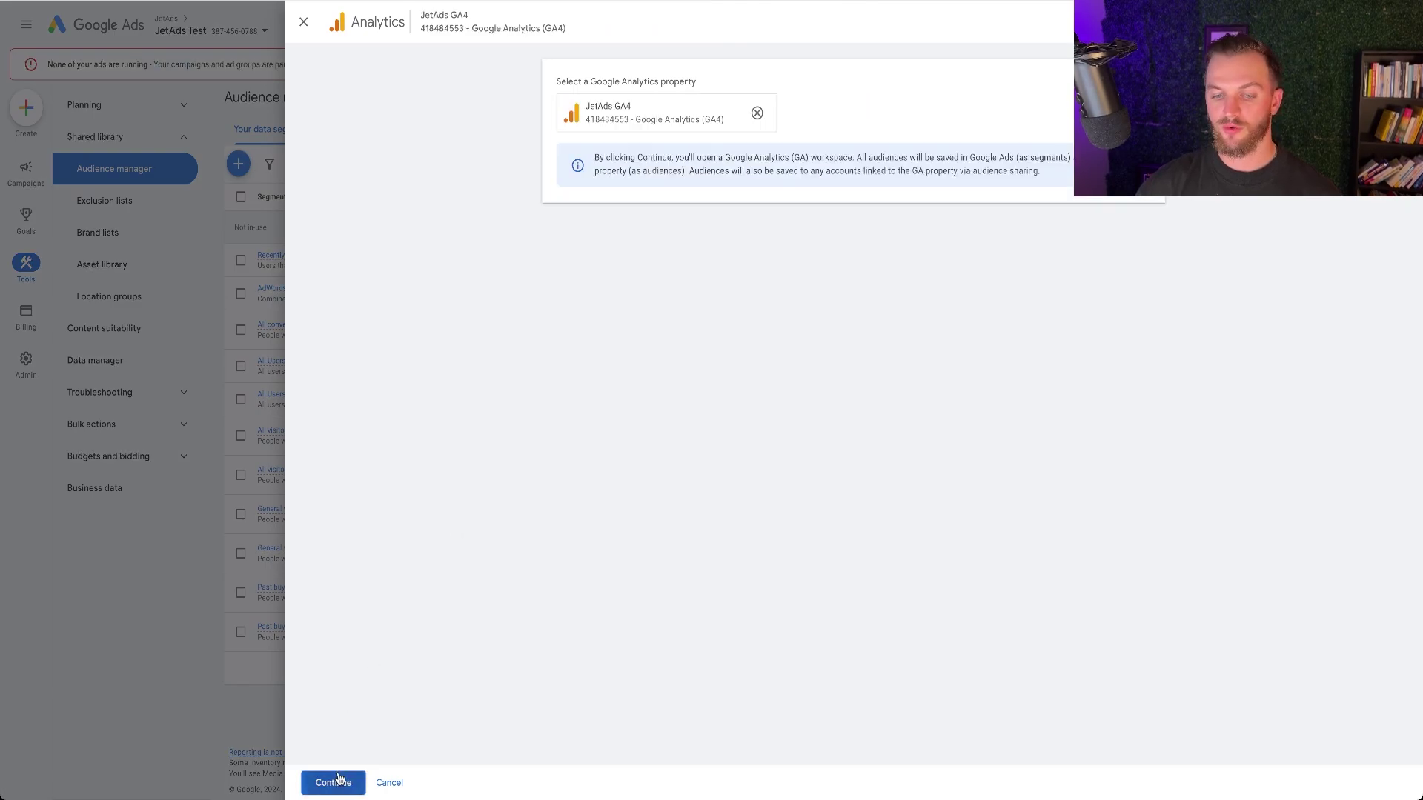
pyautogui.click(340, 779)
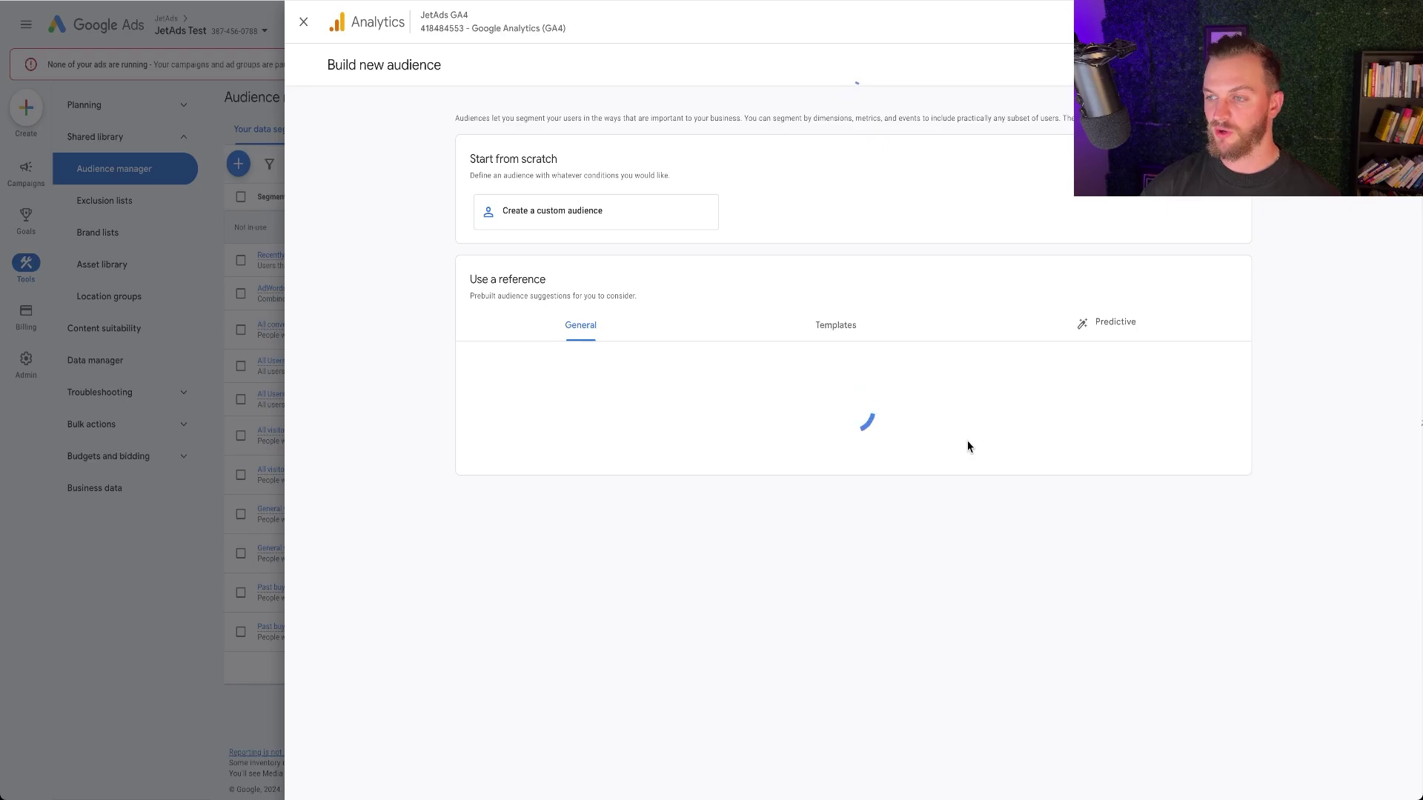
pyautogui.click(954, 383)
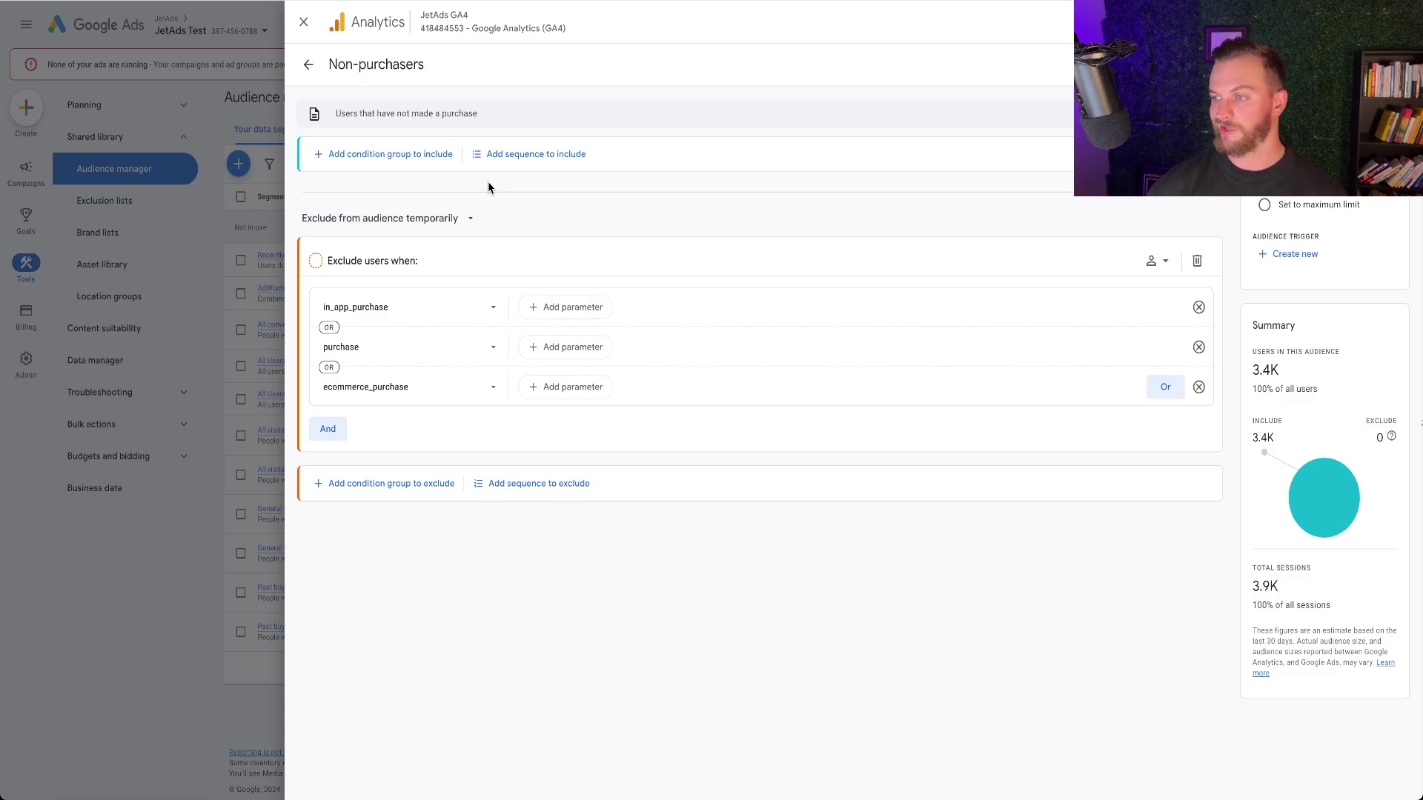
pyautogui.moveTo(1252, 632); pyautogui.dragTo(1292, 640)
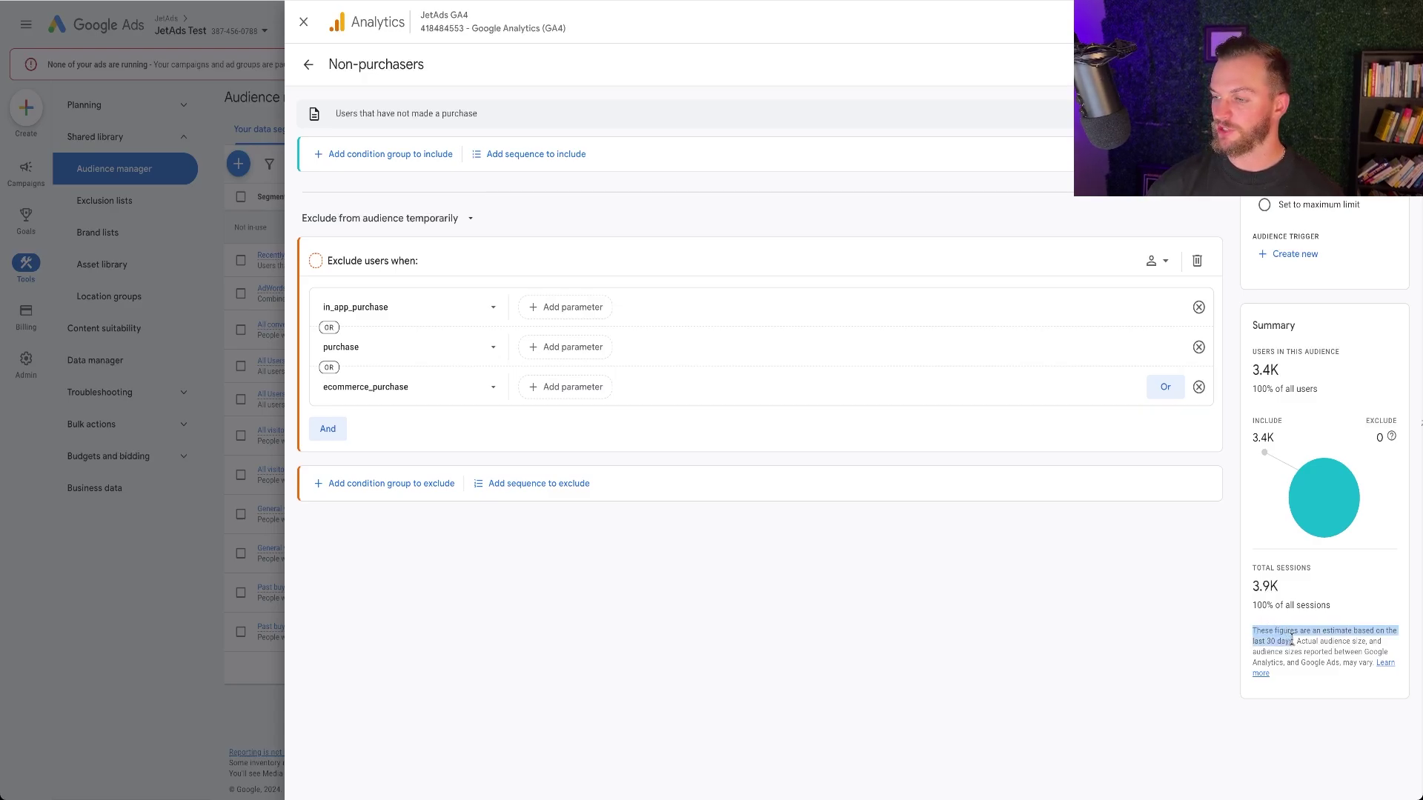
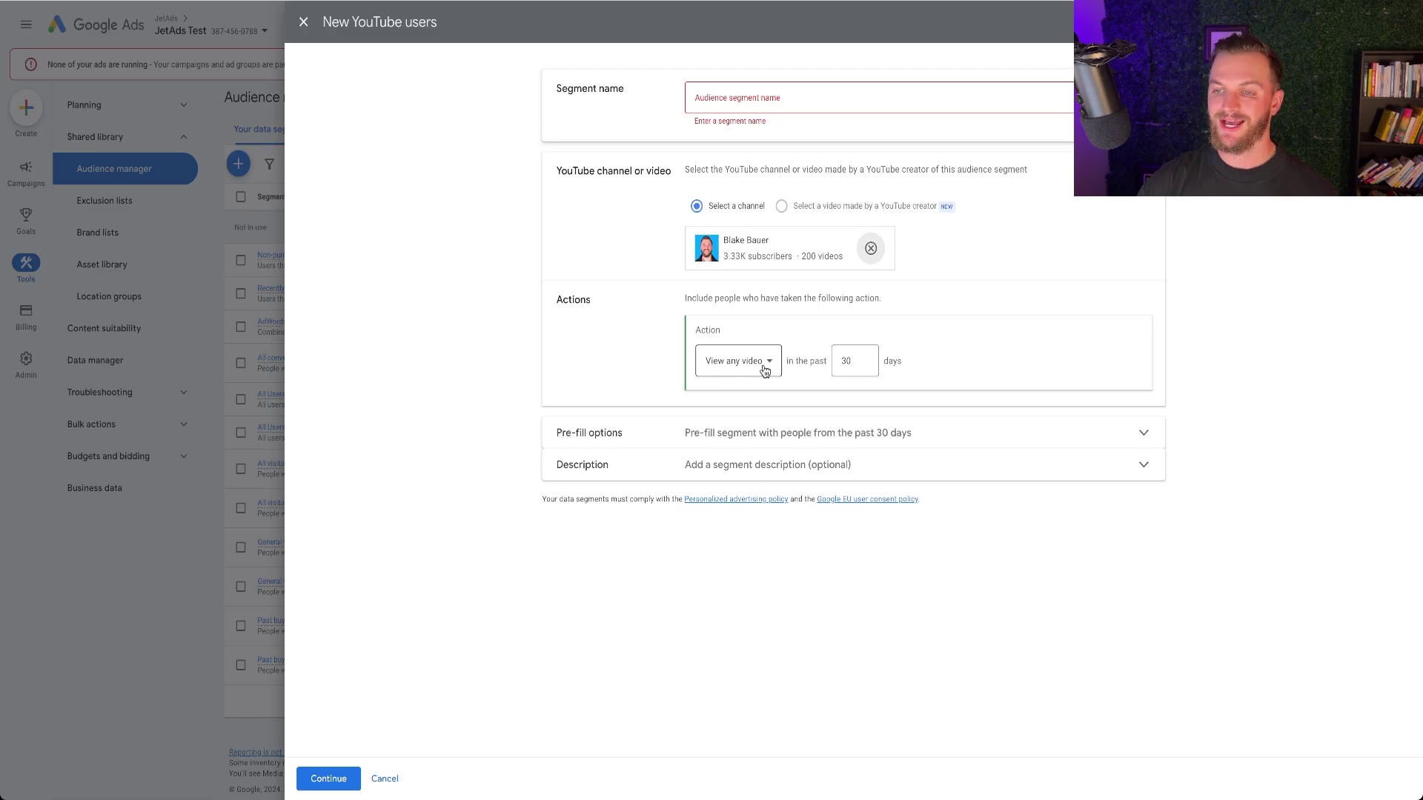
# - Try the Subscribe to the channel, Visit the channel page and Like any video actions, and check the pre-fill options
pyautogui.click(767, 370)
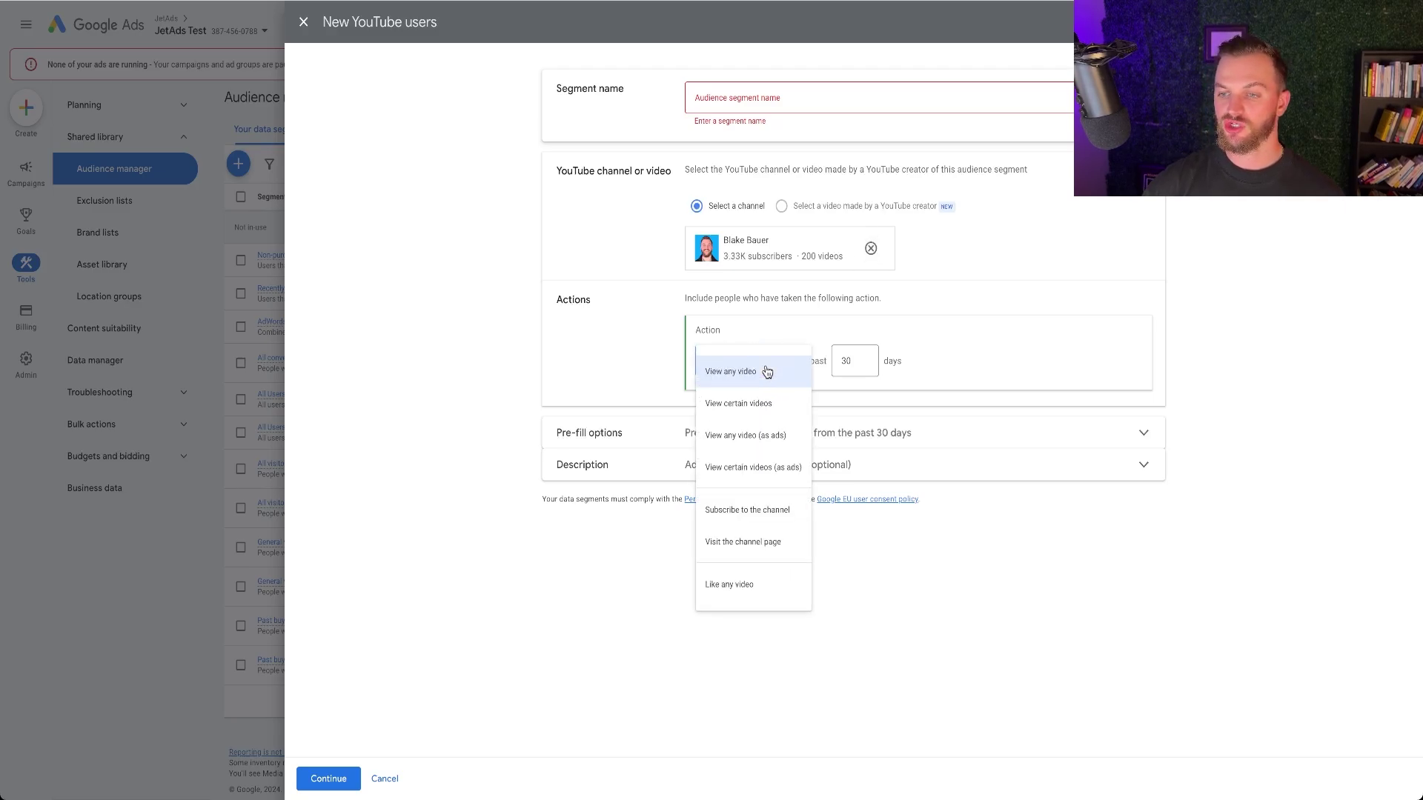
pyautogui.click(753, 512)
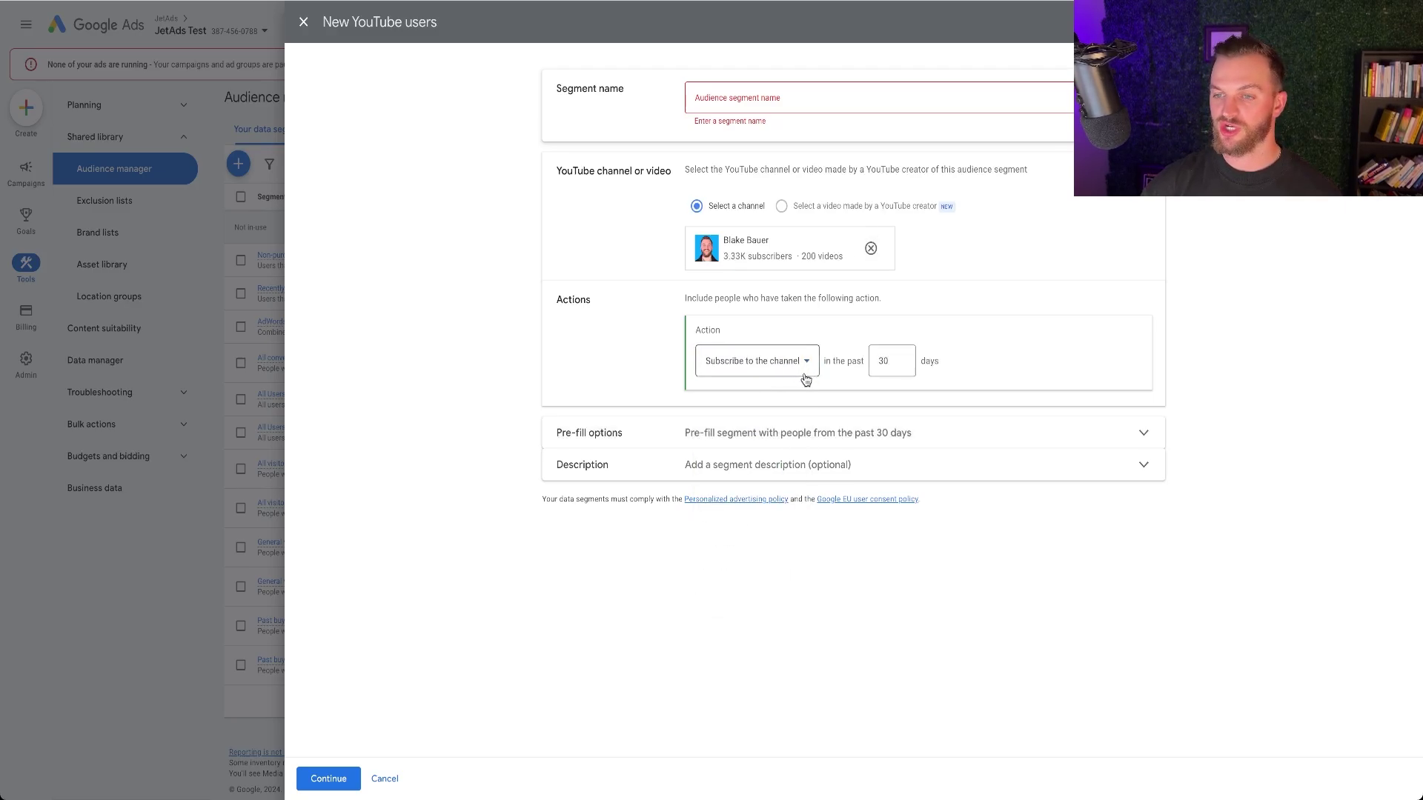
pyautogui.click(801, 377)
pyautogui.click(775, 541)
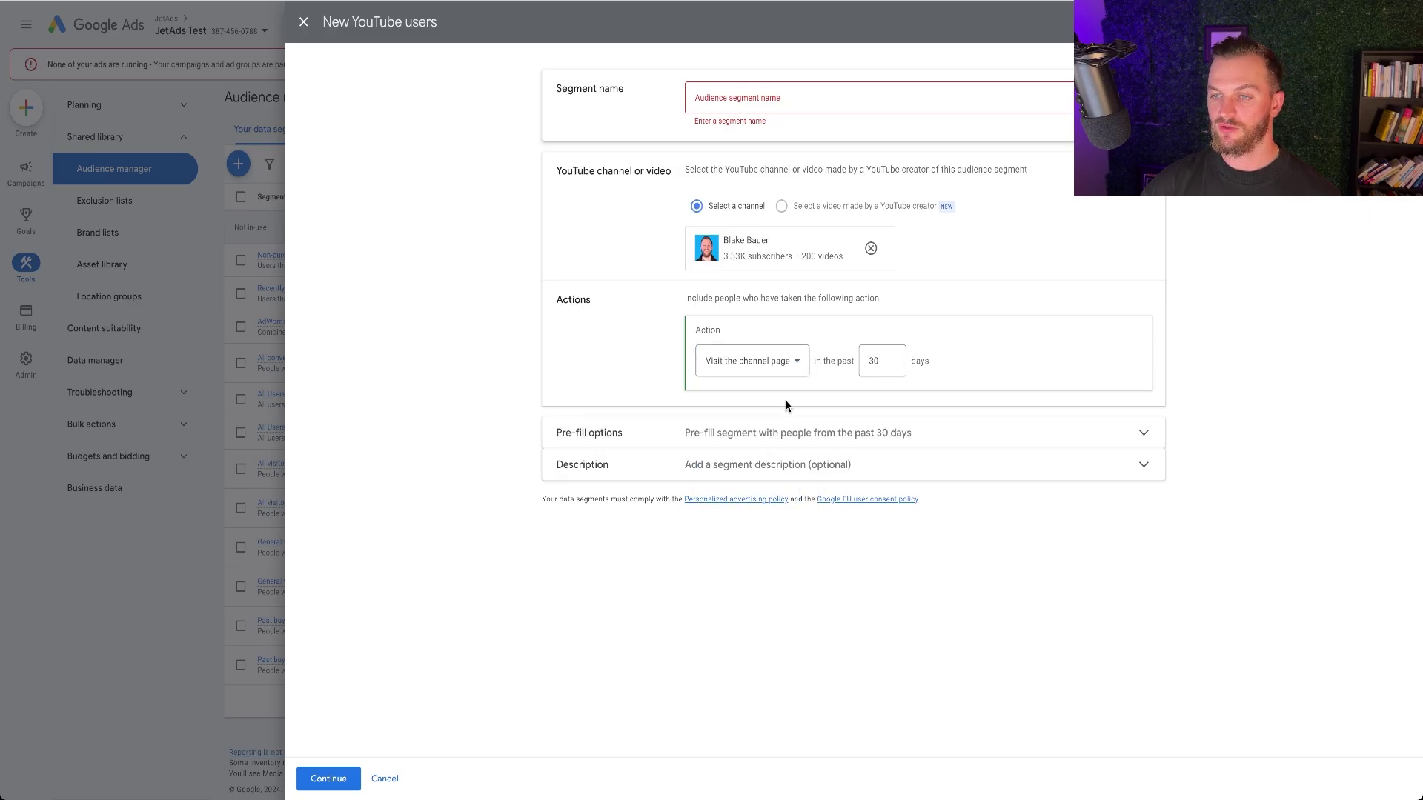
pyautogui.click(792, 368)
pyautogui.click(756, 584)
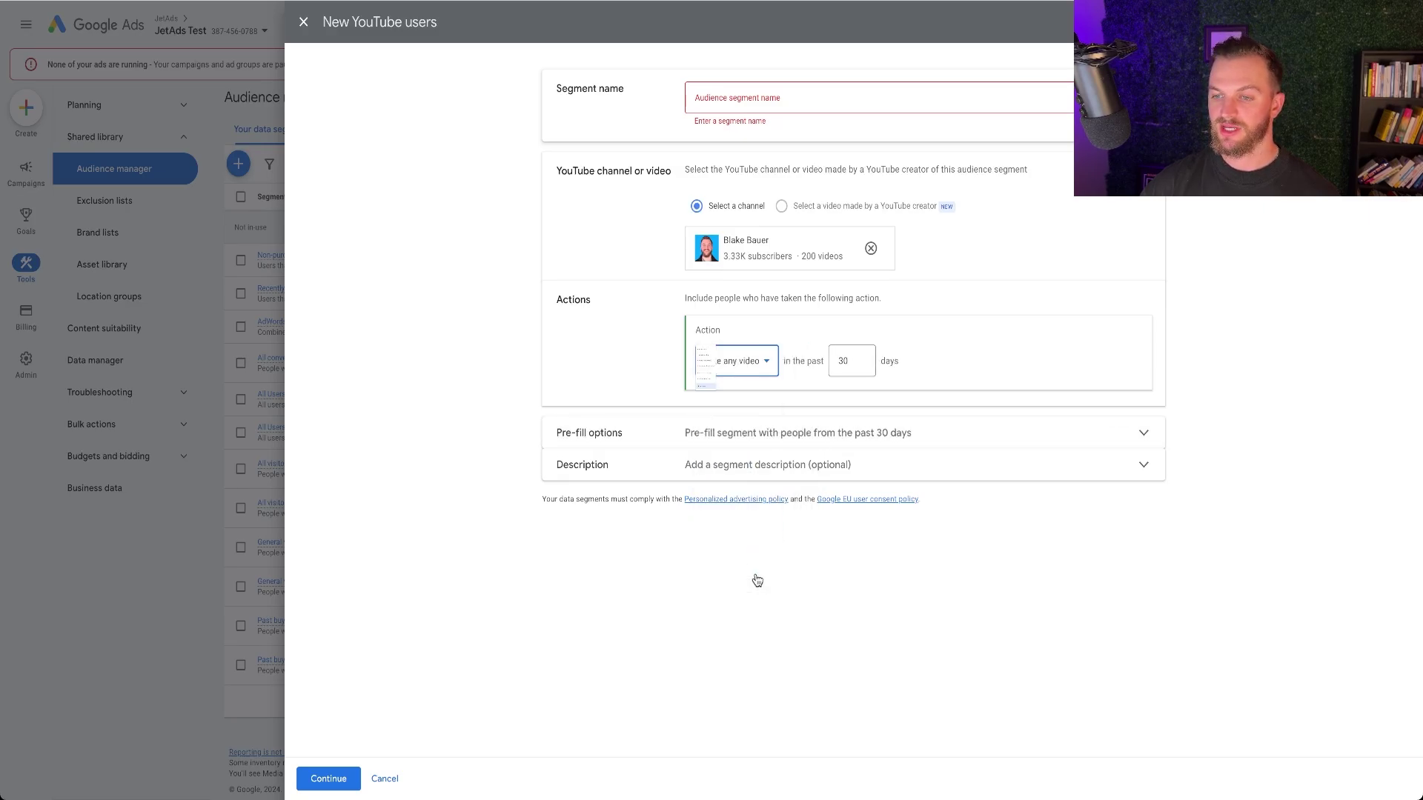
pyautogui.click(763, 367)
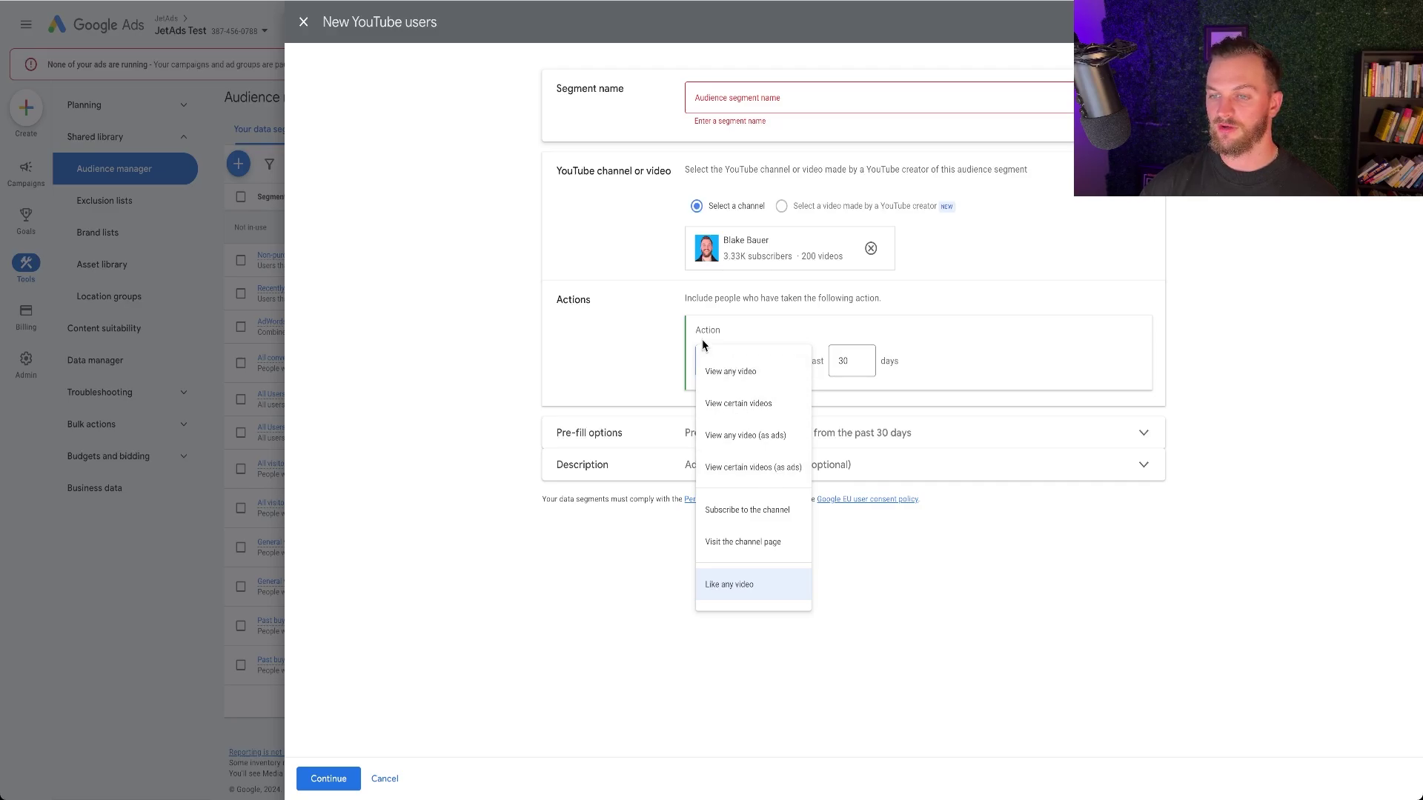
pyautogui.click(667, 359)
pyautogui.click(808, 442)
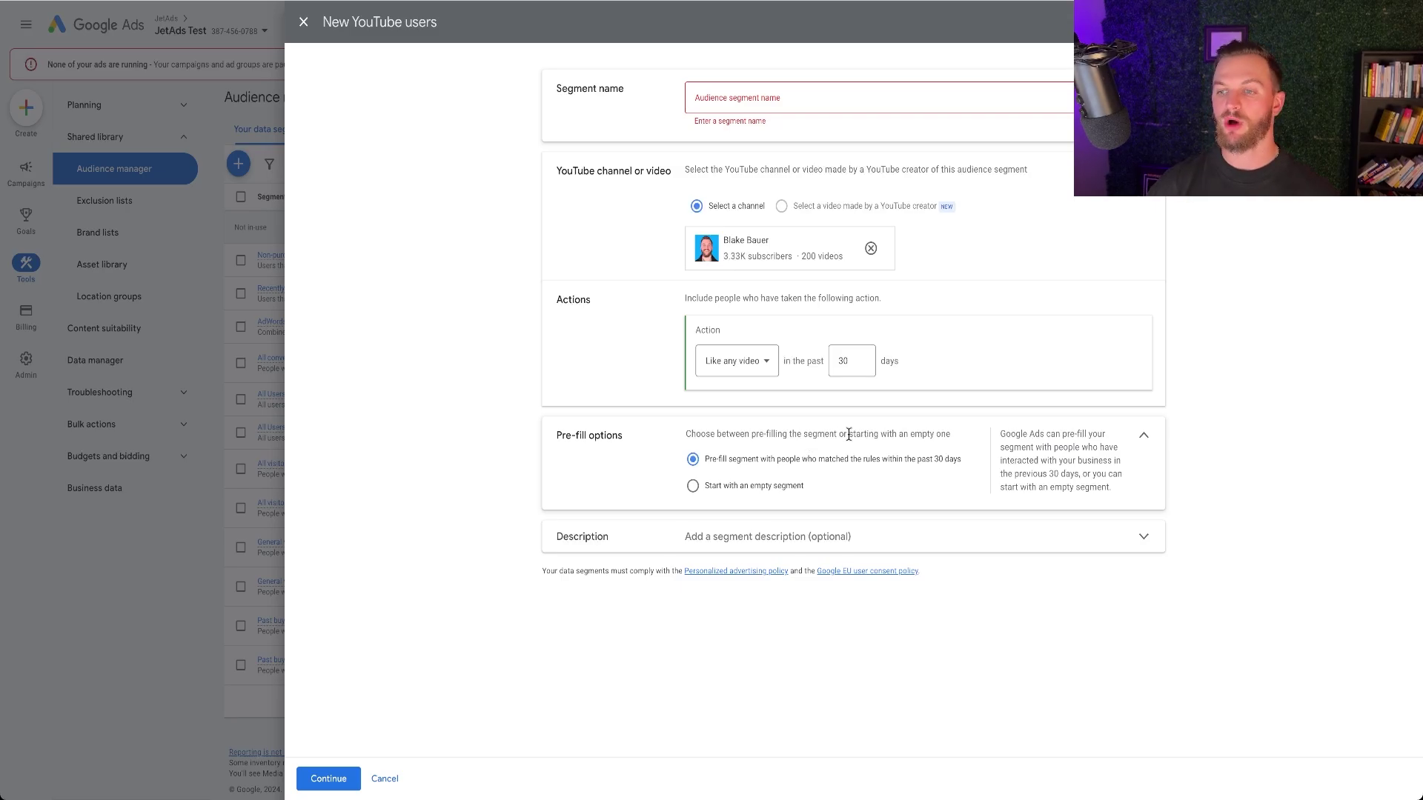
pyautogui.click(1142, 435)
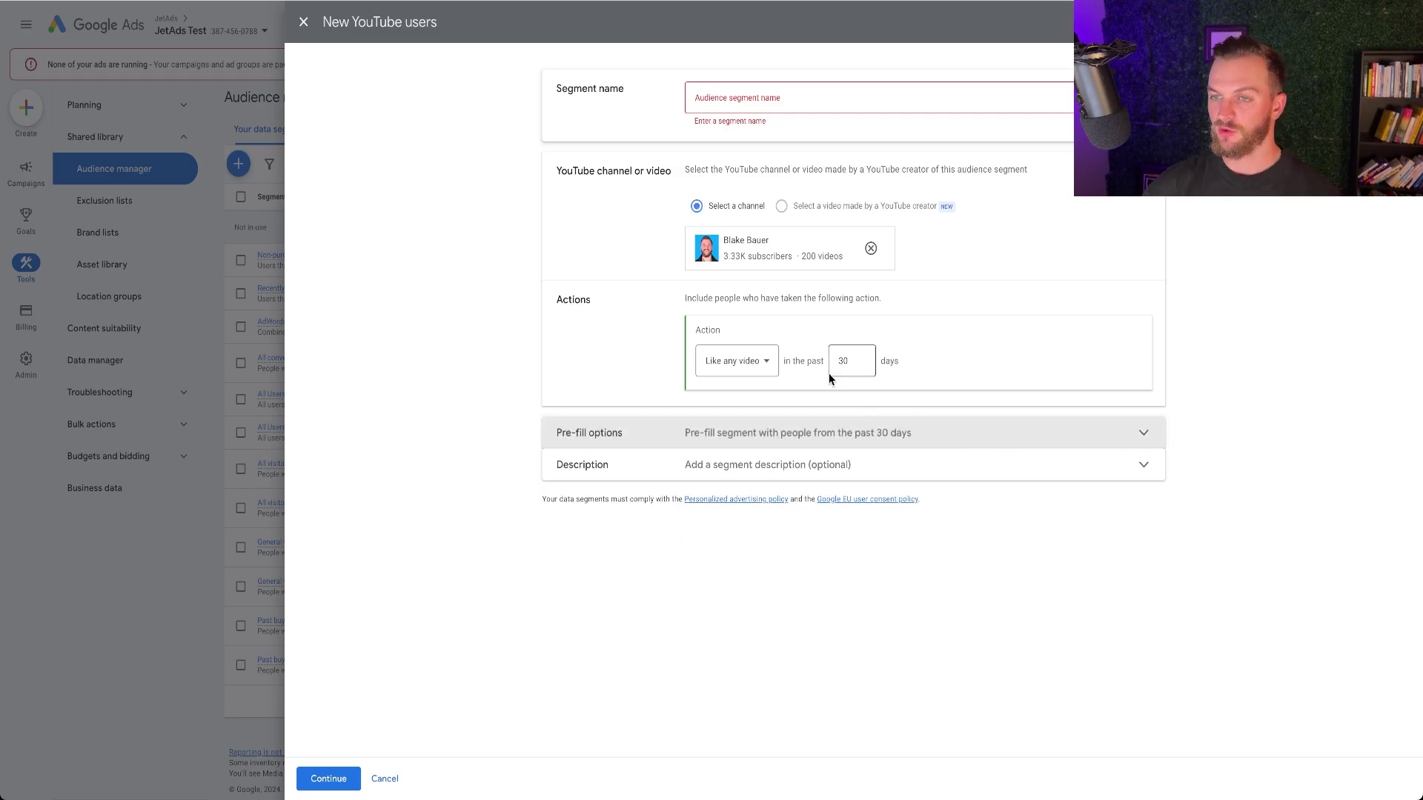
# - Set the YouTube segment's action to View certain videos and make its video search ready for an entry
pyautogui.click(726, 96)
pyautogui.click(750, 355)
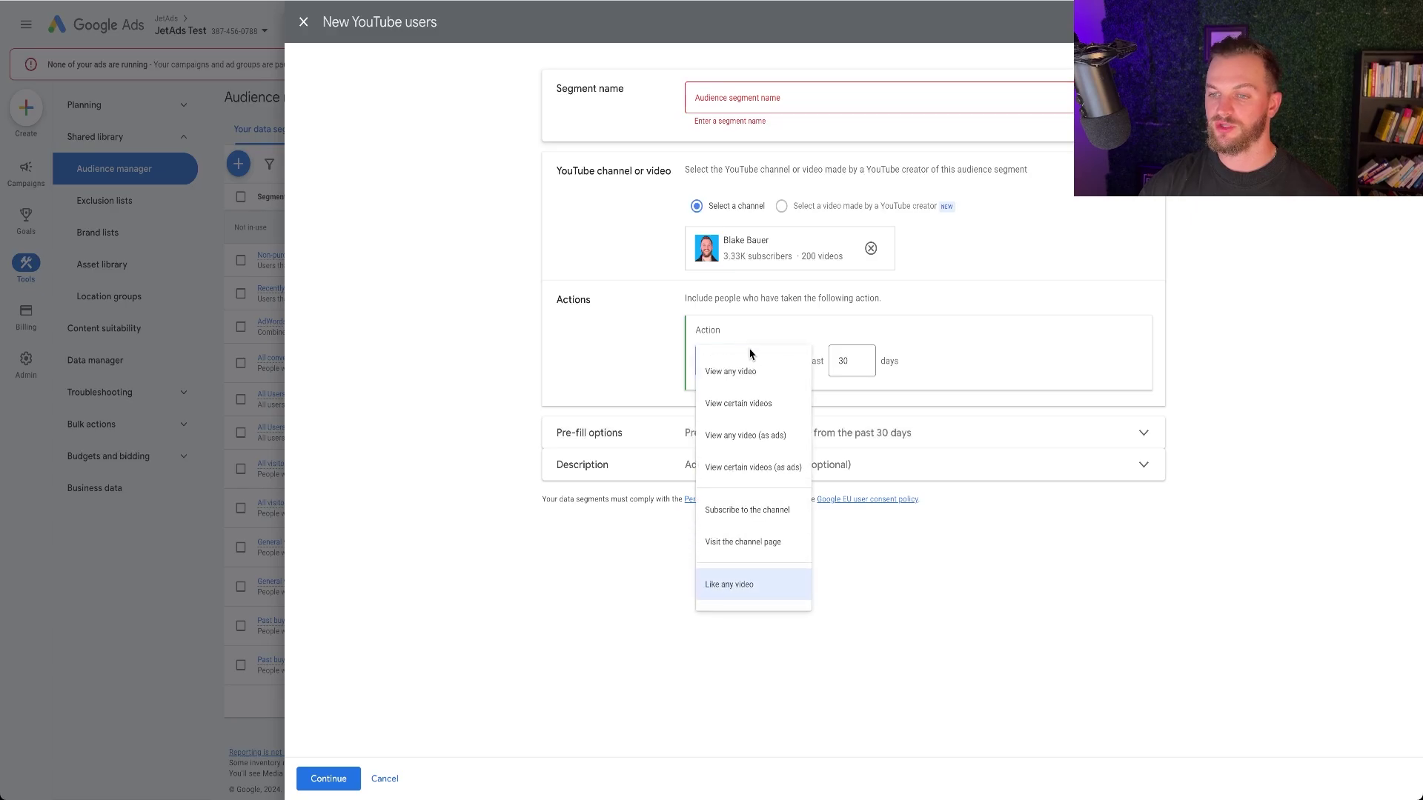
pyautogui.click(756, 403)
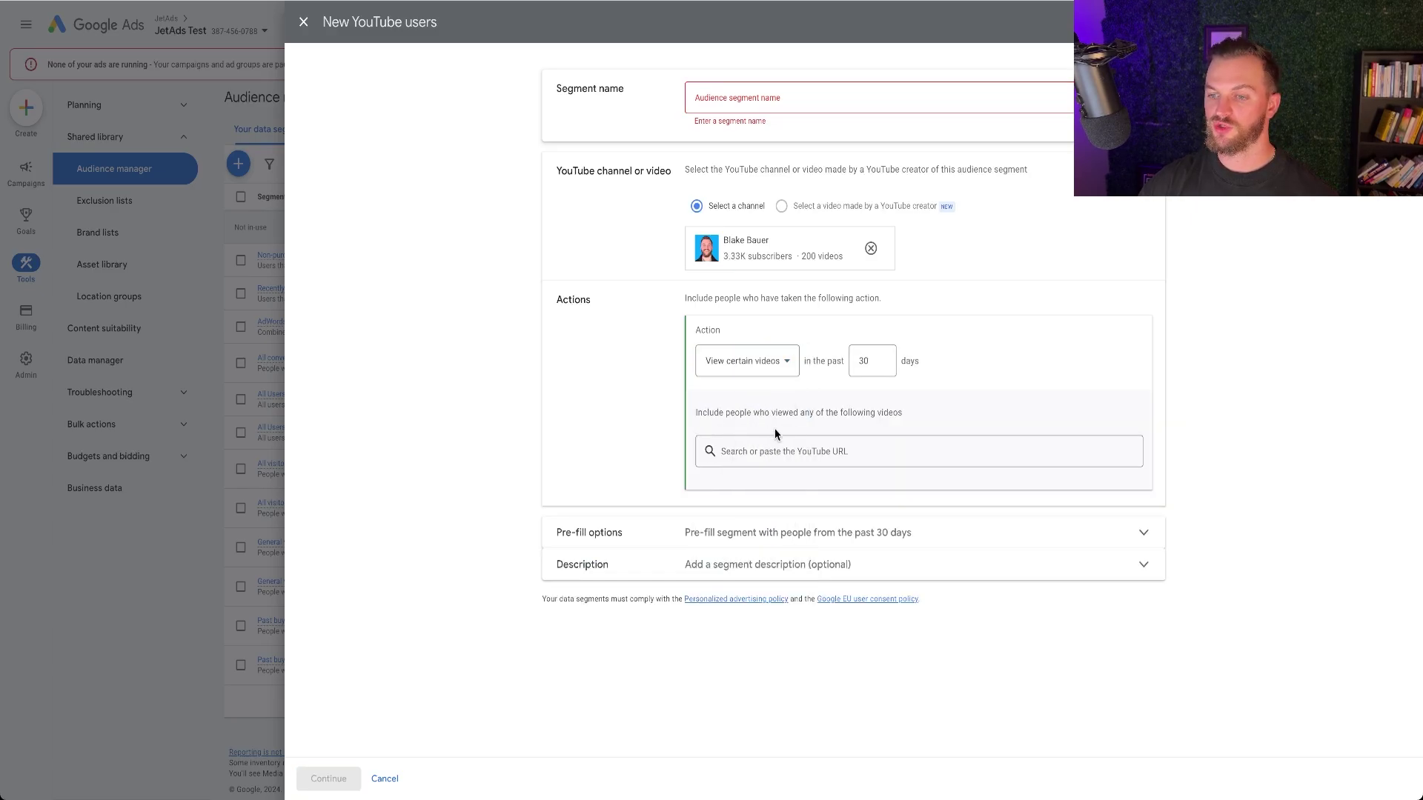
pyautogui.click(780, 463)
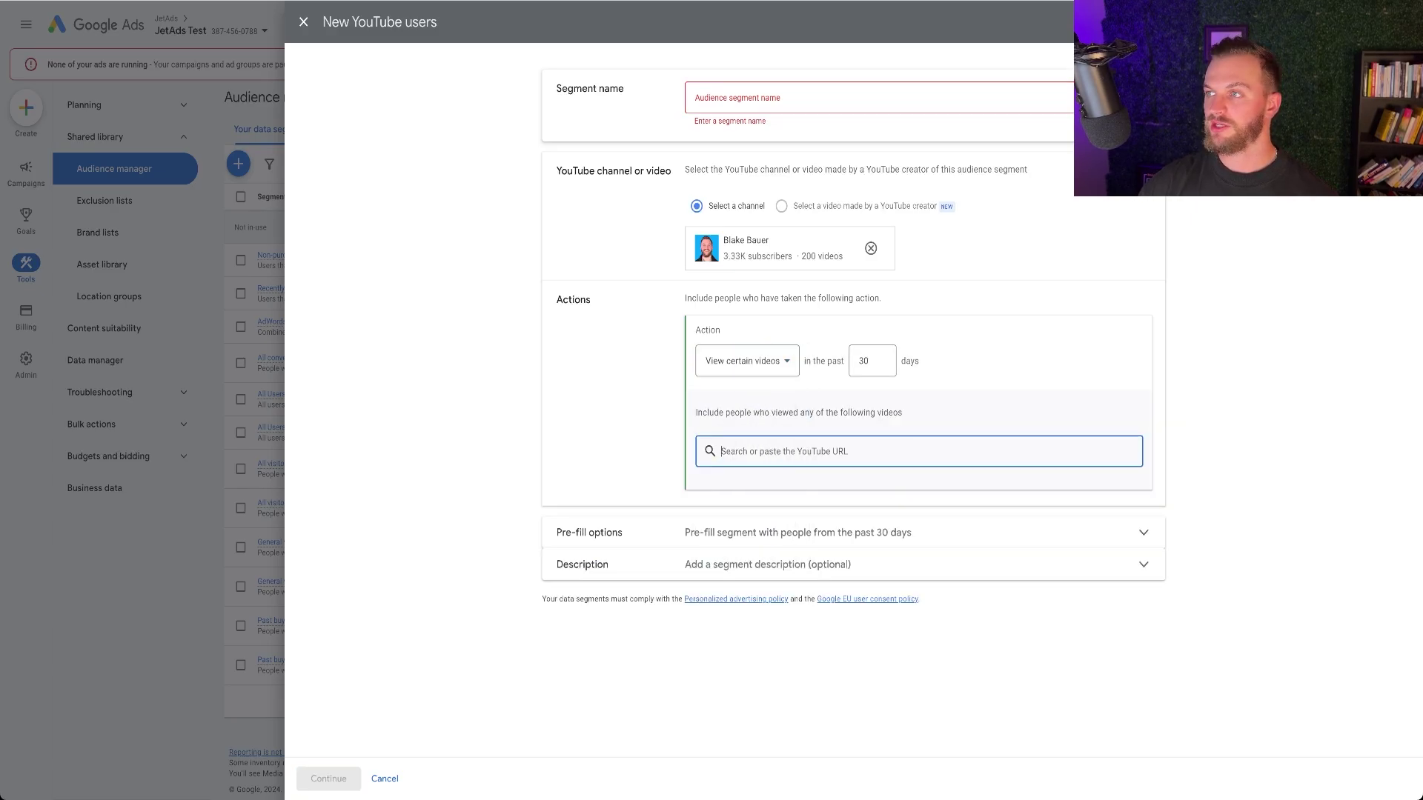
# - Switch to YouTube in a new browser tab and open the channel's list of videos
pyautogui.hotkey('ctrl', 't')
pyautogui.press('Return')
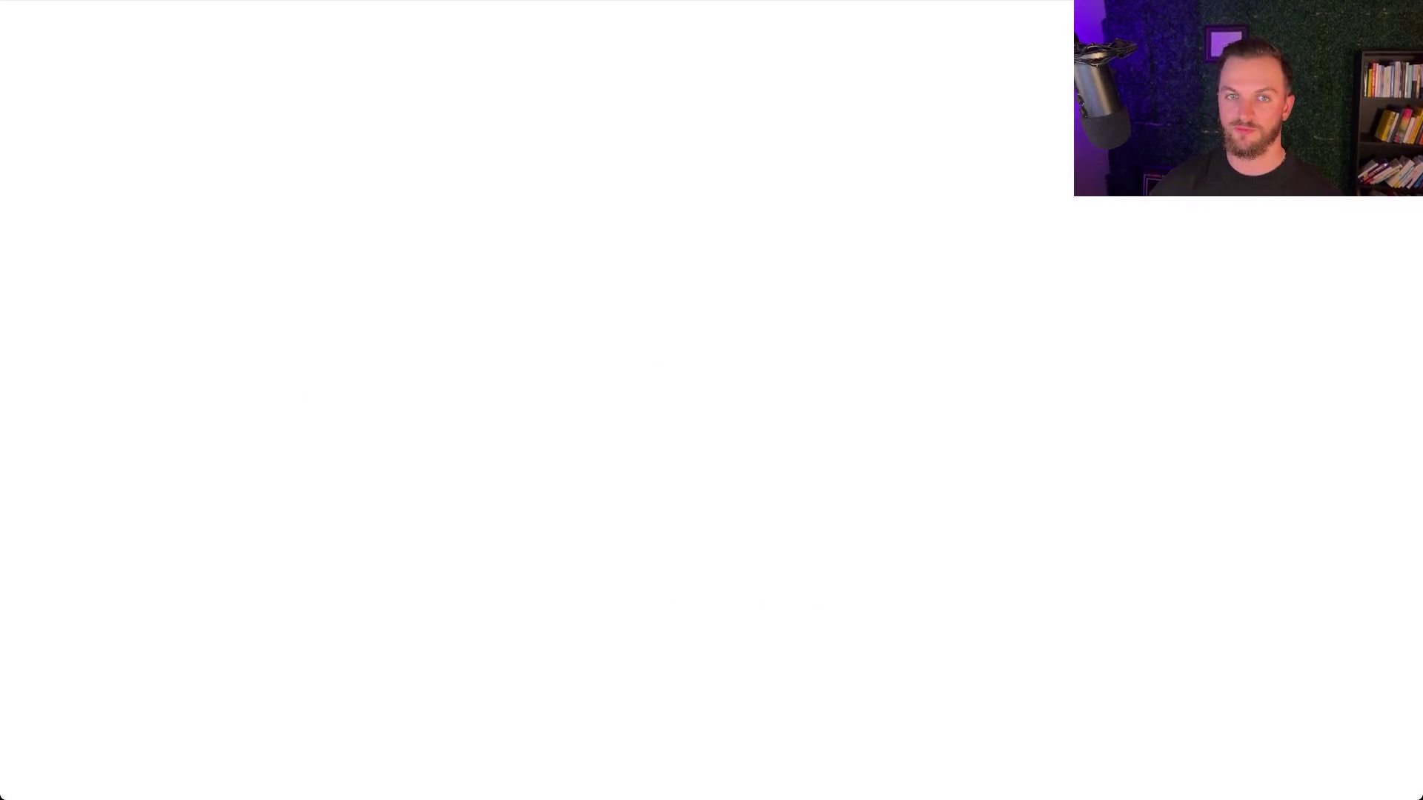
pyautogui.click(455, 331)
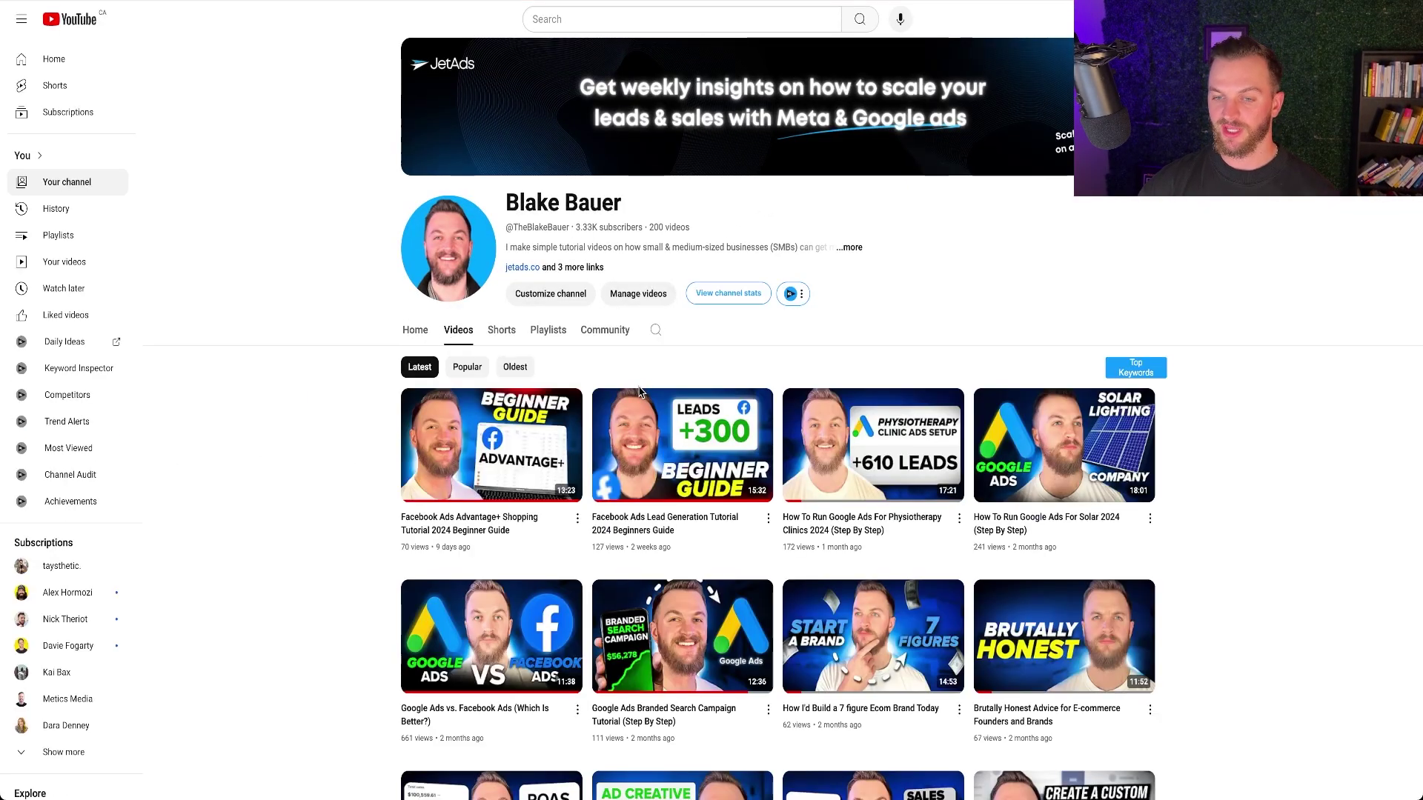
# - Find the video "I made $100,559 on Shopify in 30 days (5.42 ROAS)" on the channel and select its title text
pyautogui.scroll(-1, 641, 392)
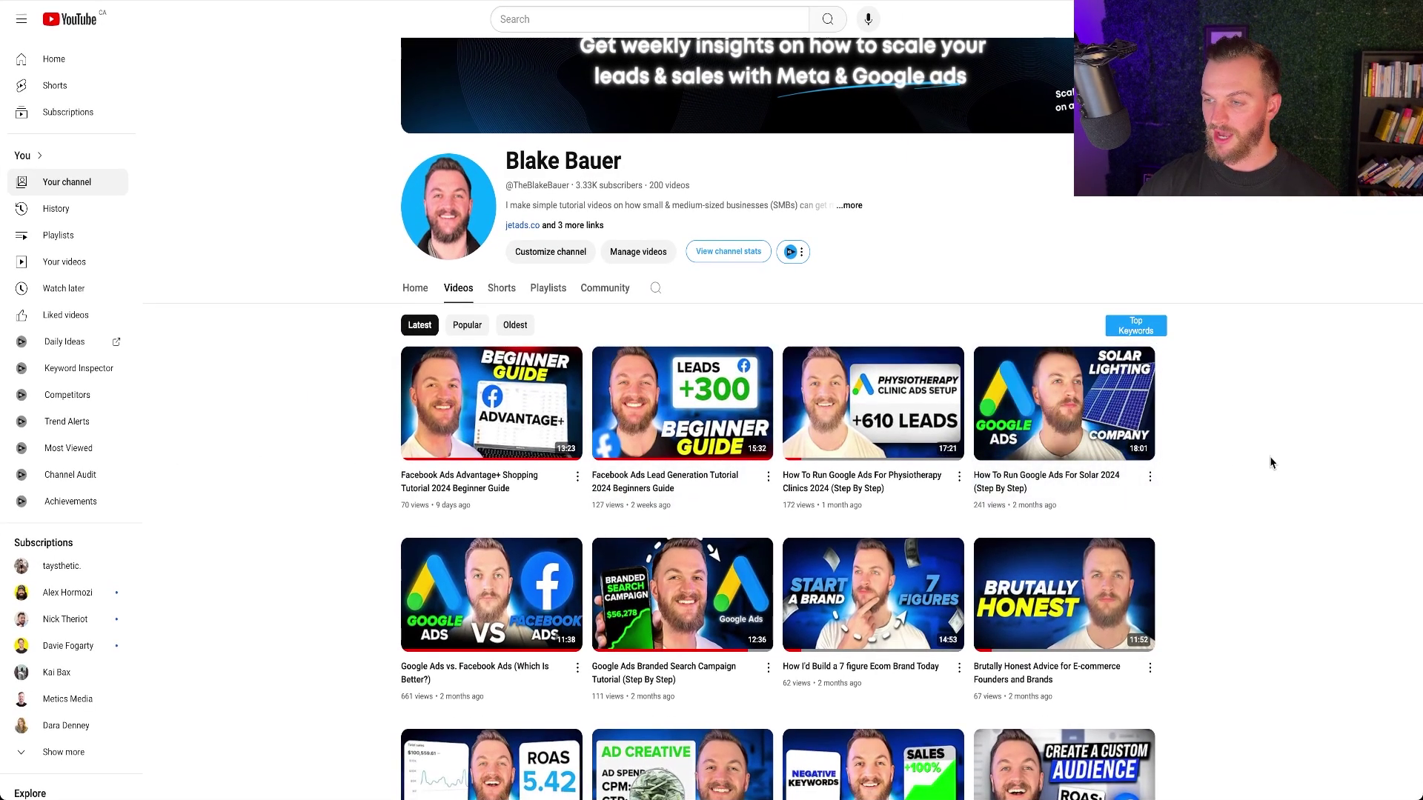
pyautogui.scroll(-1, 1272, 463)
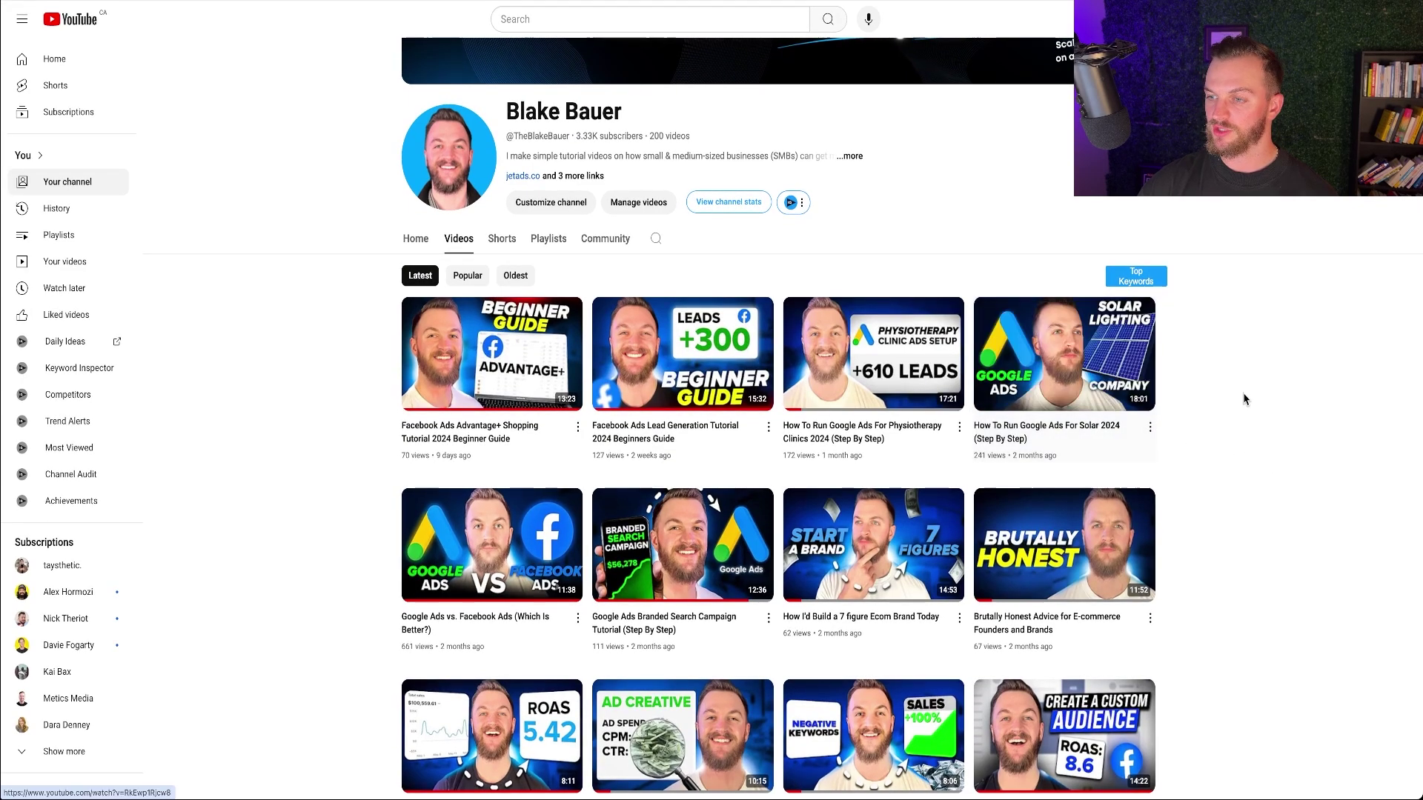
pyautogui.scroll(-1, 1245, 398)
pyautogui.scroll(-2, 1245, 398)
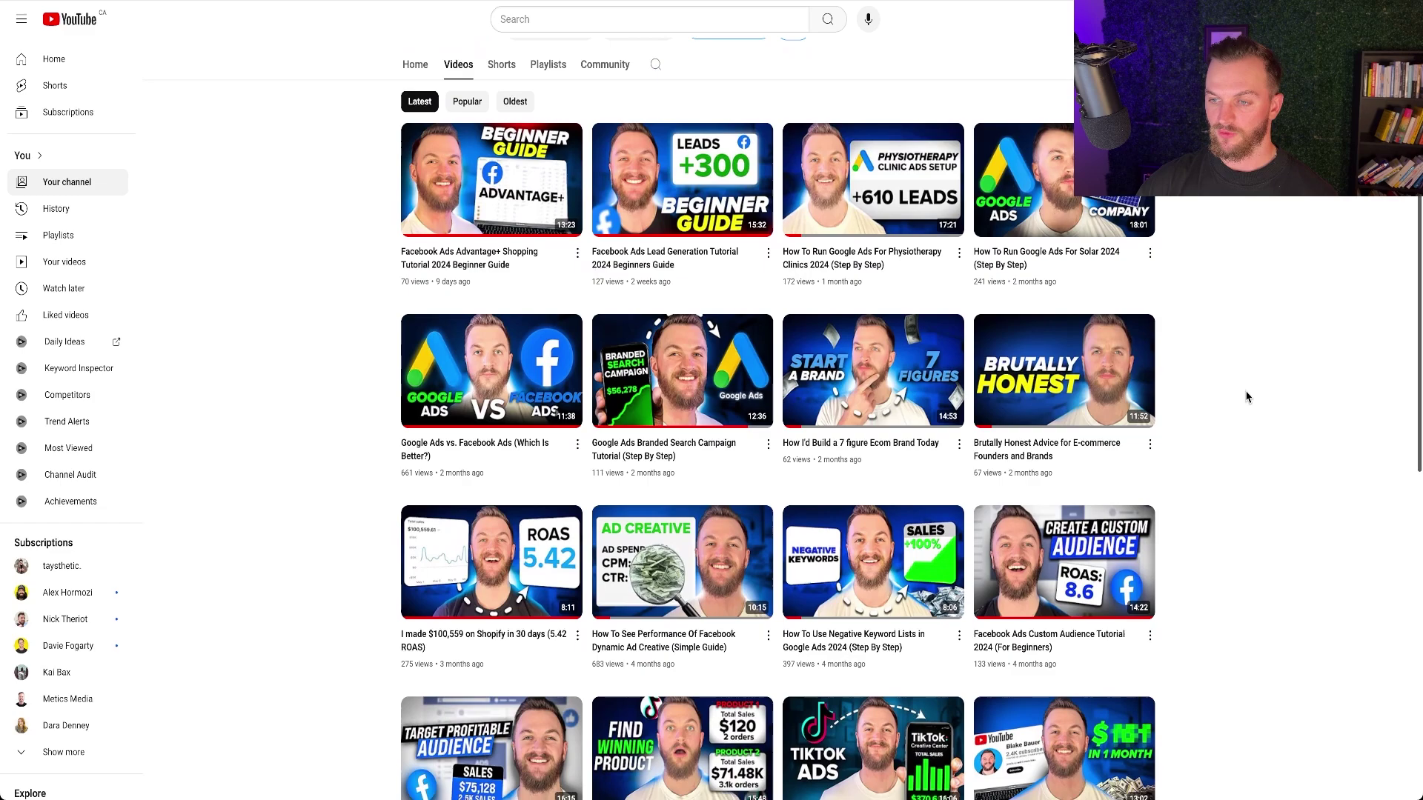
pyautogui.scroll(-2, 1245, 398)
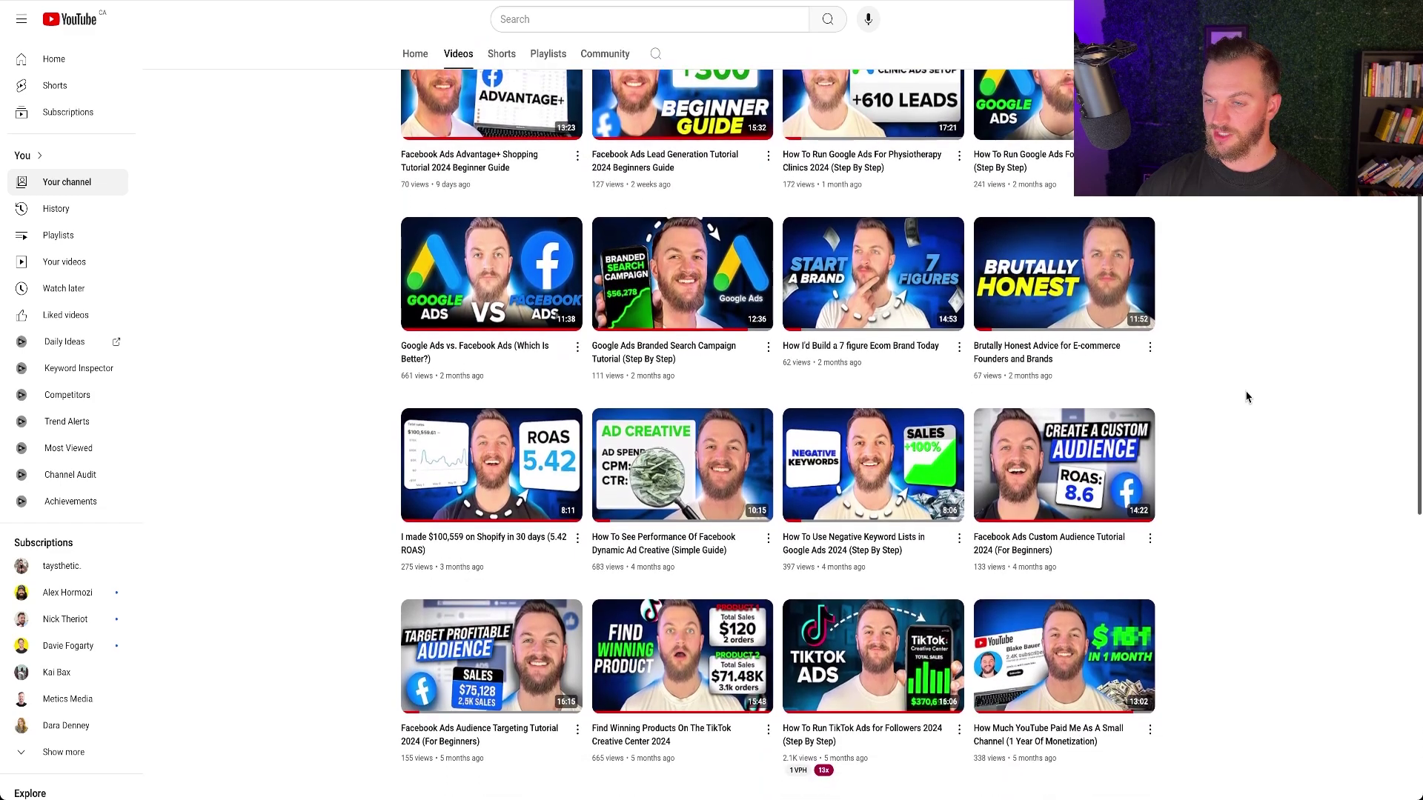
pyautogui.scroll(-1, 1246, 398)
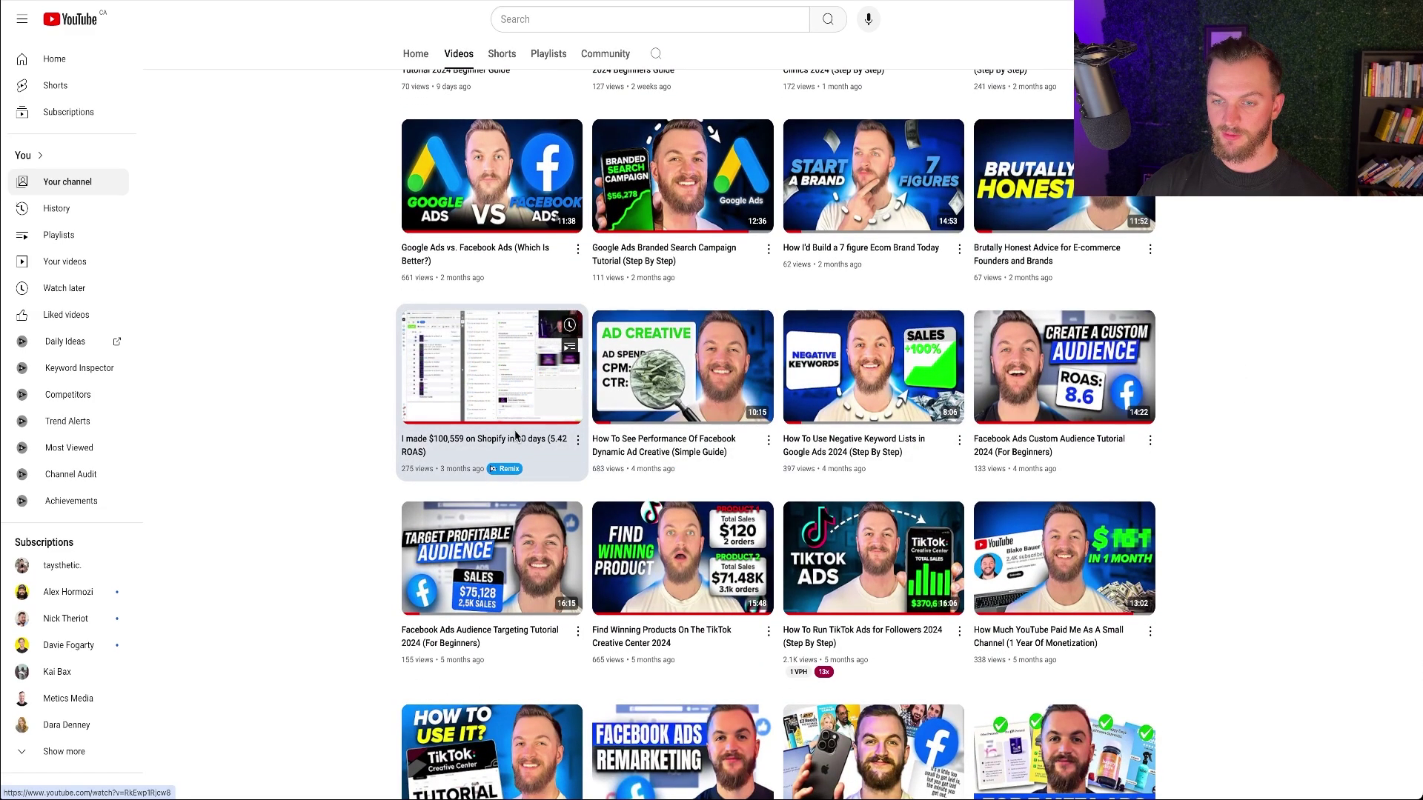
pyautogui.moveTo(399, 438); pyautogui.dragTo(454, 454)
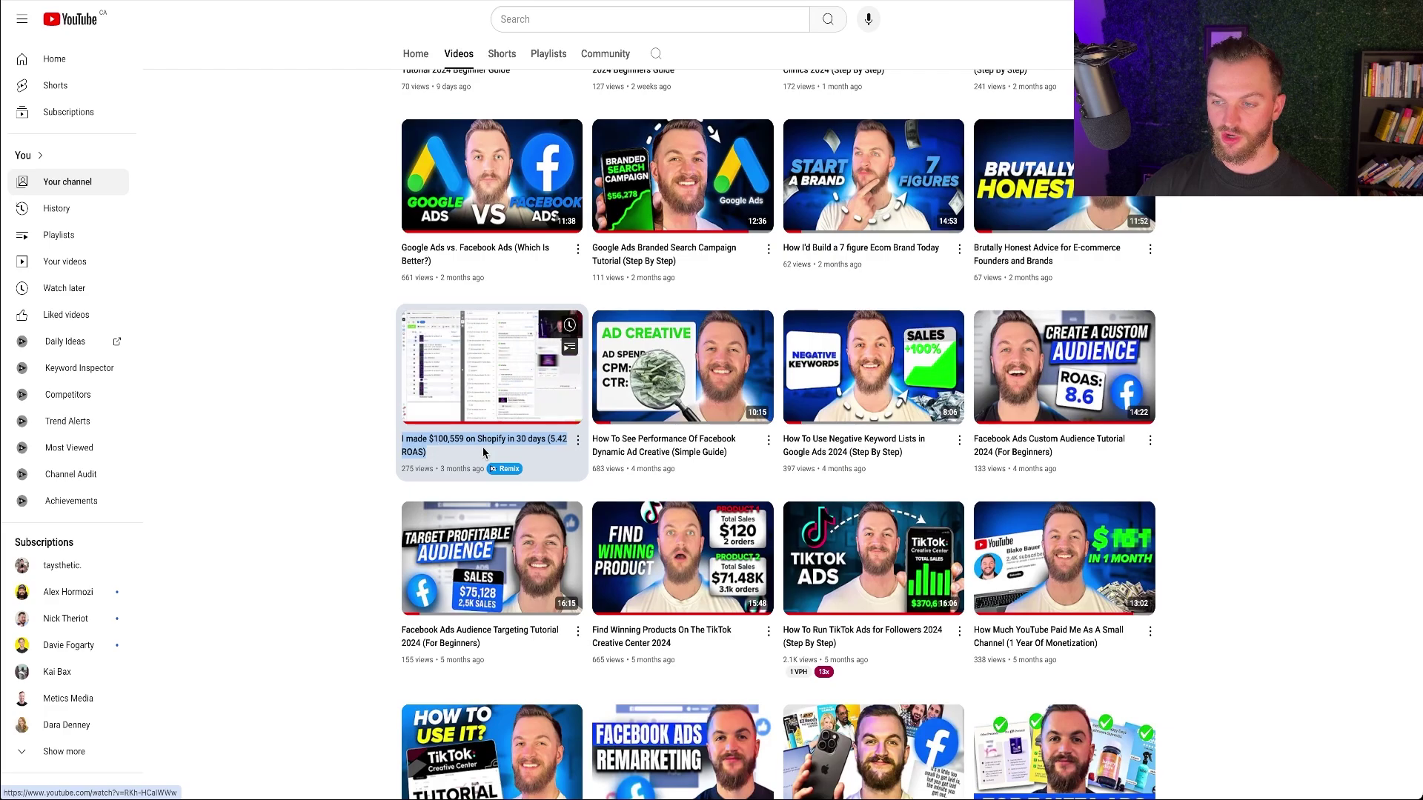
# - Open the video "Google Ads Helps Scale 8-Figure Solar Lighting Company" from the channel's list and switch back to the Google Ads segment form
pyautogui.scroll(-12, 1224, 439)
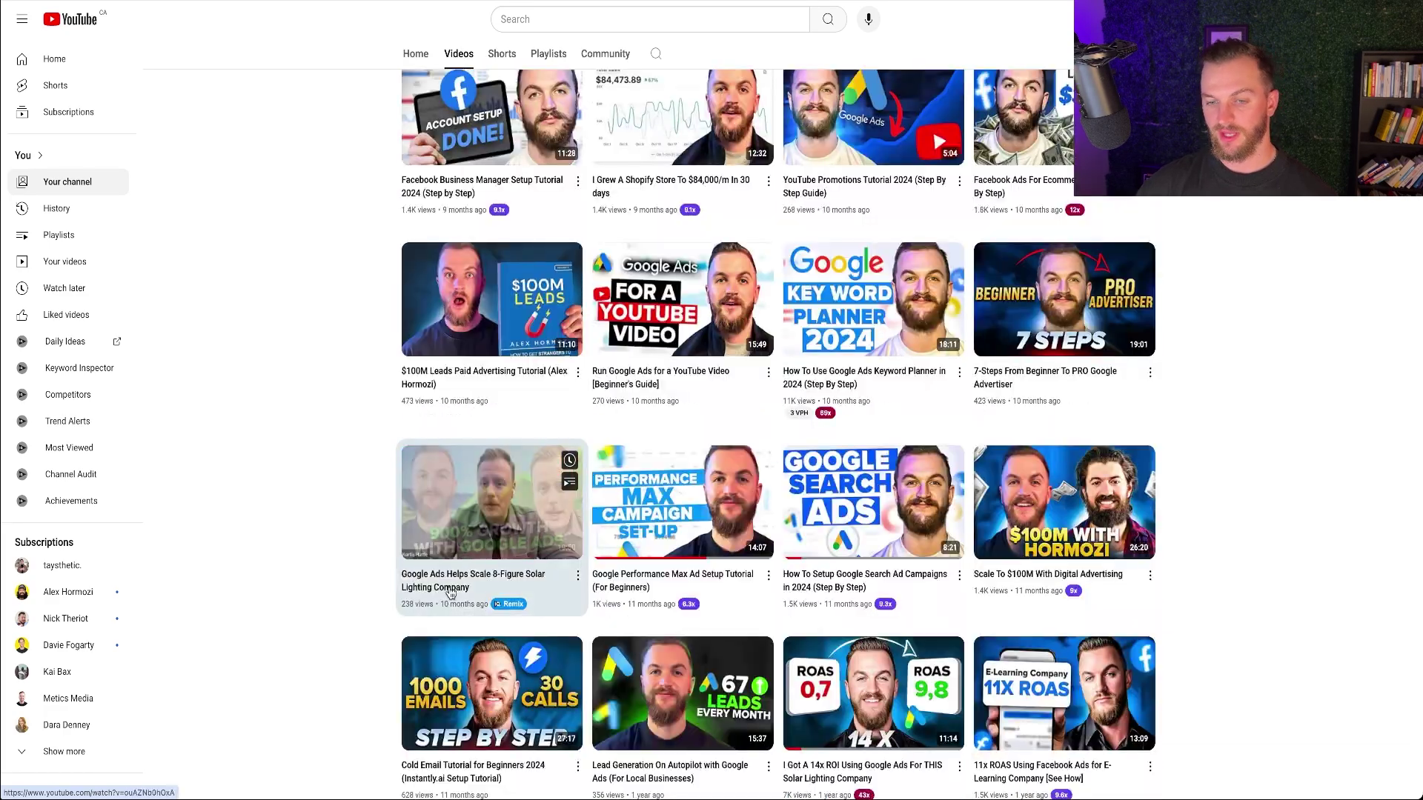
pyautogui.tripleClick(450, 588)
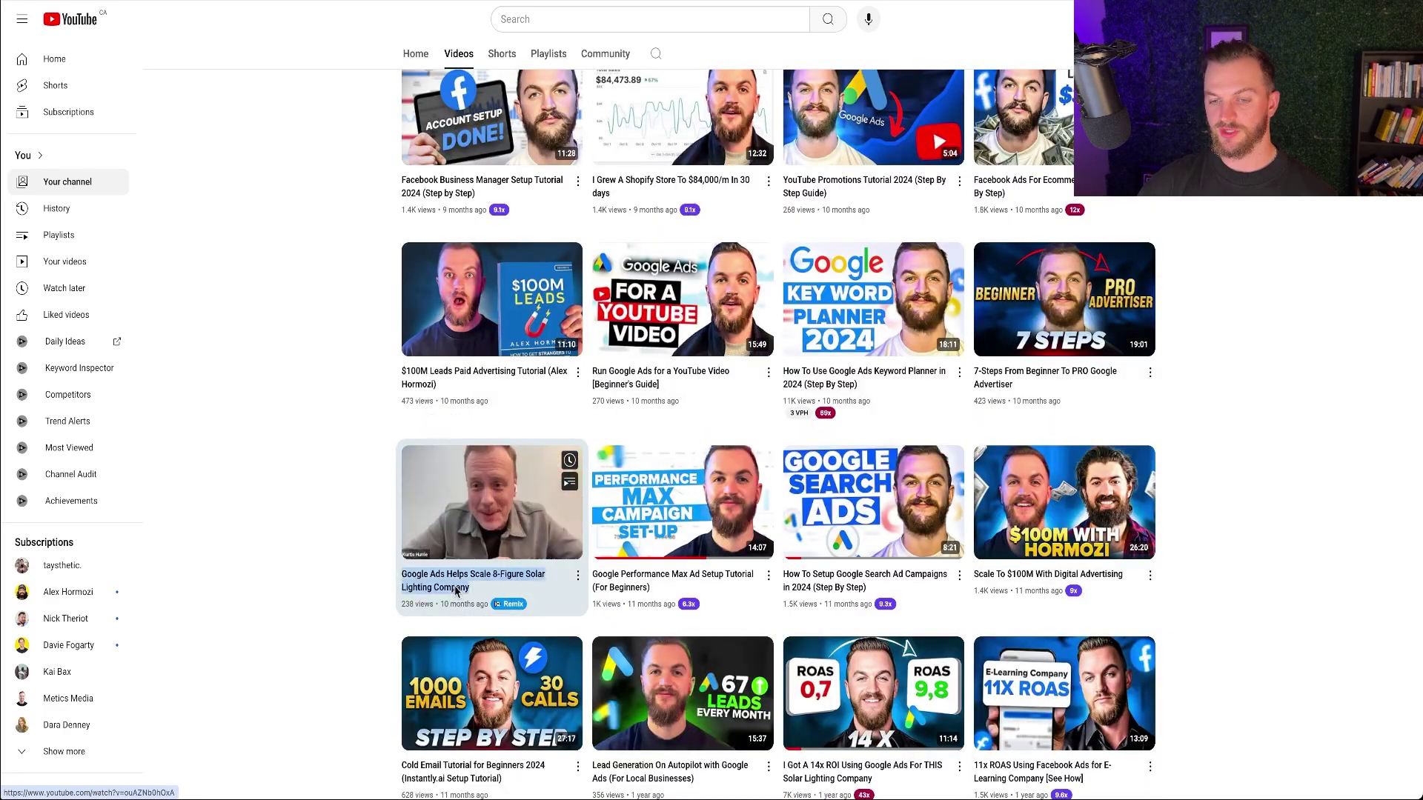
pyautogui.click(491, 504)
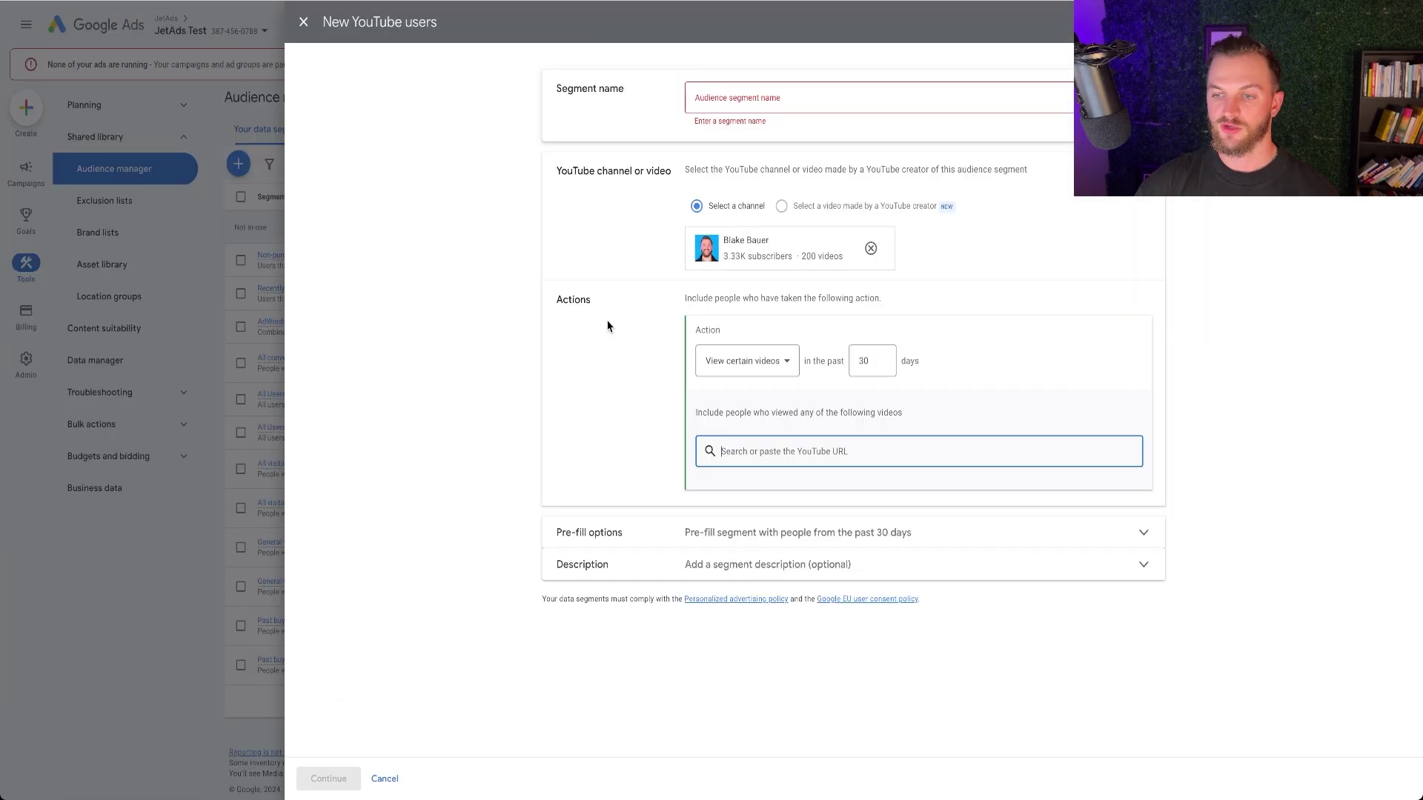
# - Add the Google Ads For Solar 2024, 11x ROAS E-Learning Company and 8-Figure Solar Lighting Company videos to the segment by YouTube URL
pyautogui.write('https://www.youtube.com/watch?v=RkEwp1Rjcw8')
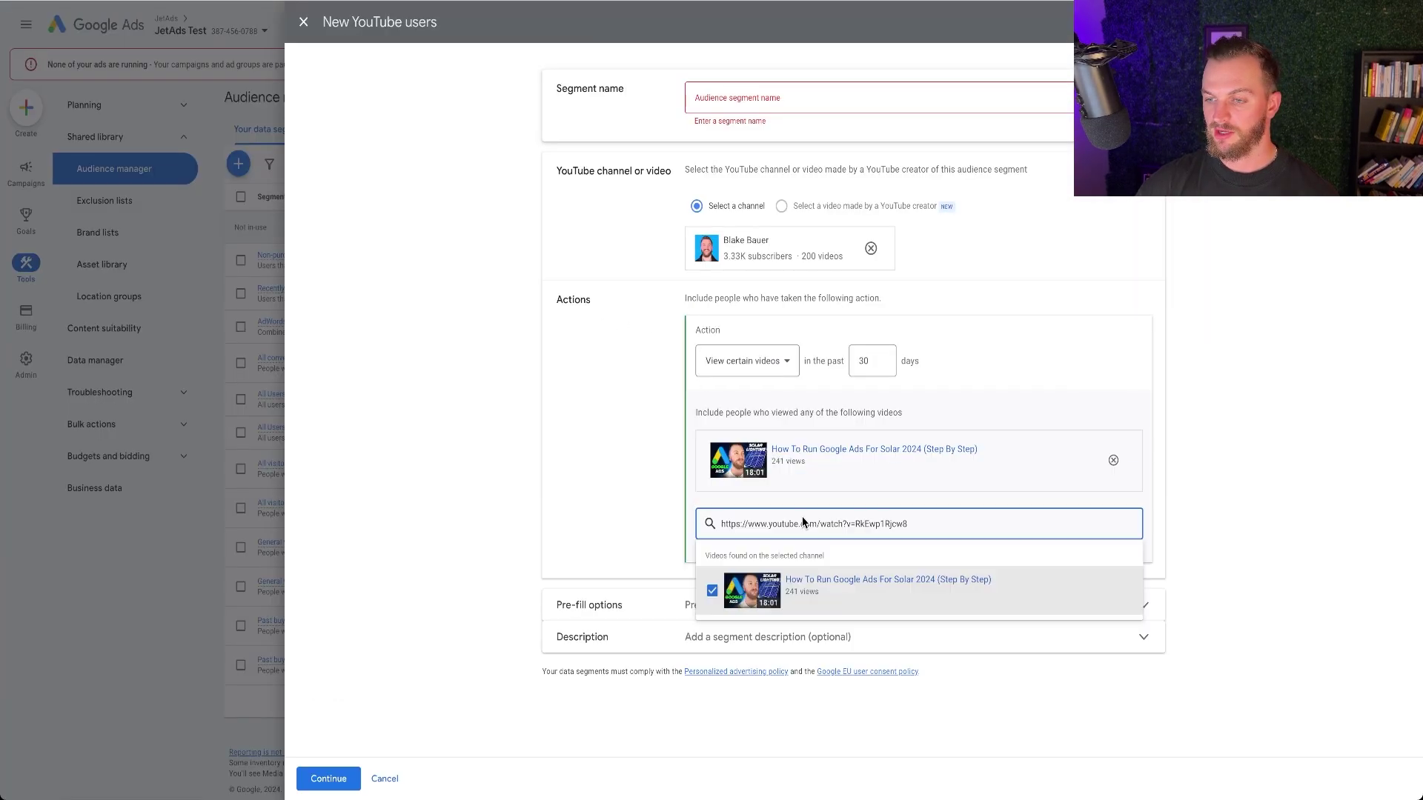
pyautogui.tripleClick(775, 524)
pyautogui.write('https://www.youtube.com/watch?v=RKh-HCalWWw')
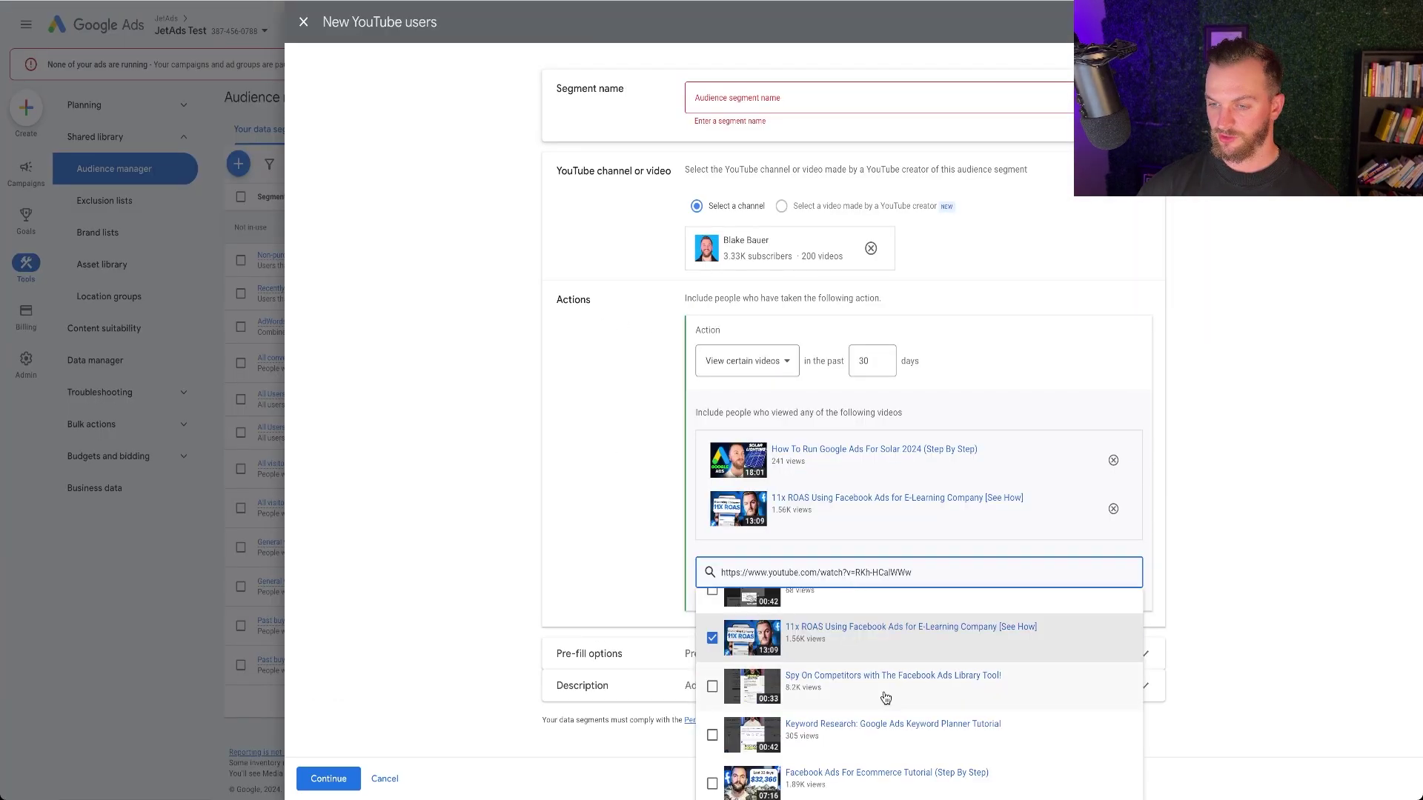
pyautogui.scroll(-2, 815, 667)
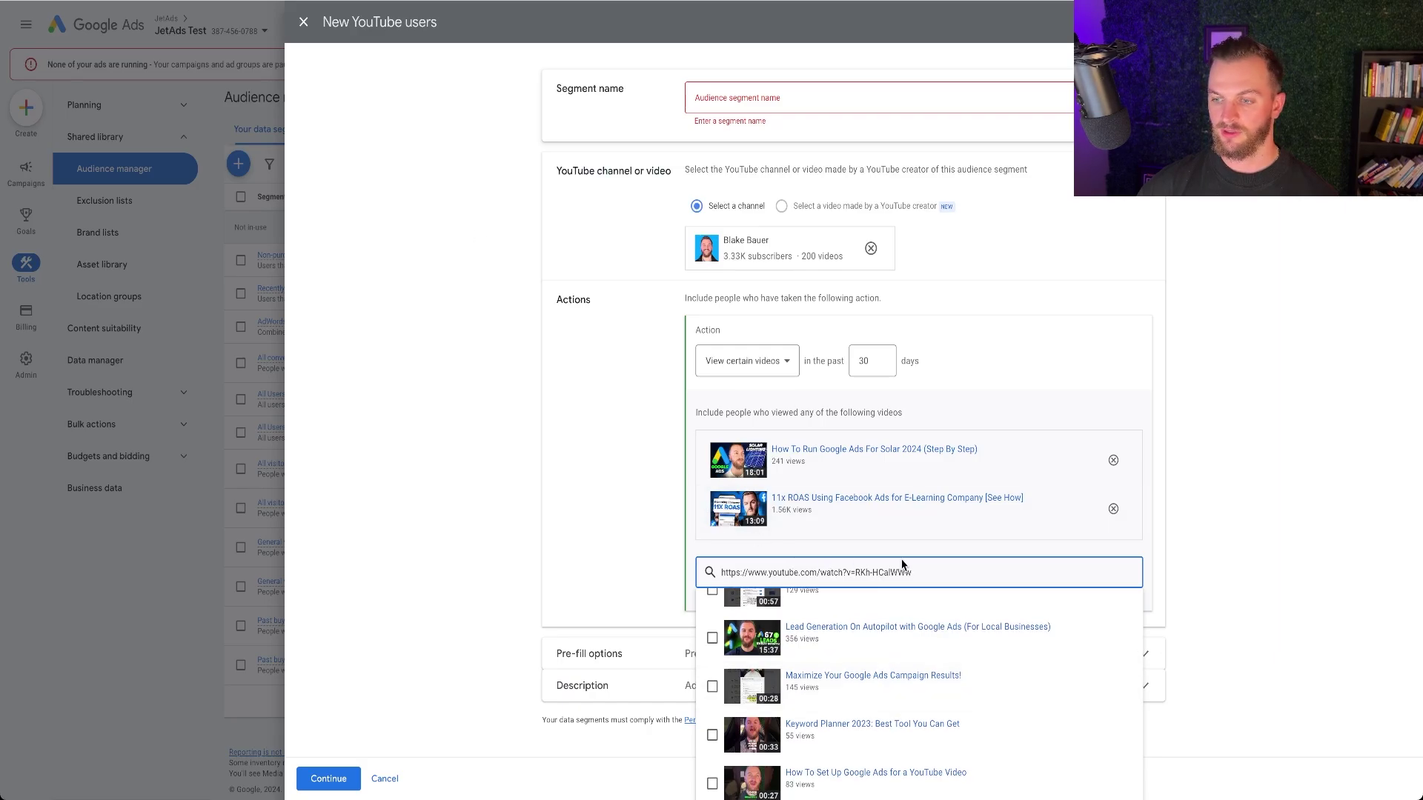
pyautogui.tripleClick(924, 570)
pyautogui.write('https://www.youtube.com/watch?v=ouAZNb0h0xA')
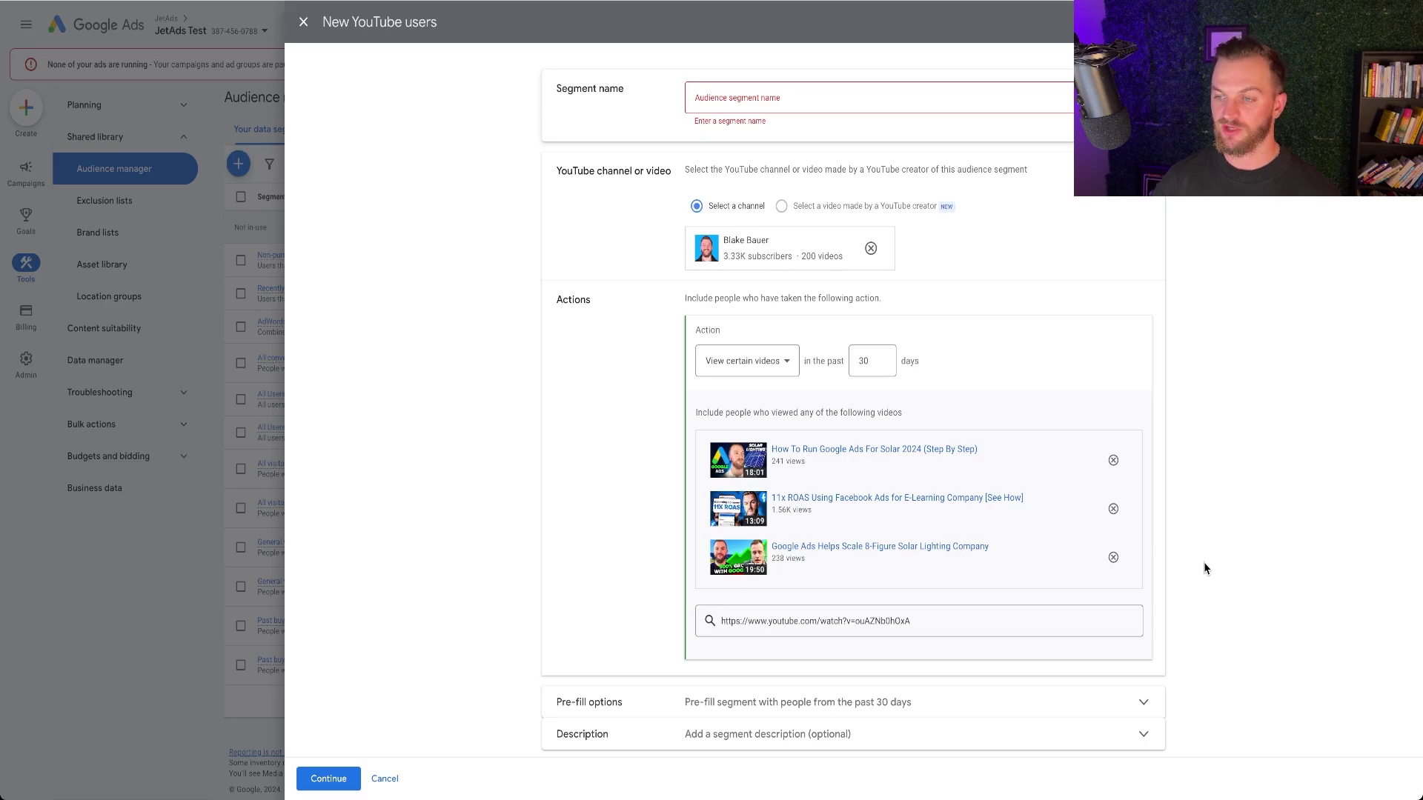
# - Name the YouTube users segment "Case Study Video Views (30 days)"
pyautogui.click(749, 99)
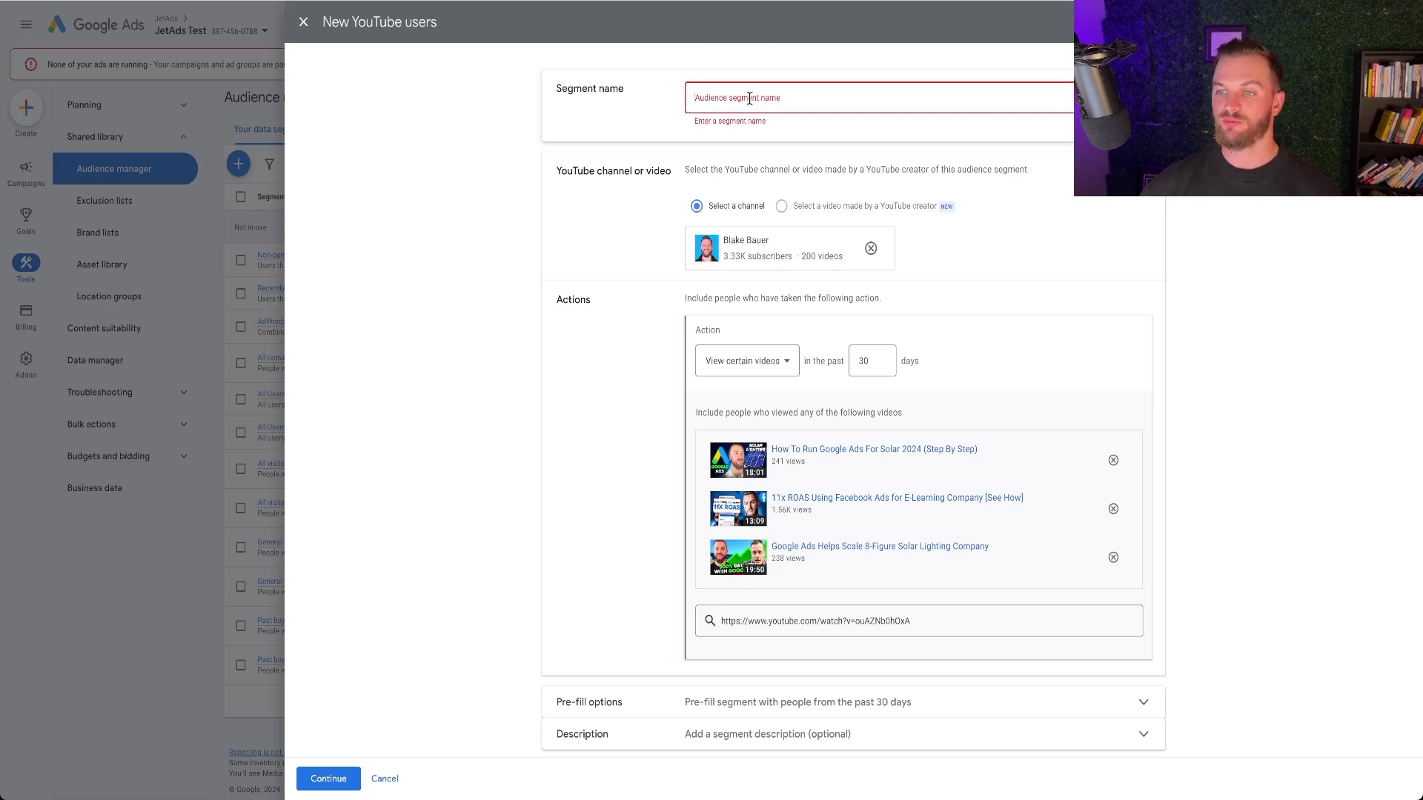
pyautogui.write('Mos')
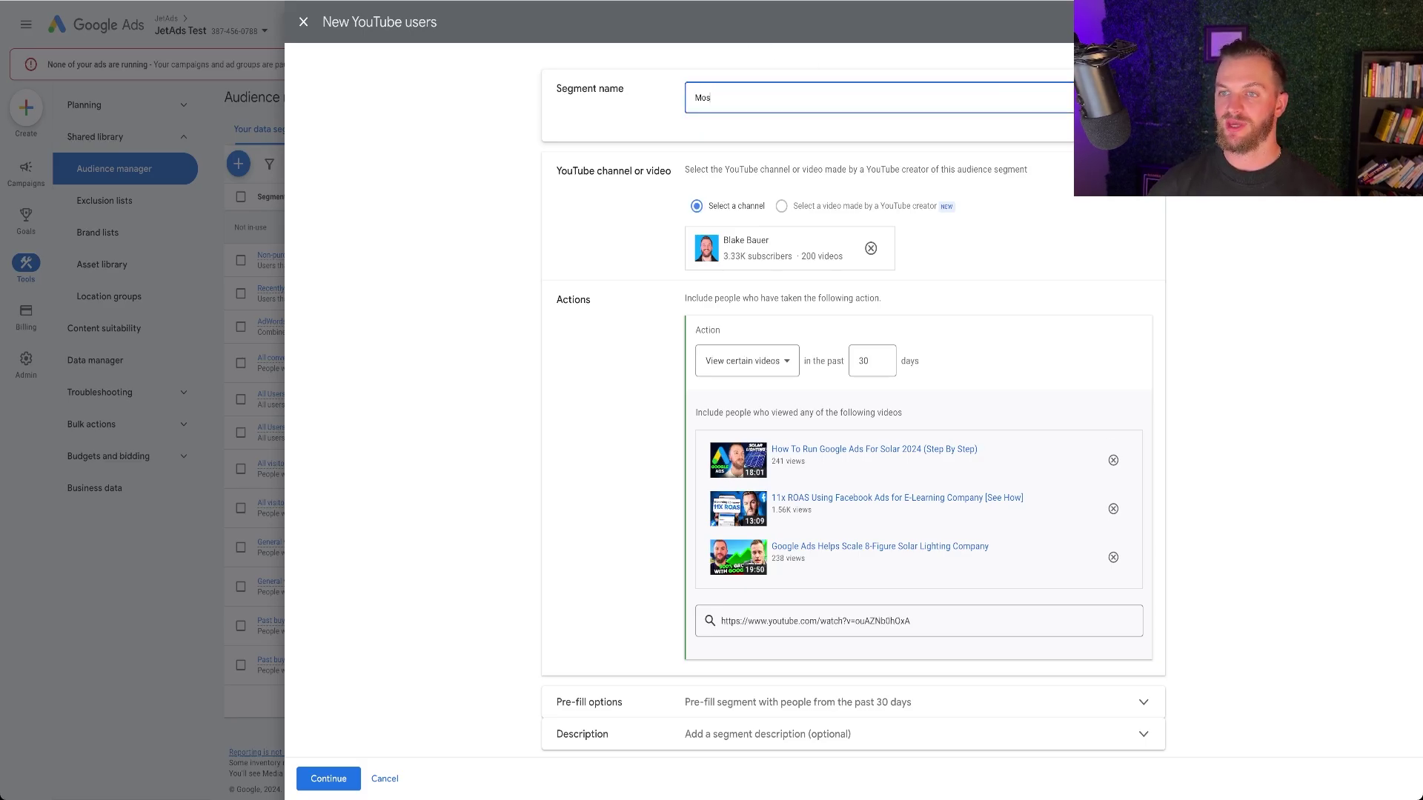
pyautogui.write('tCase Study Vide')
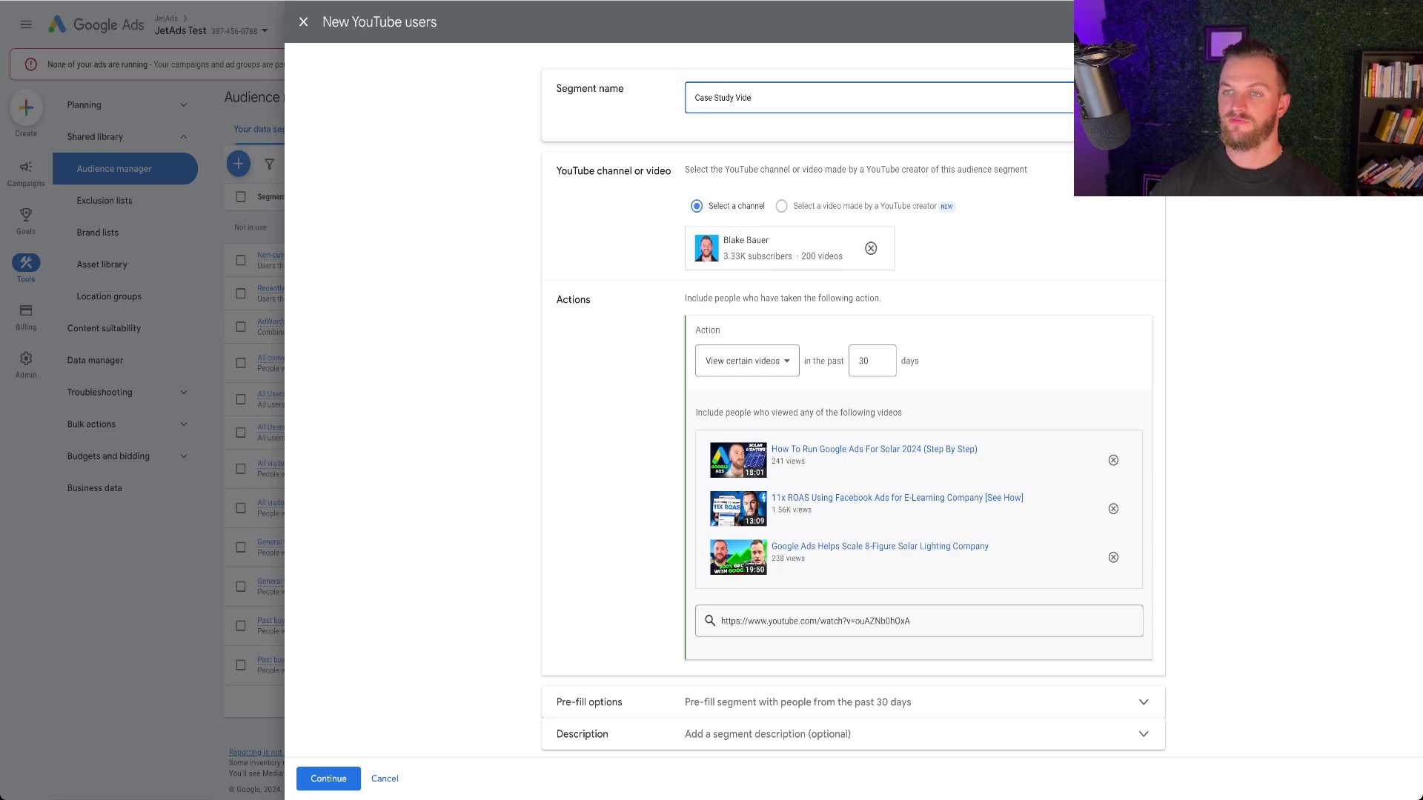
pyautogui.write('o Views (30 d')
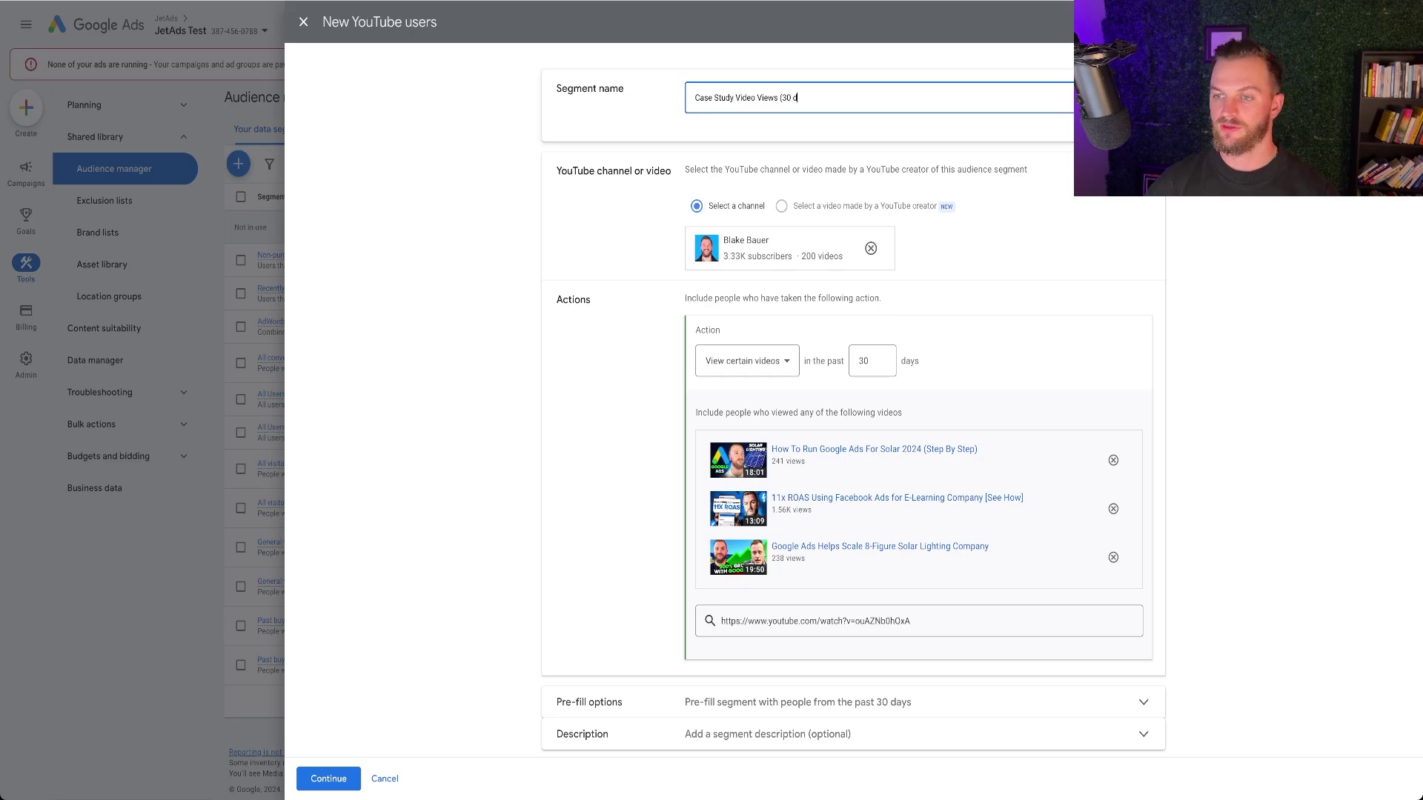
pyautogui.write('ays)')
# - Set the video view action's lookback period to 400 days, create the segment and return to the data segments list
pyautogui.click(876, 361)
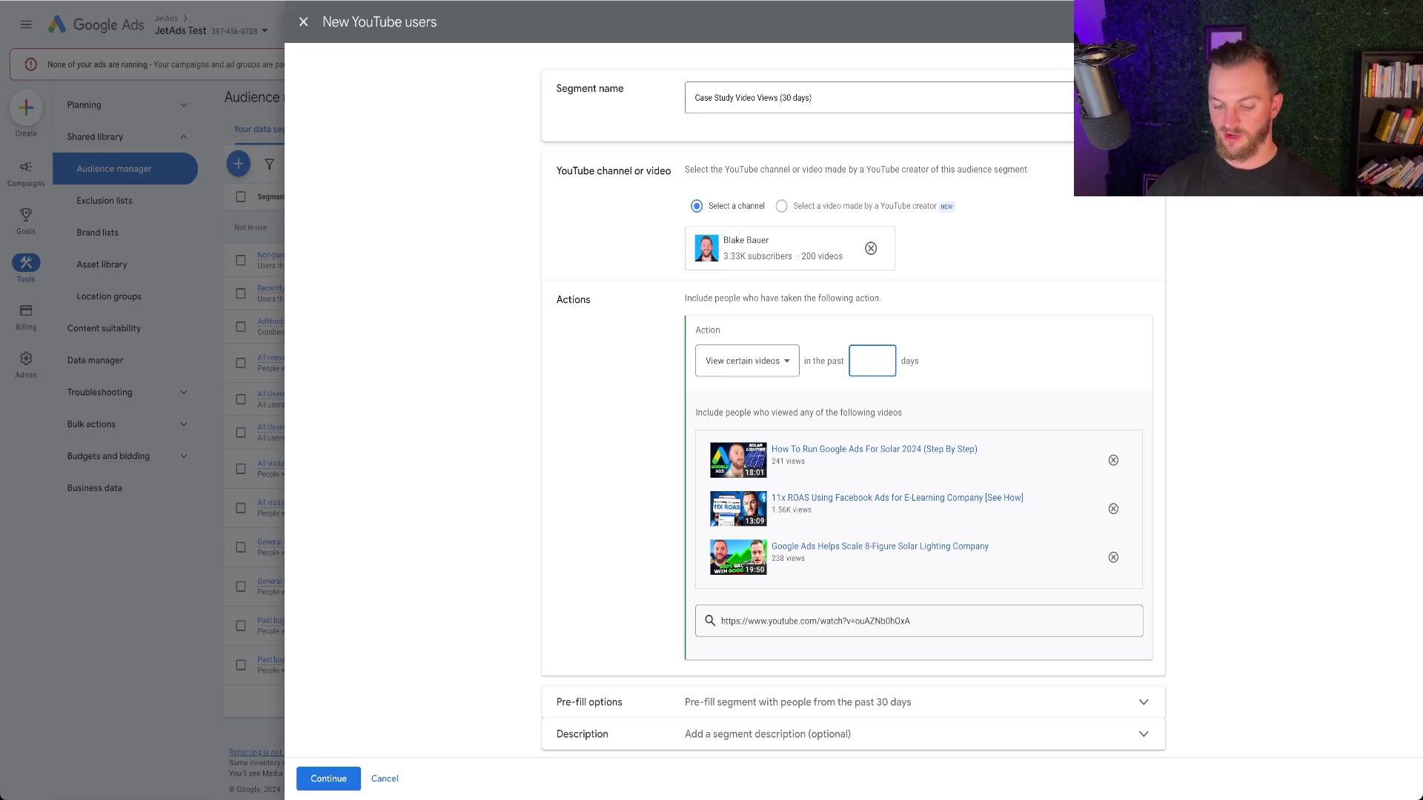
pyautogui.press('BackSpace')
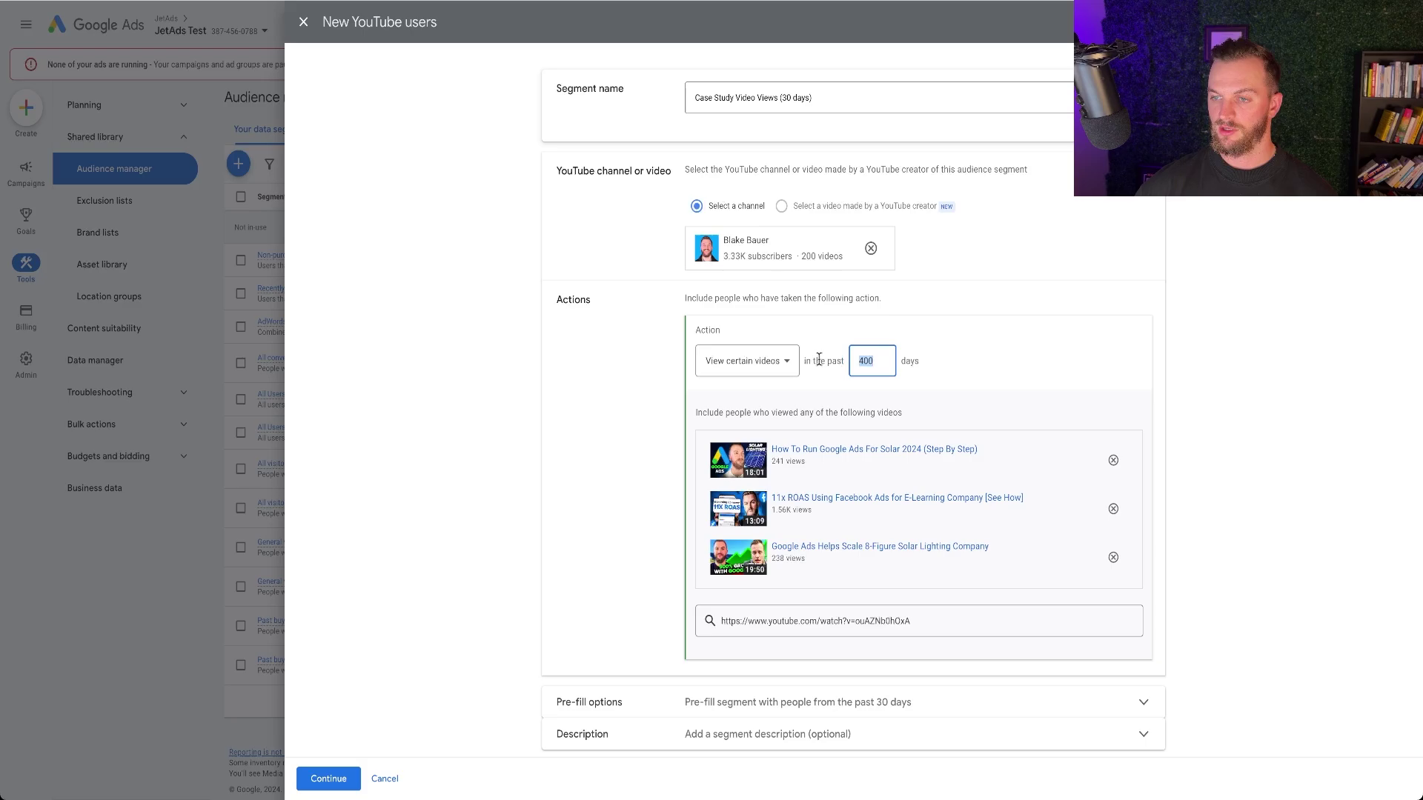
pyautogui.click(1334, 430)
pyautogui.scroll(-1, 1262, 390)
pyautogui.click(328, 778)
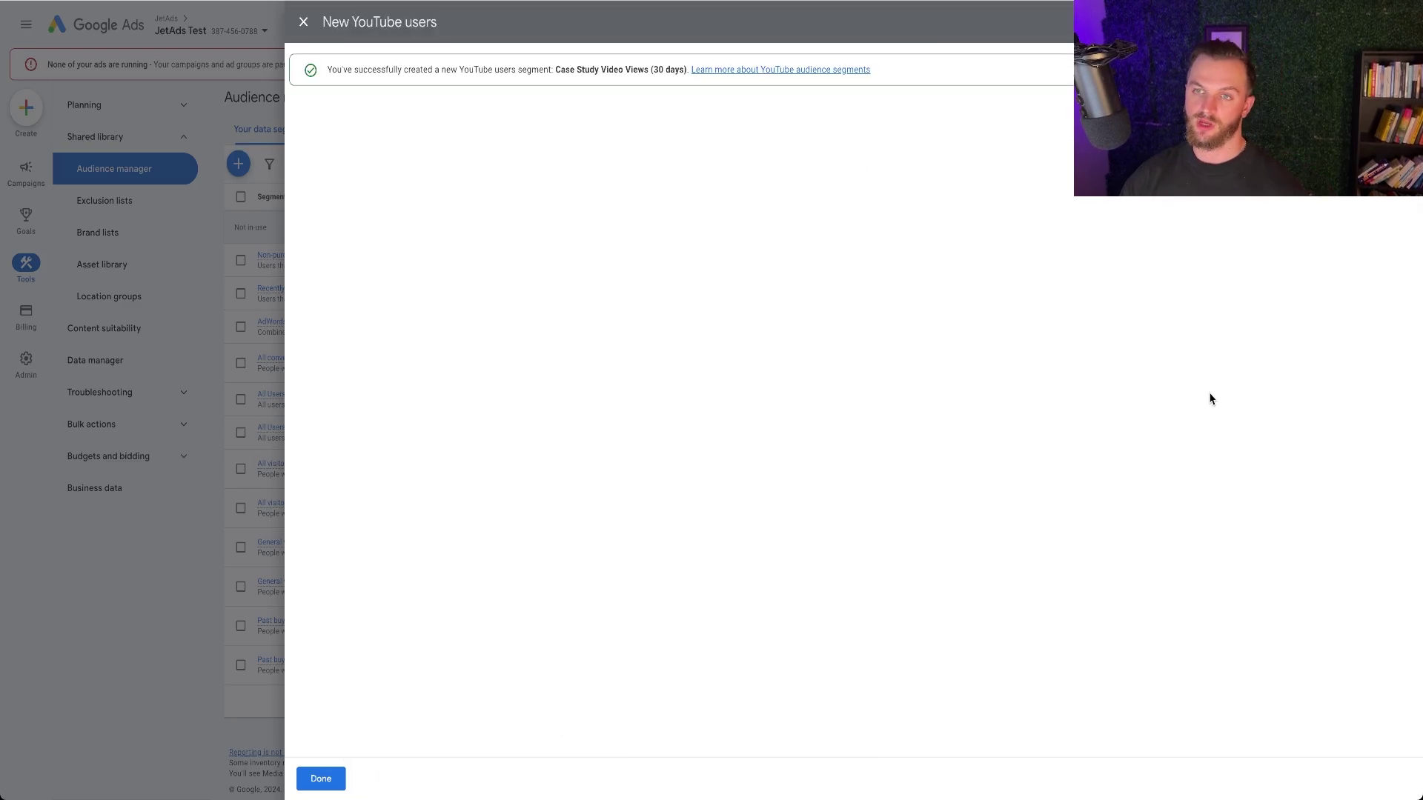
pyautogui.click(325, 778)
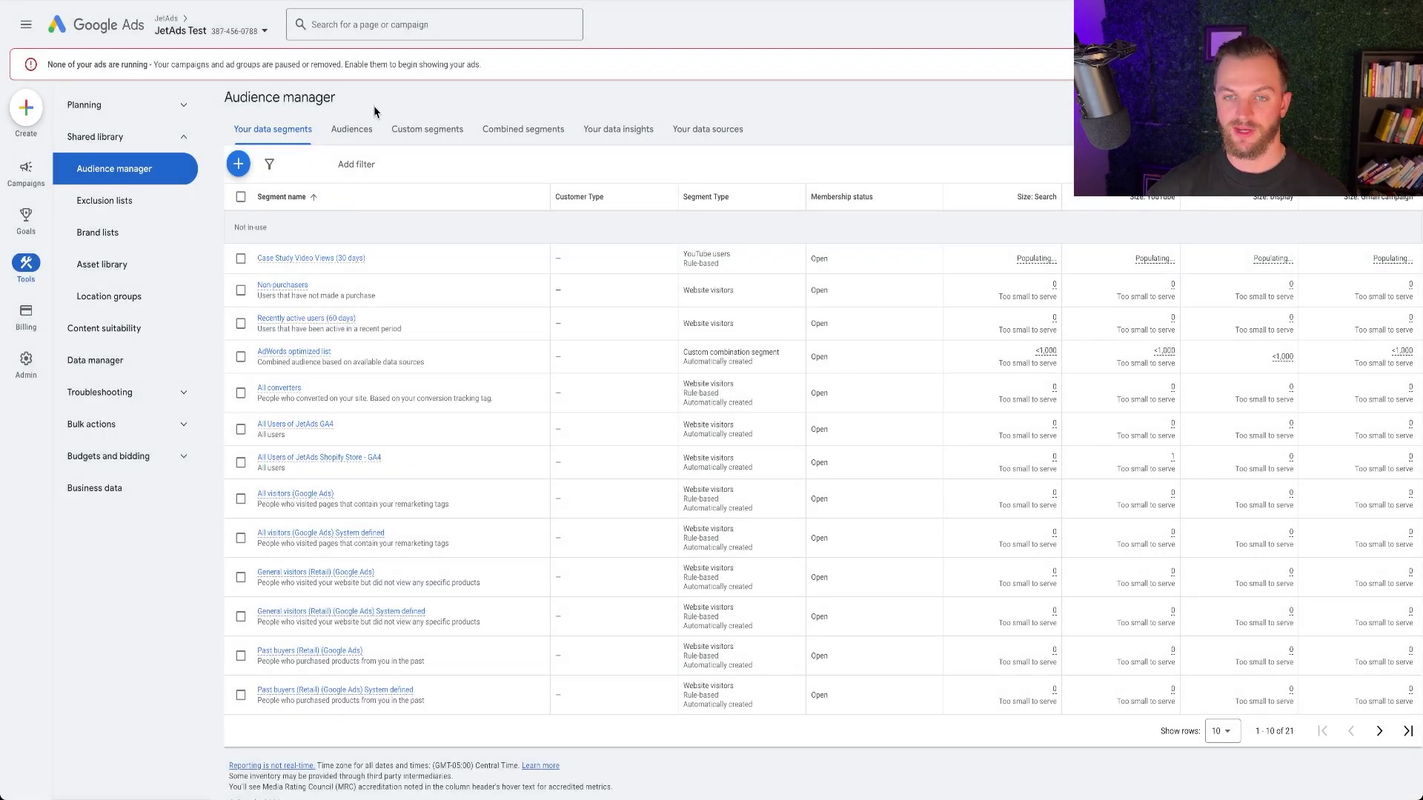
# - Rename the new YouTube segment "Case Study Video Views (400 days)" and review the newest segments in the list
pyautogui.click(377, 261)
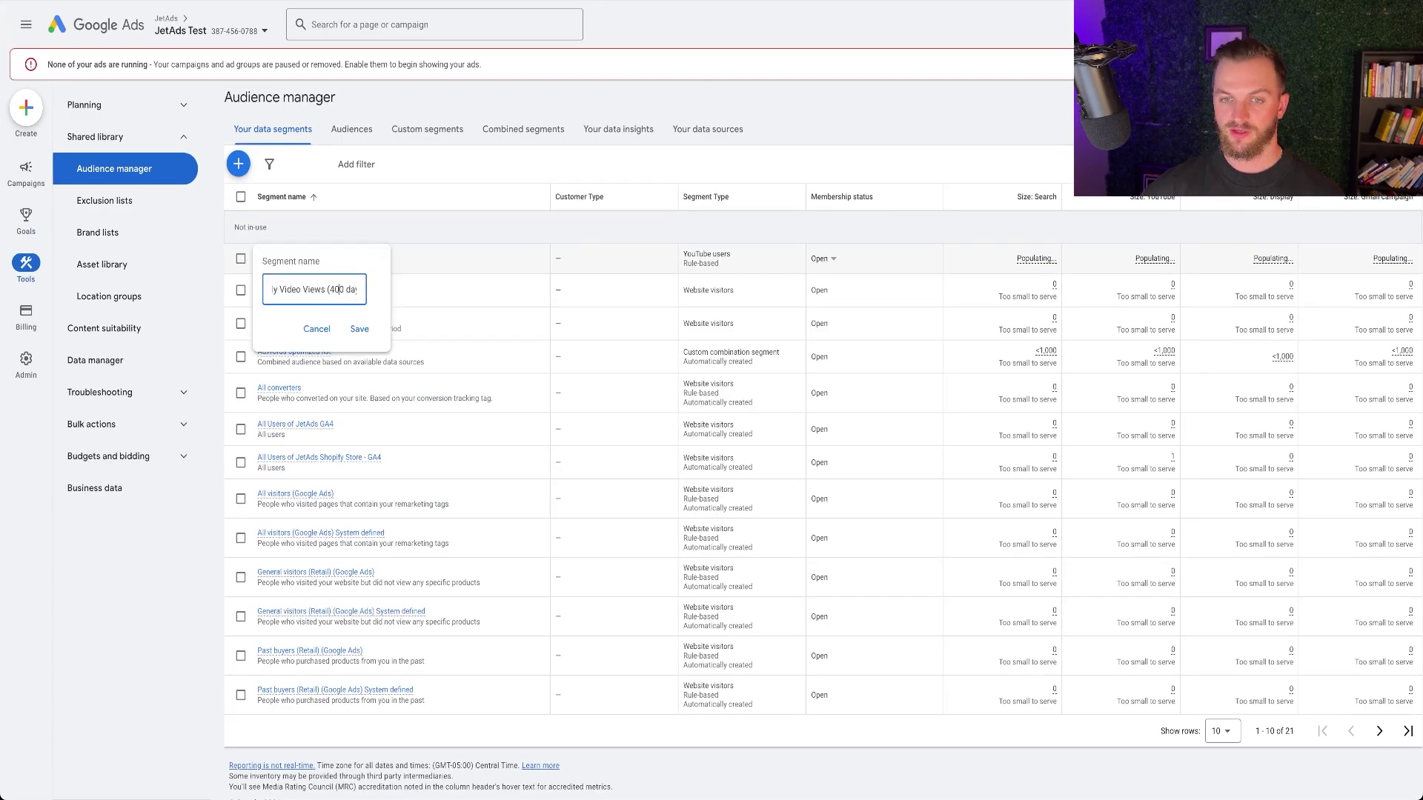
pyautogui.click(359, 329)
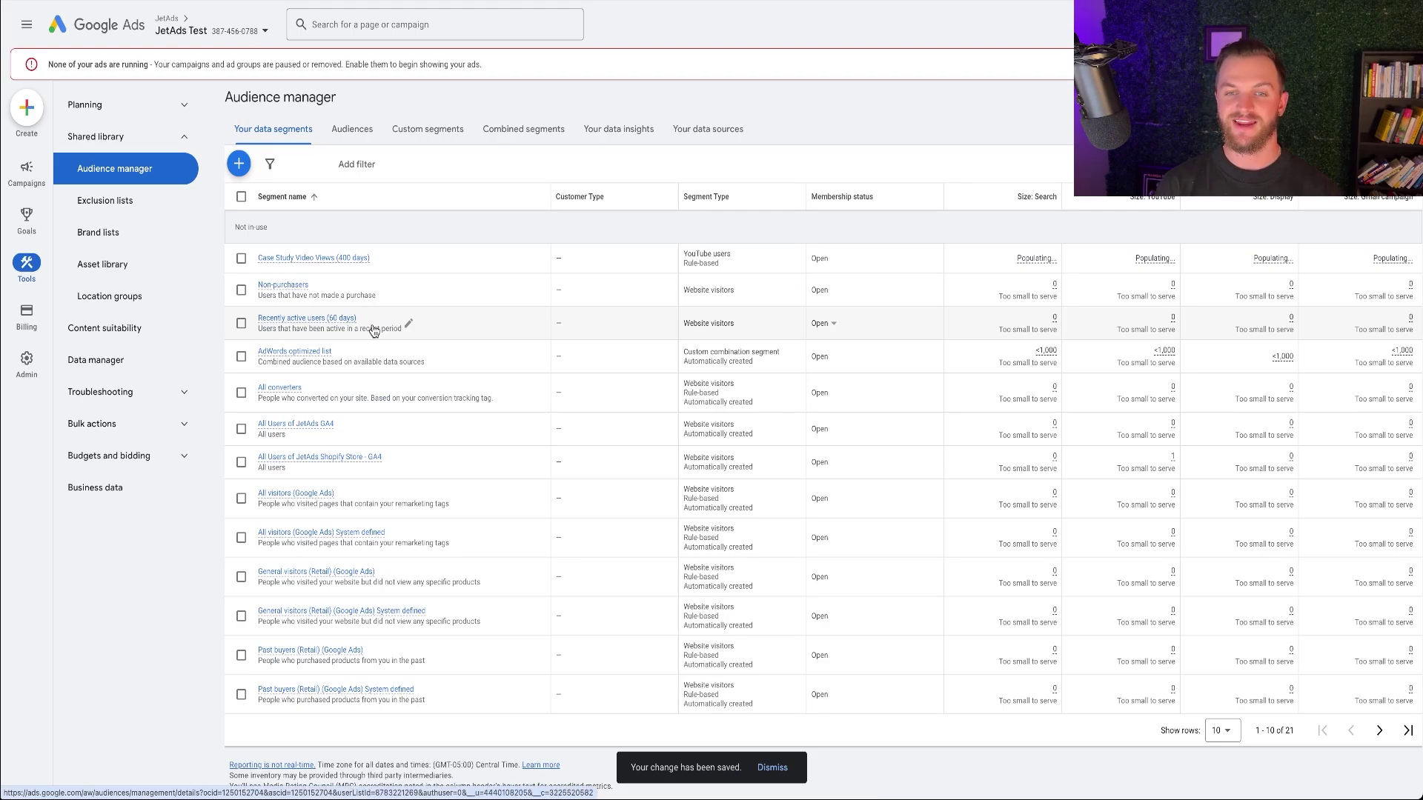
pyautogui.moveTo(402, 329); pyautogui.dragTo(238, 238)
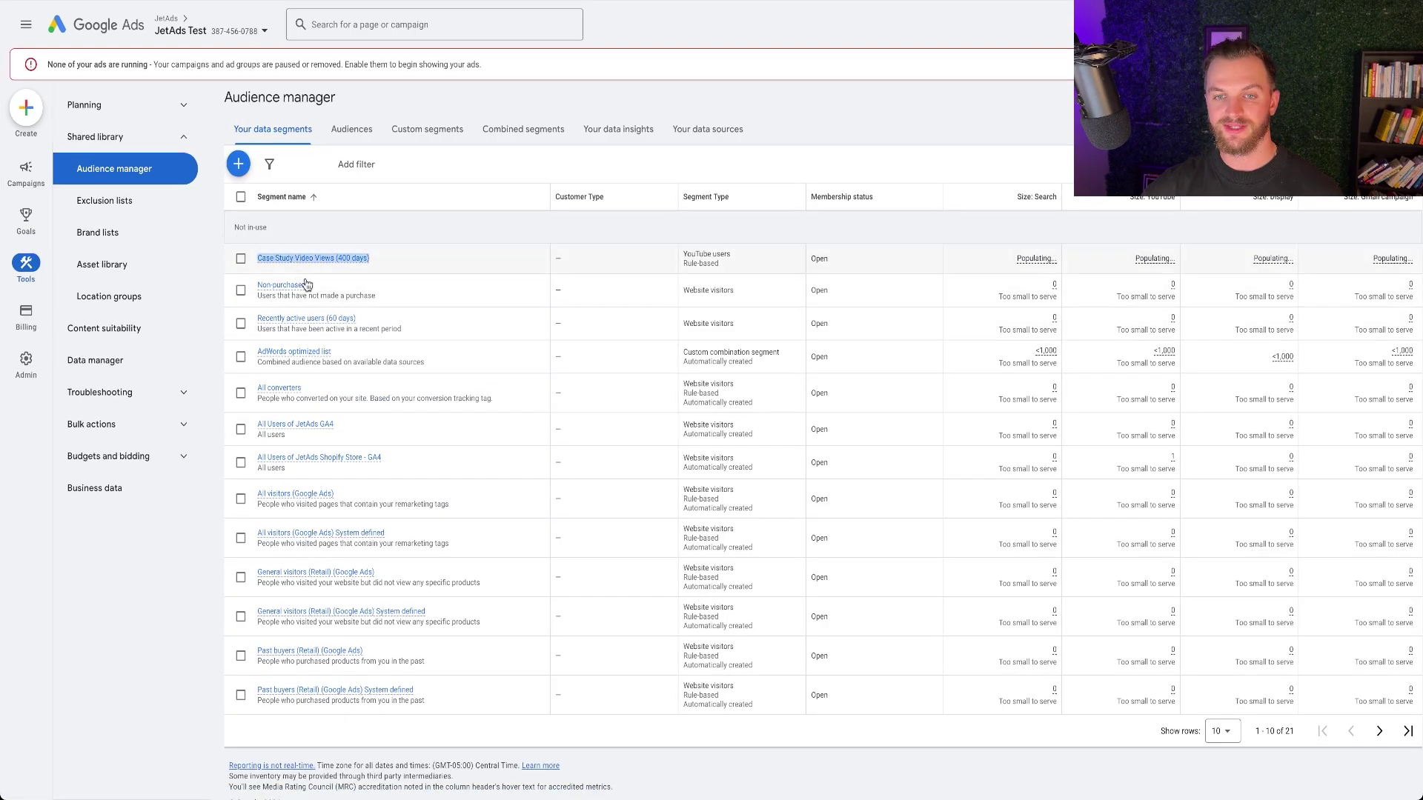
pyautogui.moveTo(329, 343); pyautogui.dragTo(340, 353)
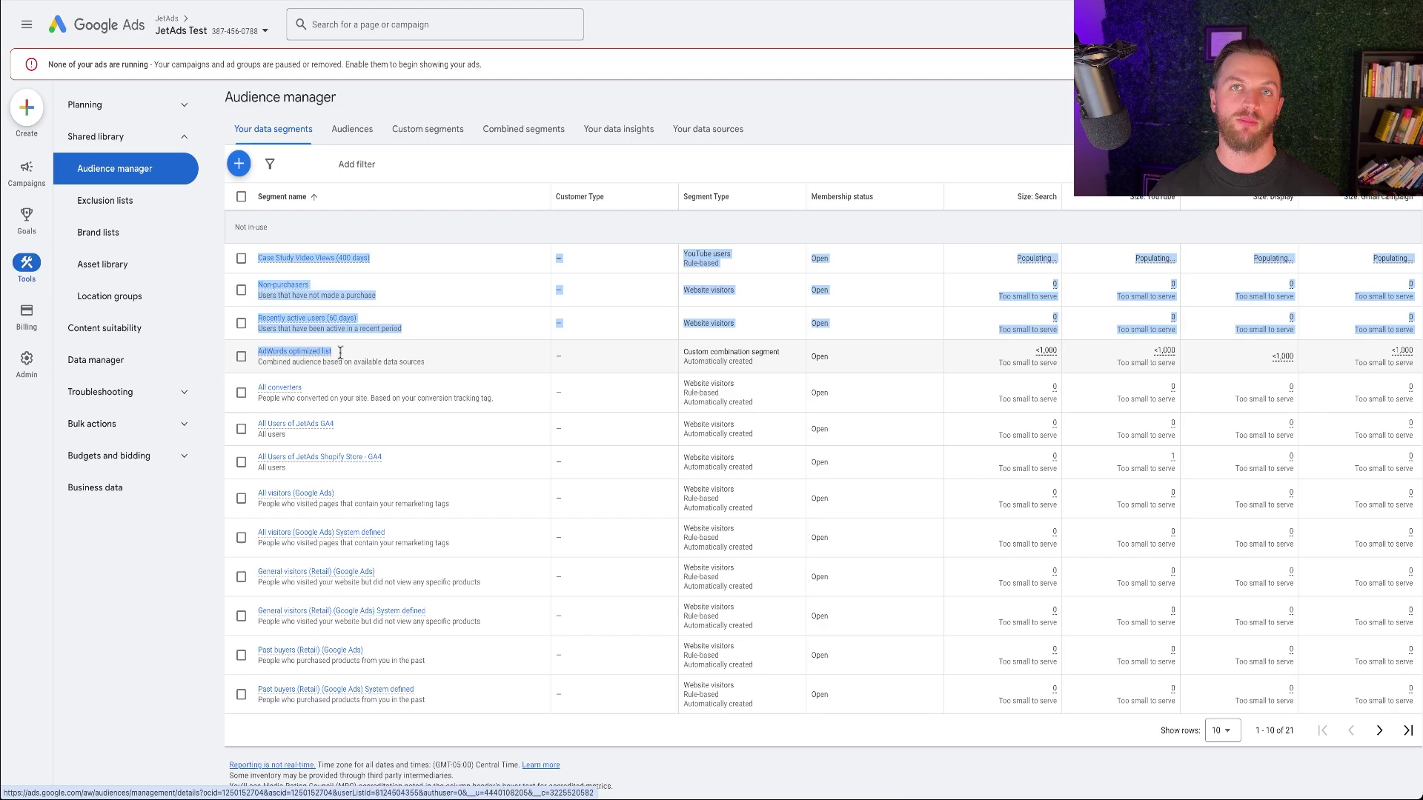
# - Start a new campaign, compare the Sales objective, choose Leads and continue with the Purchases conversion goal
pyautogui.click(27, 168)
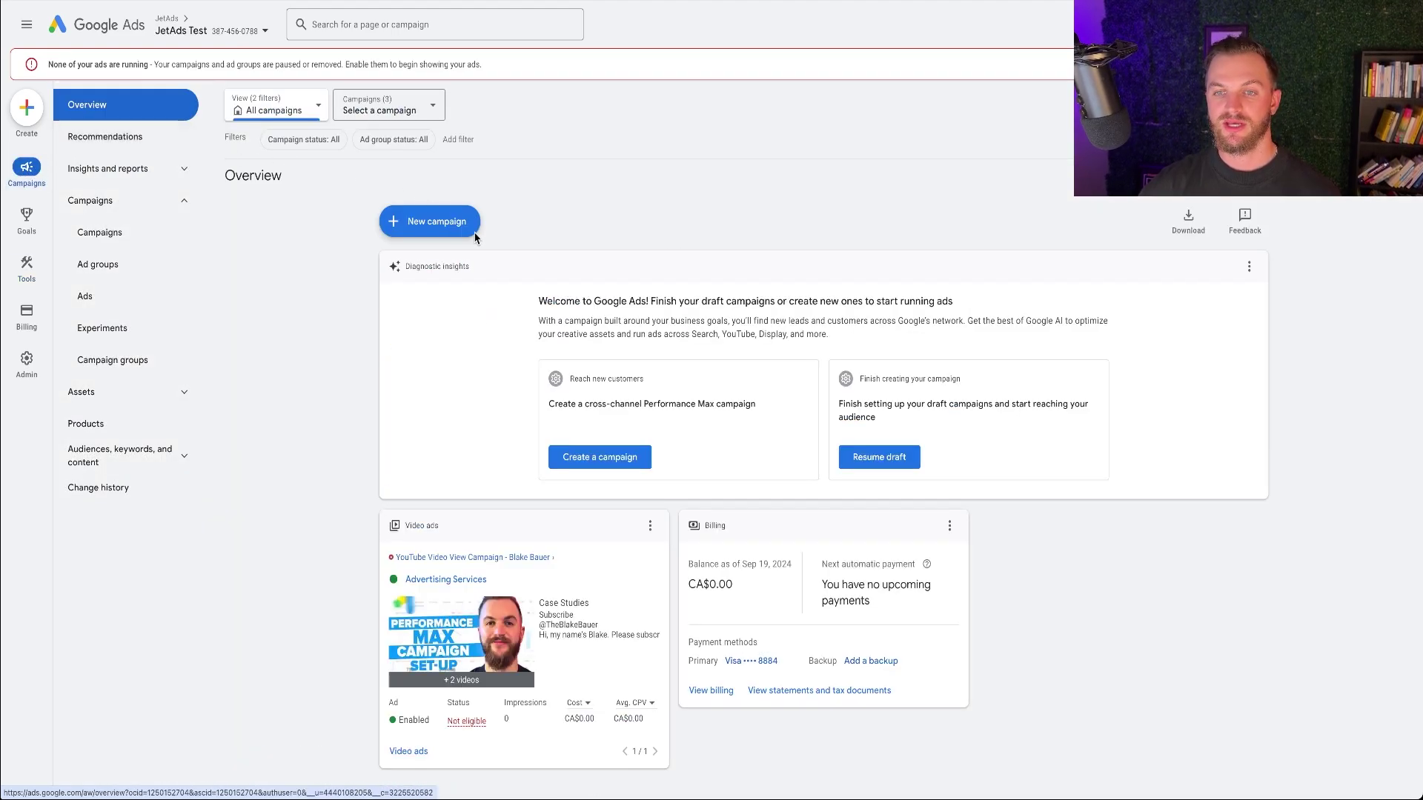
pyautogui.click(434, 222)
pyautogui.click(439, 231)
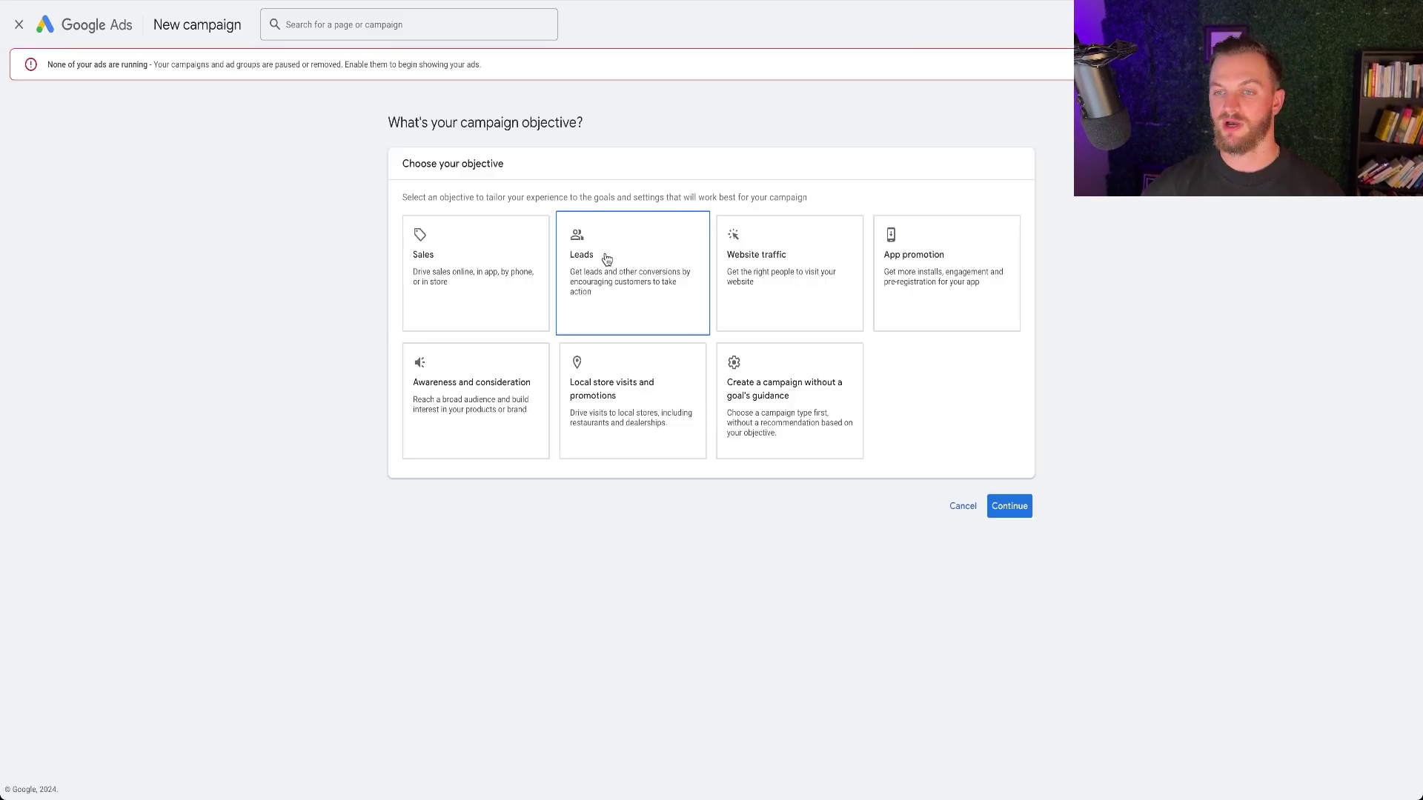
pyautogui.click(477, 298)
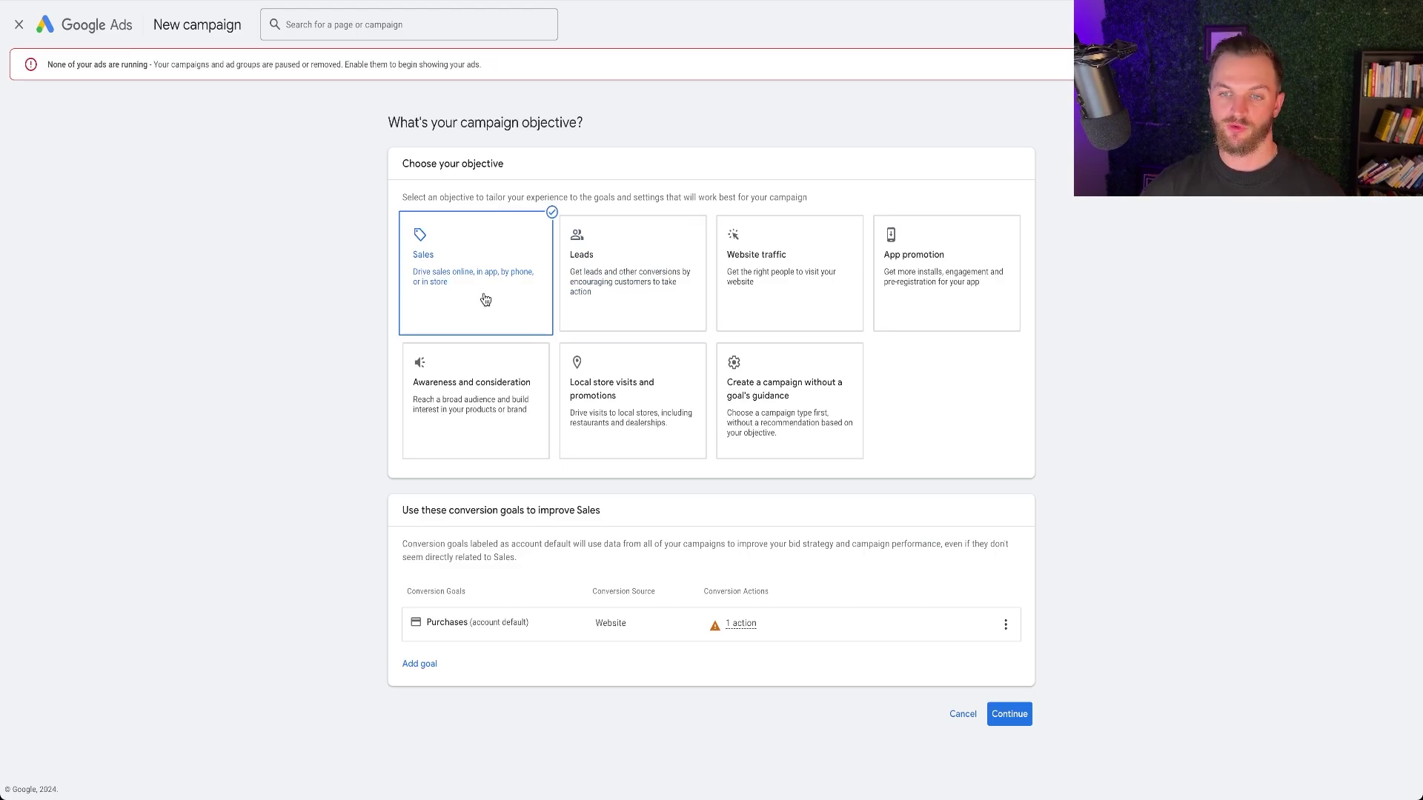
pyautogui.click(595, 286)
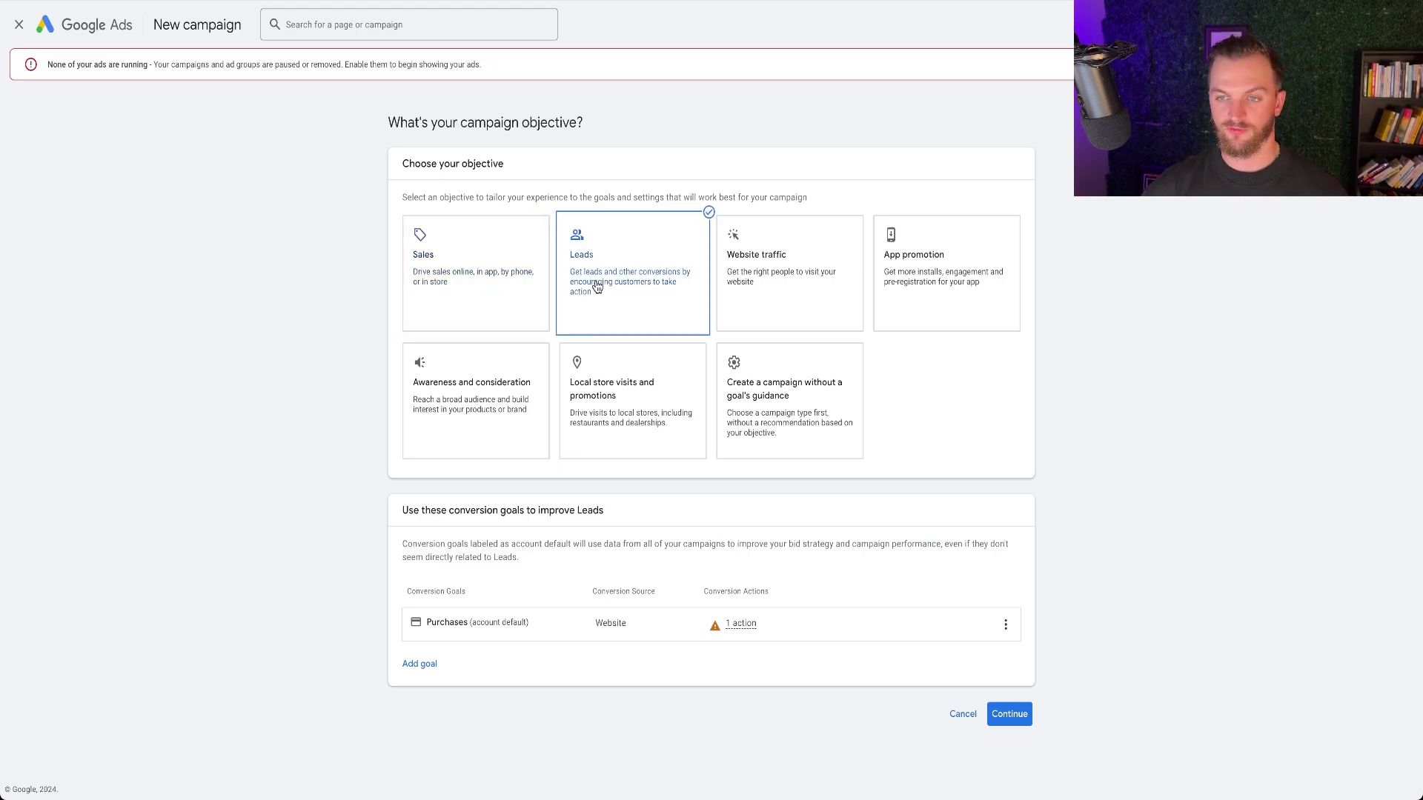
pyautogui.click(1009, 714)
# - Select Performance Max as the campaign type, look through its introduction pages and close them
pyautogui.scroll(-4, 759, 353)
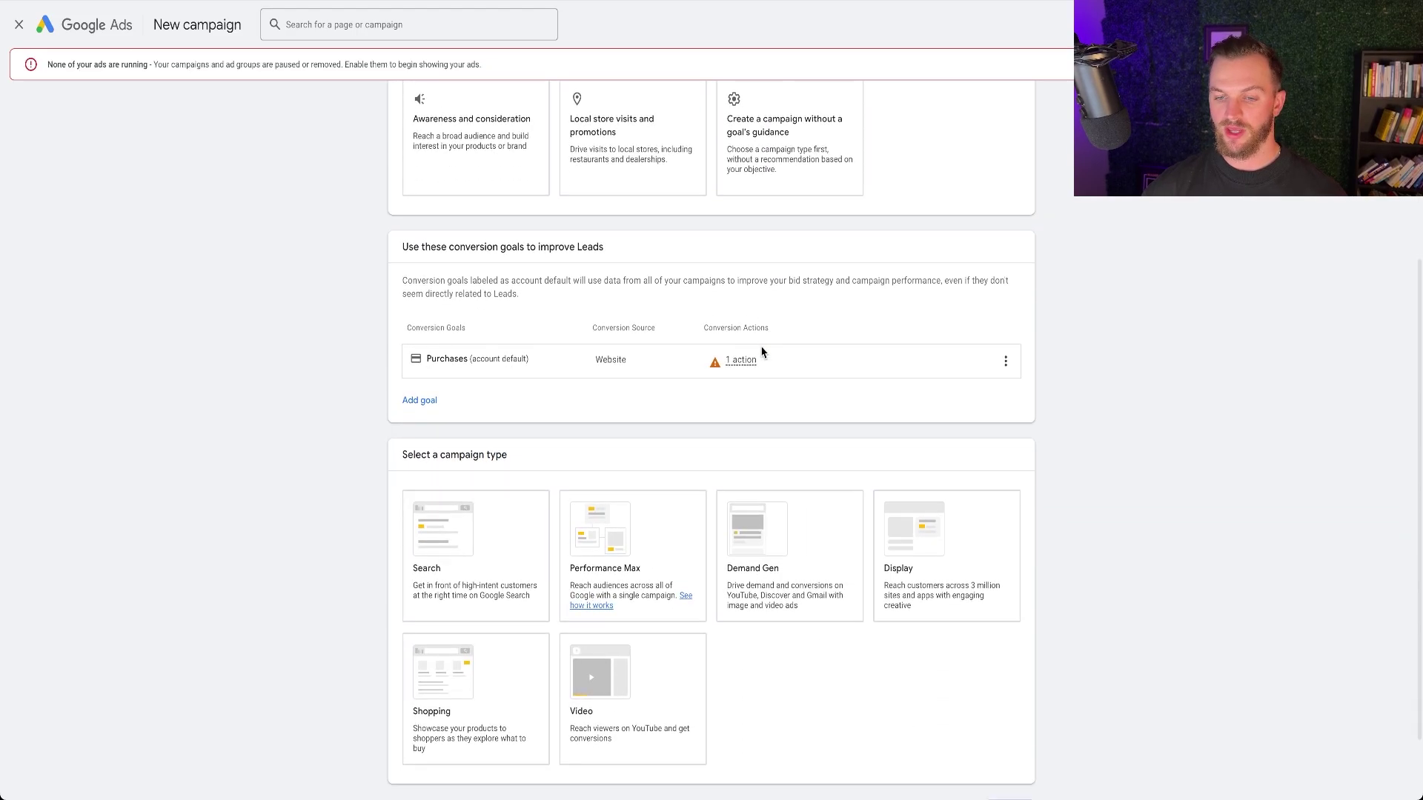
pyautogui.scroll(-2, 763, 353)
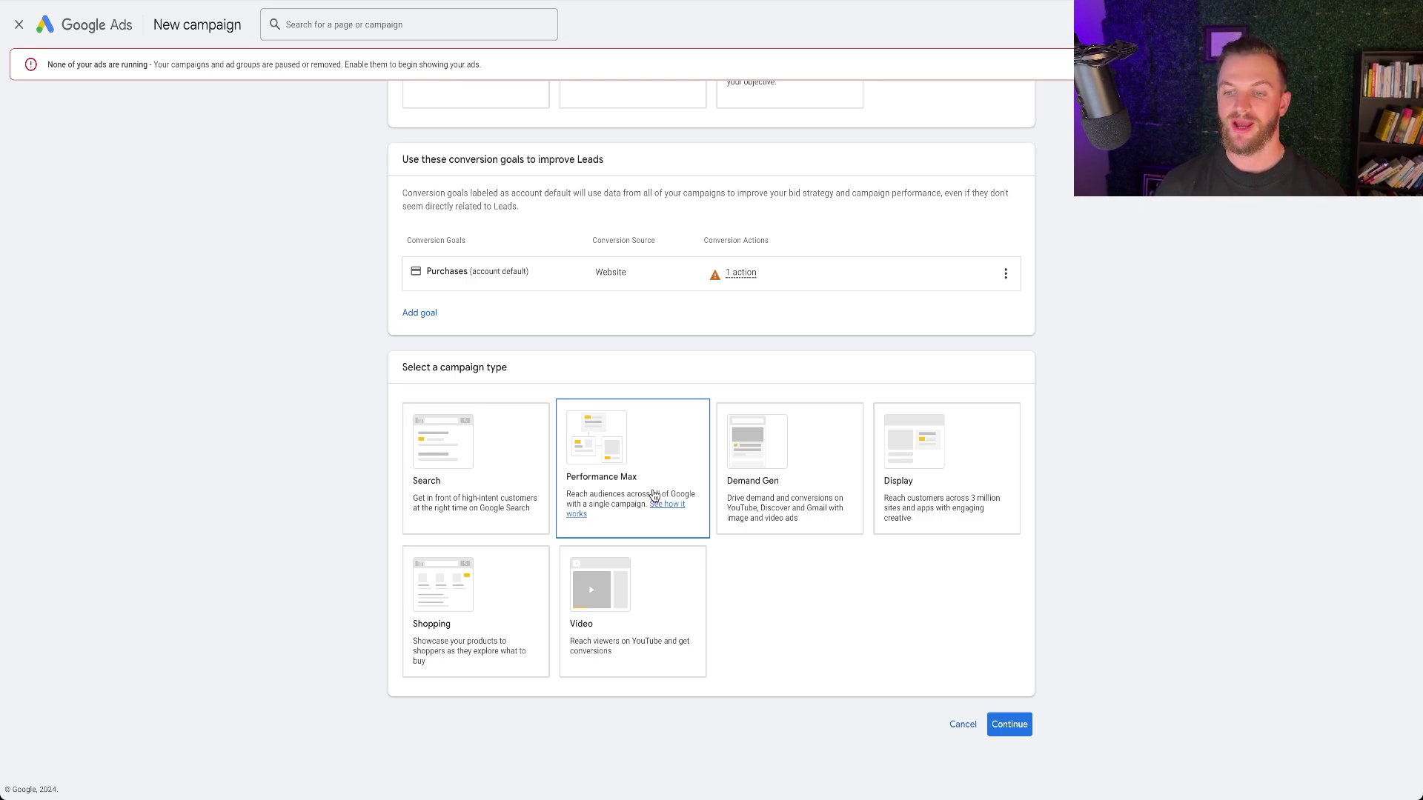
pyautogui.moveTo(664, 506); pyautogui.dragTo(680, 512)
pyautogui.click(680, 511)
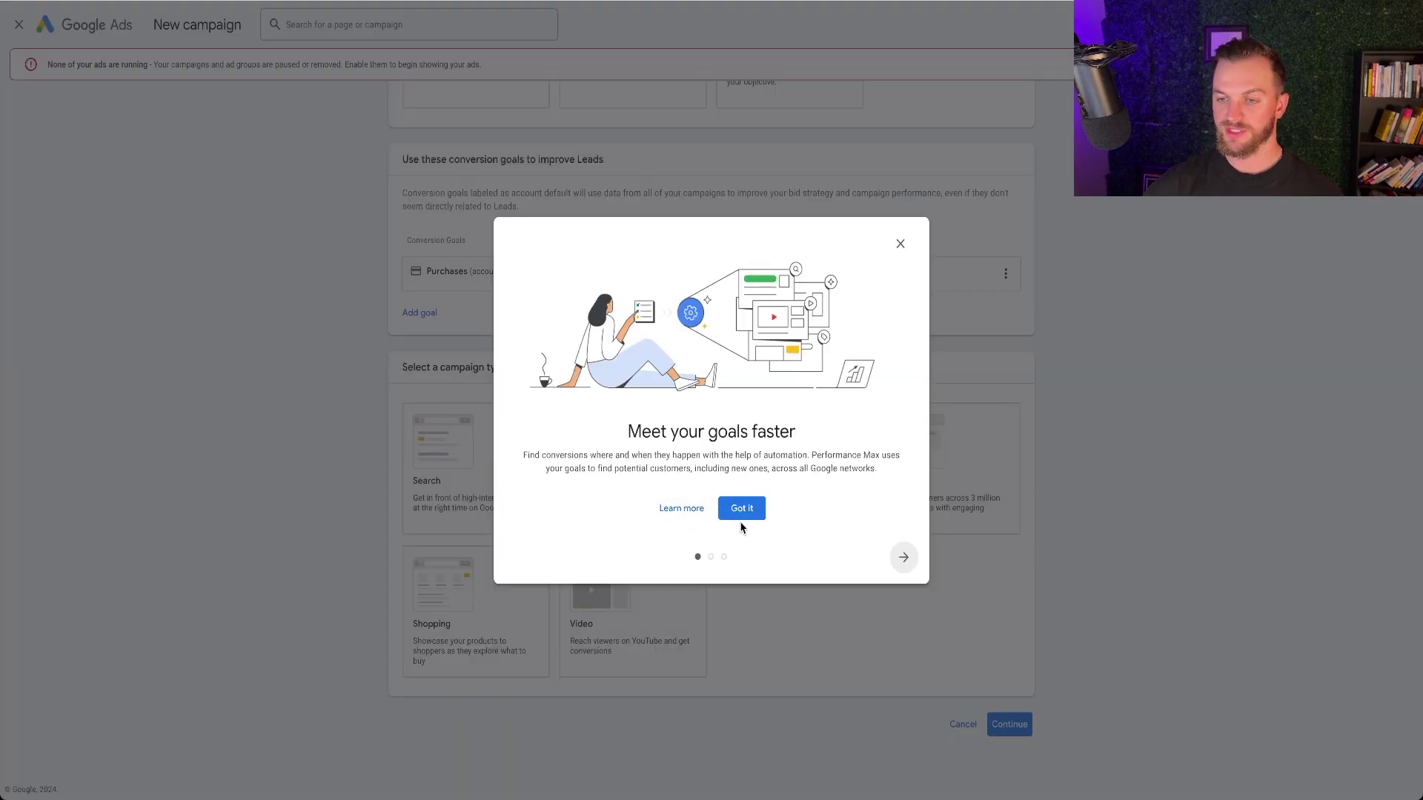
pyautogui.click(741, 508)
pyautogui.click(902, 558)
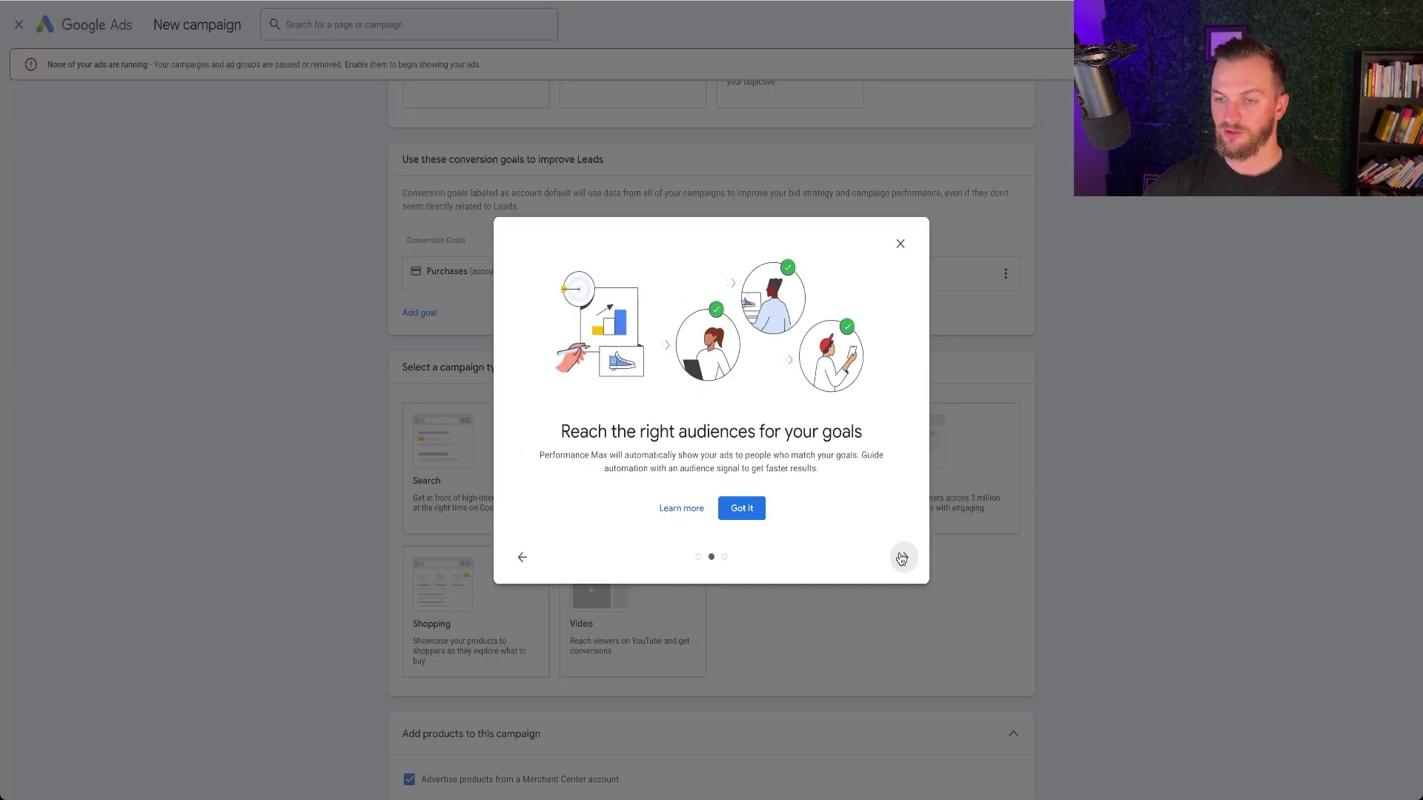
pyautogui.click(902, 558)
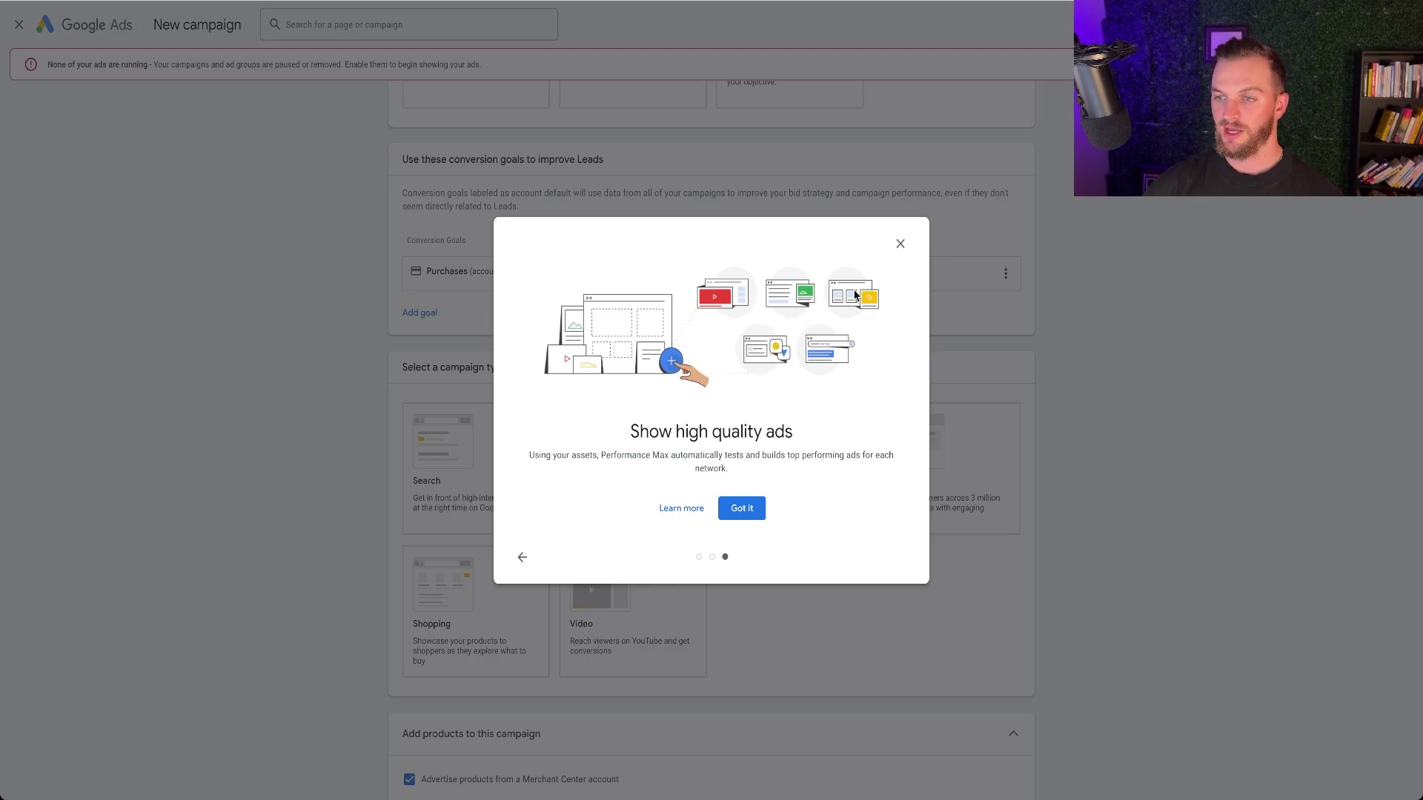
pyautogui.click(900, 244)
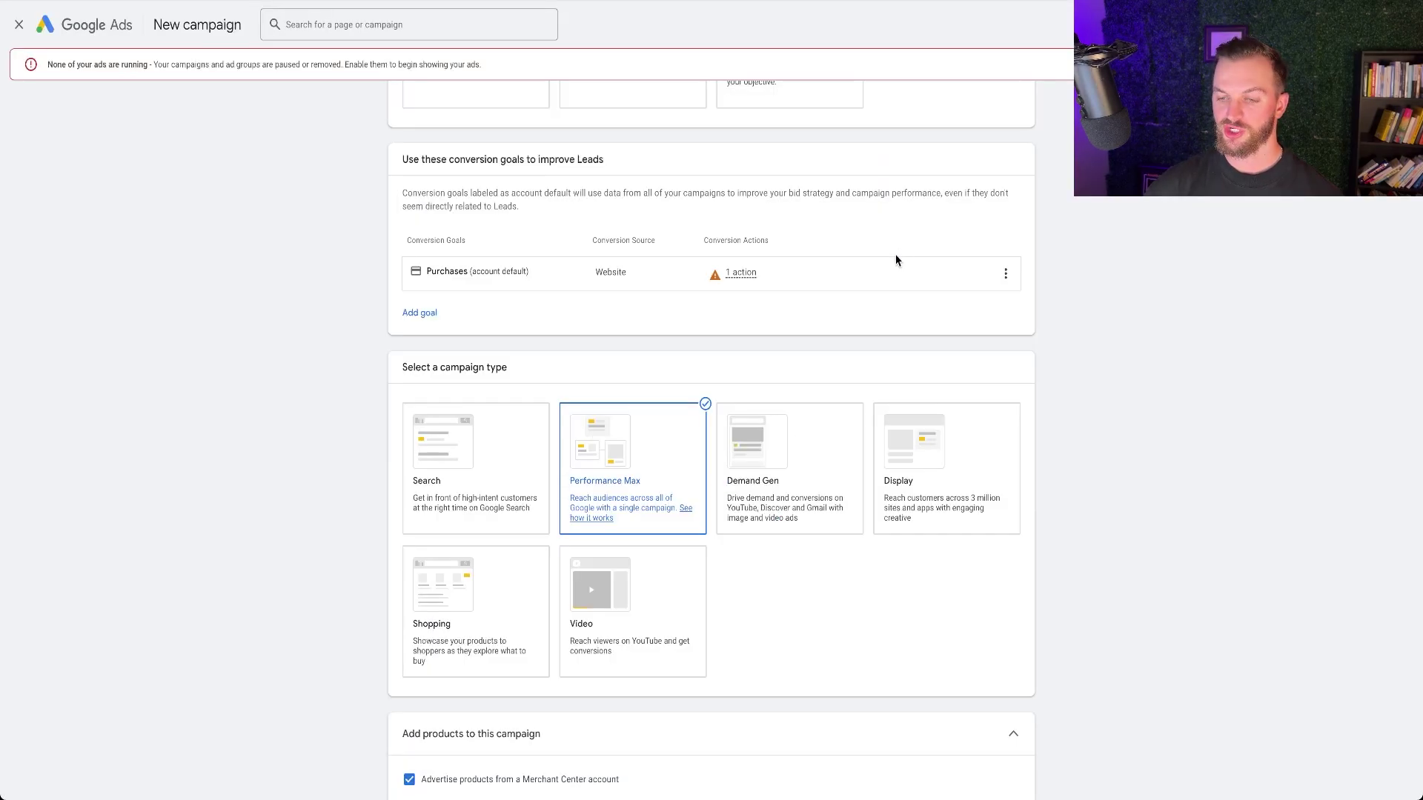
# - Check the available Merchant Center accounts and turn off advertising products from a Merchant Center account
pyautogui.scroll(-3, 831, 371)
pyautogui.scroll(-1, 831, 370)
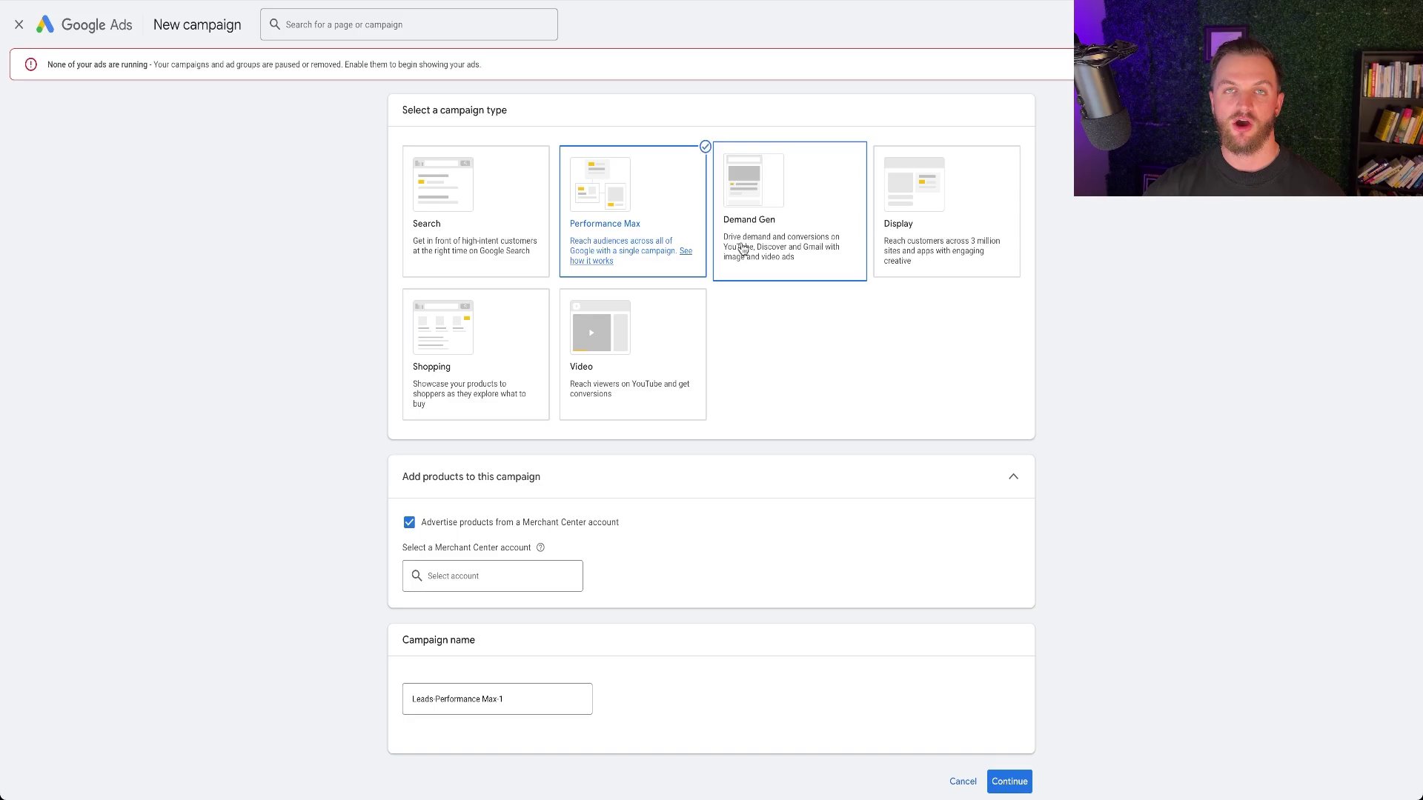
pyautogui.click(500, 576)
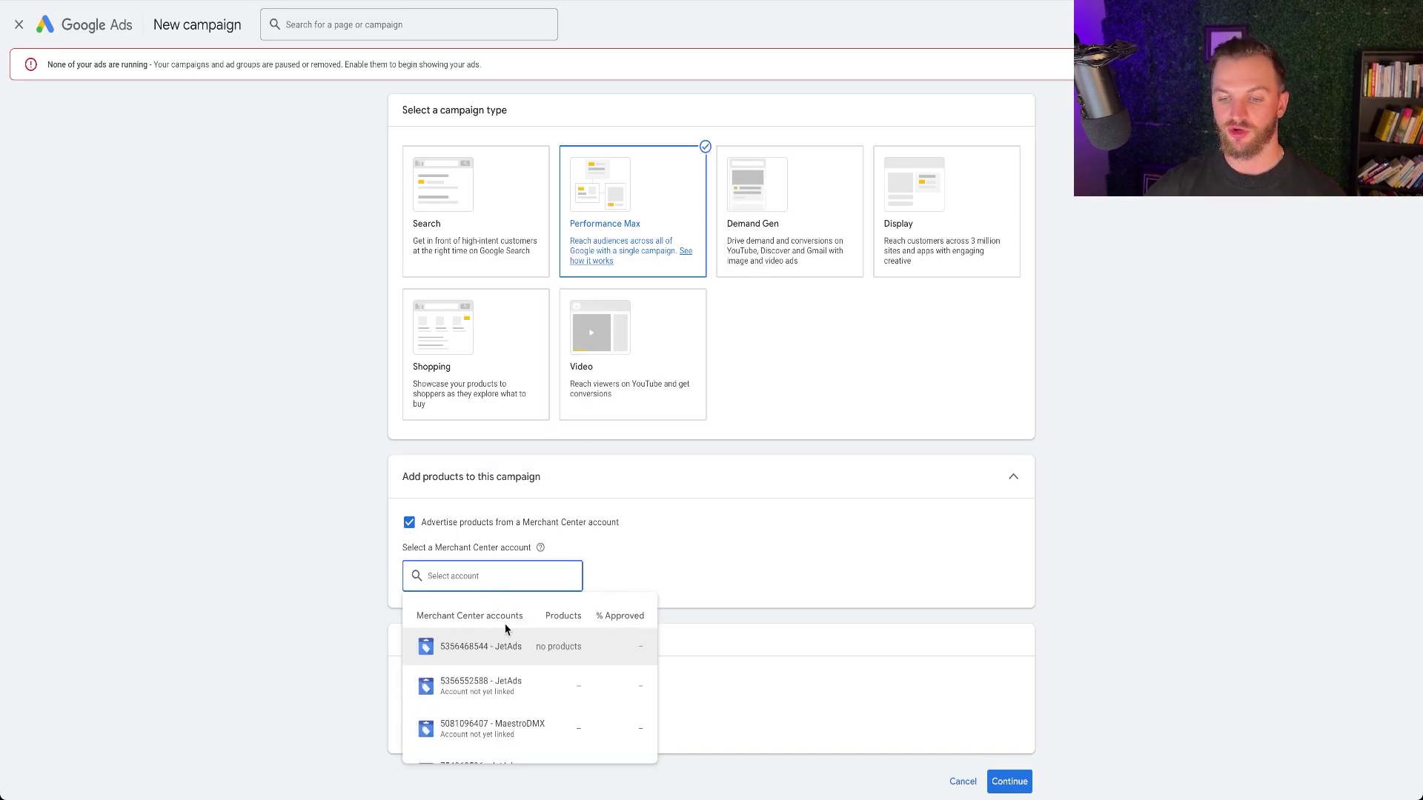
pyautogui.click(409, 522)
pyautogui.scroll(-4, 549, 533)
pyautogui.click(546, 537)
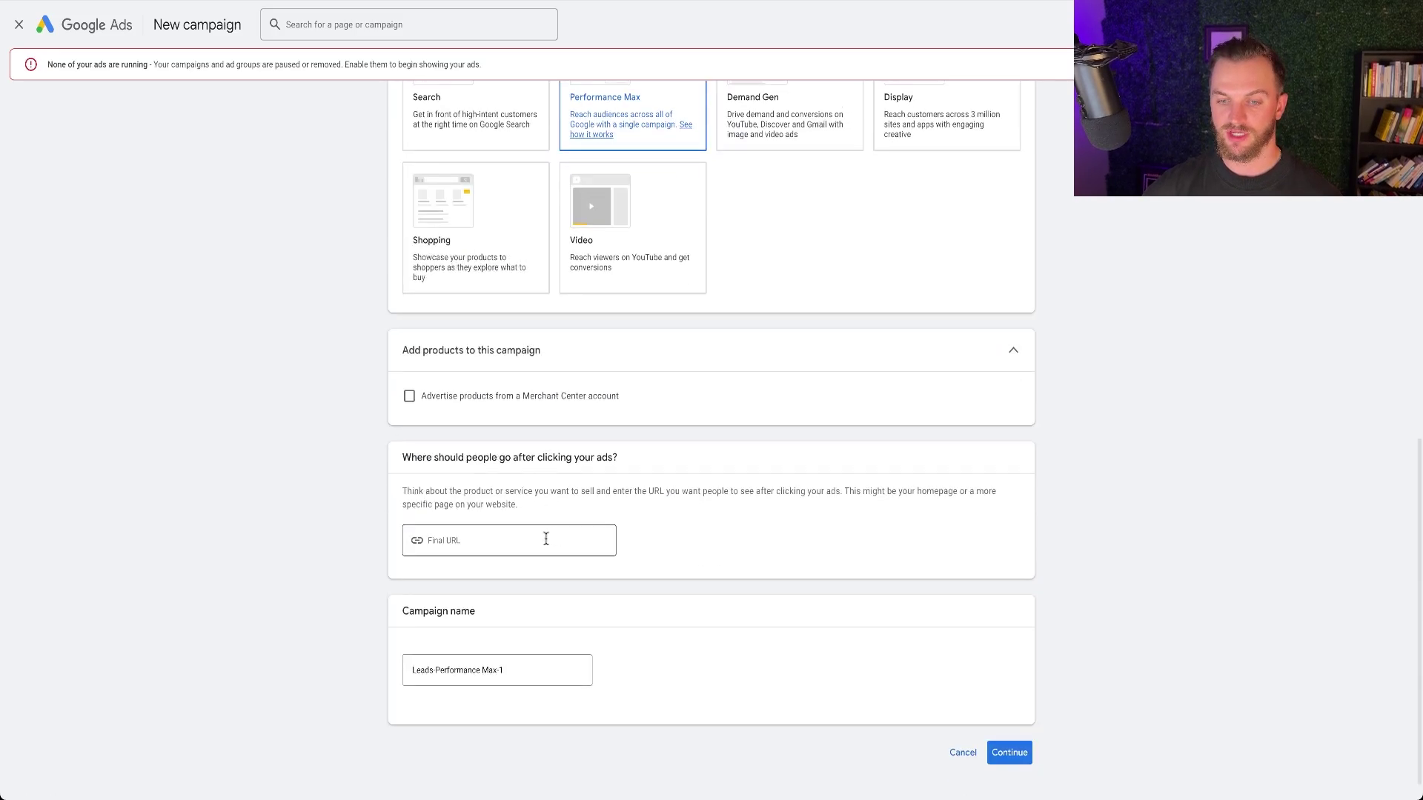
pyautogui.hotkey('ctrl', 't')
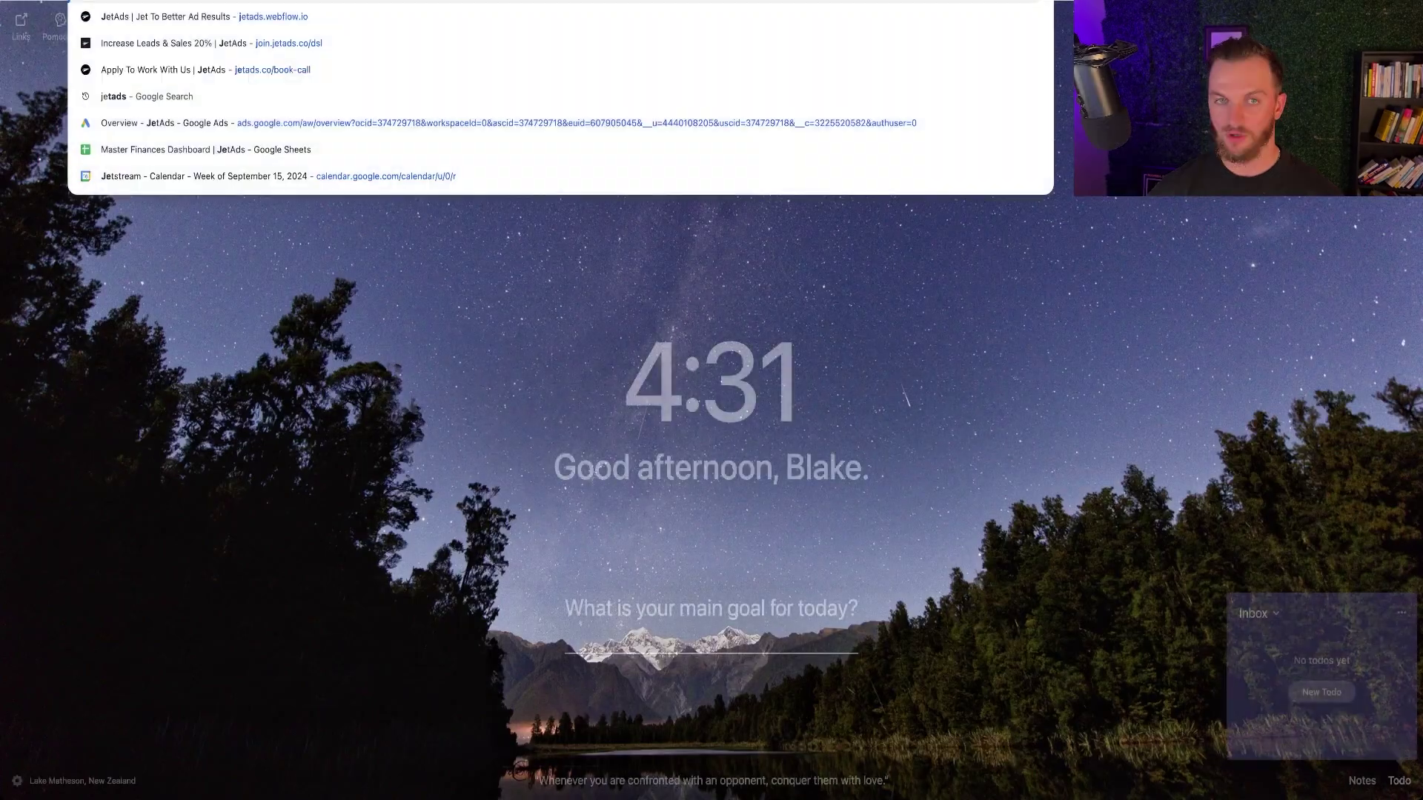
pyautogui.hotkey('ctrl', 'w')
# - Name the campaign "Remarketing | Engaged Users | JetAds"
pyautogui.tripleClick(514, 672)
pyautogui.write('Rem')
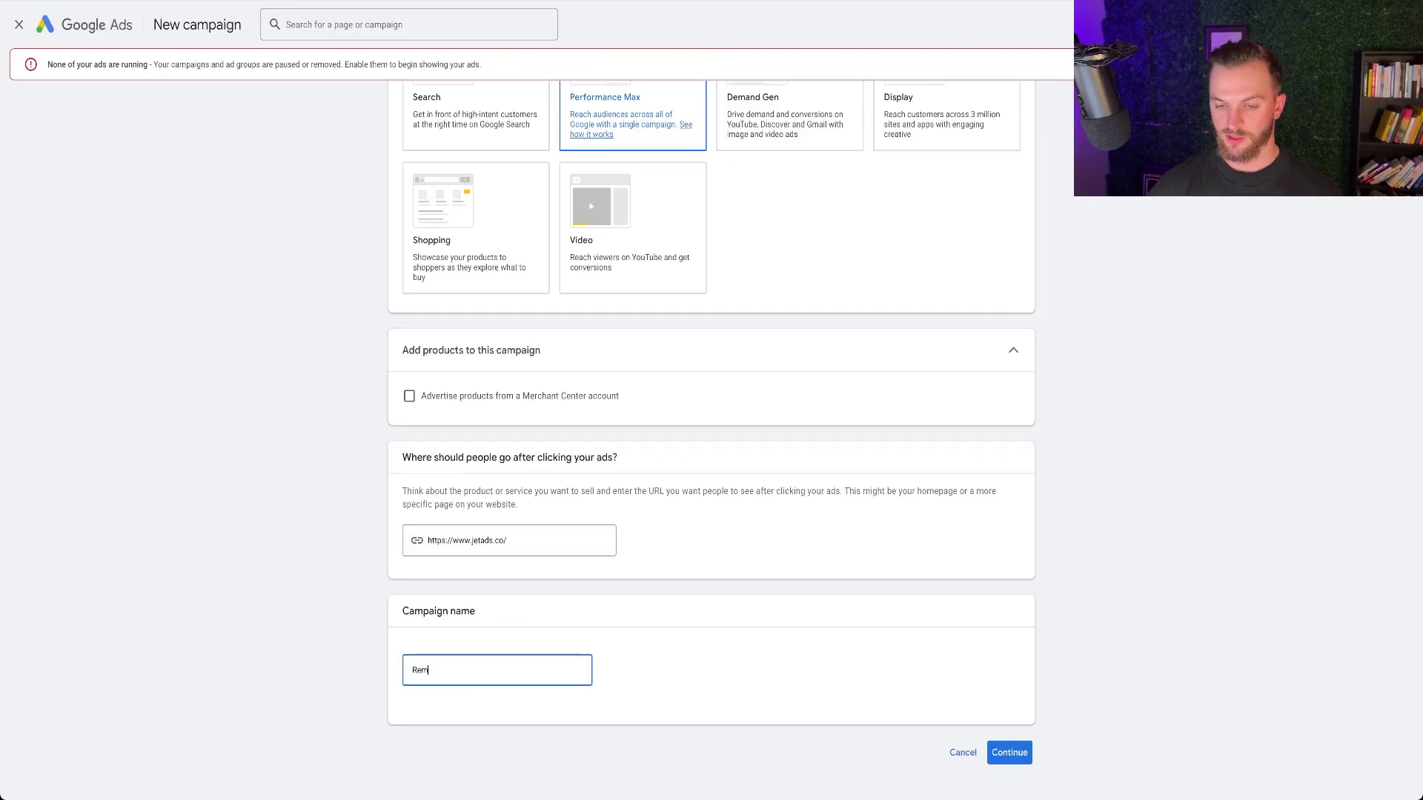
pyautogui.write('arketing | Engaged')
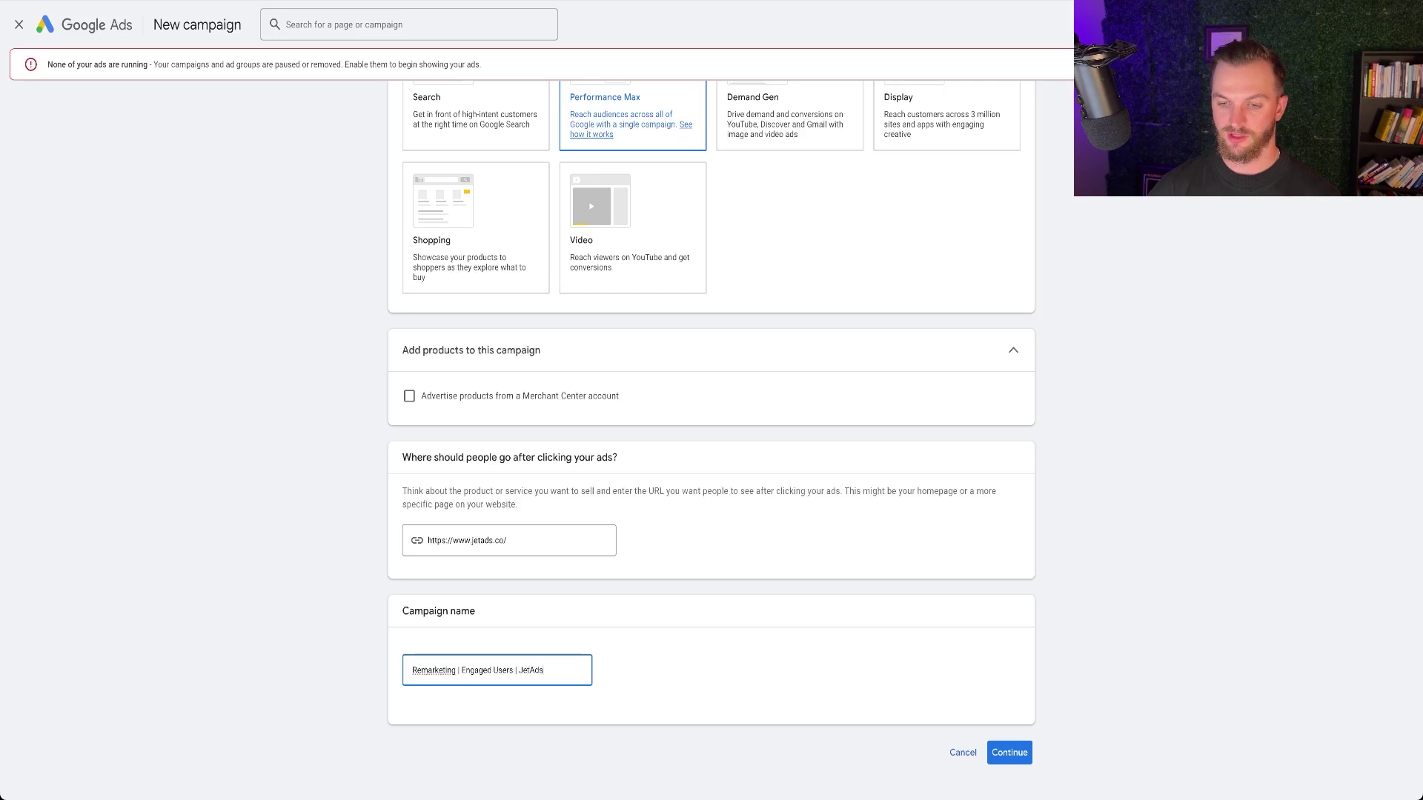
# - Complete the campaign name "Remarketing | Engaged Users | JetAds" and continue by starting a new campaign rather than a saved draft
pyautogui.write(' Users | JetAds')
pyautogui.click(1010, 753)
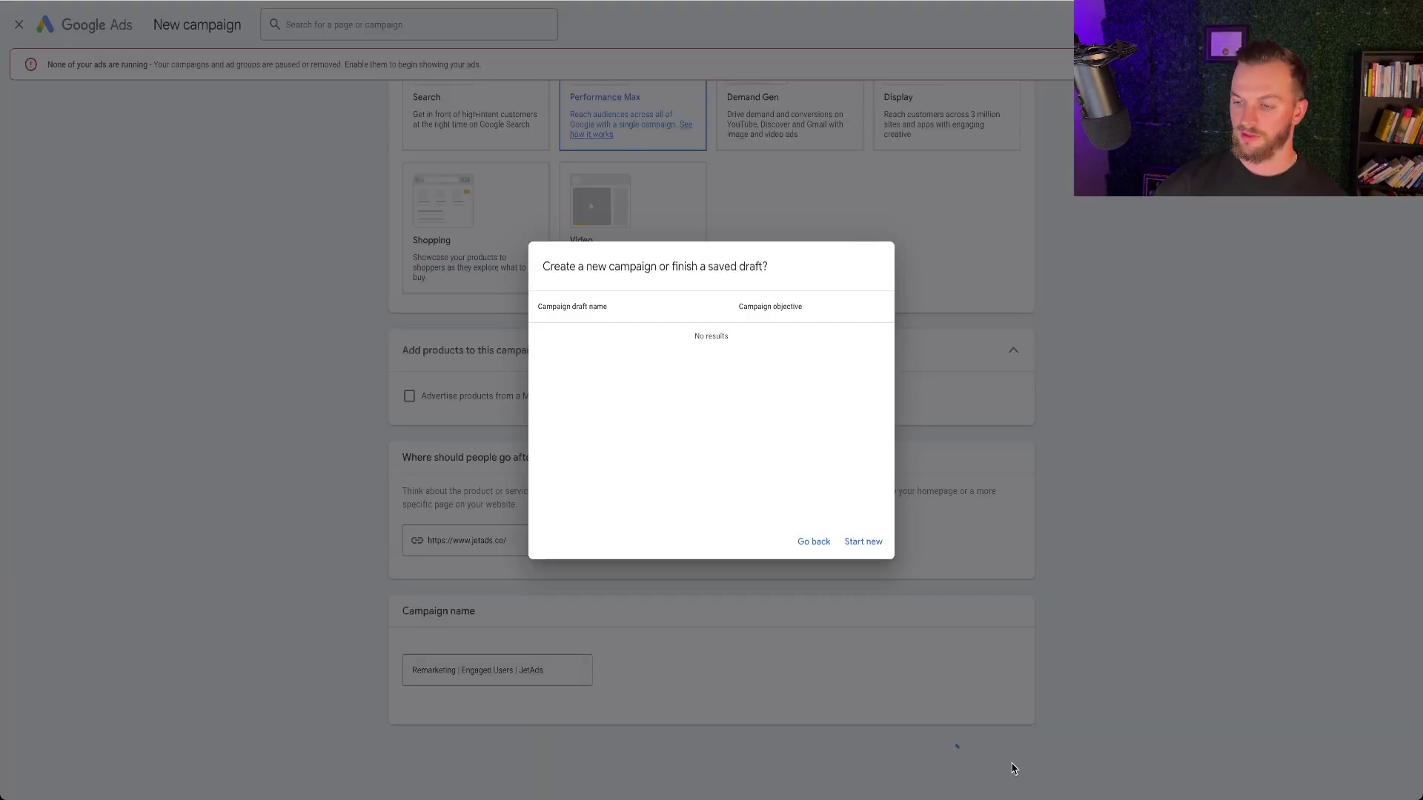
pyautogui.click(865, 540)
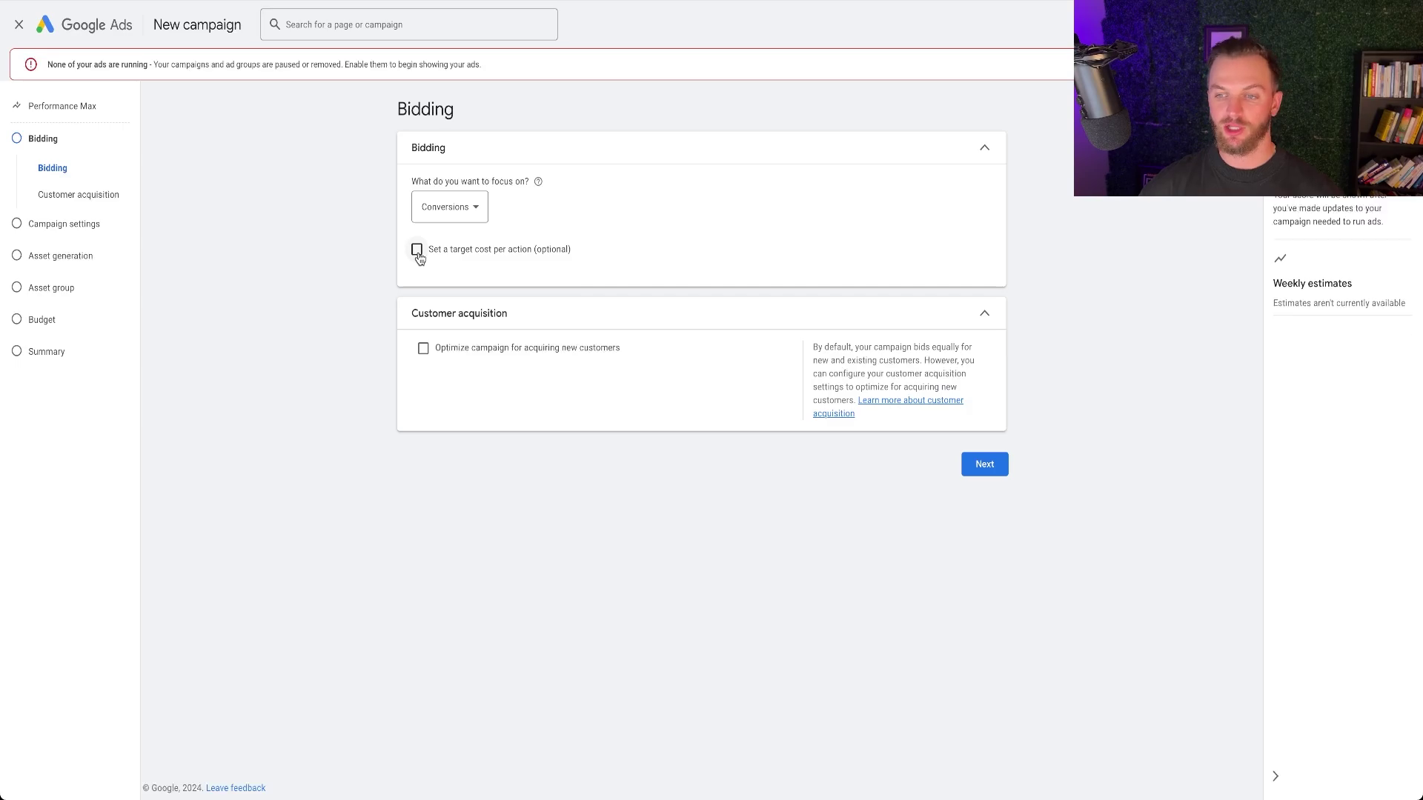
# - Leave optimization for acquiring new customers turned off and continue from bidding to the campaign settings
pyautogui.click(423, 351)
pyautogui.click(423, 351)
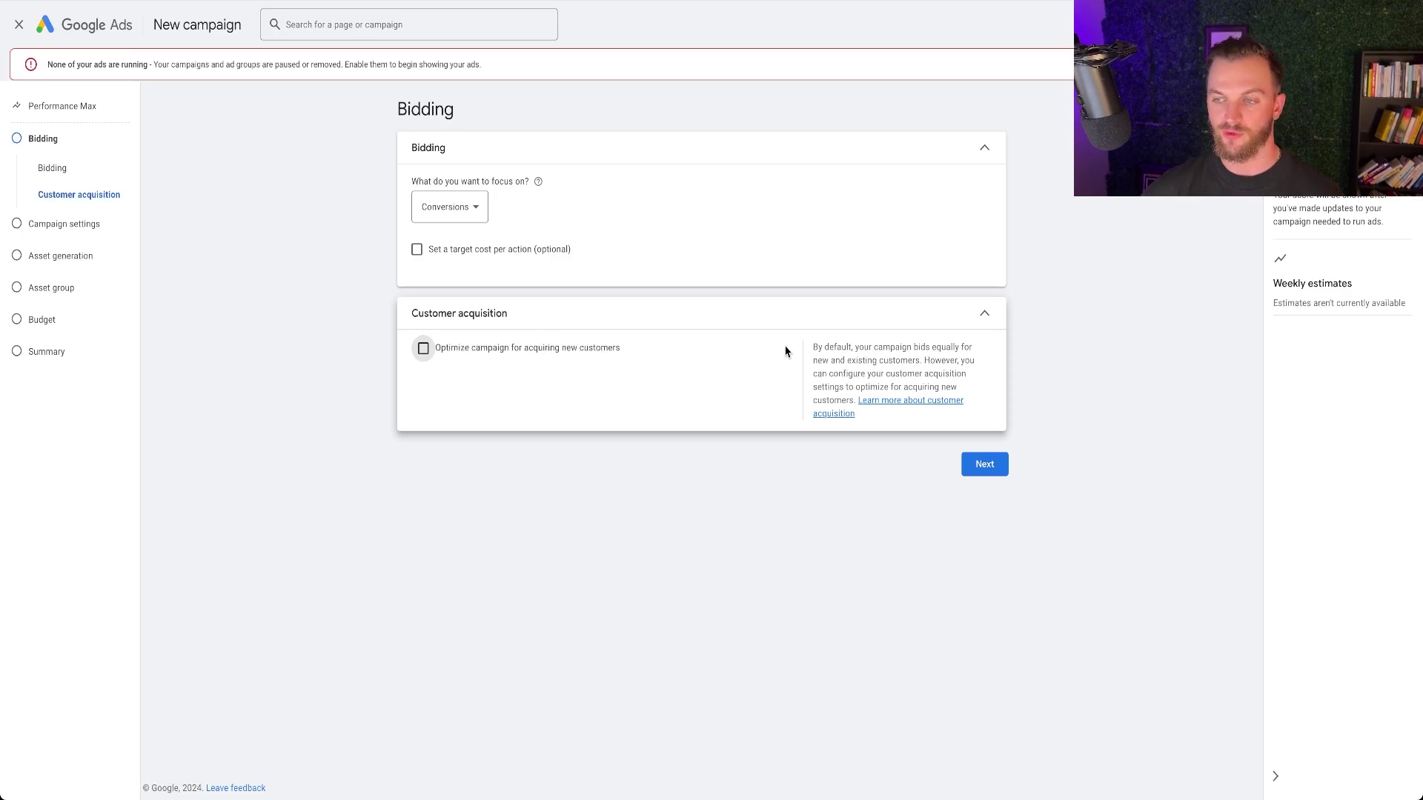
pyautogui.click(992, 464)
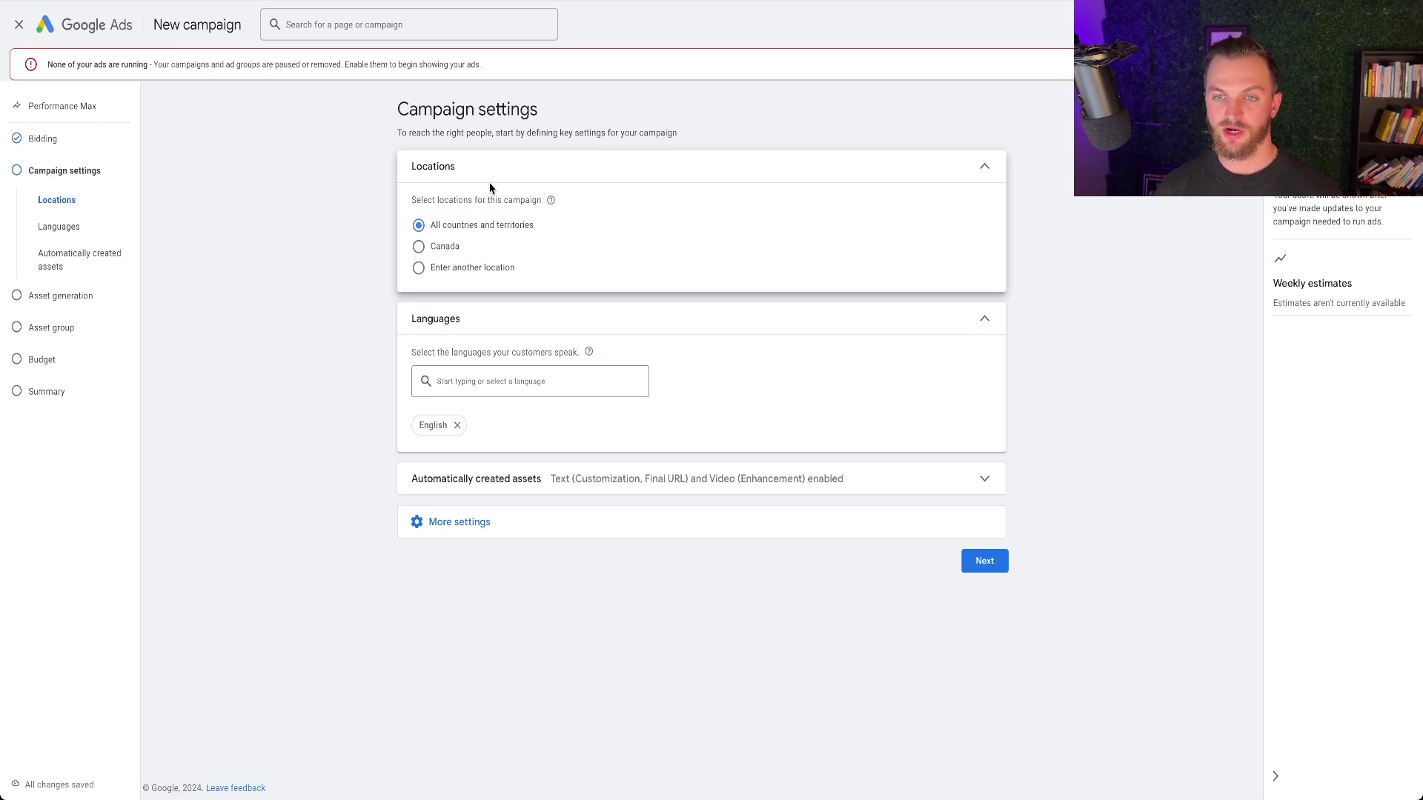
# - Limit the campaign's target locations to Canada and the United States
pyautogui.click(419, 247)
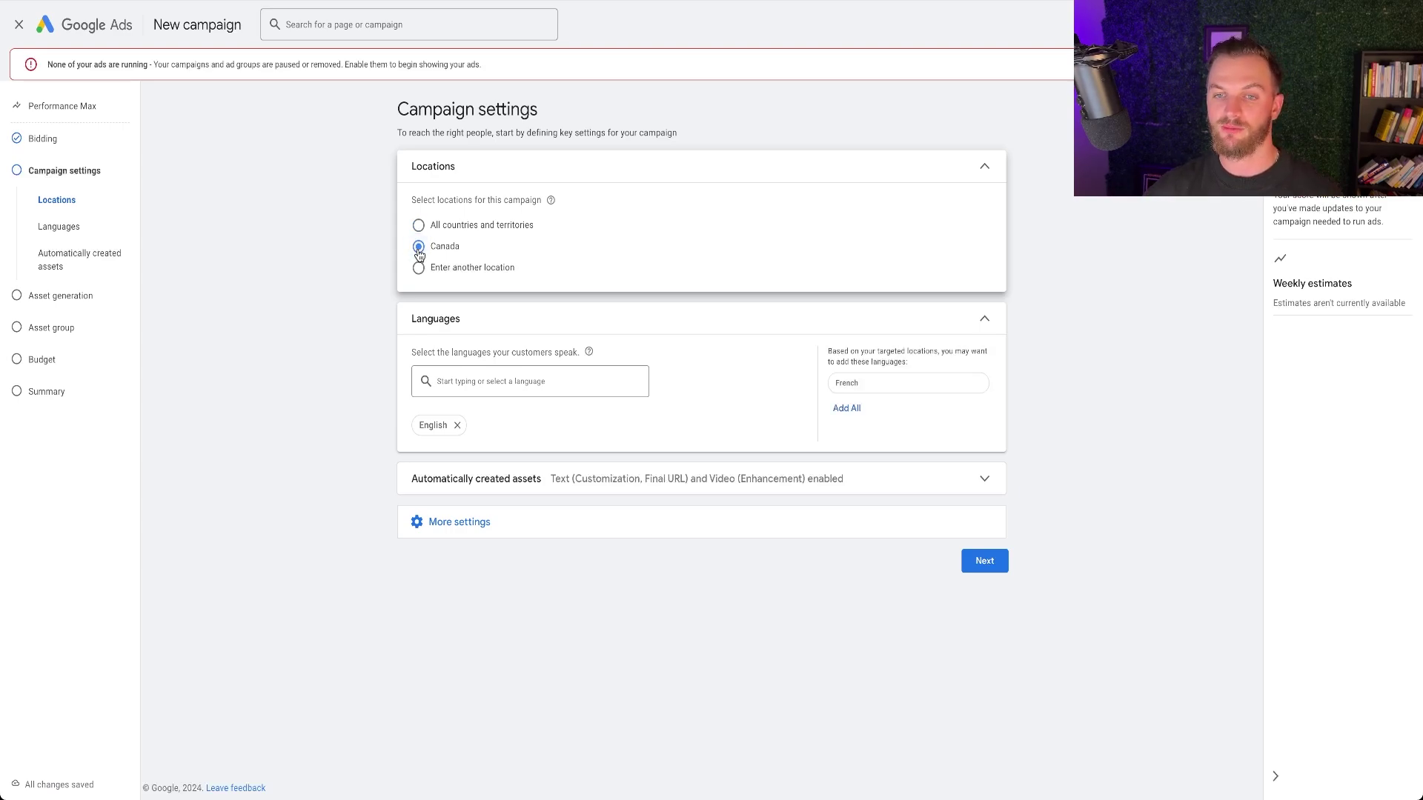
pyautogui.click(422, 269)
pyautogui.write('canad')
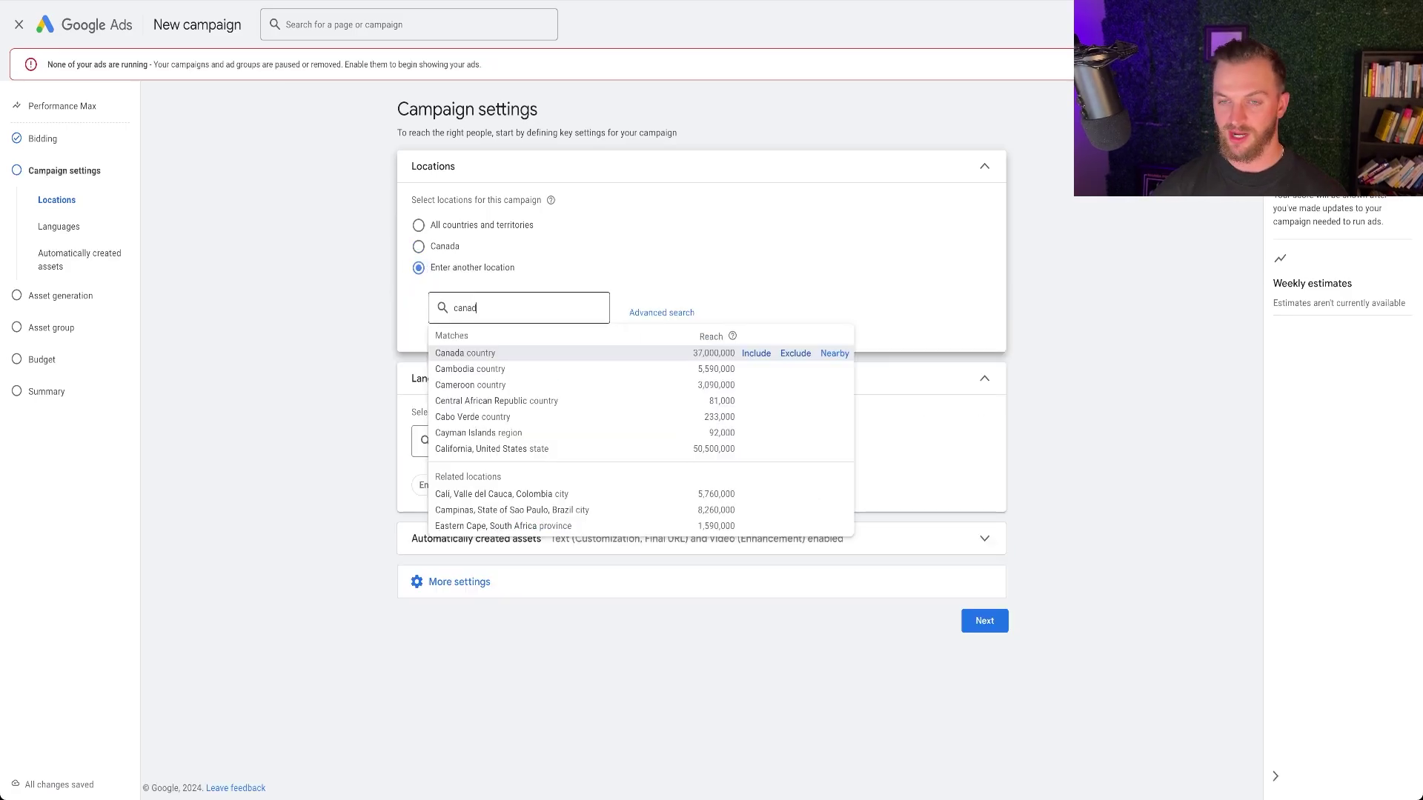
pyautogui.click(534, 329)
pyautogui.click(502, 359)
pyautogui.write('united')
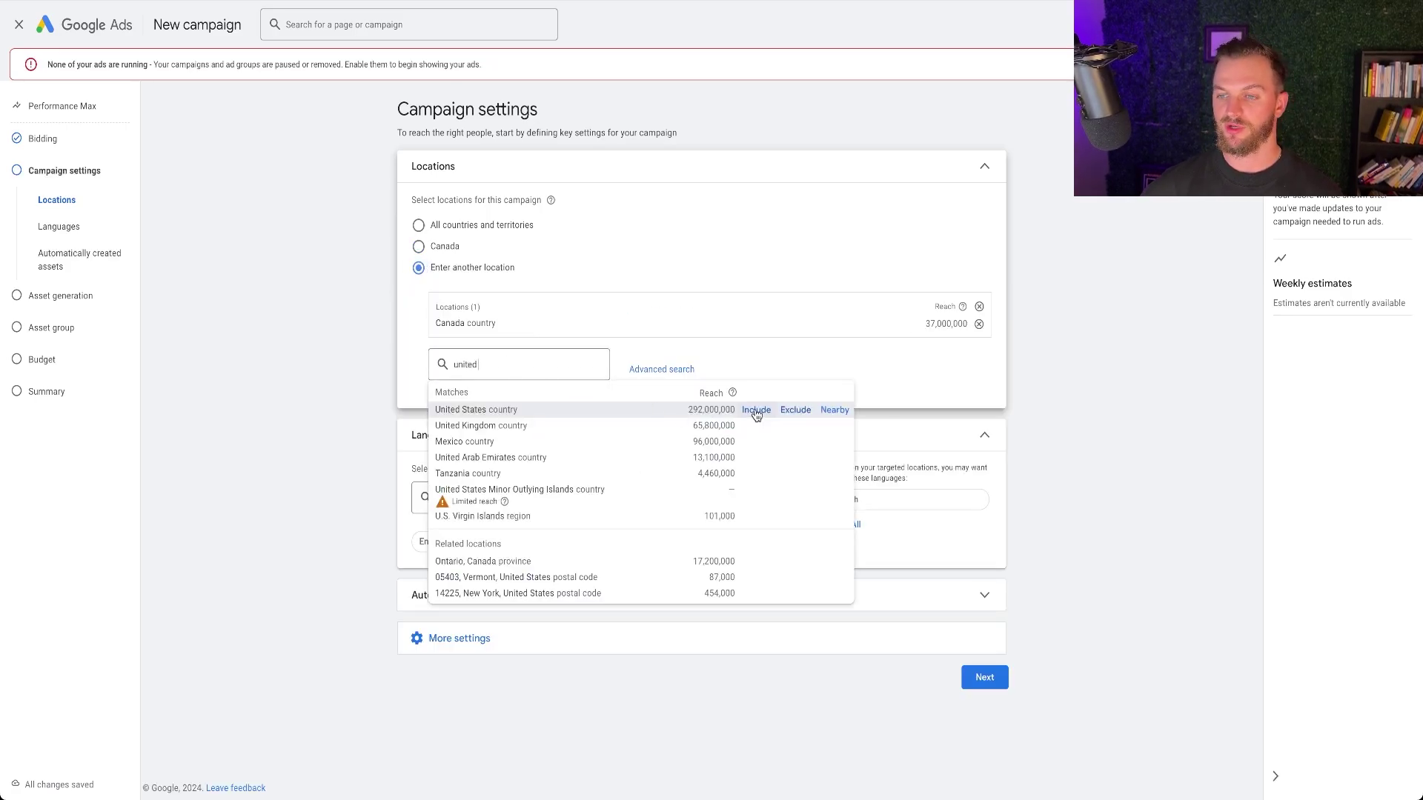
pyautogui.click(747, 409)
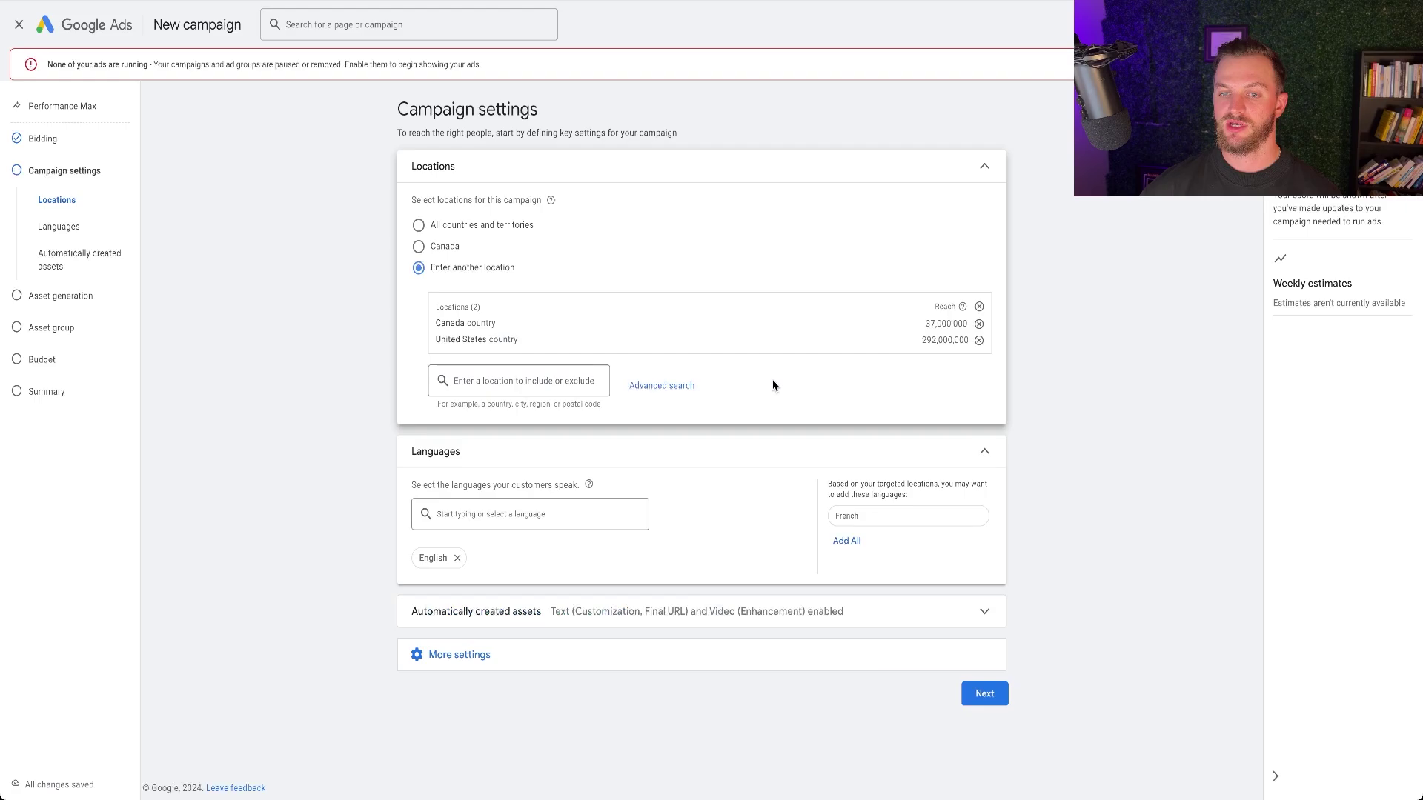
# - Review the text and video options for automatically created assets and the additional campaign settings, and continue to asset generation
pyautogui.click(600, 611)
pyautogui.click(736, 621)
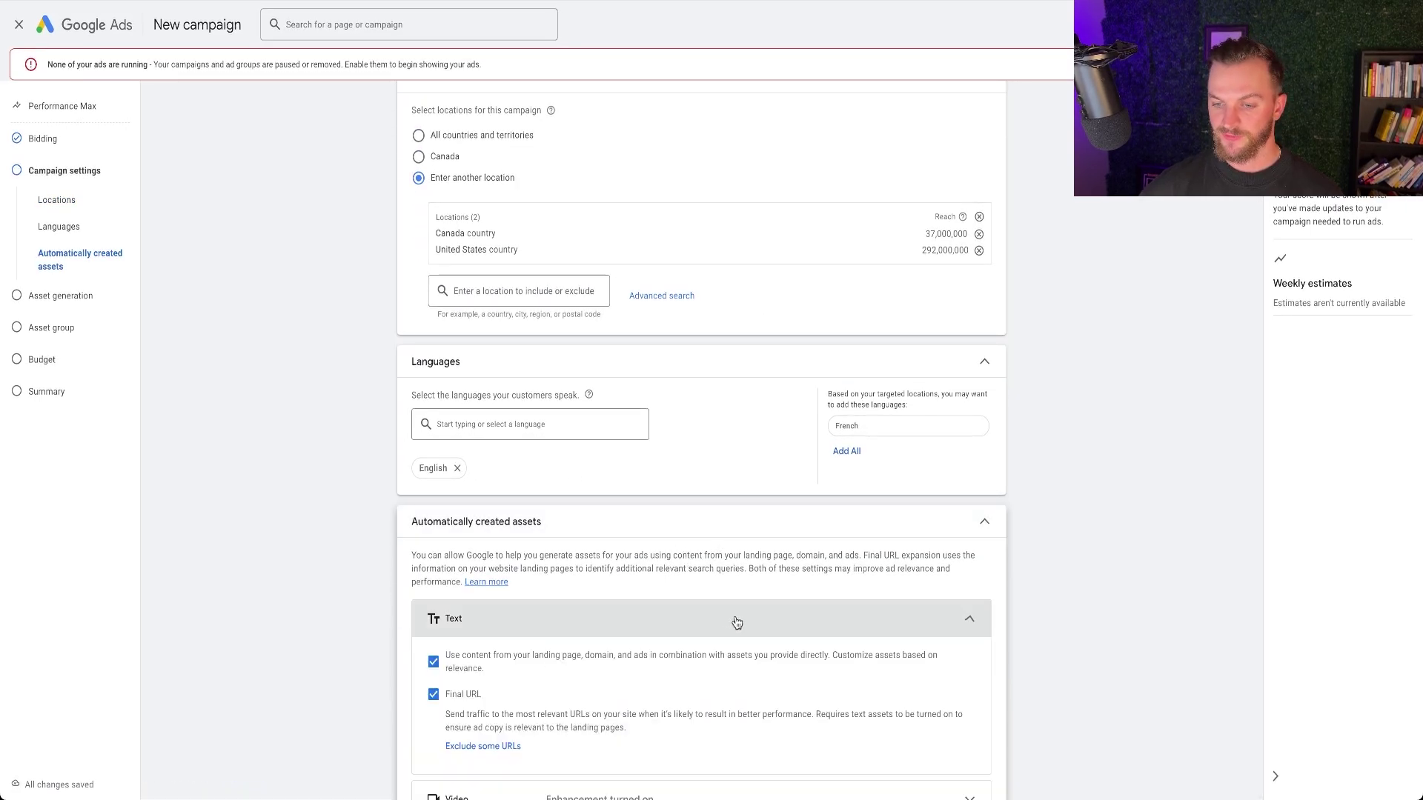
pyautogui.click(738, 623)
pyautogui.click(716, 654)
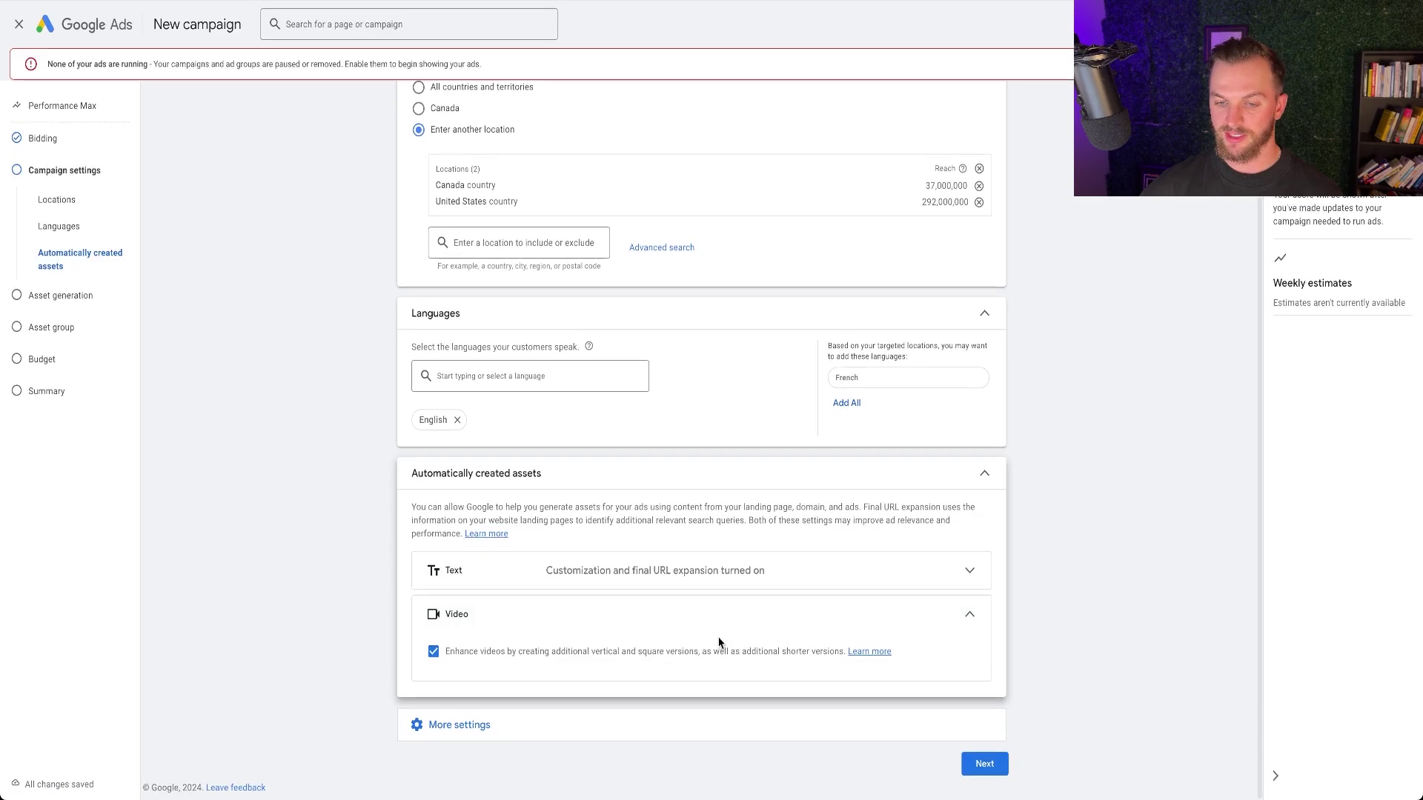
pyautogui.click(715, 618)
pyautogui.click(475, 725)
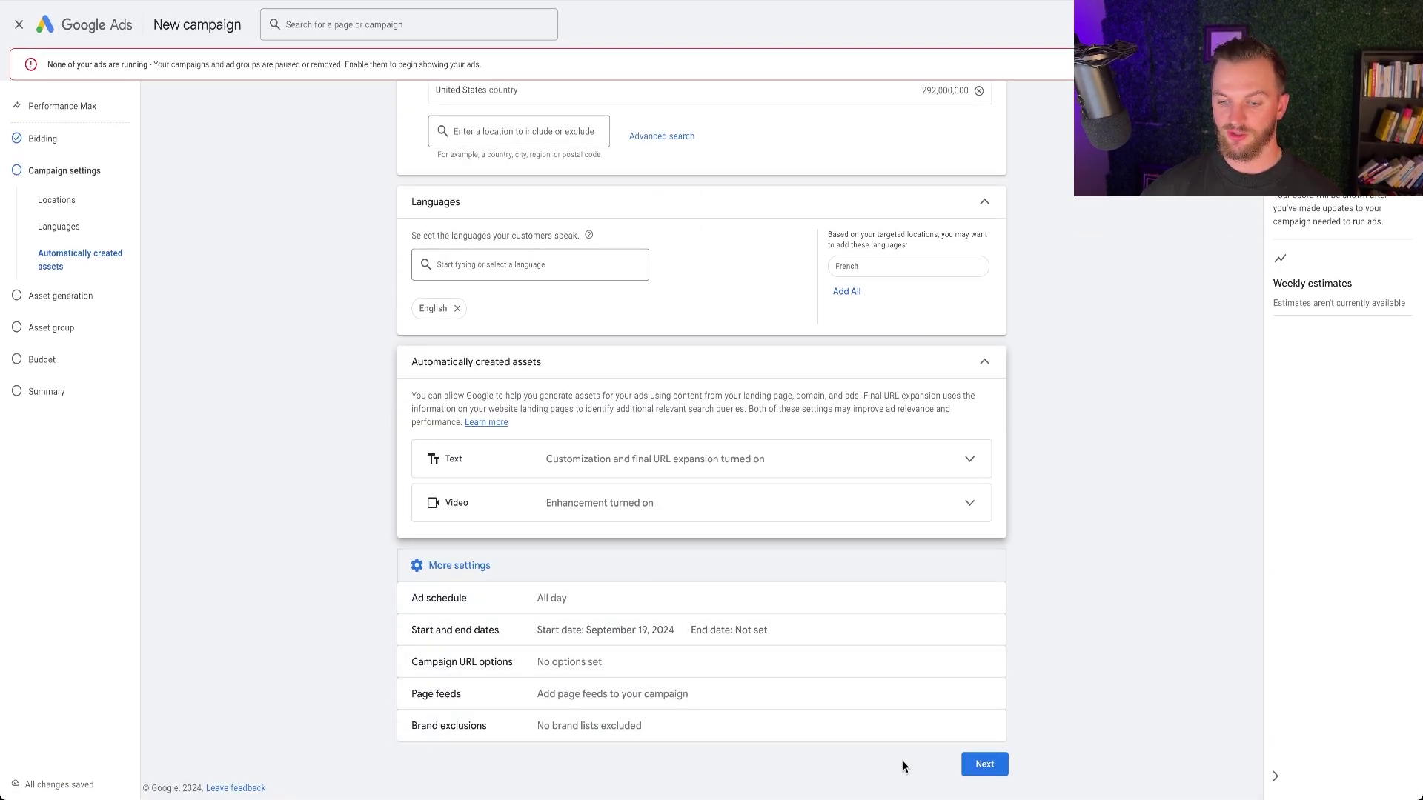
pyautogui.click(982, 765)
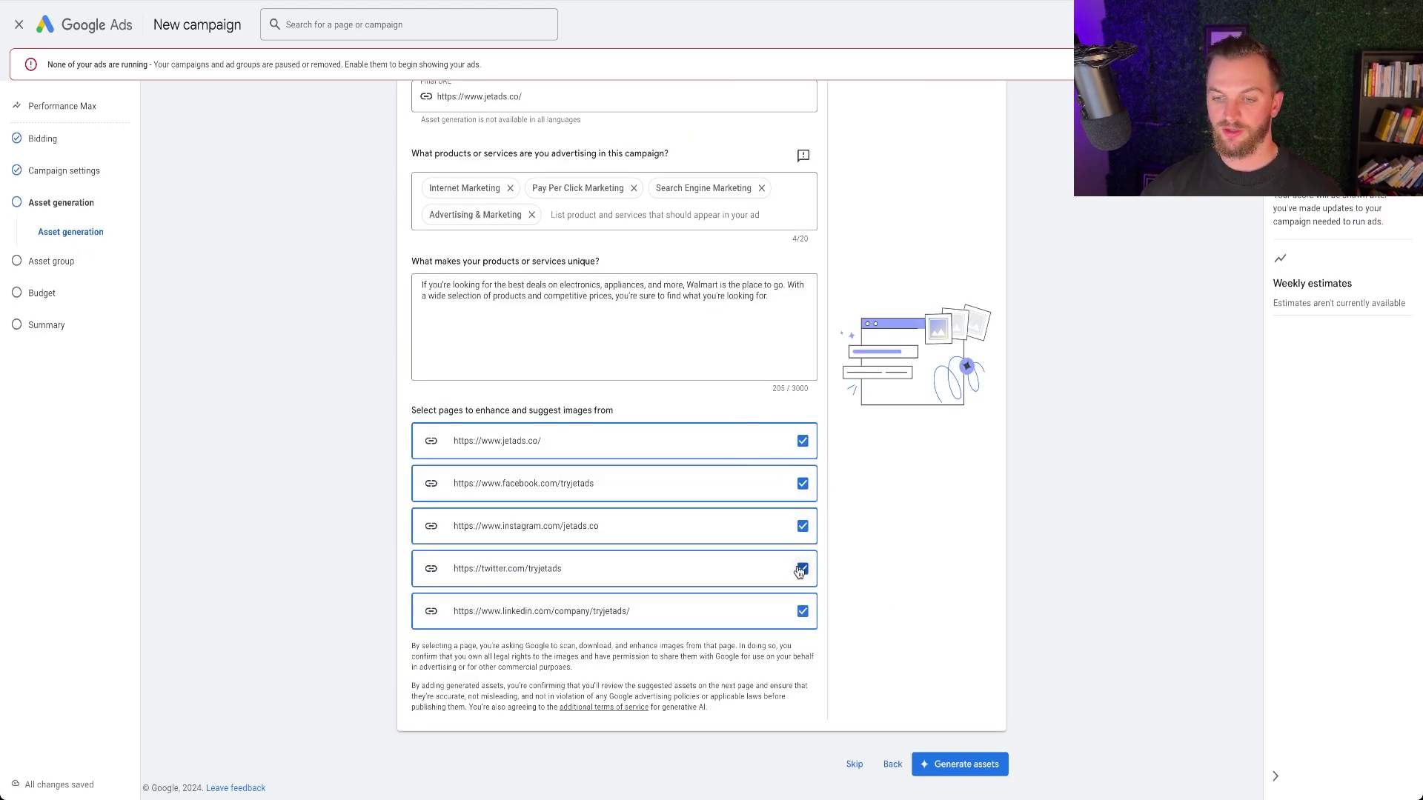
# - Replace the description of what makes the services unique with JetAds' Google search result description, ending it with ", TikTok ads & more"
pyautogui.scroll(2, 800, 572)
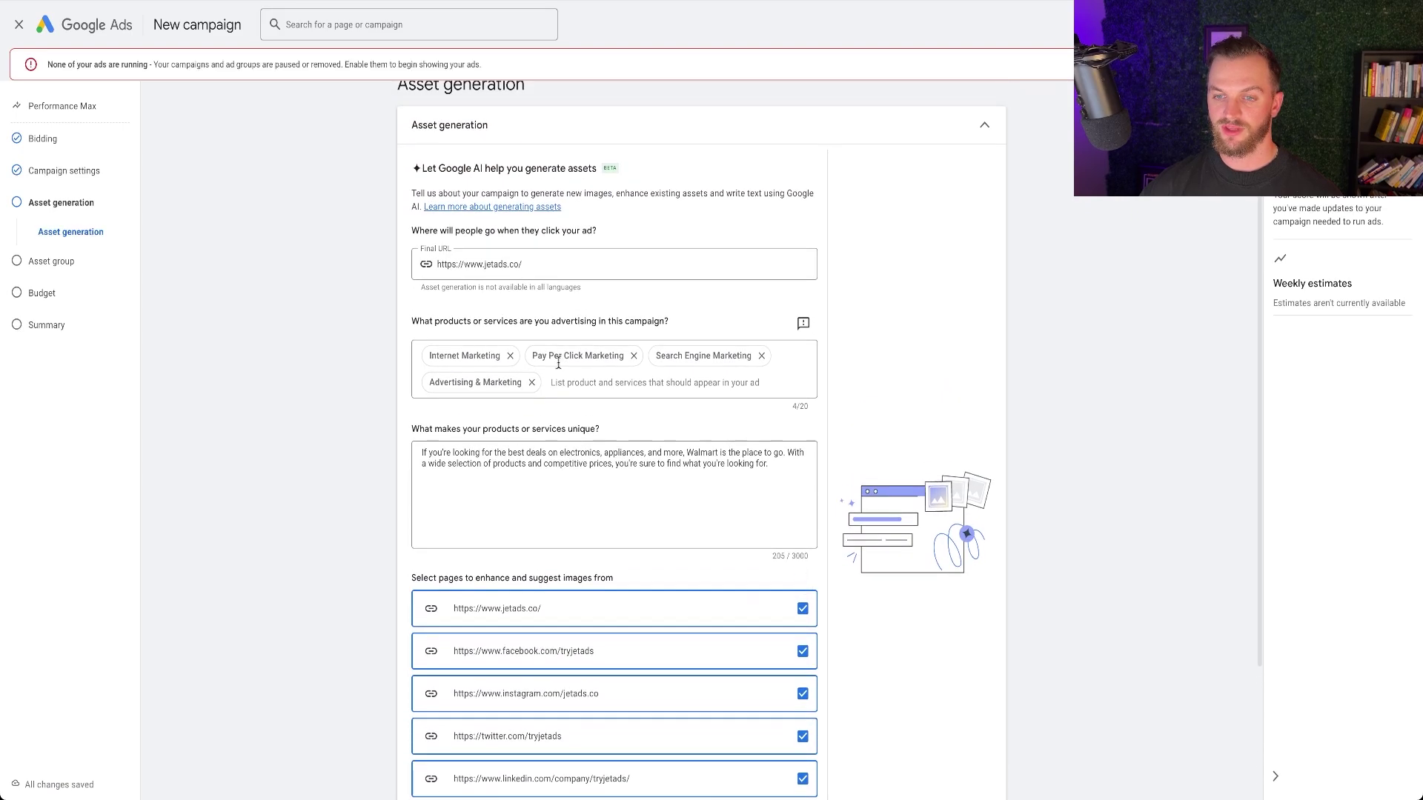
pyautogui.tripleClick(537, 445)
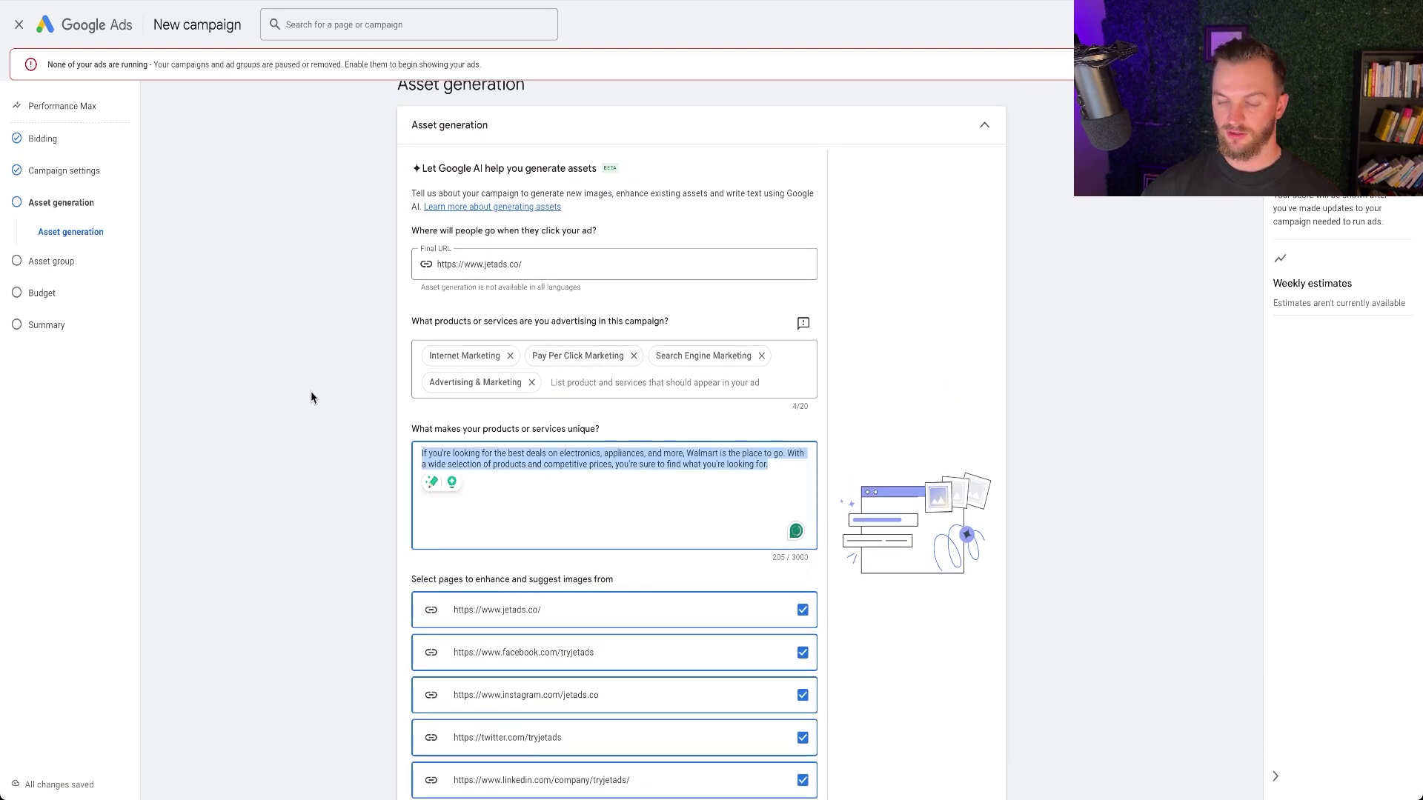
pyautogui.press('BackSpace')
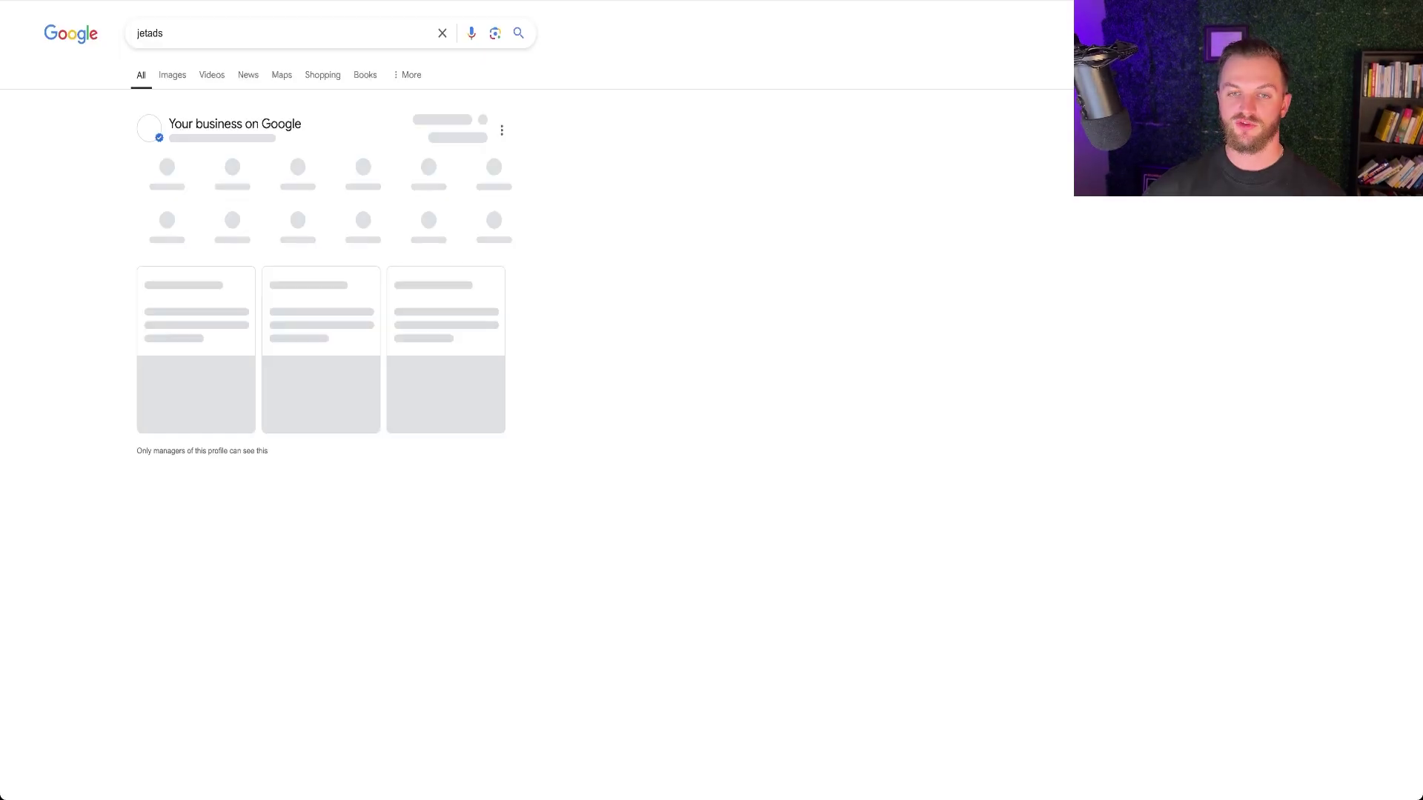
pyautogui.scroll(-3, 248, 365)
pyautogui.scroll(3, 254, 374)
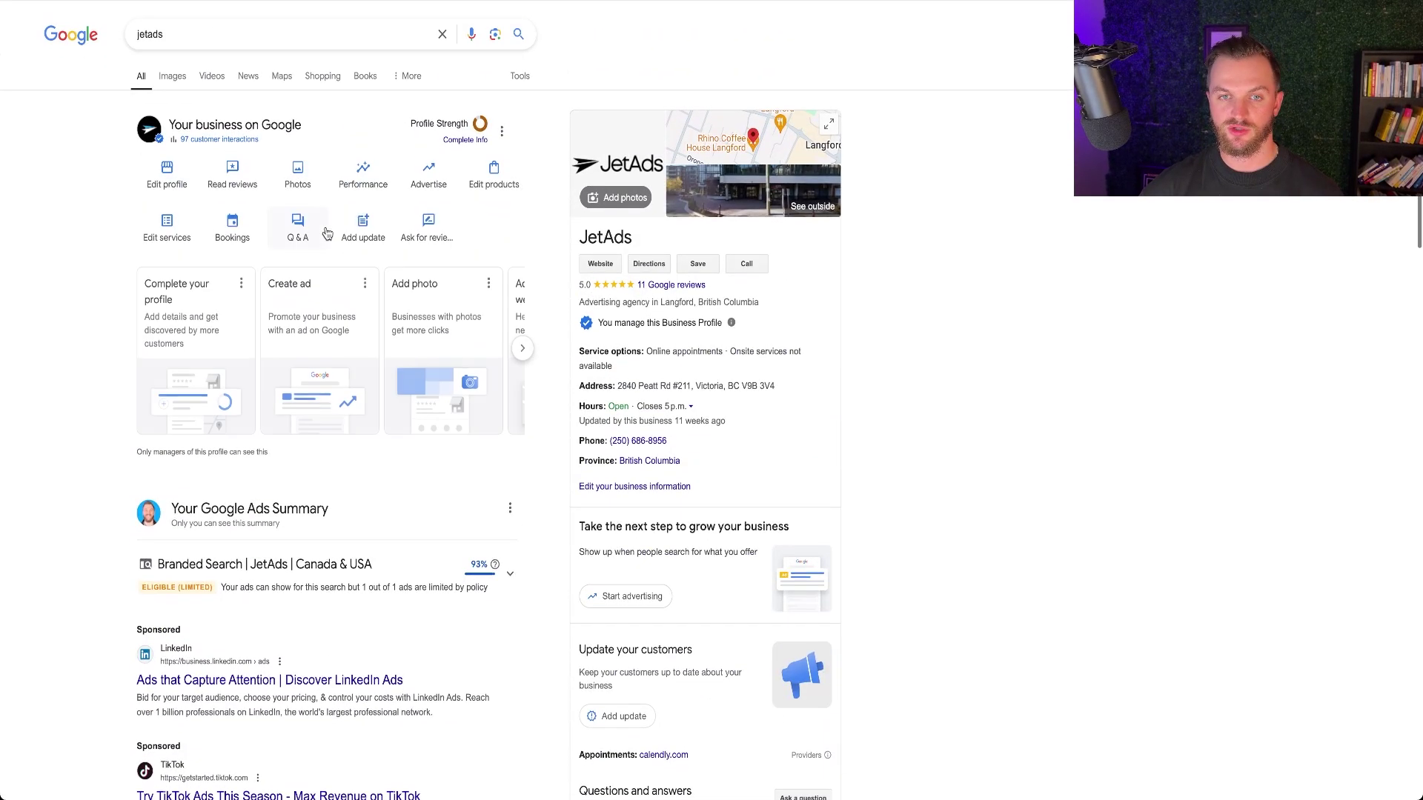
pyautogui.scroll(-10, 260, 334)
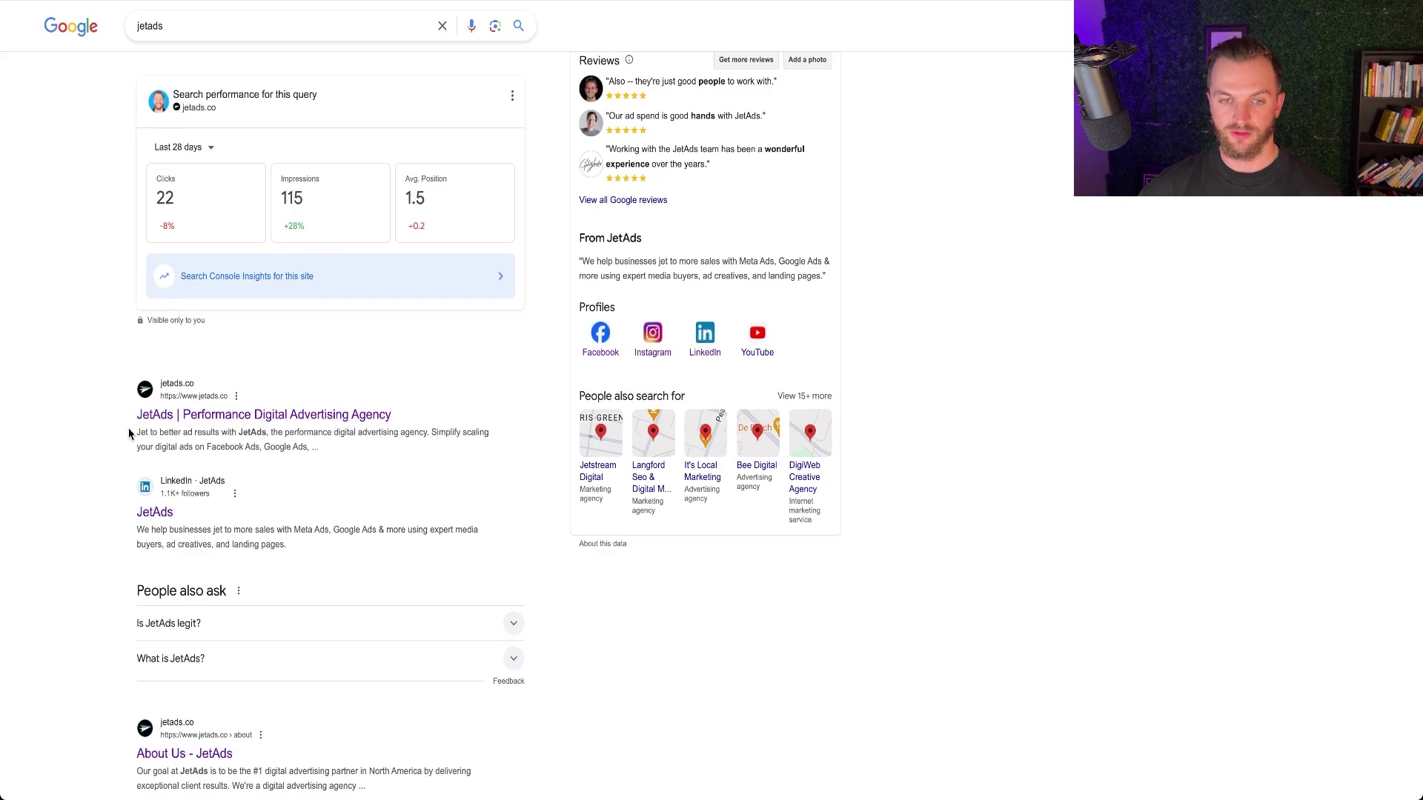
pyautogui.moveTo(129, 435); pyautogui.dragTo(308, 447)
pyautogui.hotkey('ctrl', 'c')
pyautogui.scroll(9, 338, 446)
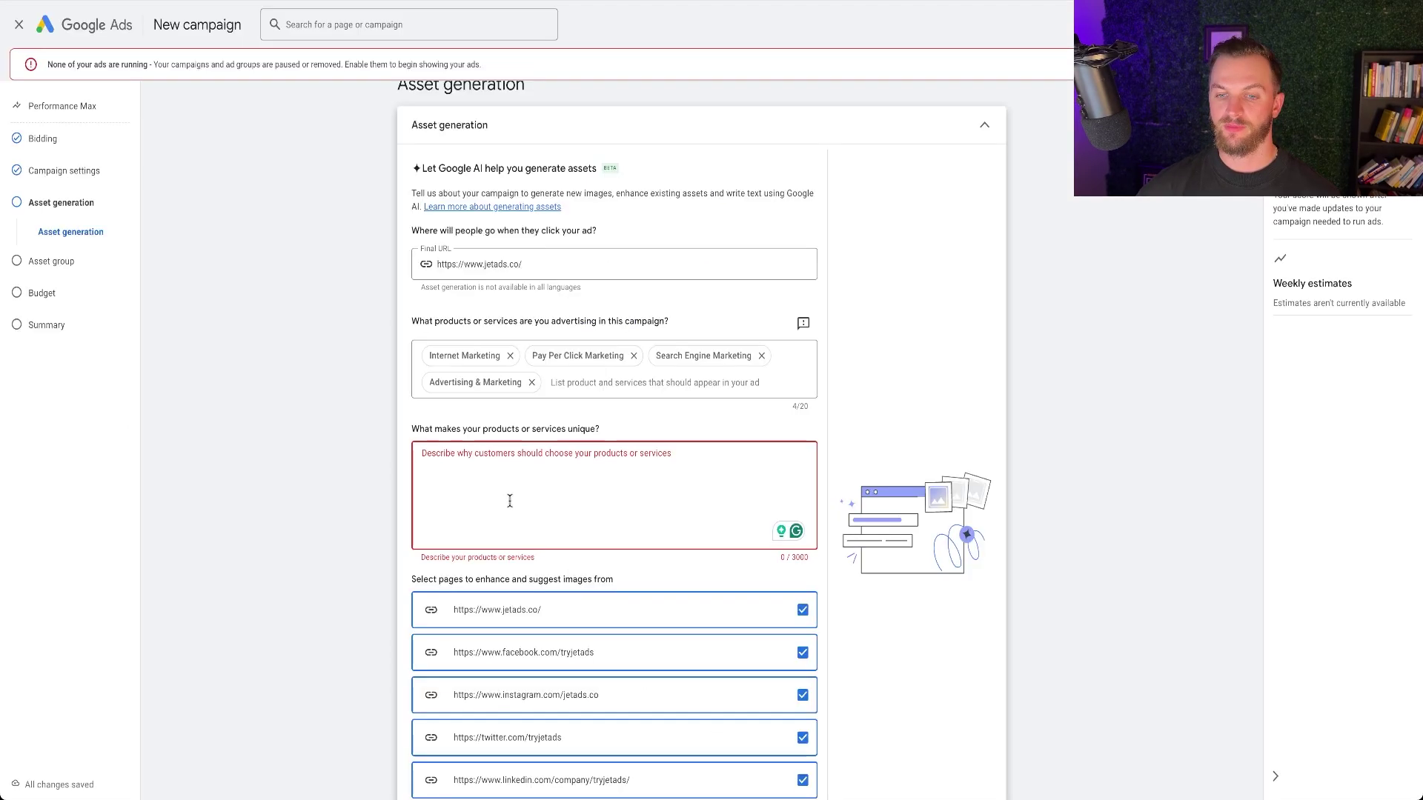
pyautogui.hotkey('ctrl', 'v')
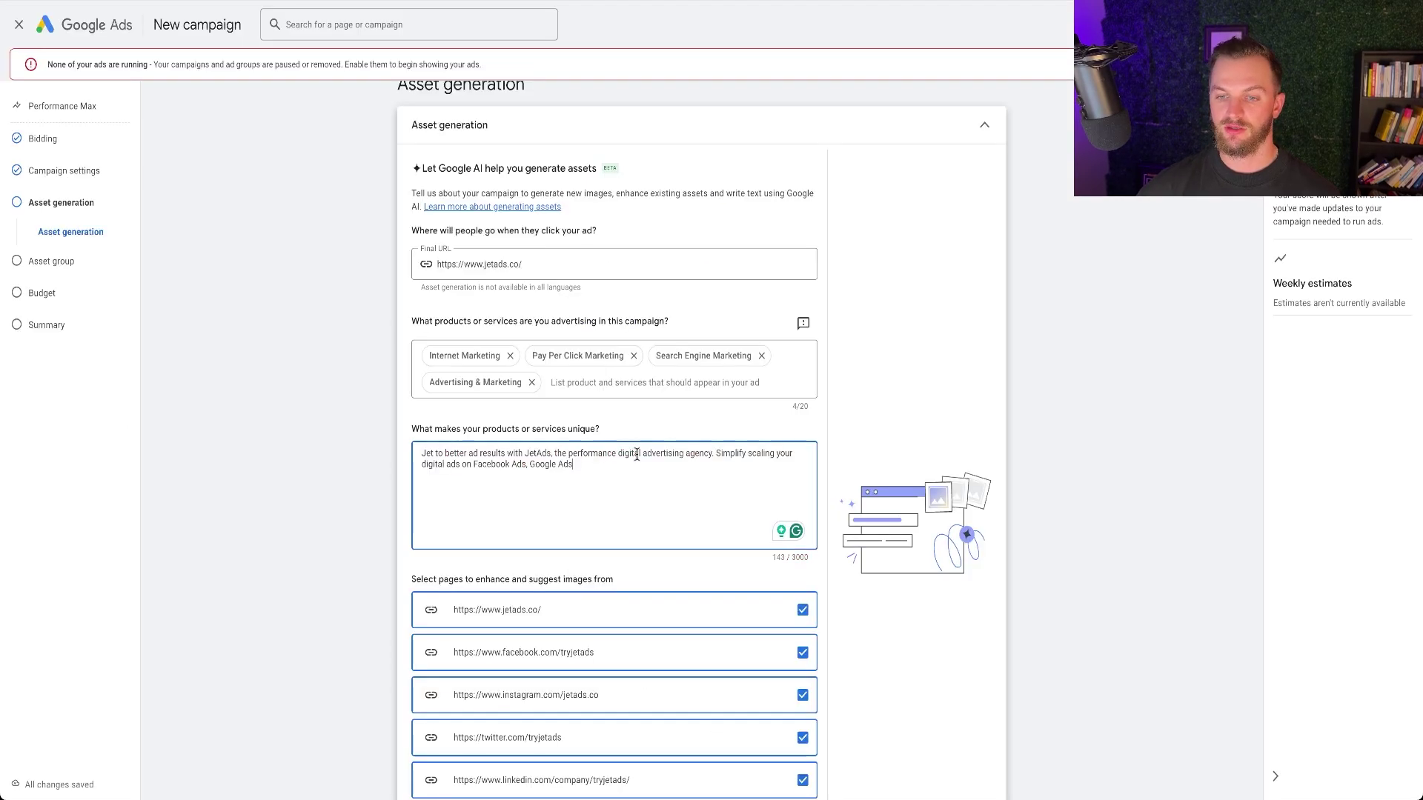
pyautogui.write(', TikTok ads & more')
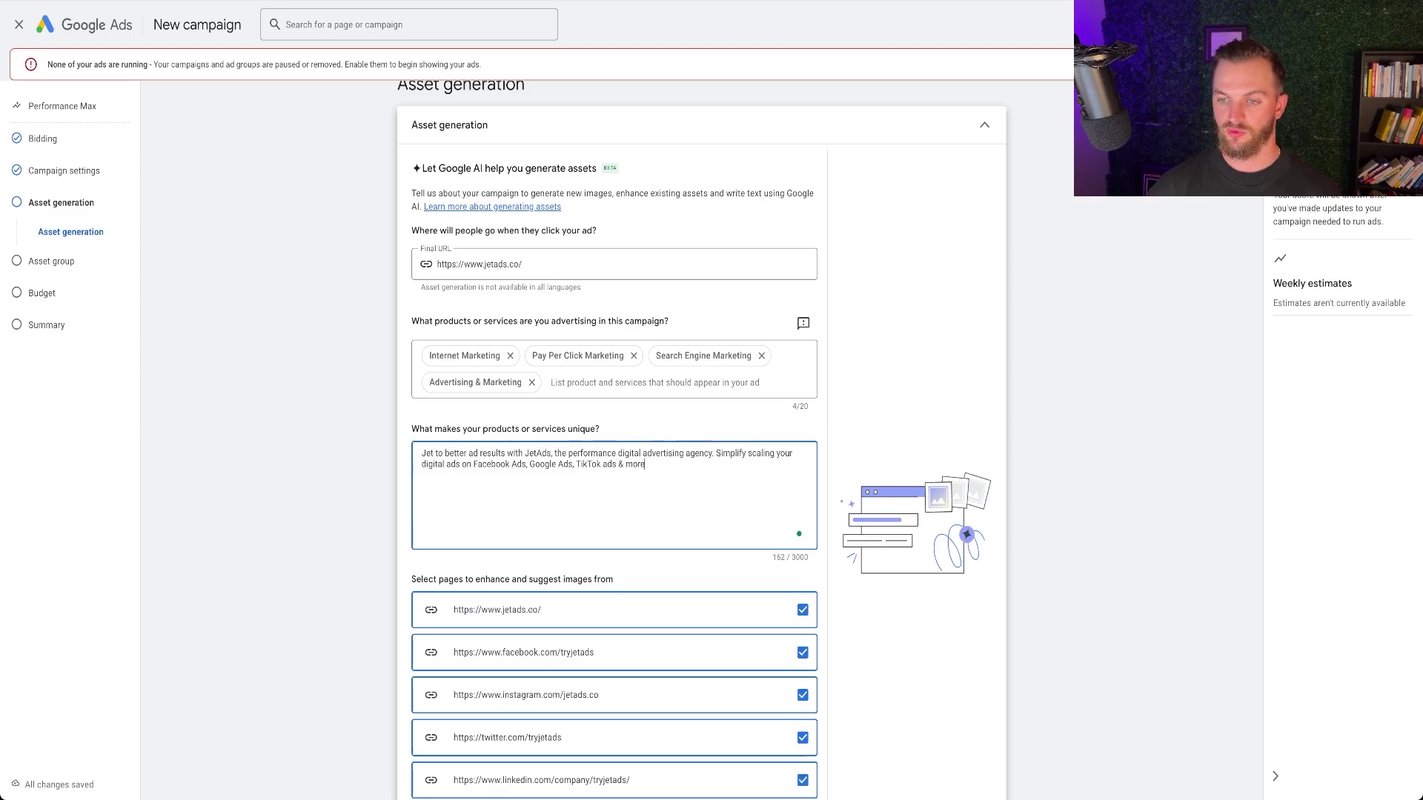
# - Generate the assets with Google AI and name the asset group "Remarketing Assets 1"
pyautogui.scroll(-3, 864, 639)
pyautogui.click(950, 764)
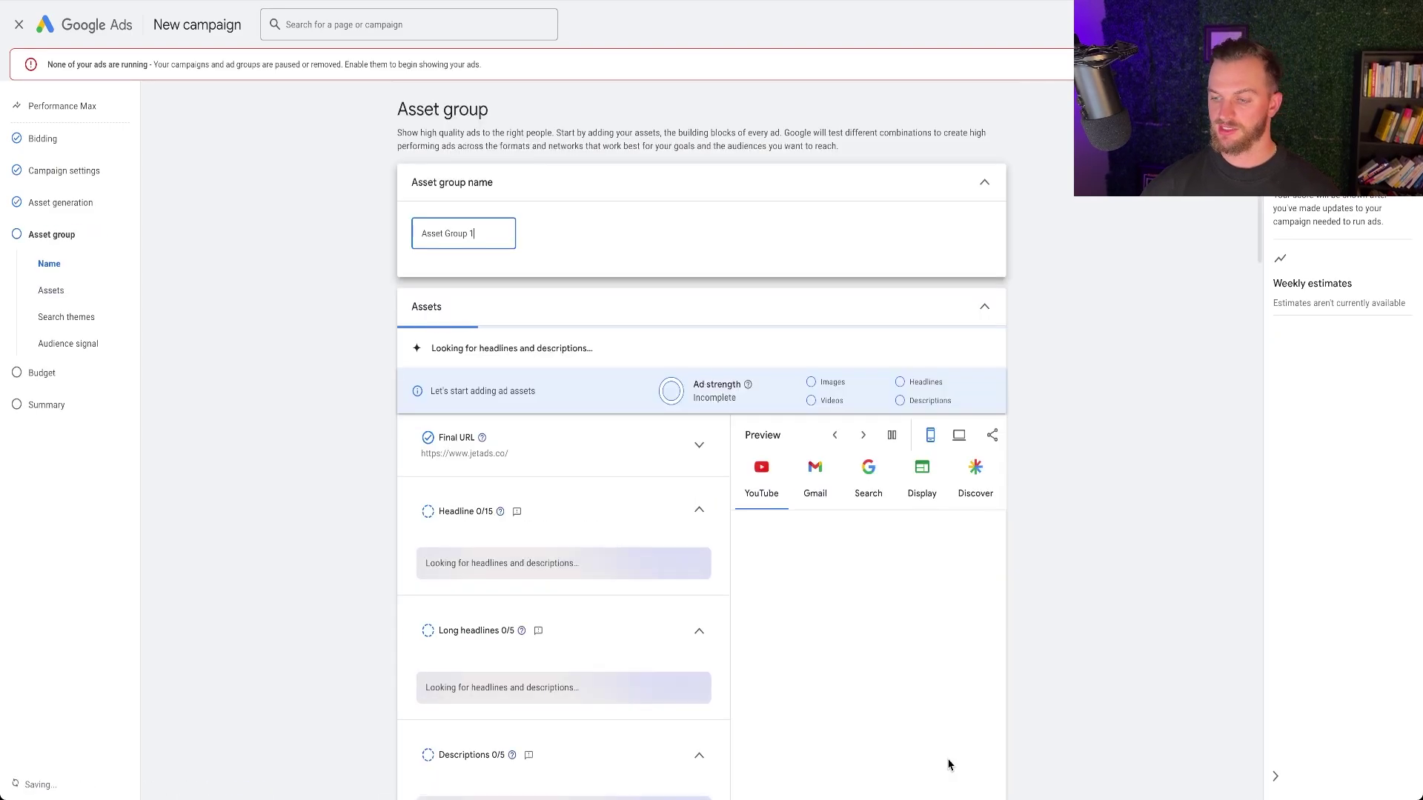
pyautogui.moveTo(489, 233); pyautogui.dragTo(375, 233)
pyautogui.write('Re')
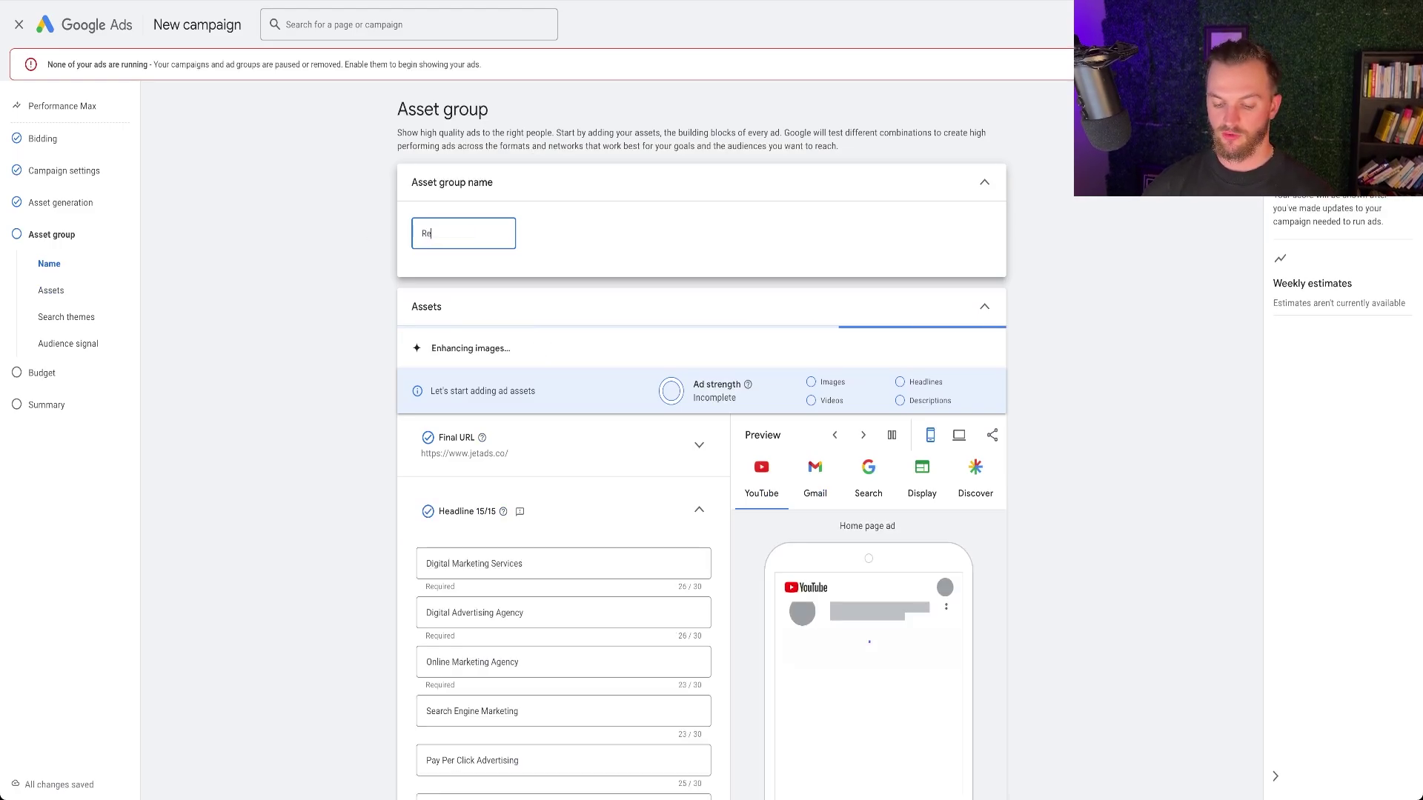
pyautogui.write('marketing Assets 1')
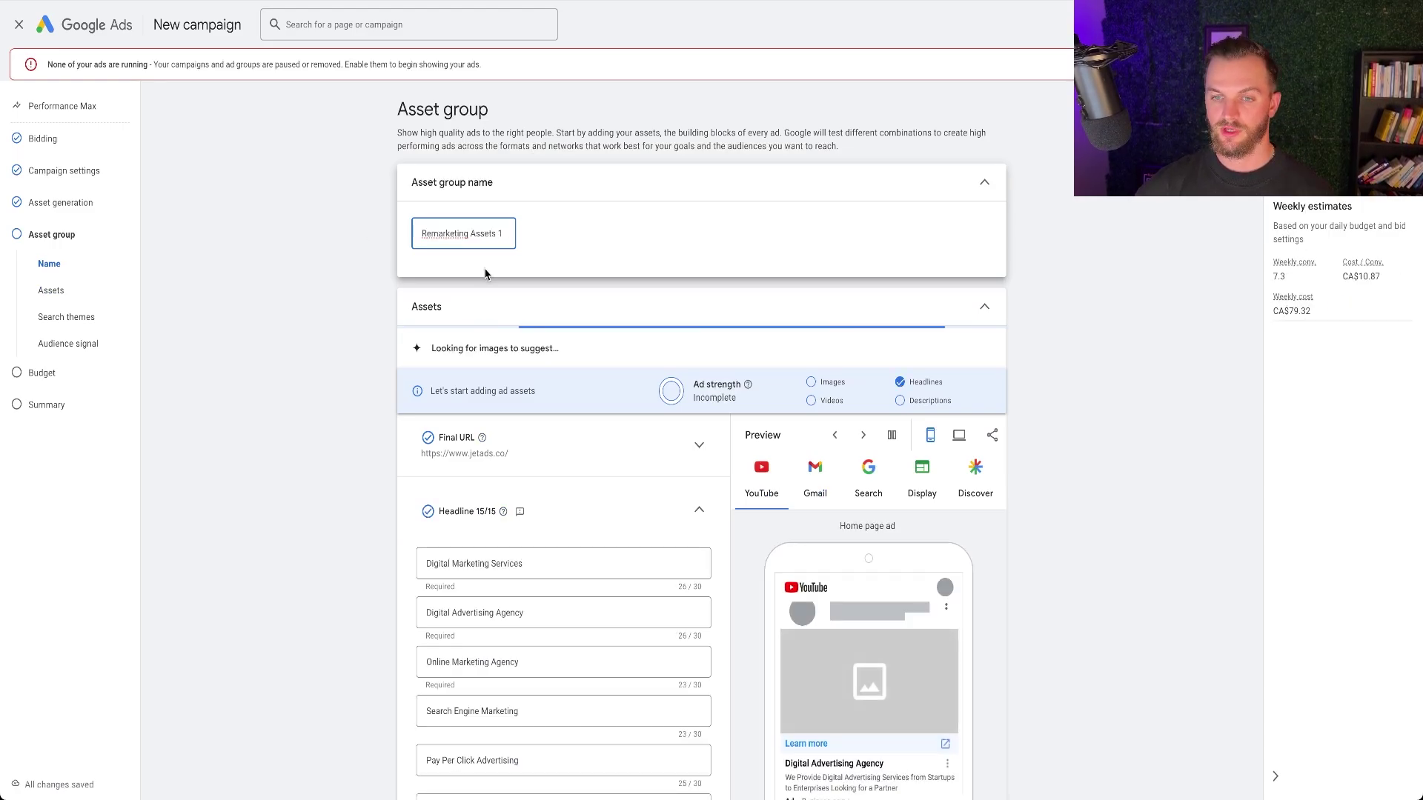
# - Review the generated headlines, long headlines and descriptions, along with the suggested images and logos
pyautogui.scroll(-5, 590, 359)
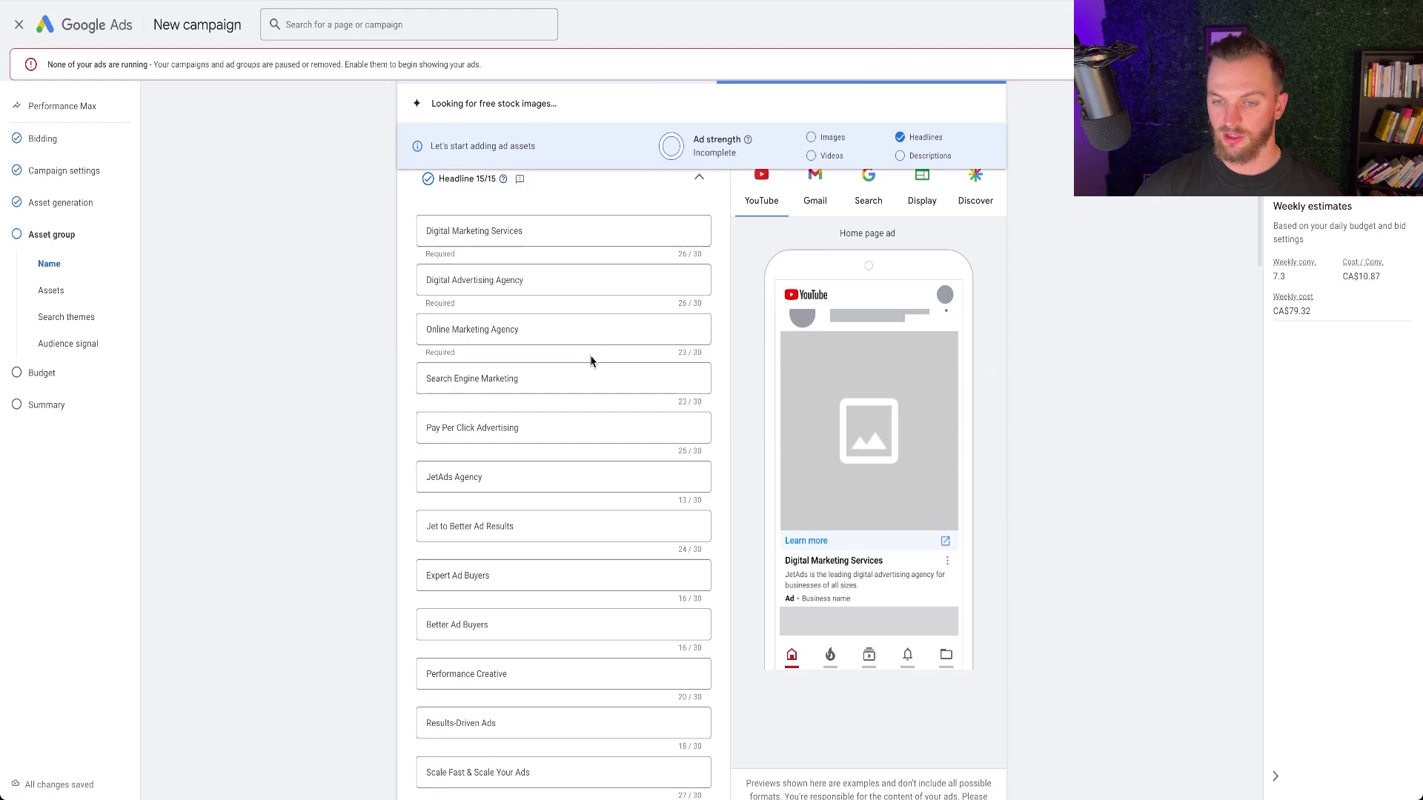
pyautogui.scroll(-3, 591, 361)
pyautogui.scroll(-4, 591, 361)
pyautogui.write('1')
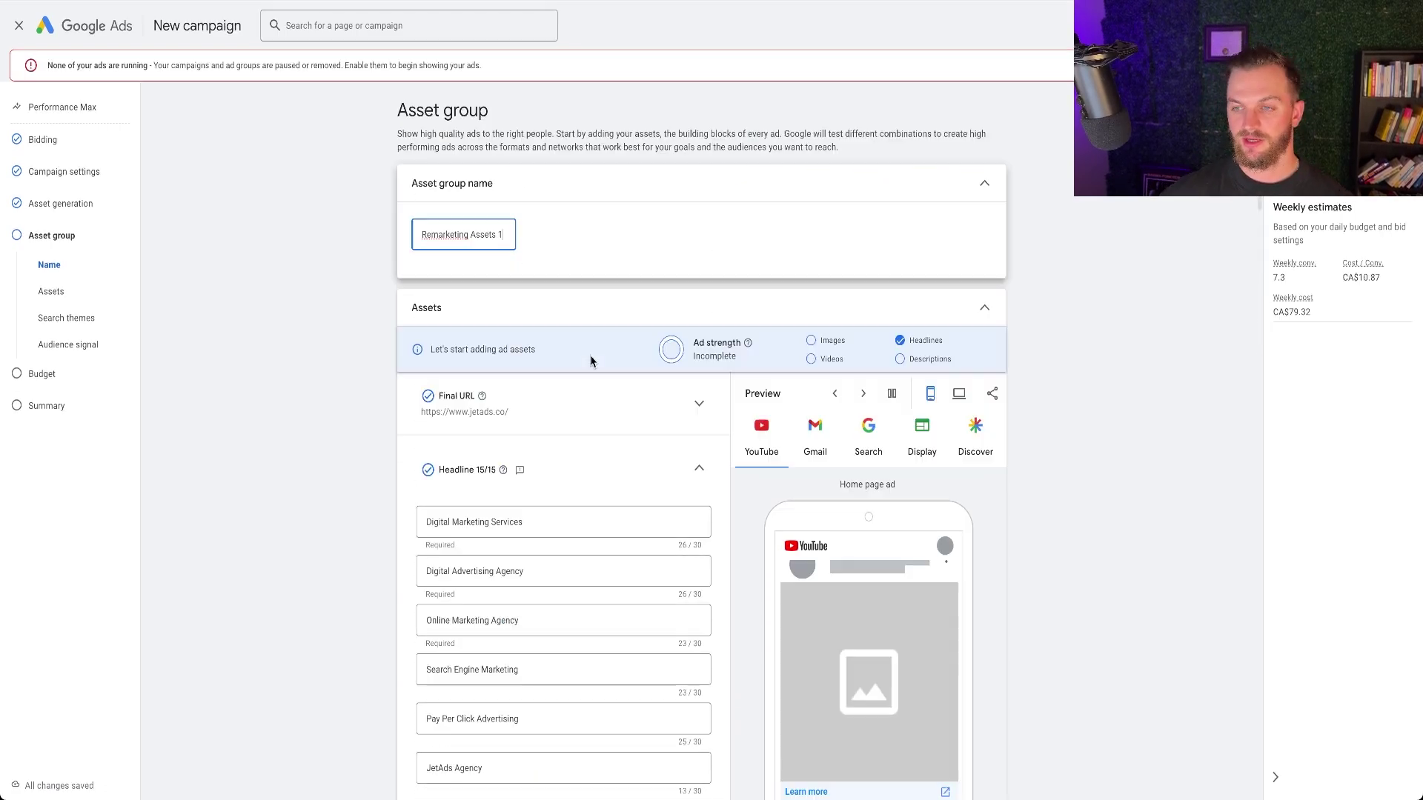
pyautogui.scroll(-4, 591, 361)
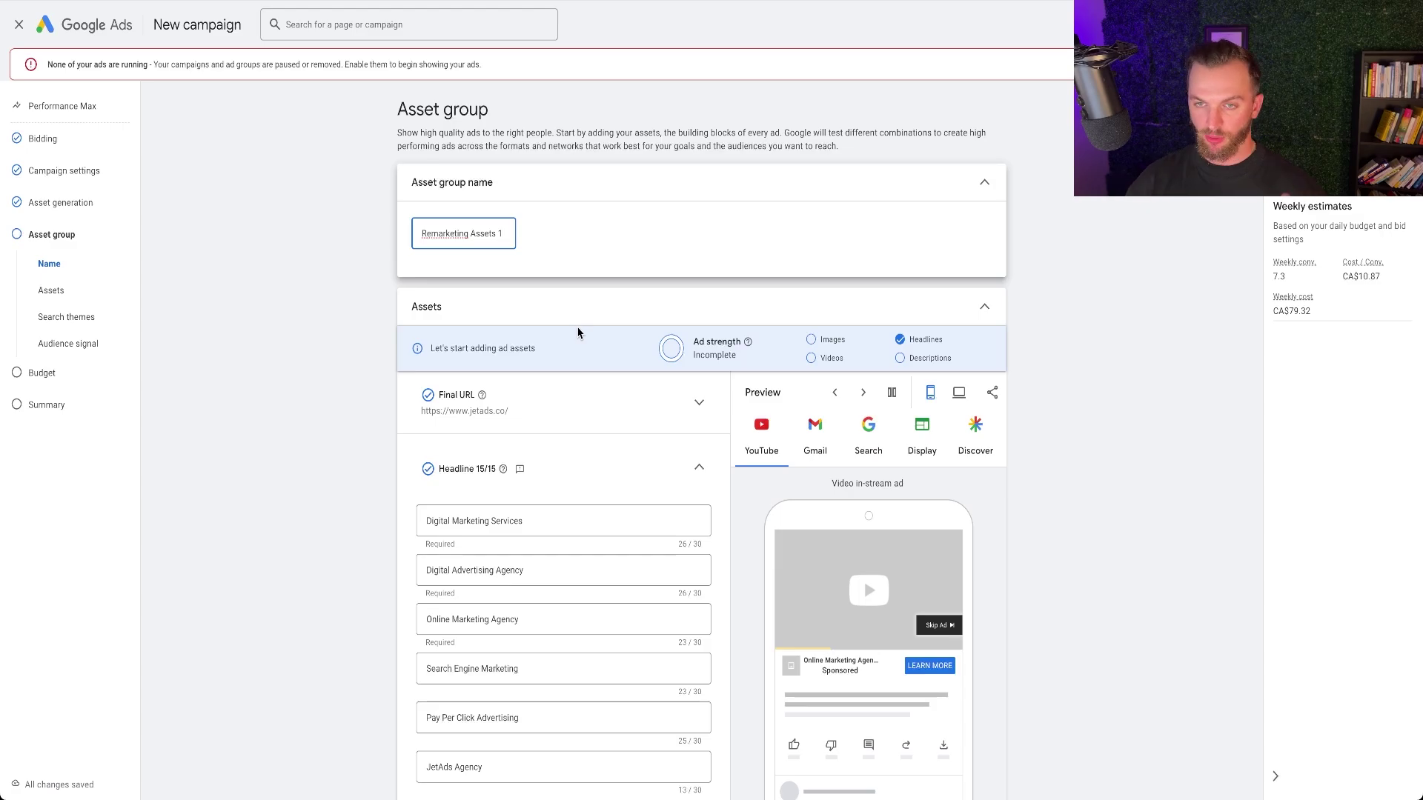
pyautogui.scroll(-3, 578, 333)
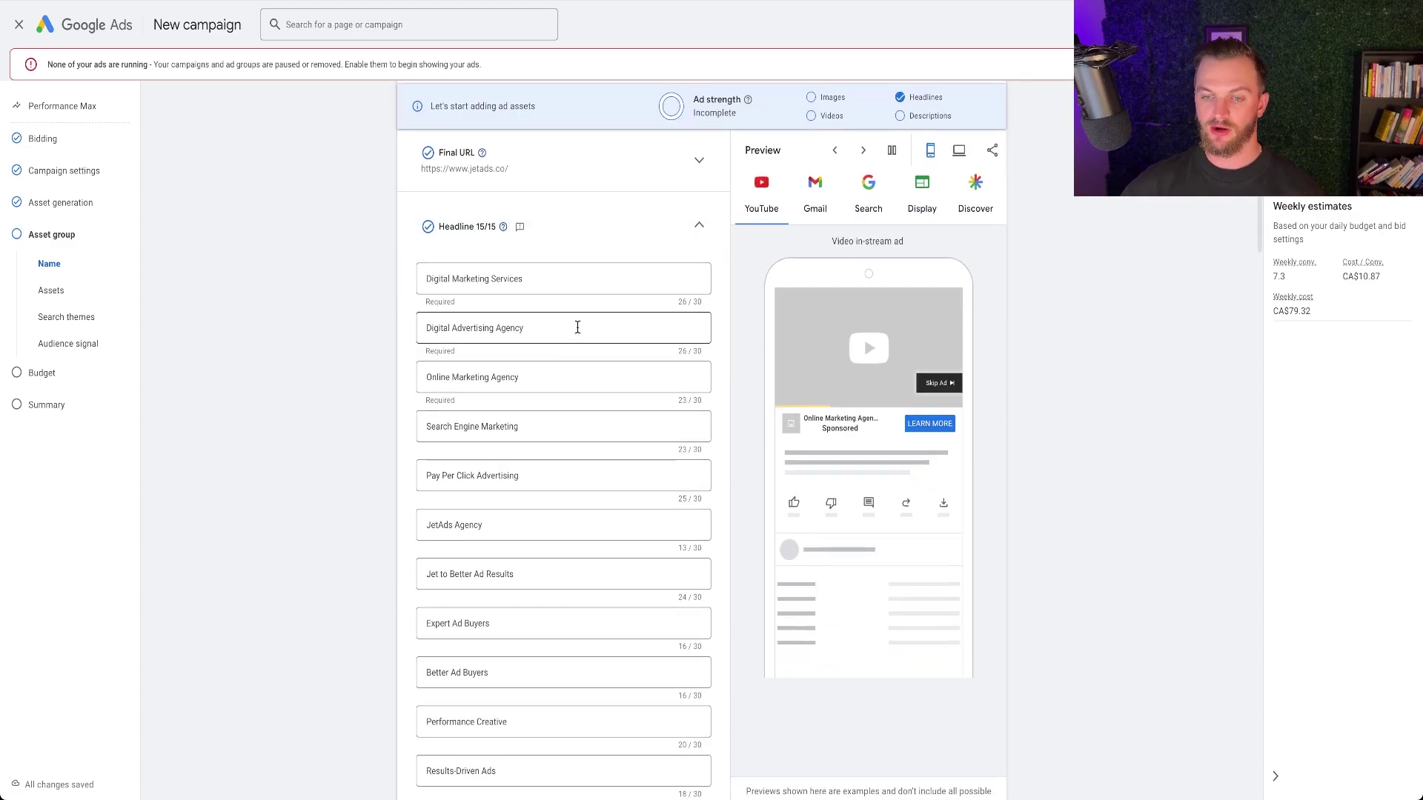
pyautogui.scroll(-10, 578, 330)
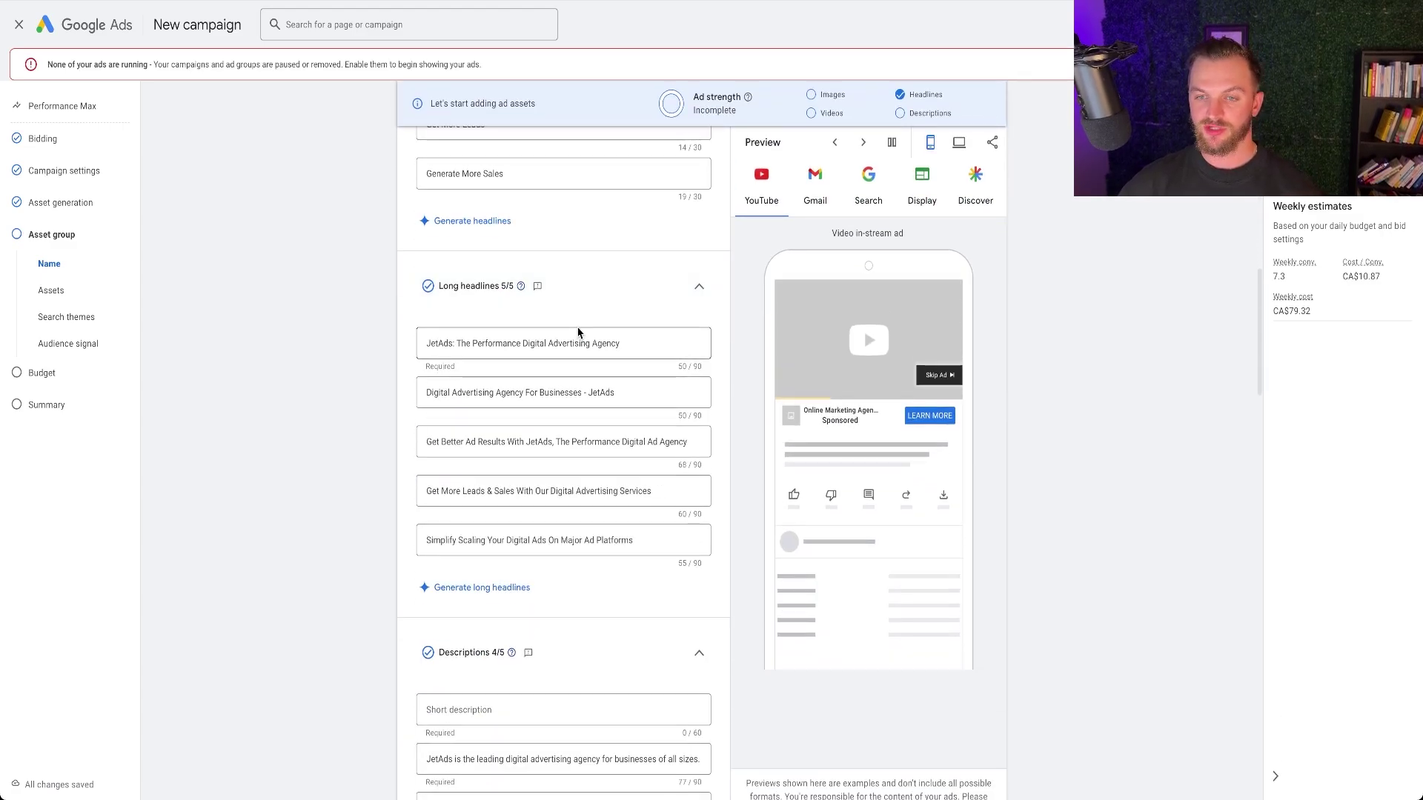
pyautogui.scroll(-8, 578, 332)
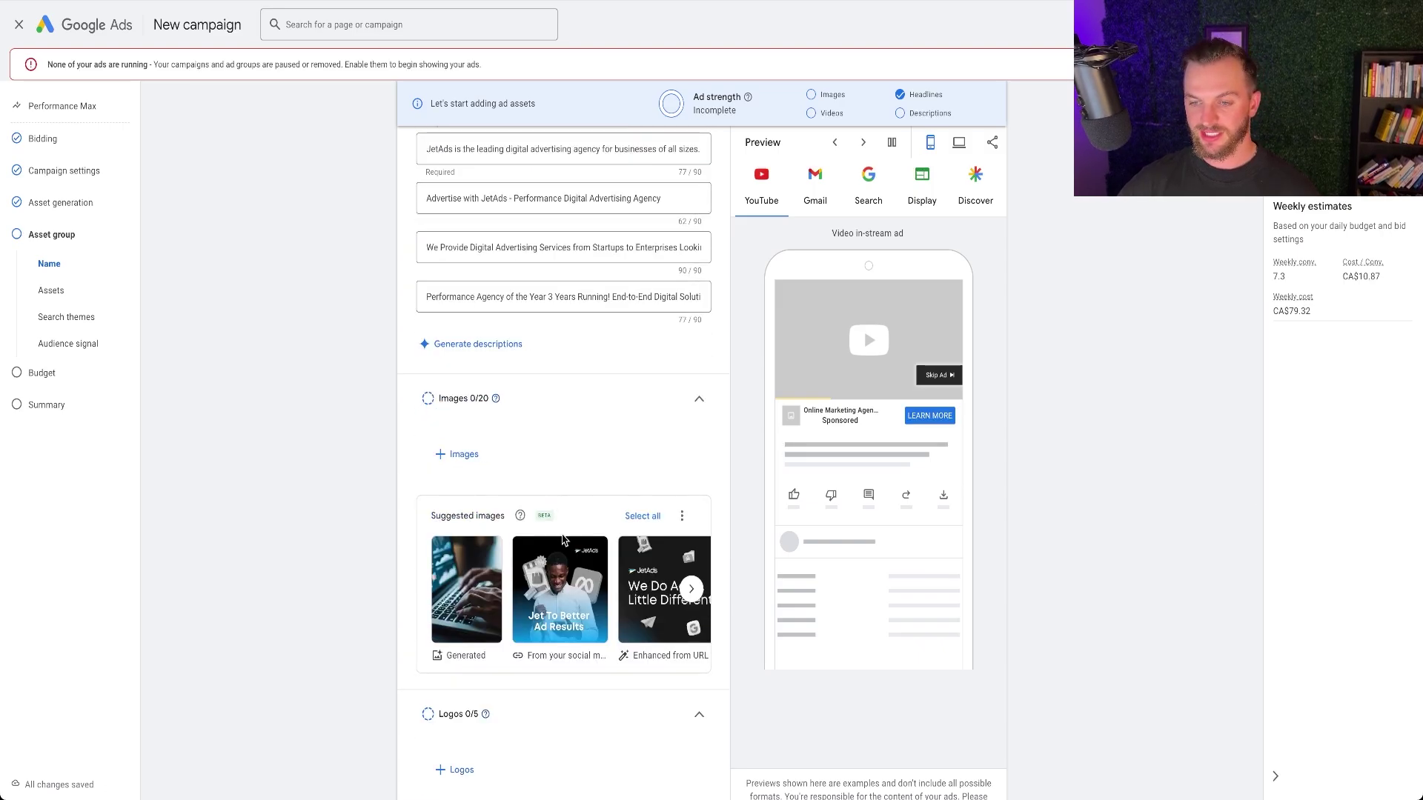
pyautogui.scroll(-1, 577, 482)
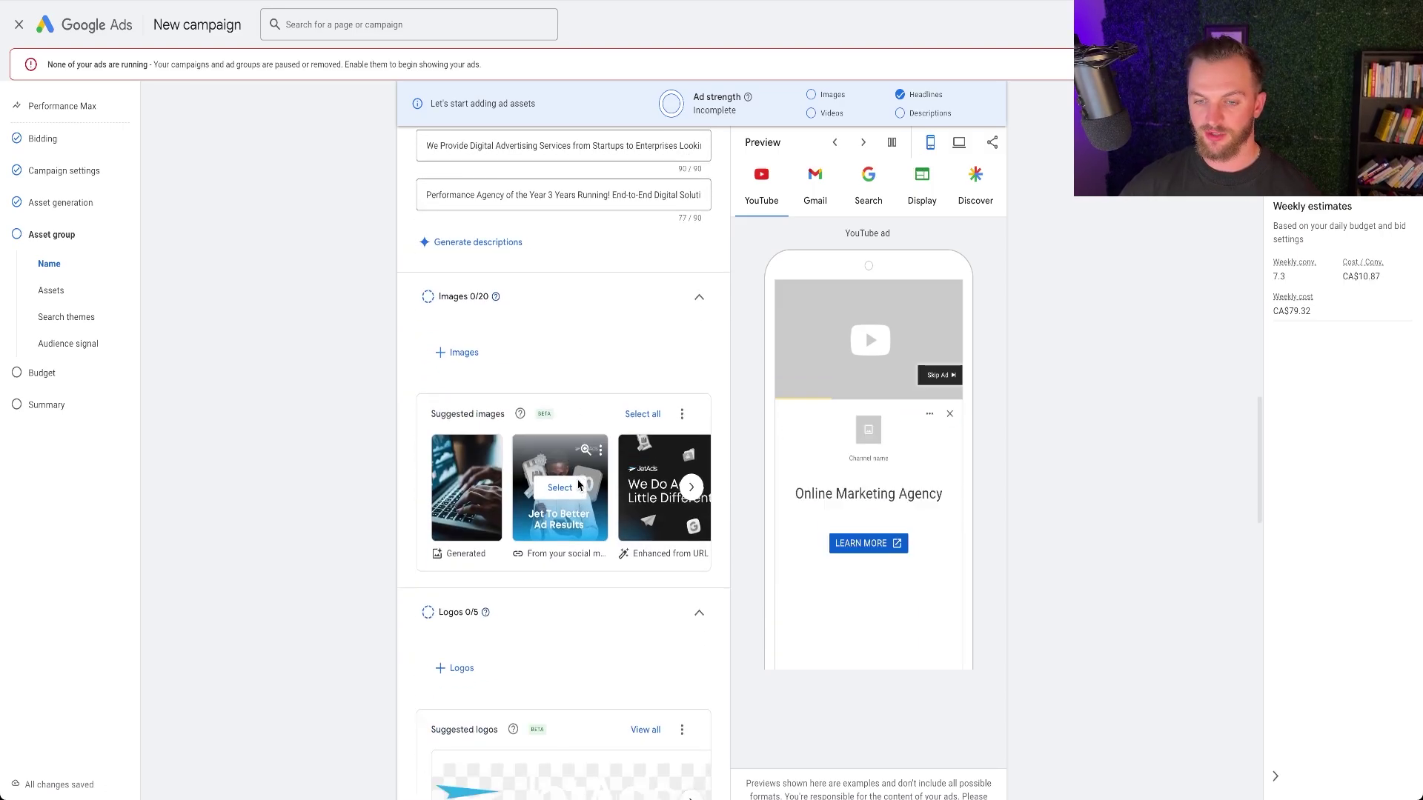
pyautogui.scroll(-5, 563, 437)
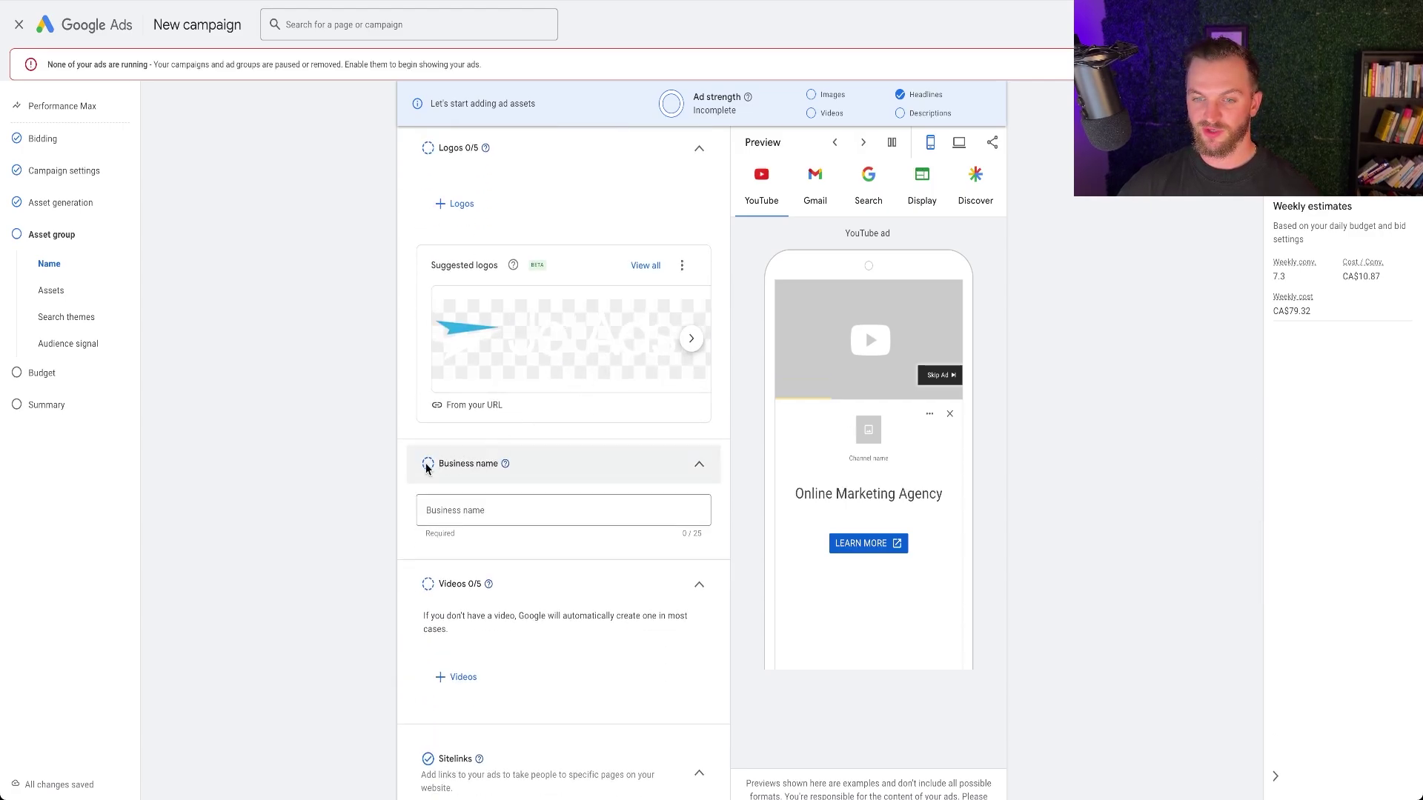
# - Set the business name to JetAds and select all suggested images for the asset group
pyautogui.click(458, 511)
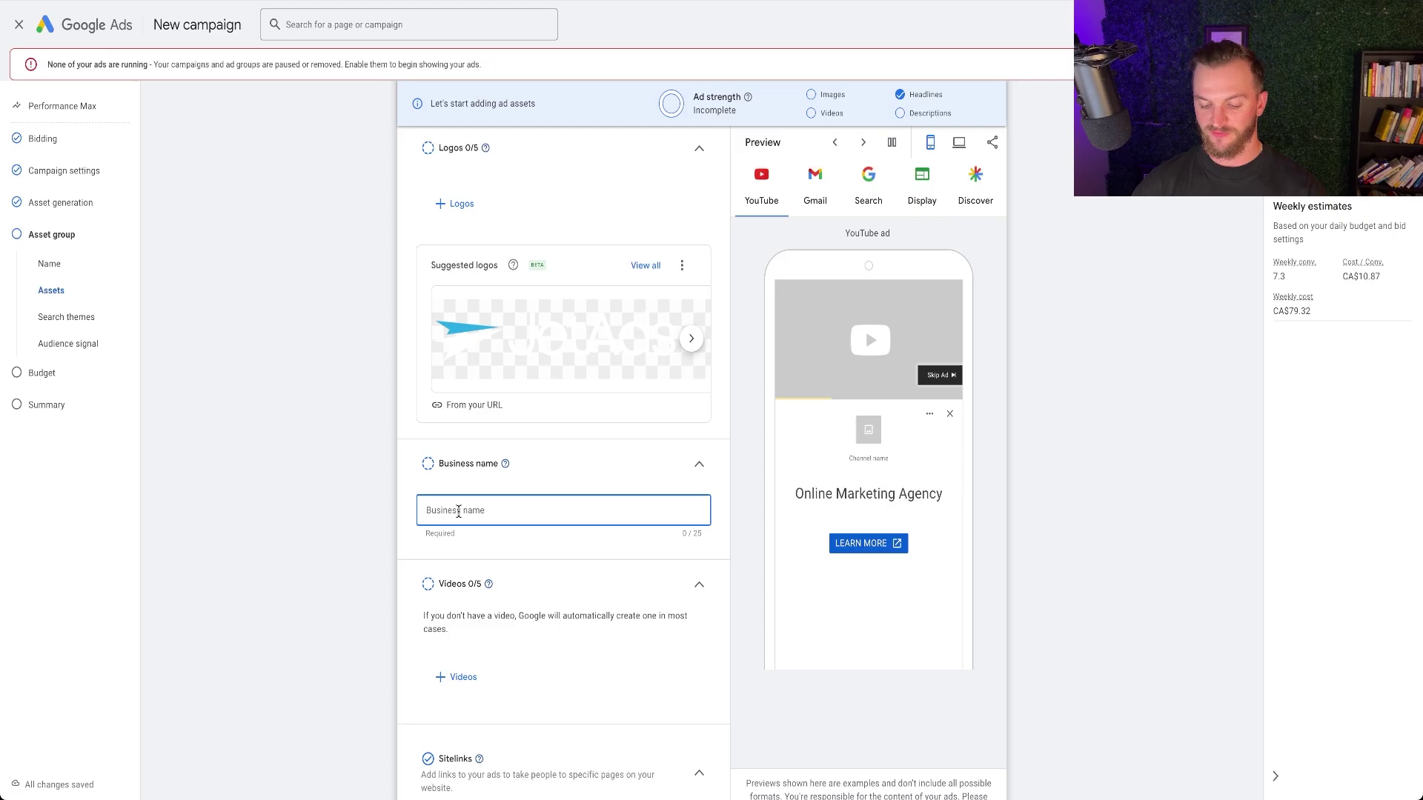
pyautogui.scroll(4, 563, 370)
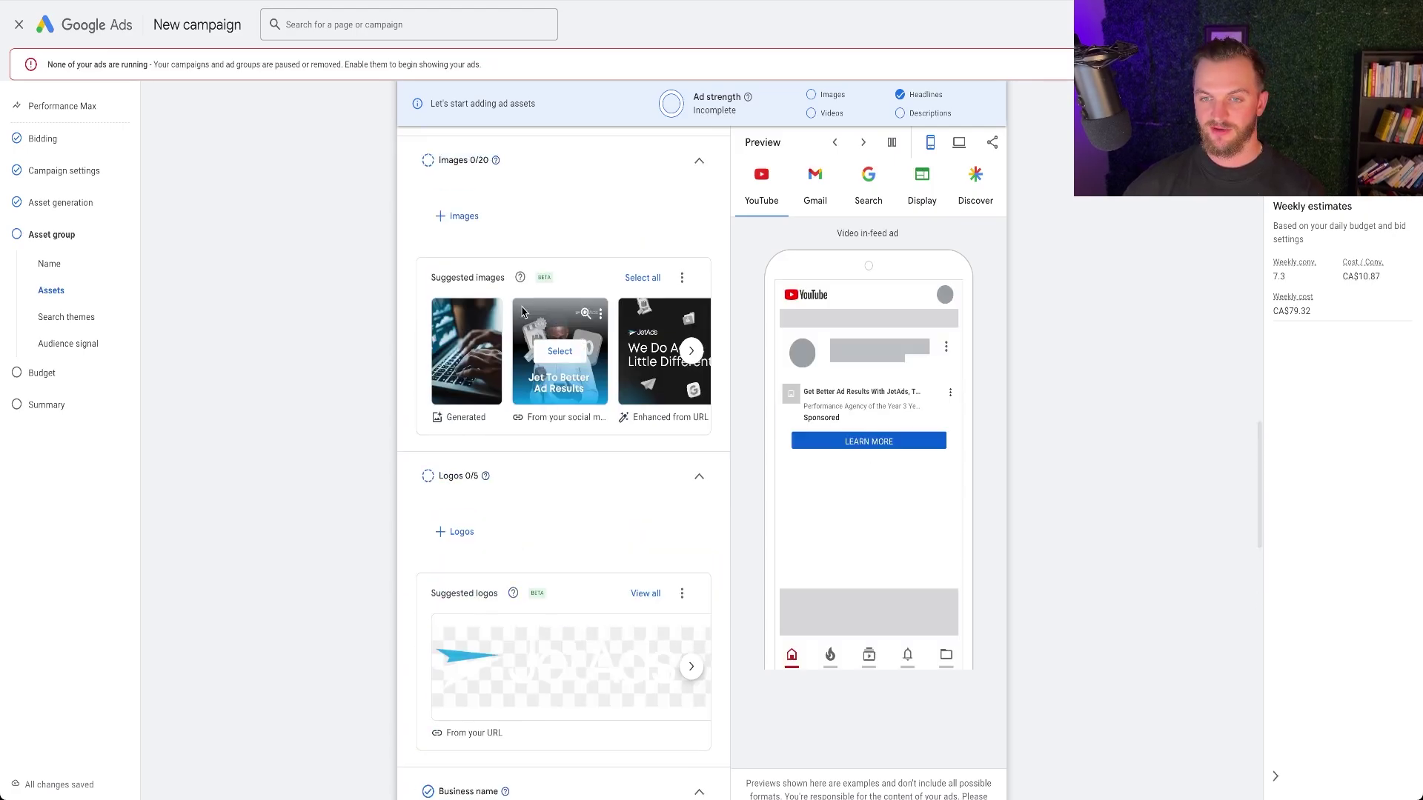
pyautogui.click(643, 279)
# - Add the four YouTube videos from the asset library to the asset group and save the selection
pyautogui.scroll(-6, 575, 546)
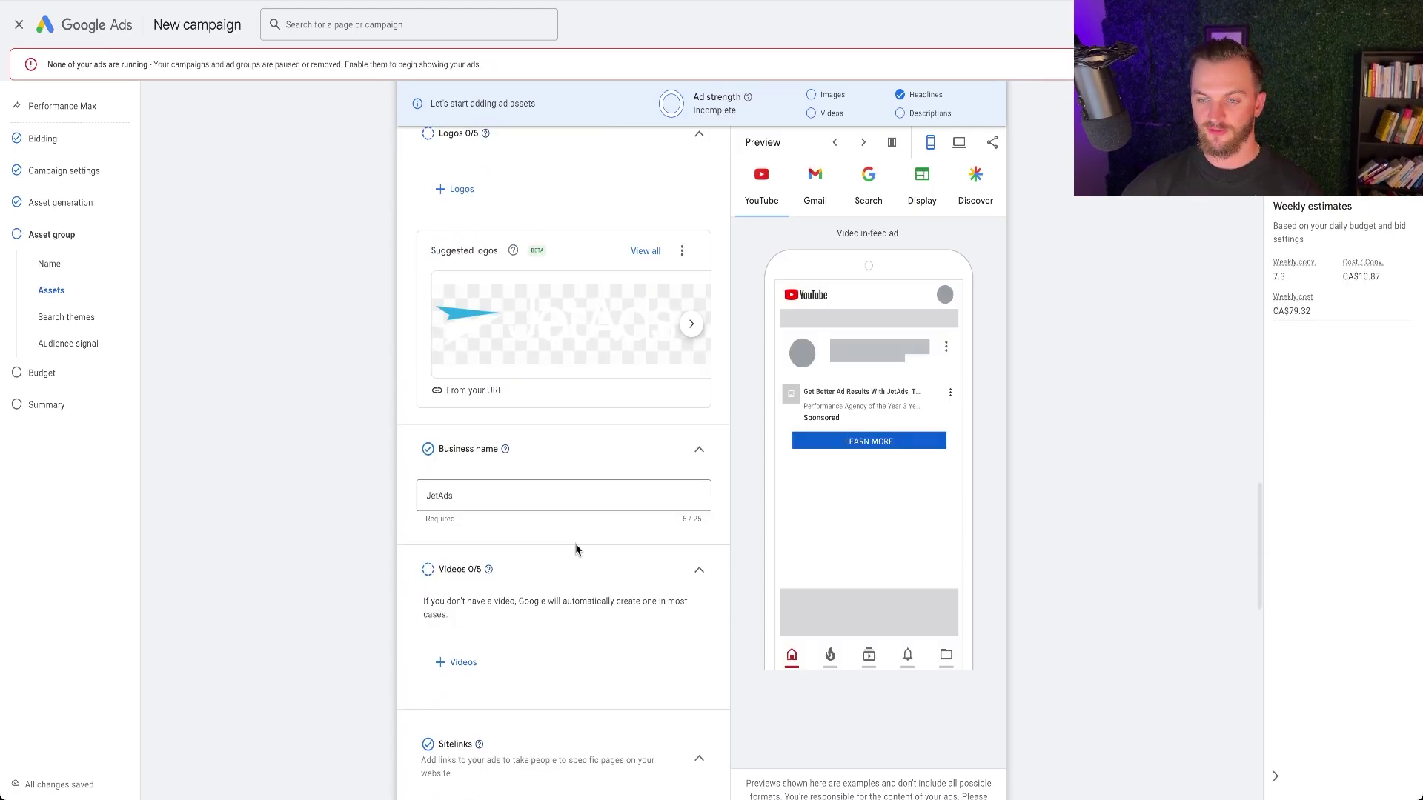
pyautogui.click(458, 493)
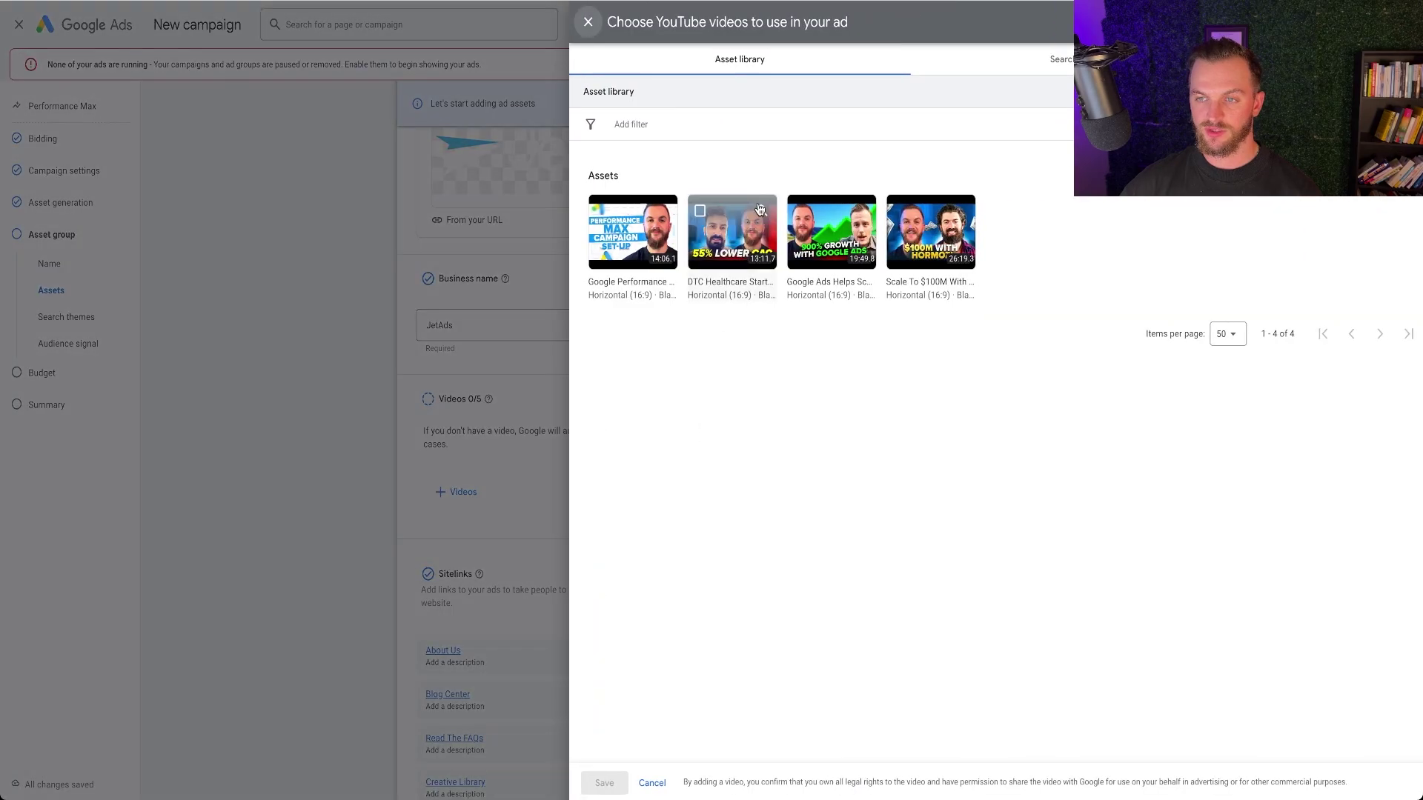
pyautogui.click(731, 231)
pyautogui.click(632, 231)
pyautogui.click(871, 244)
pyautogui.click(930, 231)
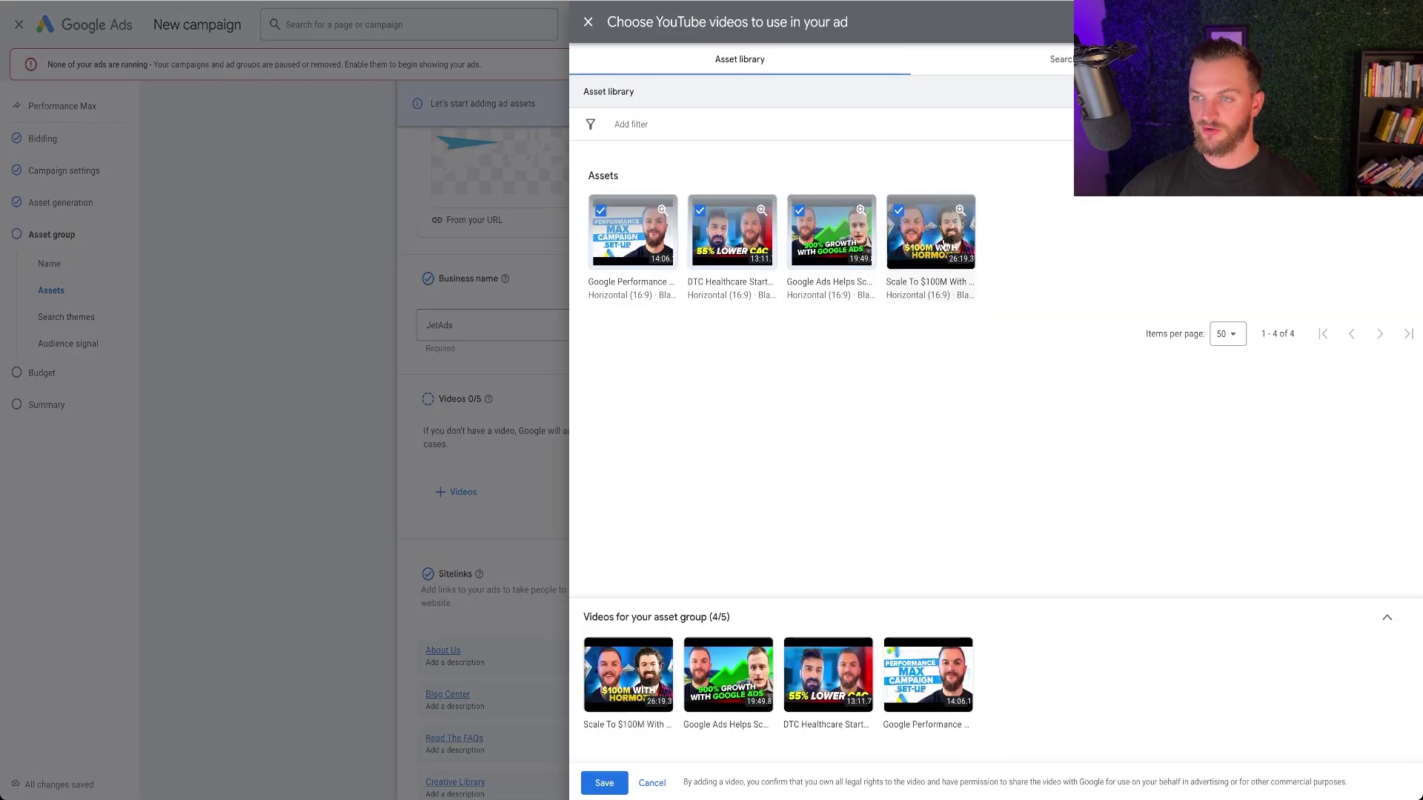
pyautogui.click(604, 783)
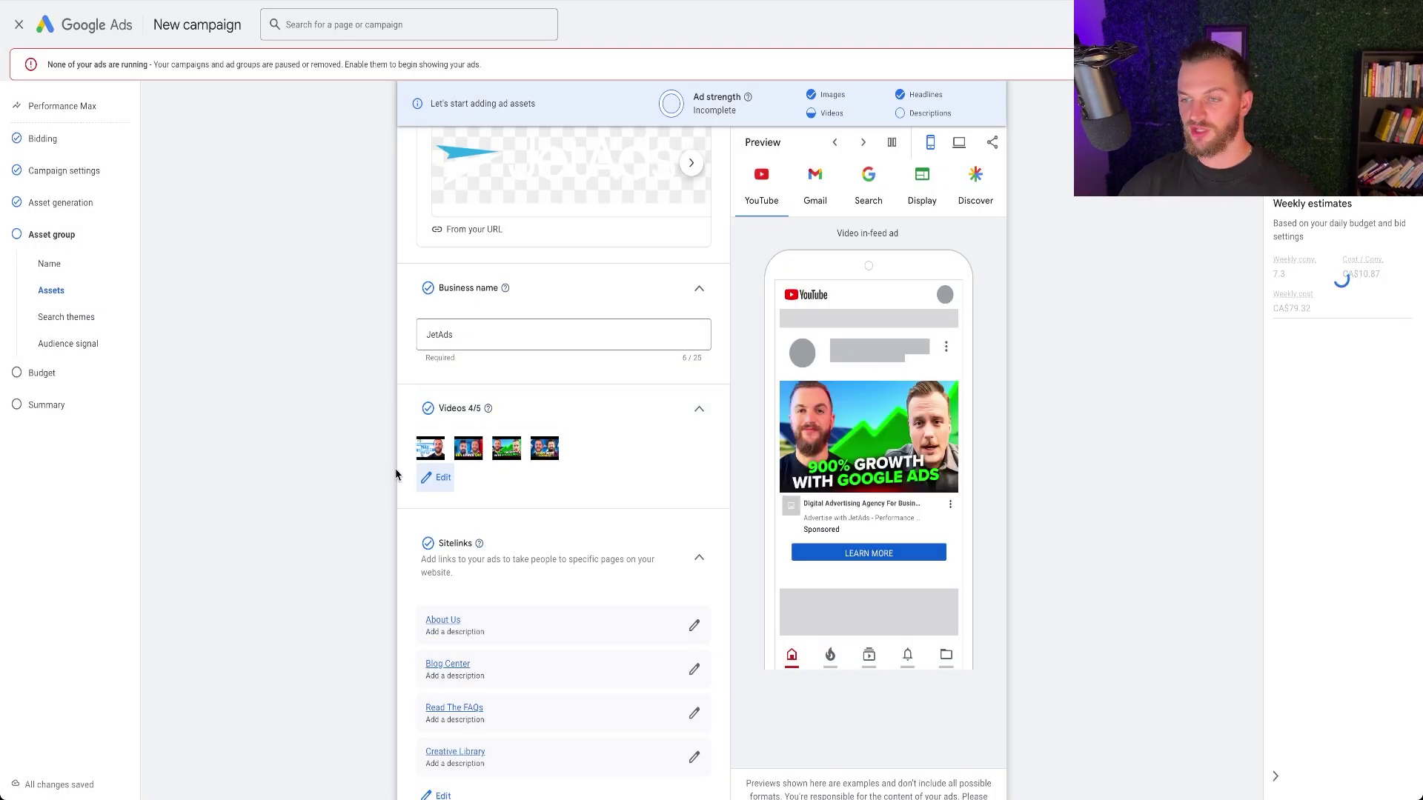
# - Review the asset group's sitelinks and call to action, along with its headlines and descriptions
pyautogui.scroll(-3, 498, 478)
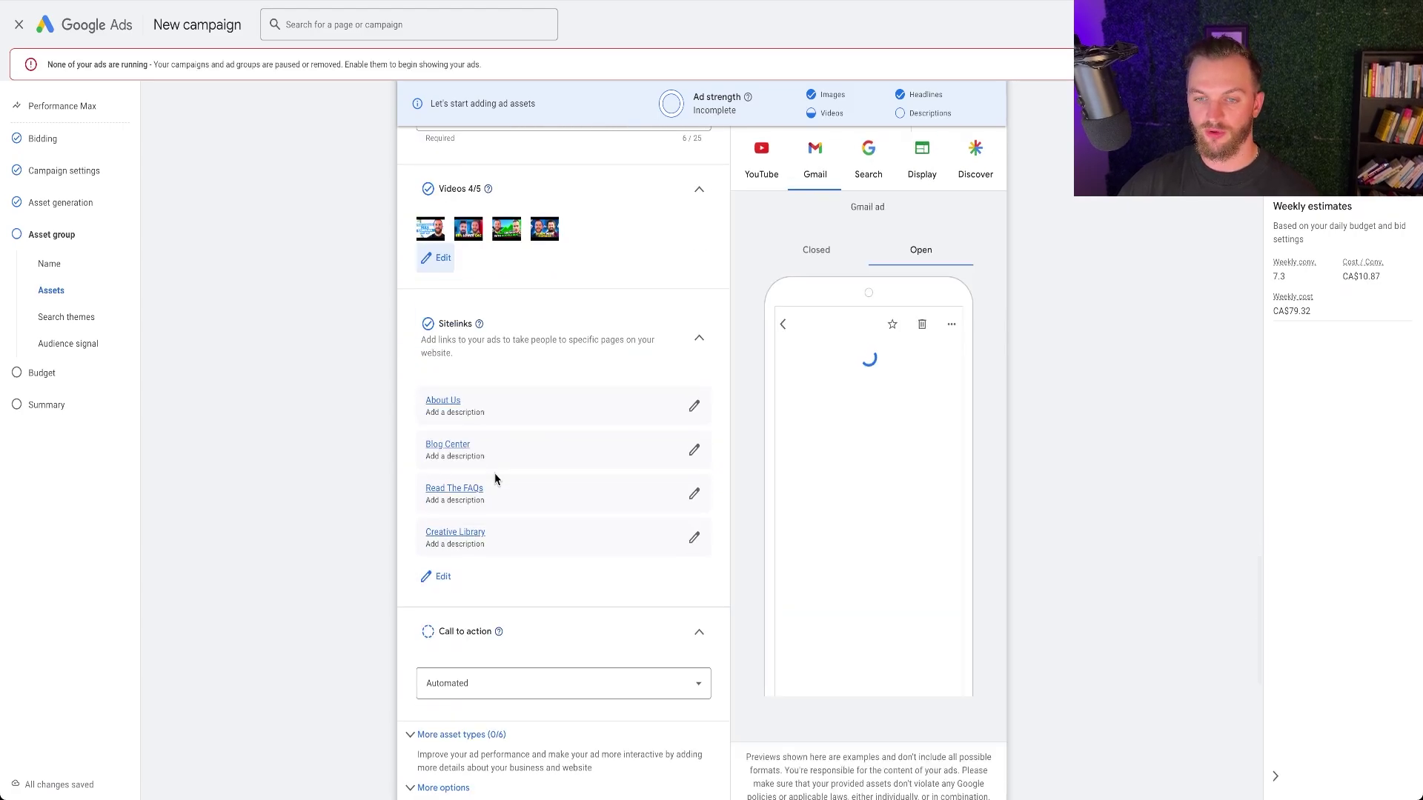
pyautogui.scroll(-1, 504, 470)
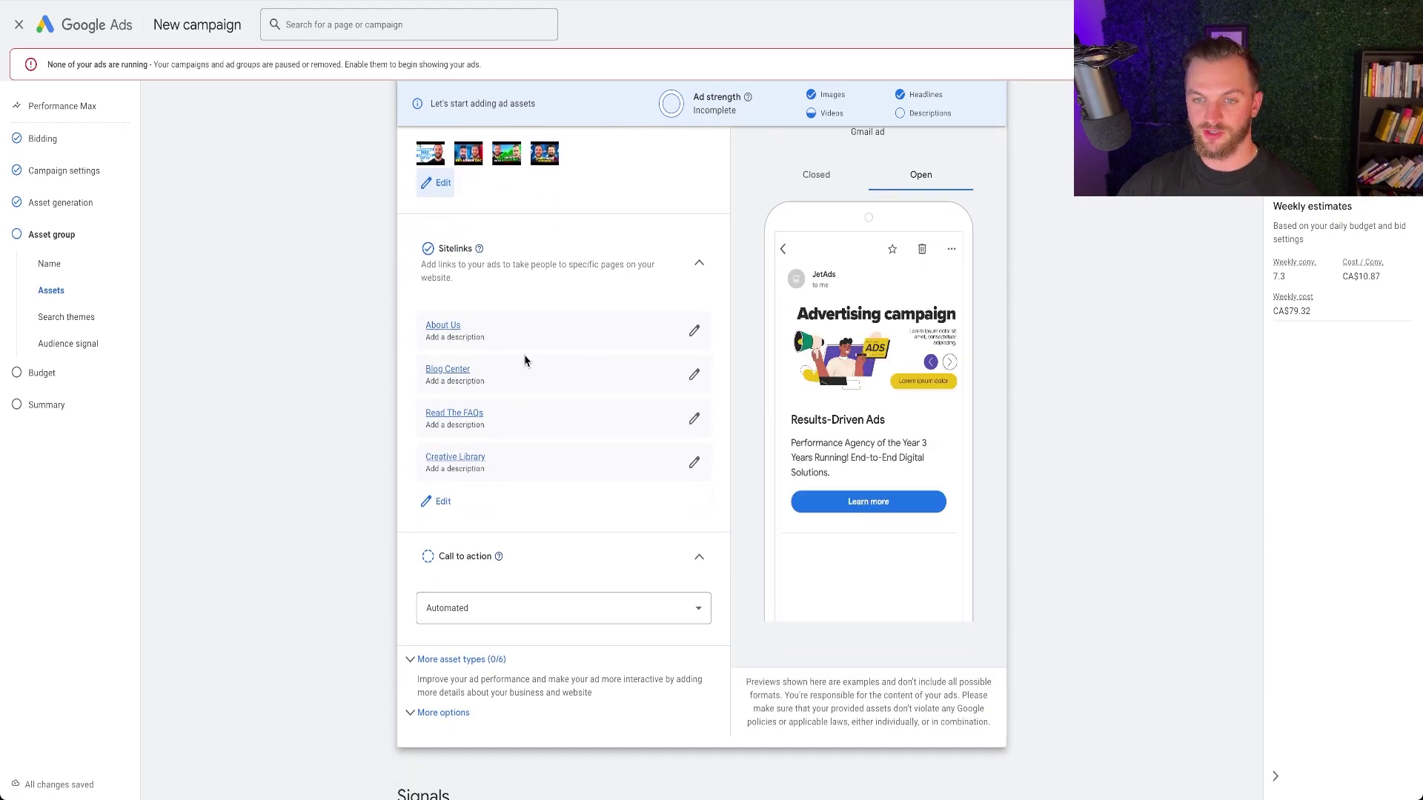
pyautogui.click(447, 369)
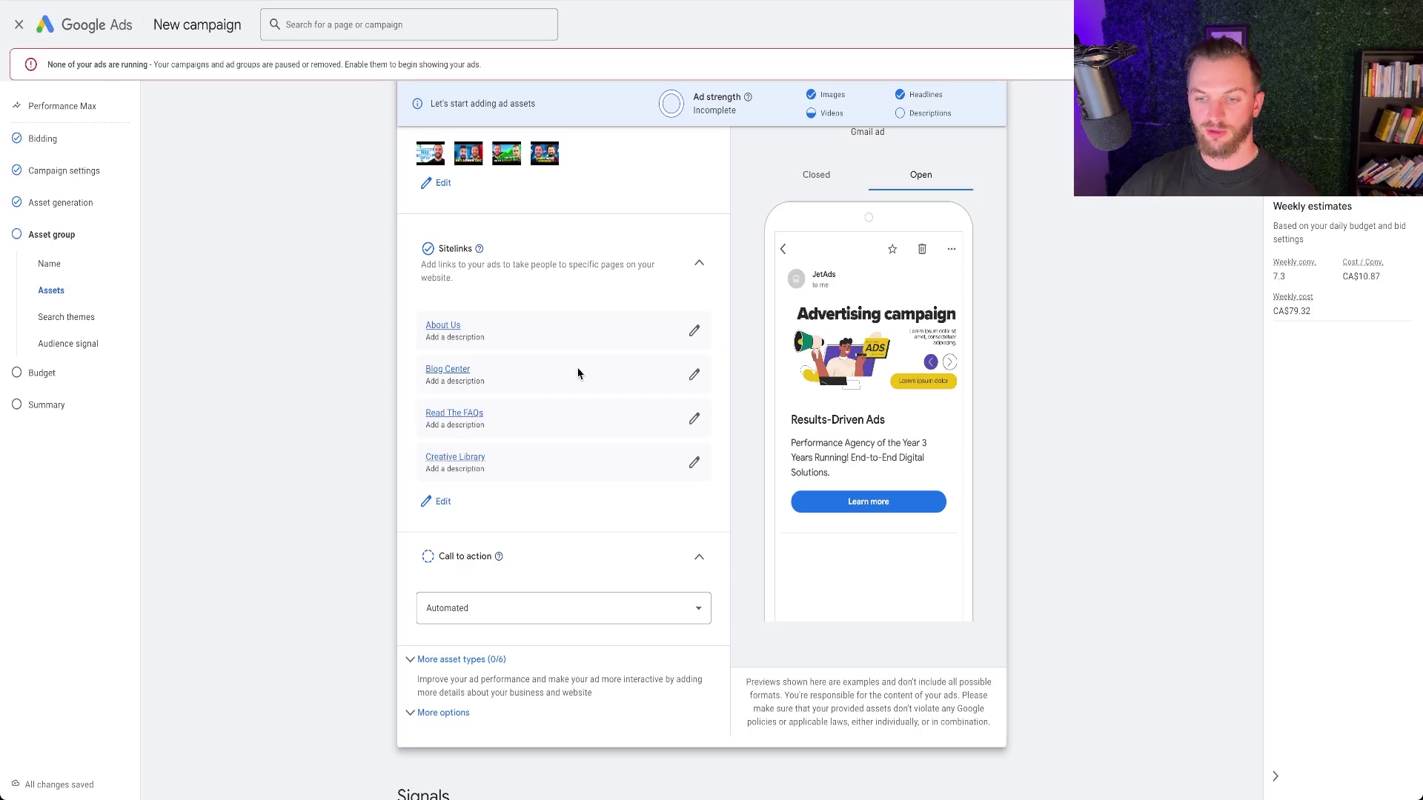
pyautogui.click(444, 326)
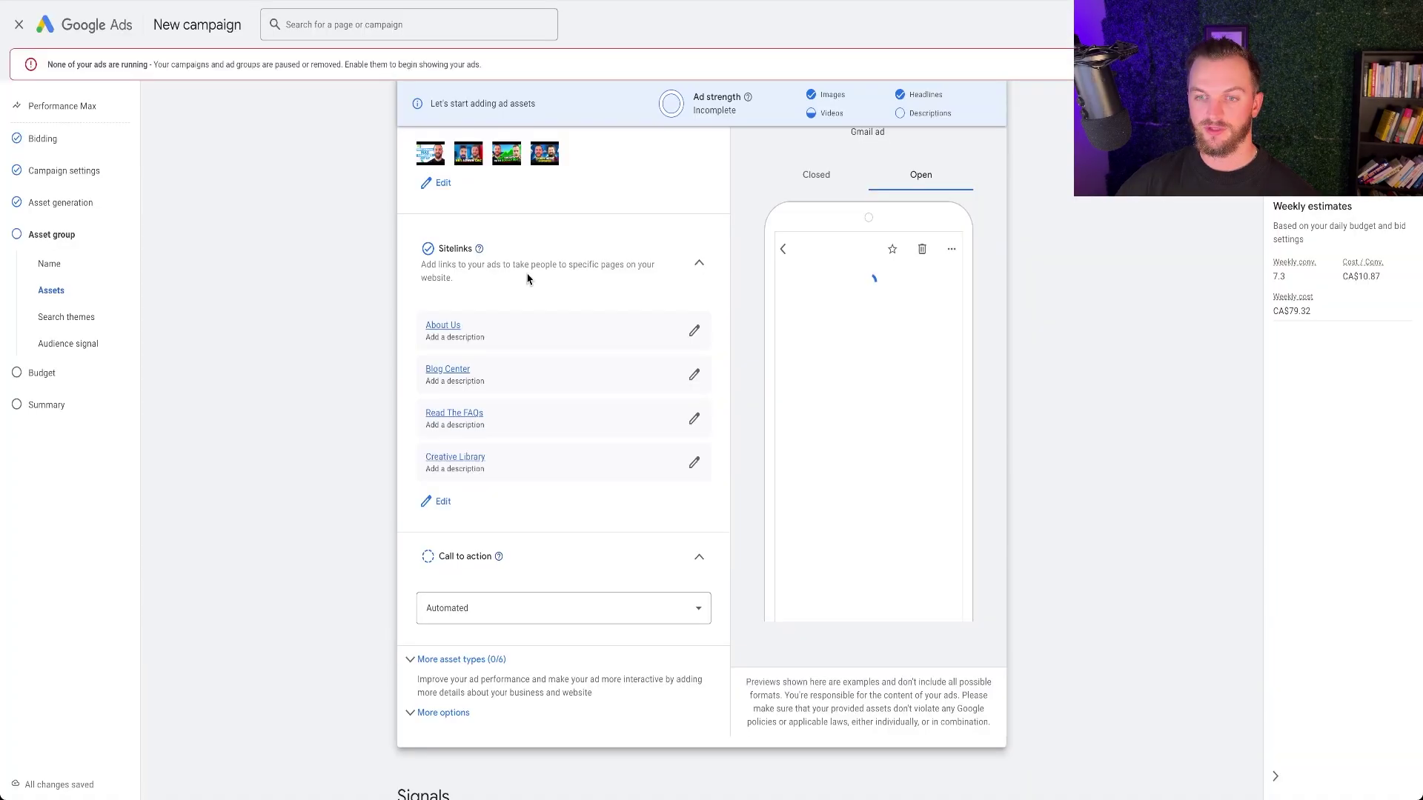
pyautogui.click(467, 414)
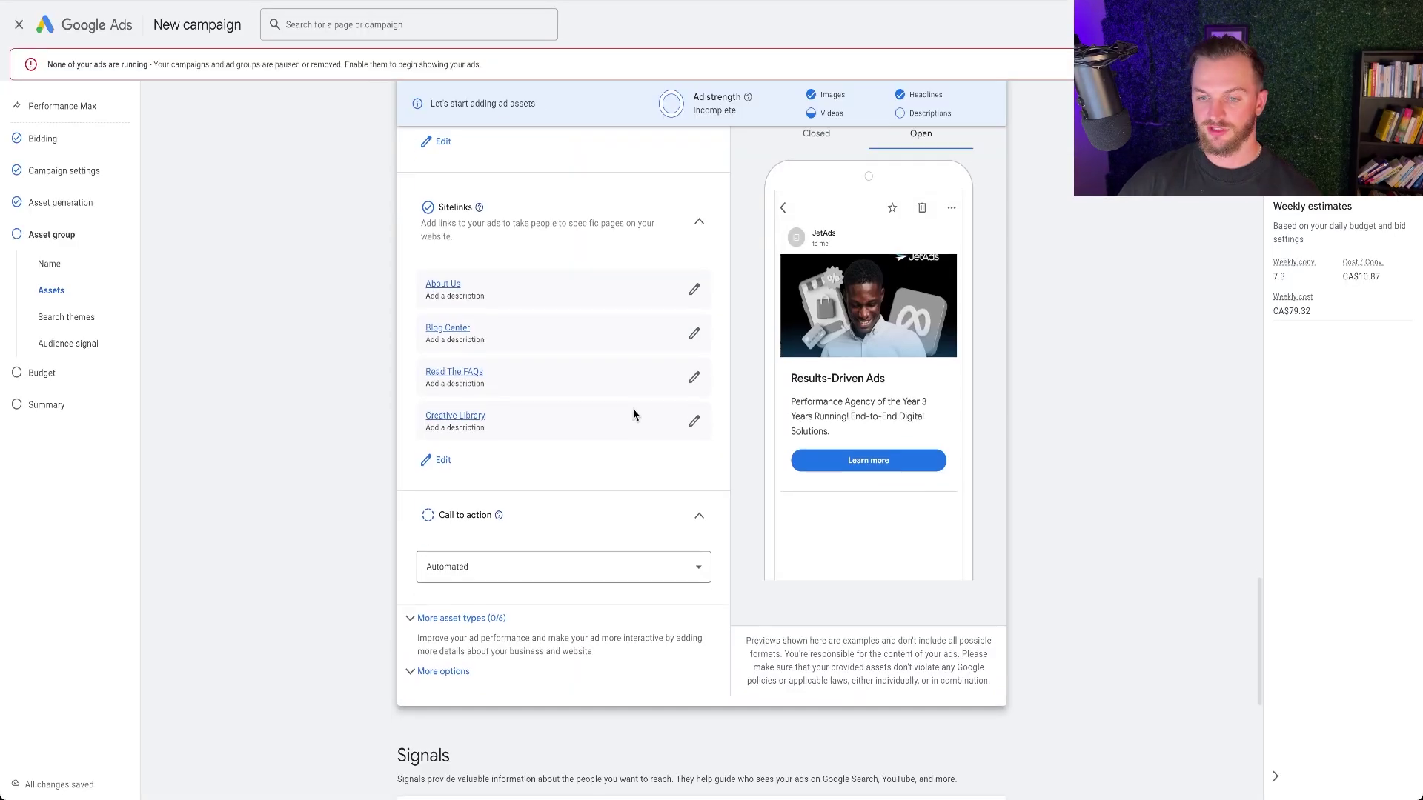
pyautogui.scroll(-3, 633, 410)
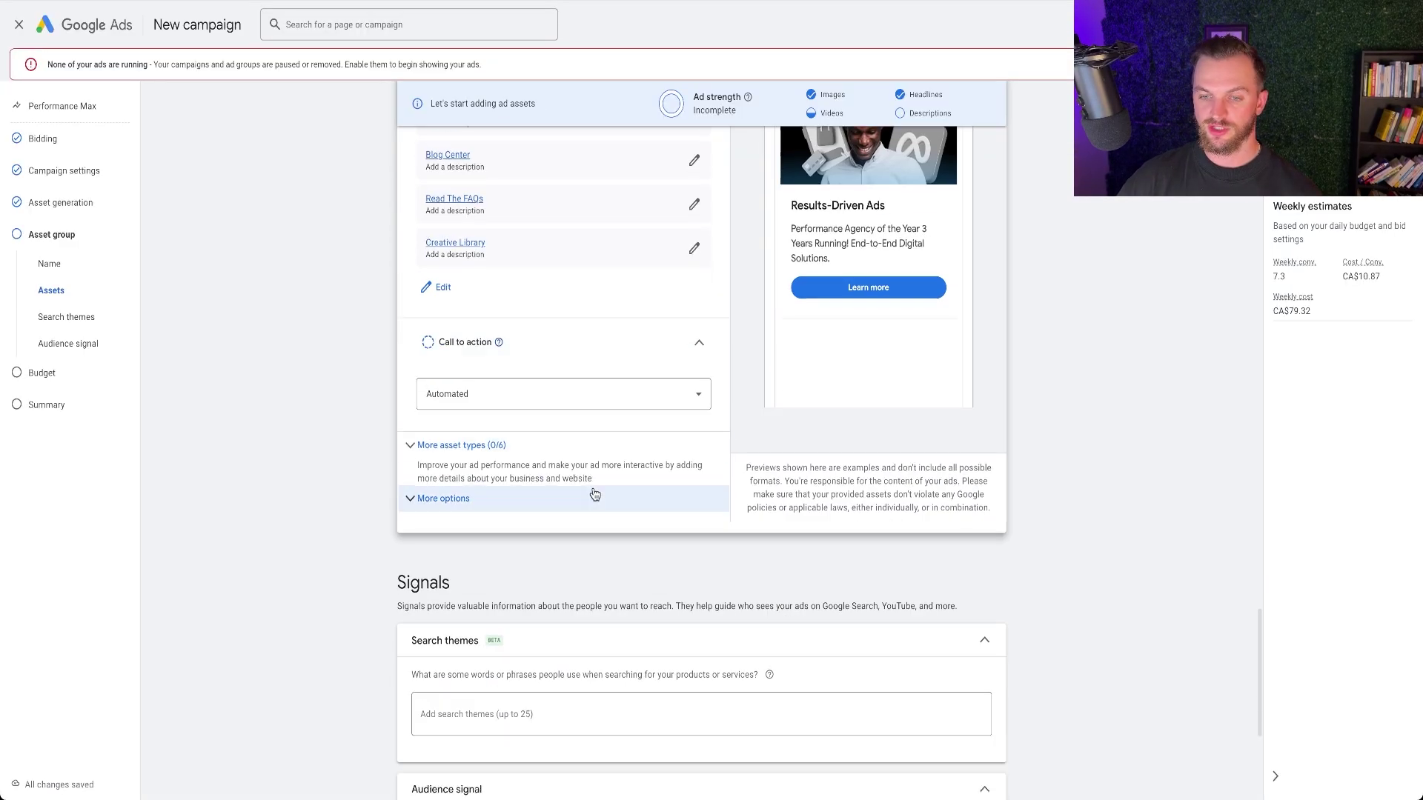
pyautogui.scroll(-4, 572, 454)
pyautogui.scroll(20, 573, 455)
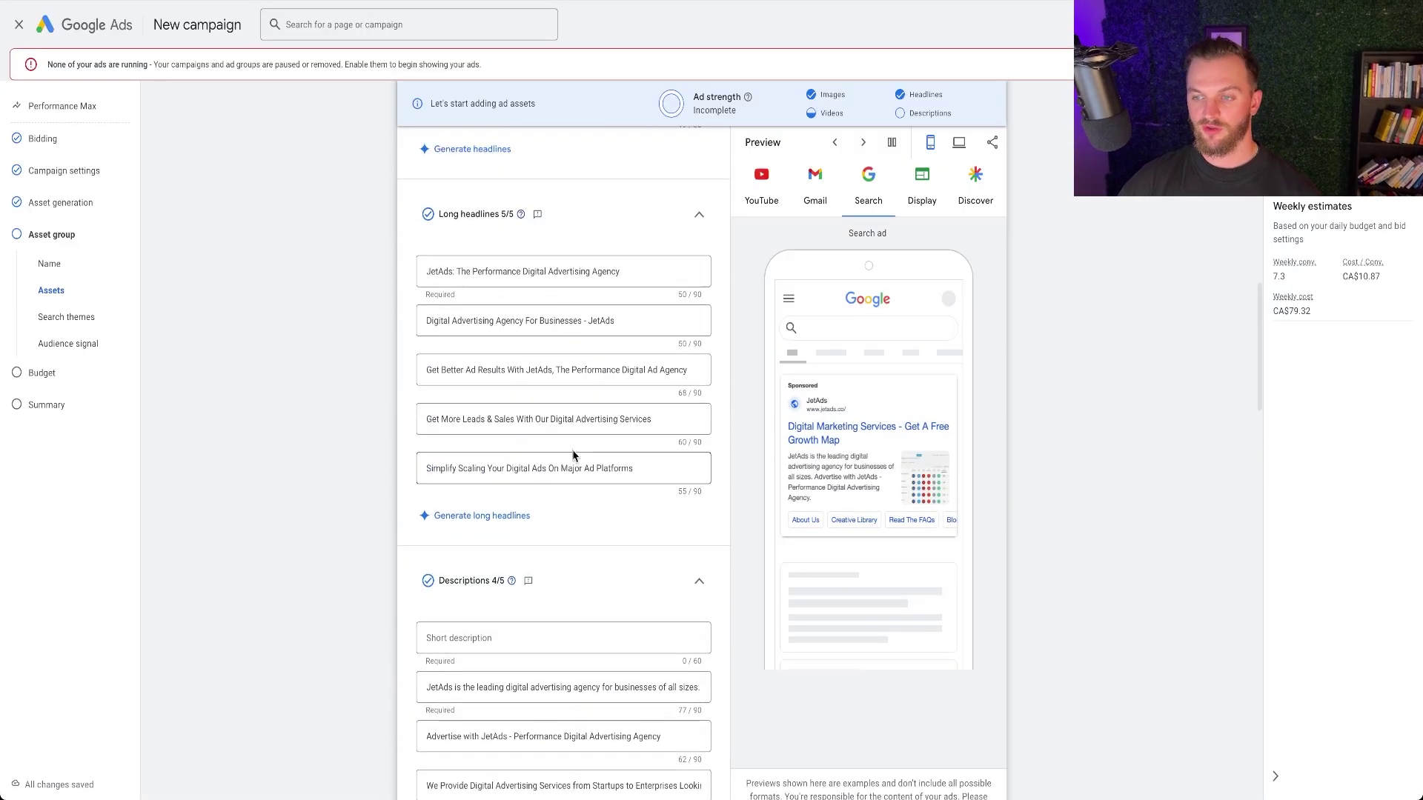
pyautogui.scroll(8, 573, 456)
pyautogui.scroll(-15, 573, 456)
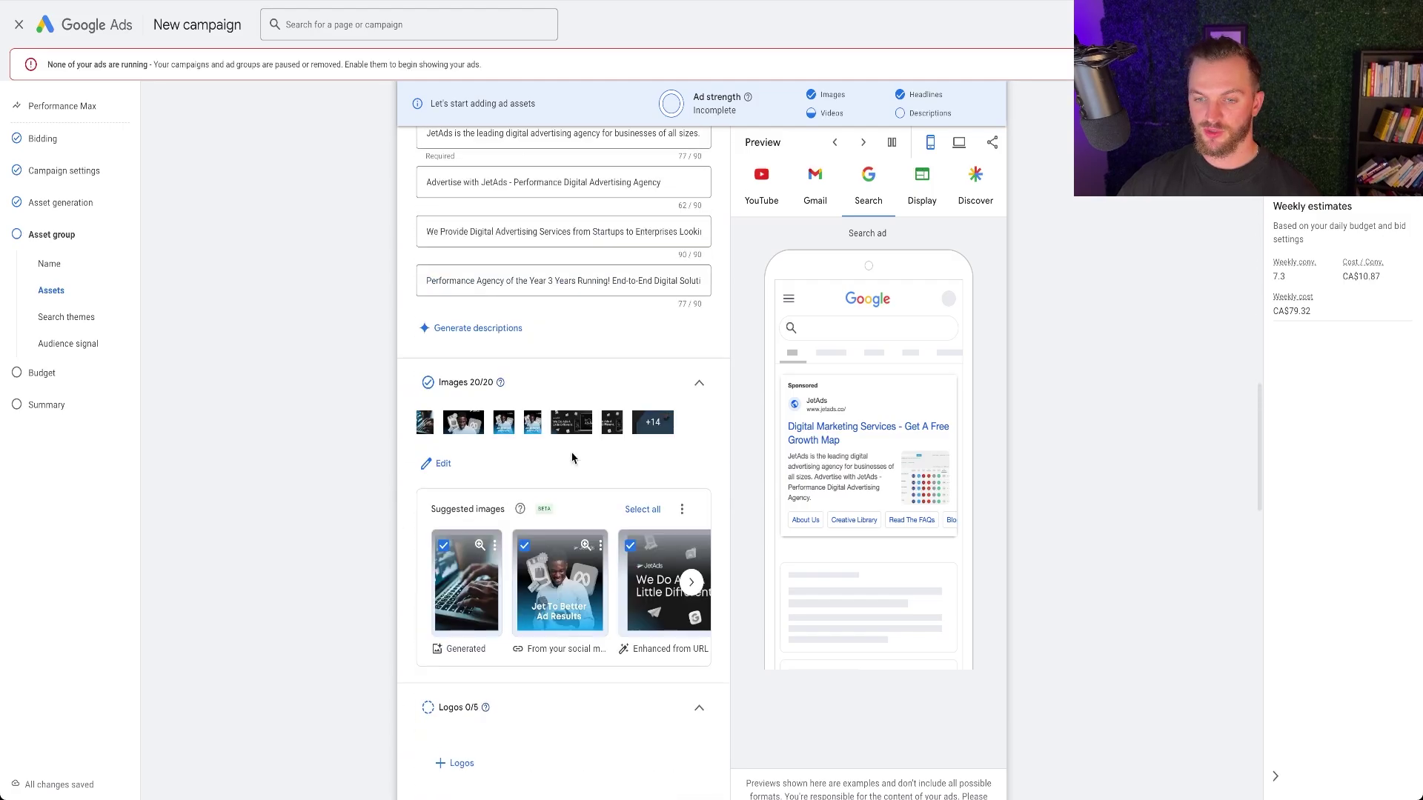
# - Deselect the results-table screenshot, both "Advertising campaign" stock images and the last generated keyboard image among the suggested images, and check the further image suggestions
pyautogui.scroll(-2, 572, 458)
pyautogui.click(682, 385)
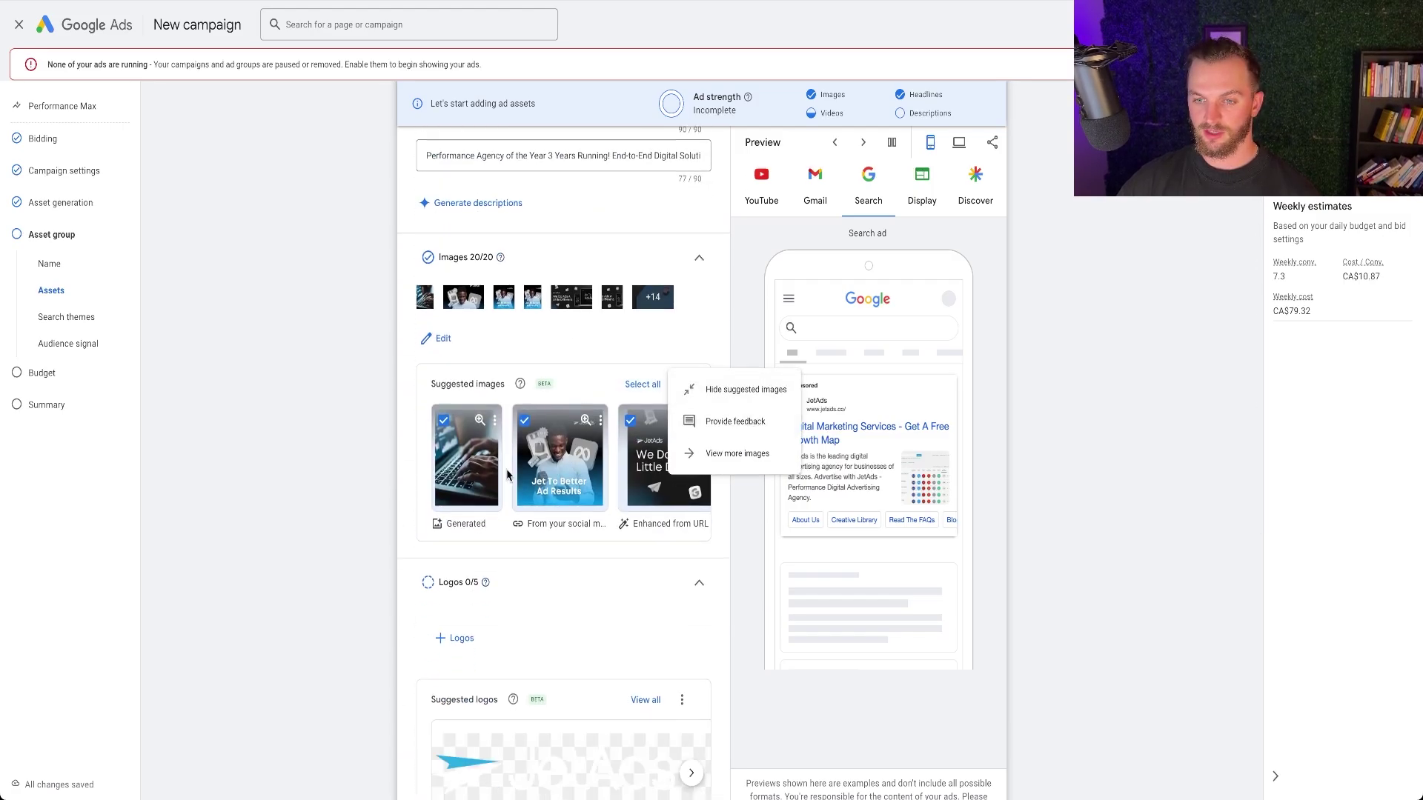
pyautogui.click(483, 546)
pyautogui.hscroll(5, 563, 456)
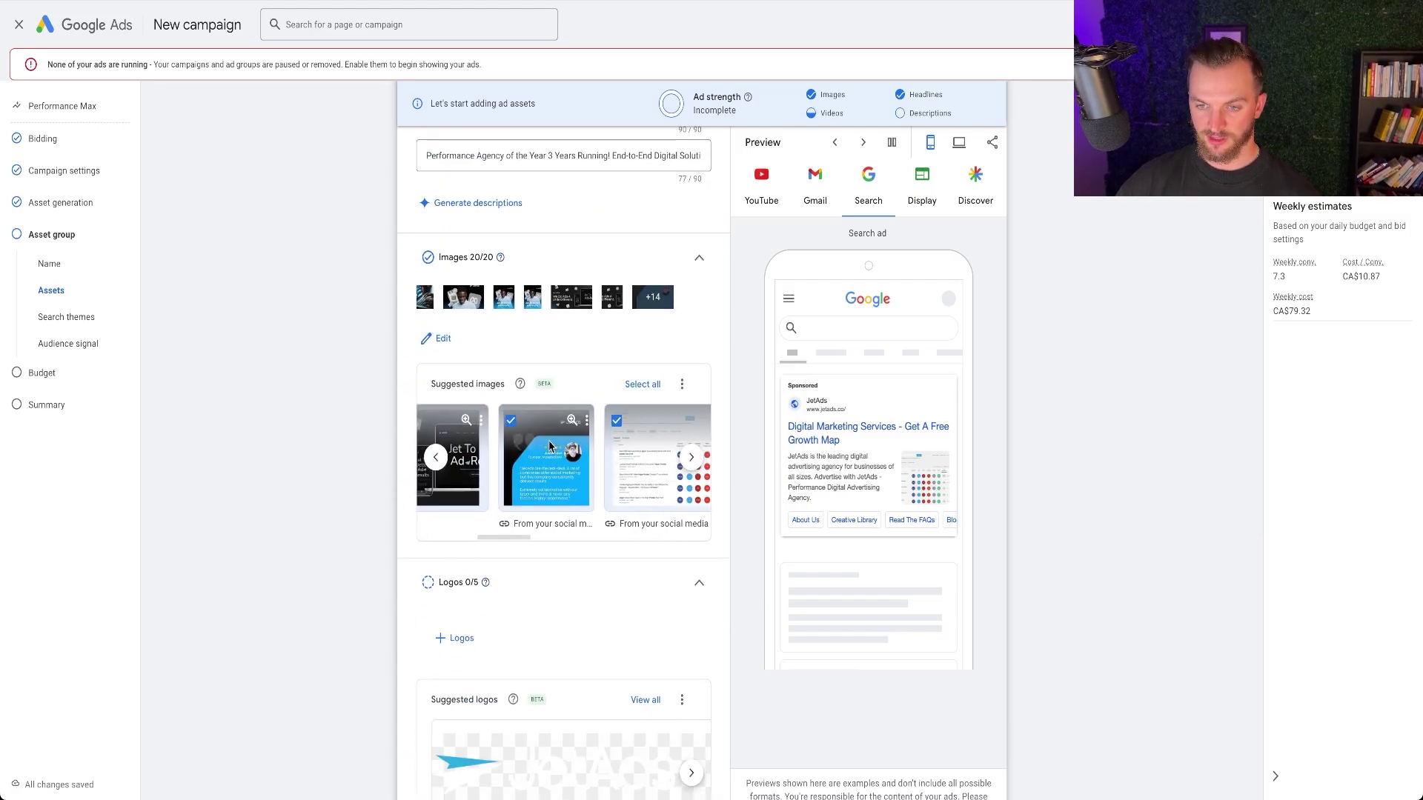
pyautogui.click(623, 423)
pyautogui.hscroll(5, 518, 457)
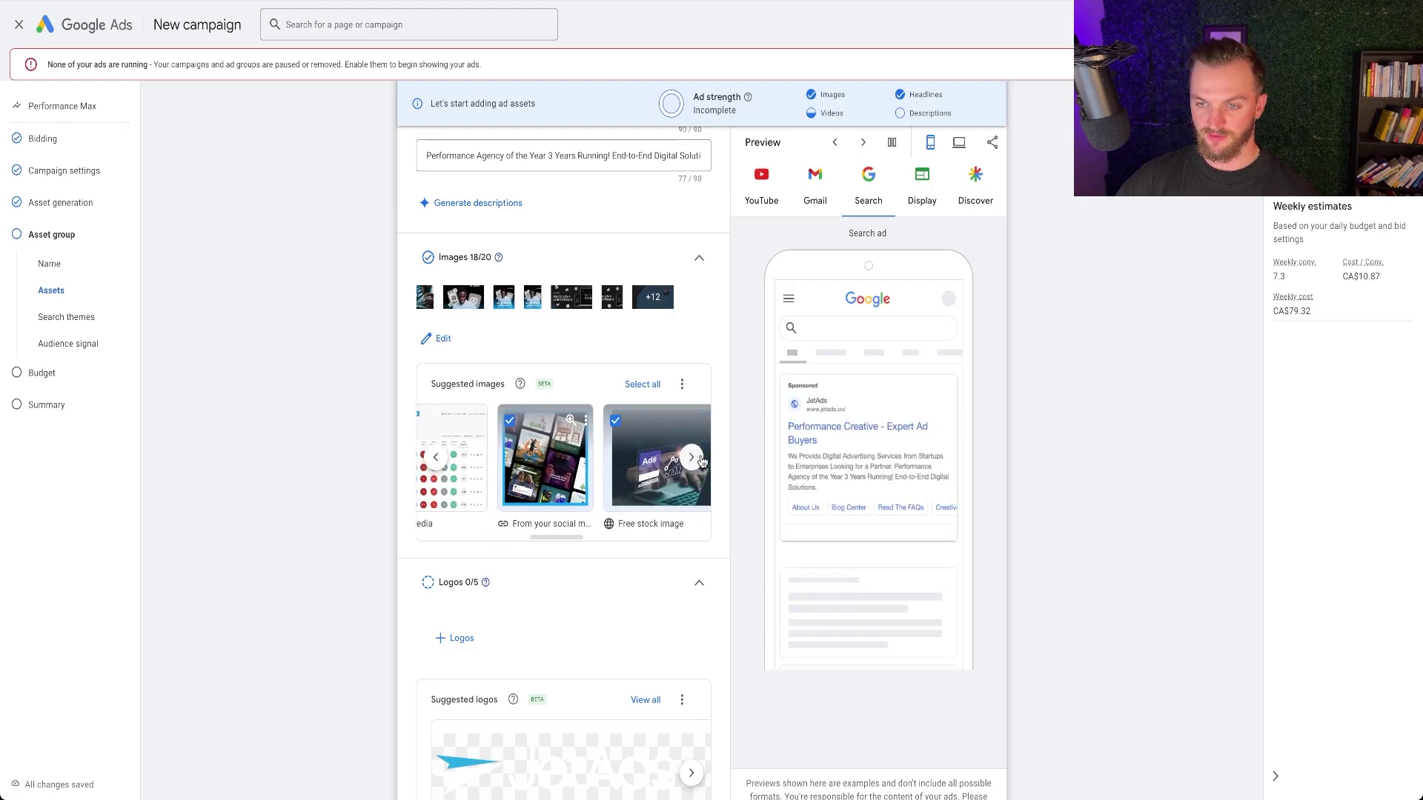
pyautogui.click(521, 421)
pyautogui.click(691, 457)
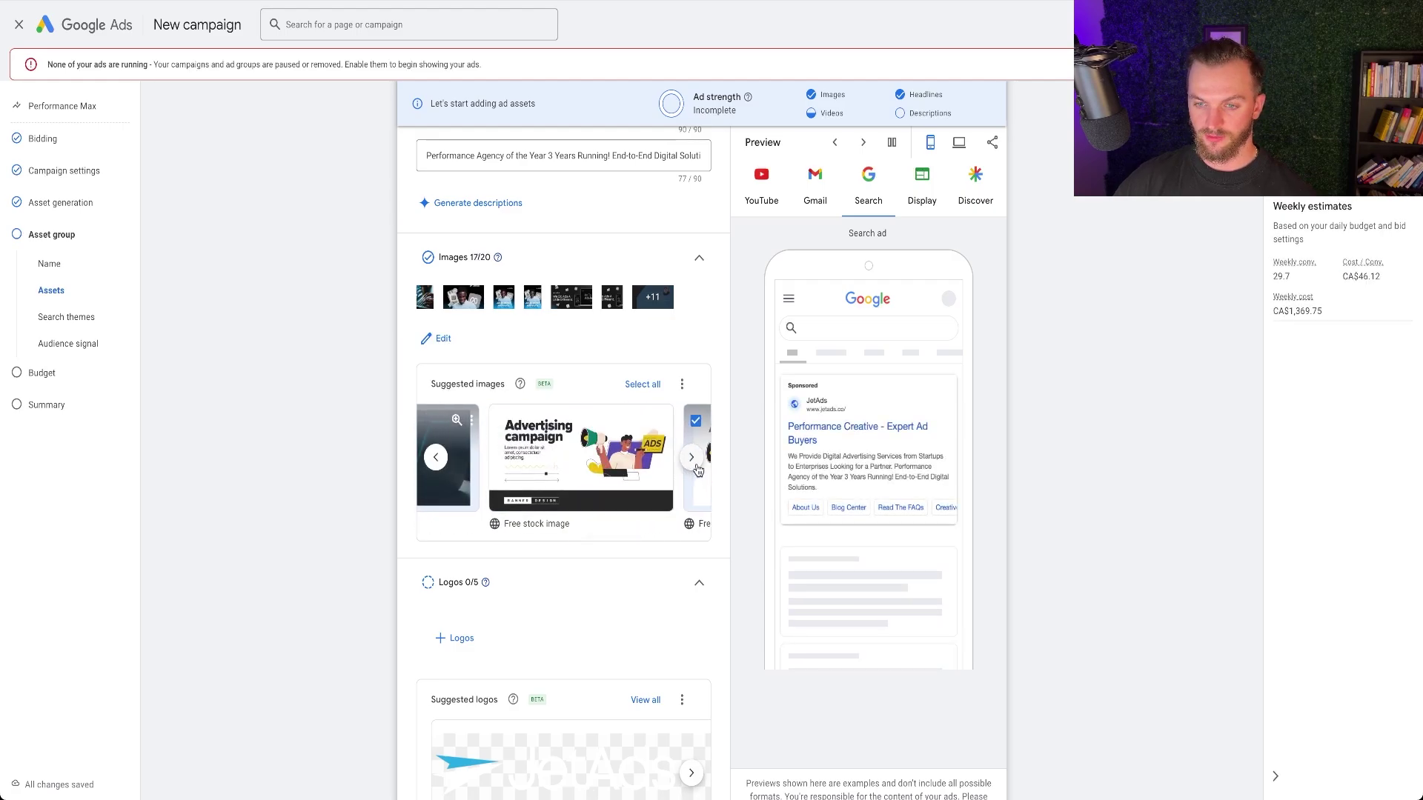
pyautogui.click(691, 457)
pyautogui.click(604, 424)
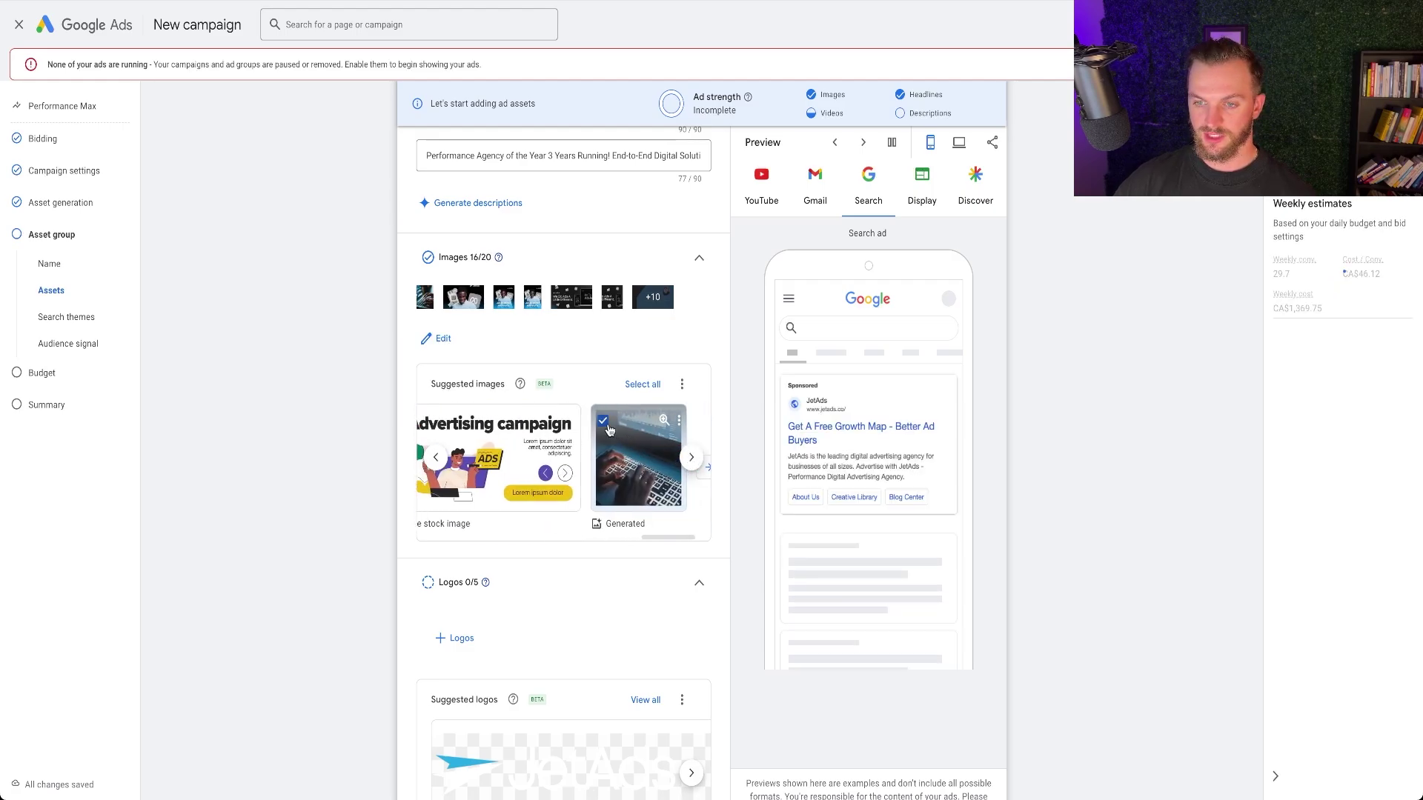
pyautogui.click(652, 467)
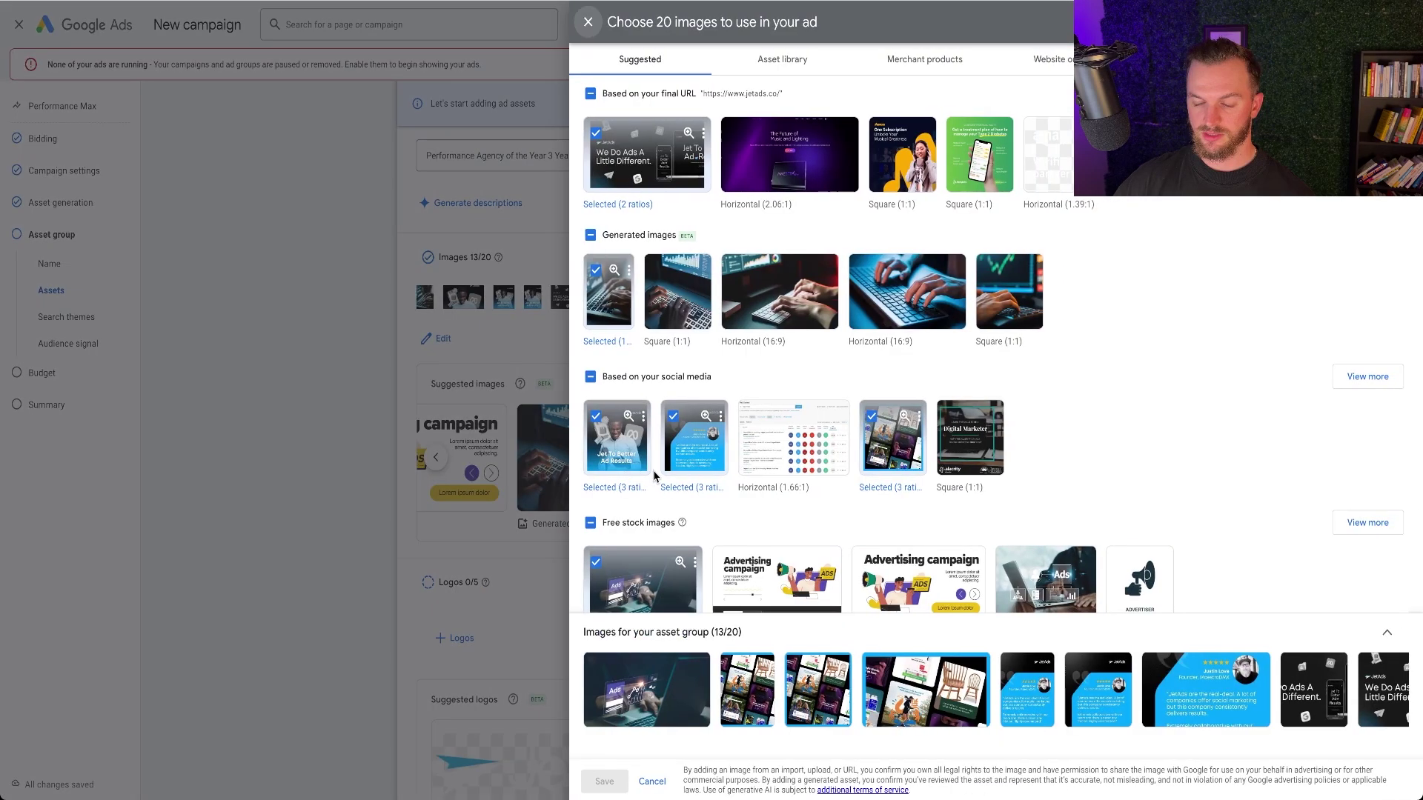
pyautogui.scroll(-1, 902, 146)
pyautogui.click(1081, 685)
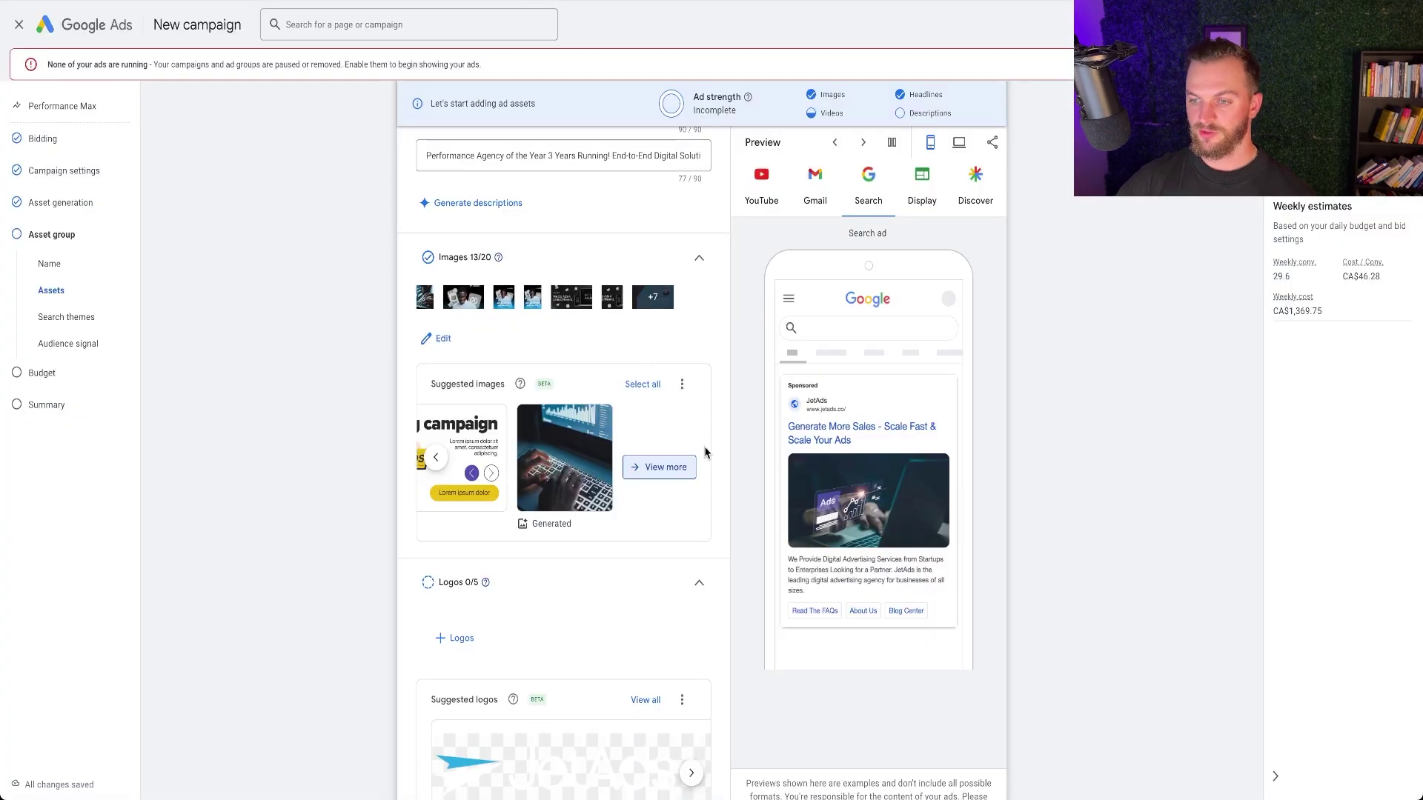
# - Expand the additional signals and add the Youtube Viewers segment as first-party data in the audience signal
pyautogui.scroll(-10, 681, 445)
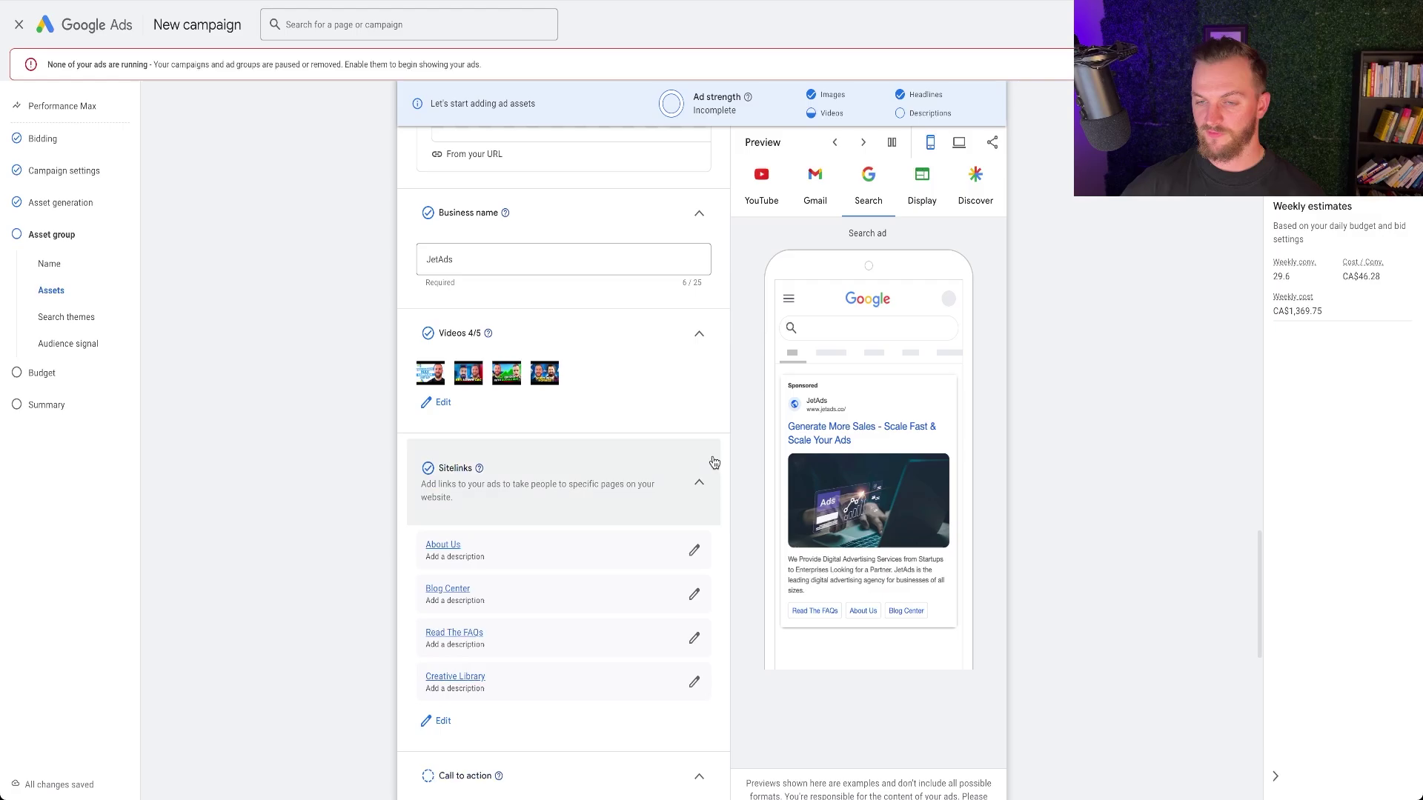
pyautogui.scroll(-6, 672, 467)
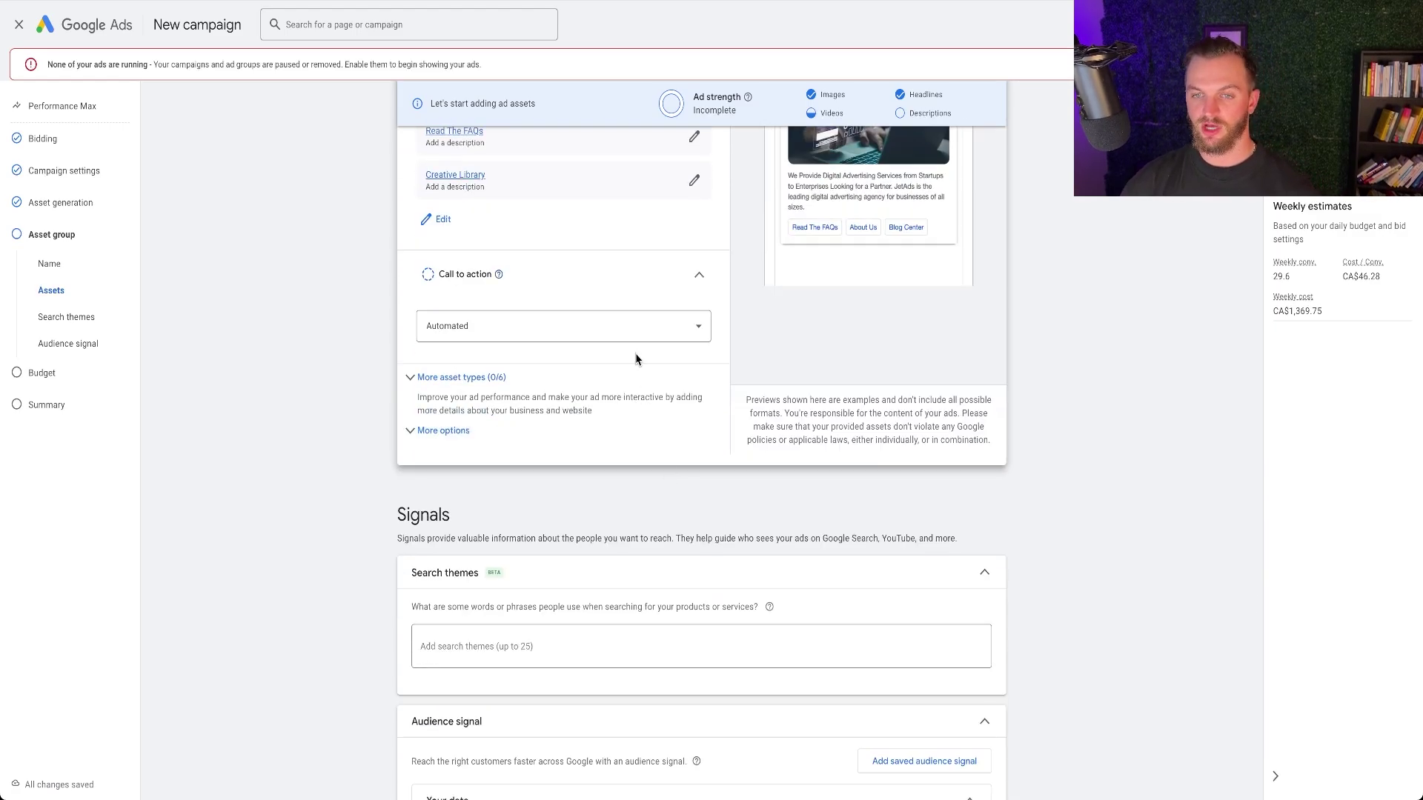
pyautogui.scroll(-4, 638, 370)
pyautogui.scroll(-1, 636, 360)
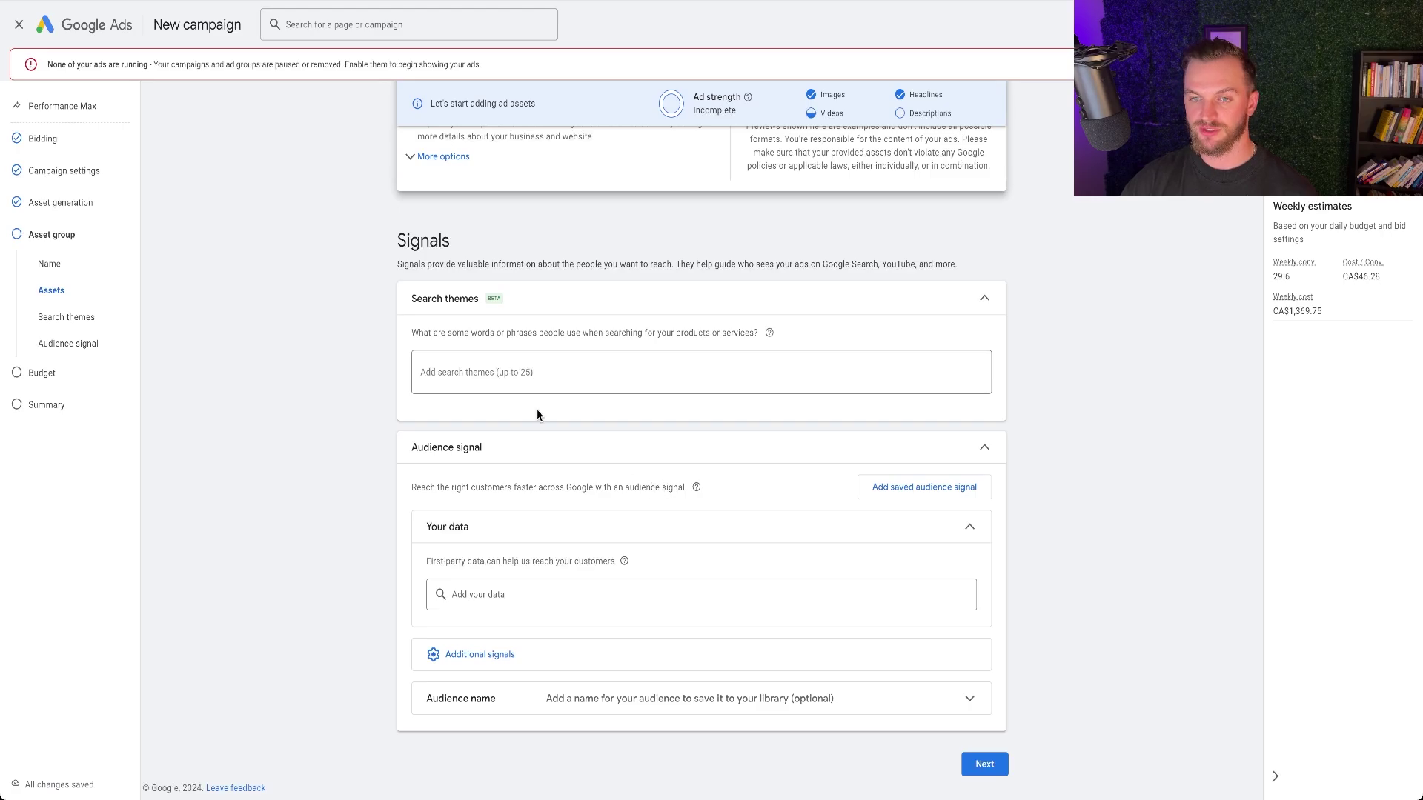
pyautogui.click(503, 654)
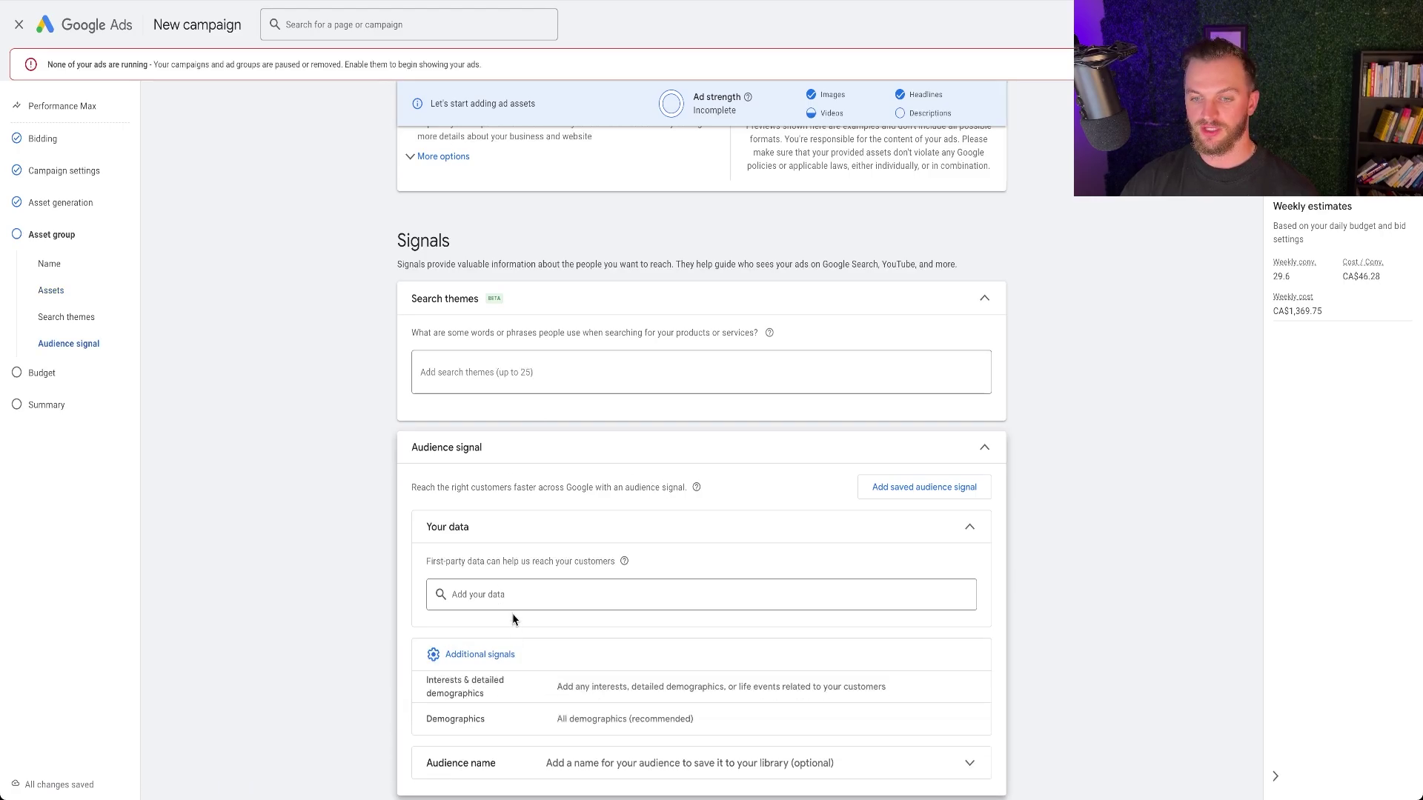
pyautogui.scroll(-1, 542, 585)
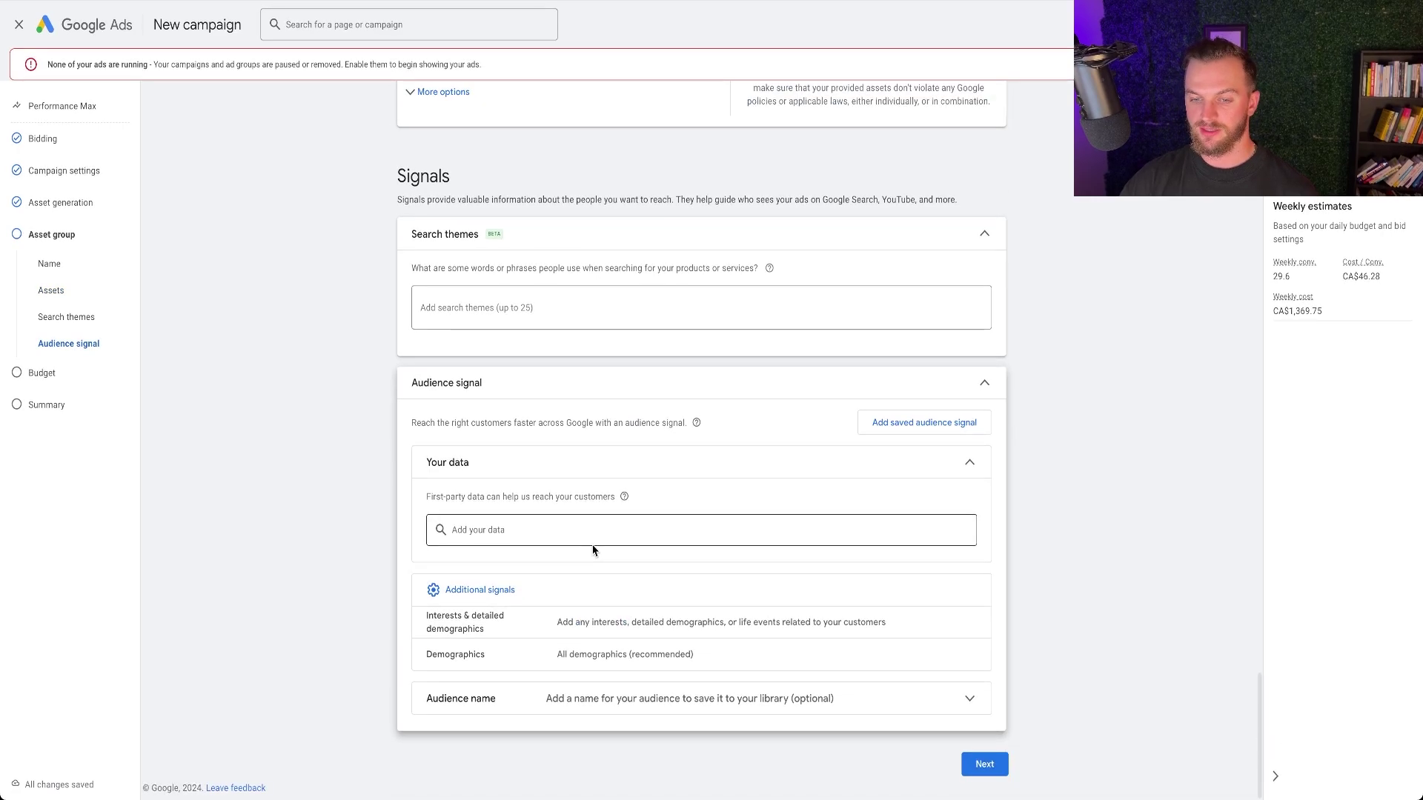
pyautogui.click(521, 531)
pyautogui.click(468, 616)
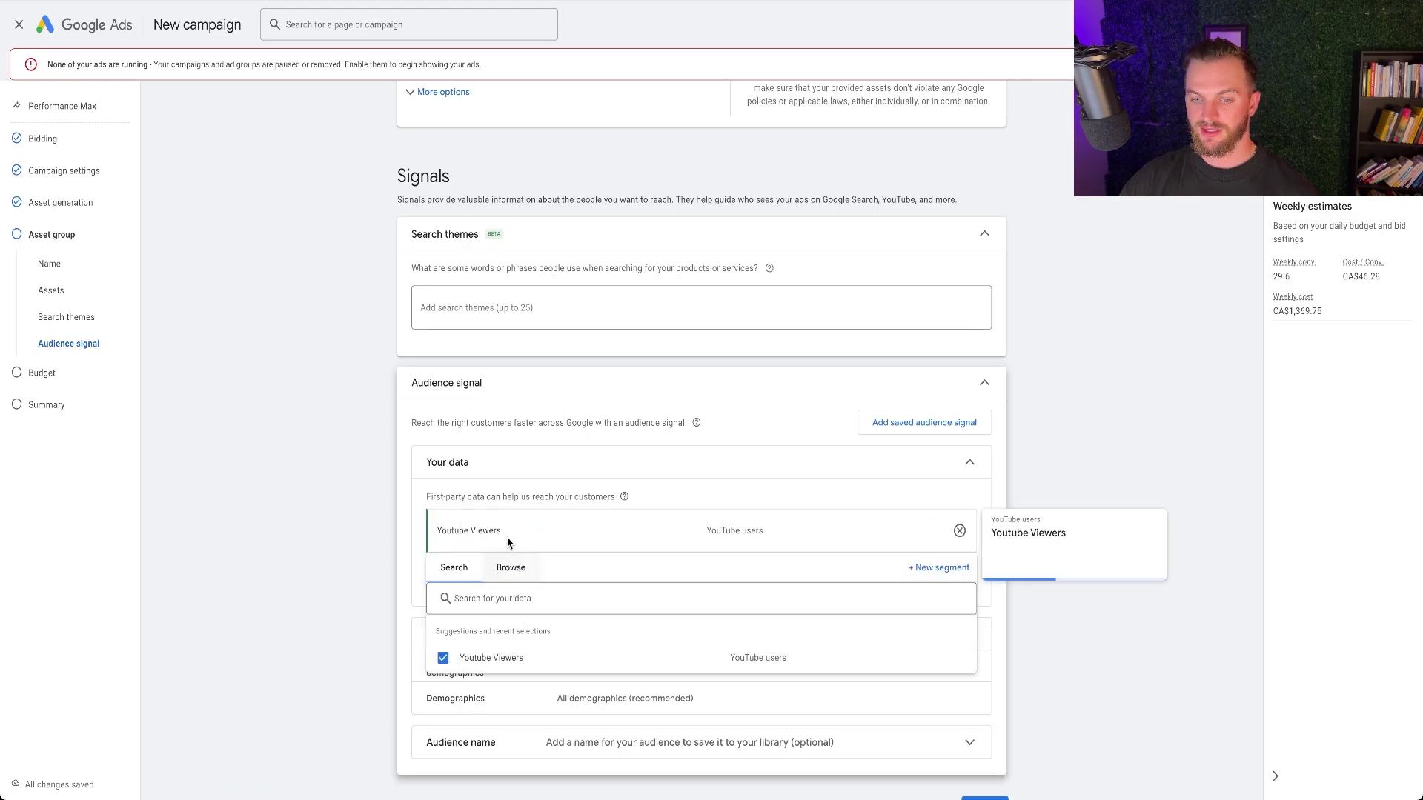
# - Add the website visitor segments Non-purchasers and Recently active users (60 days) to the audience signal
pyautogui.click(511, 567)
pyautogui.click(546, 597)
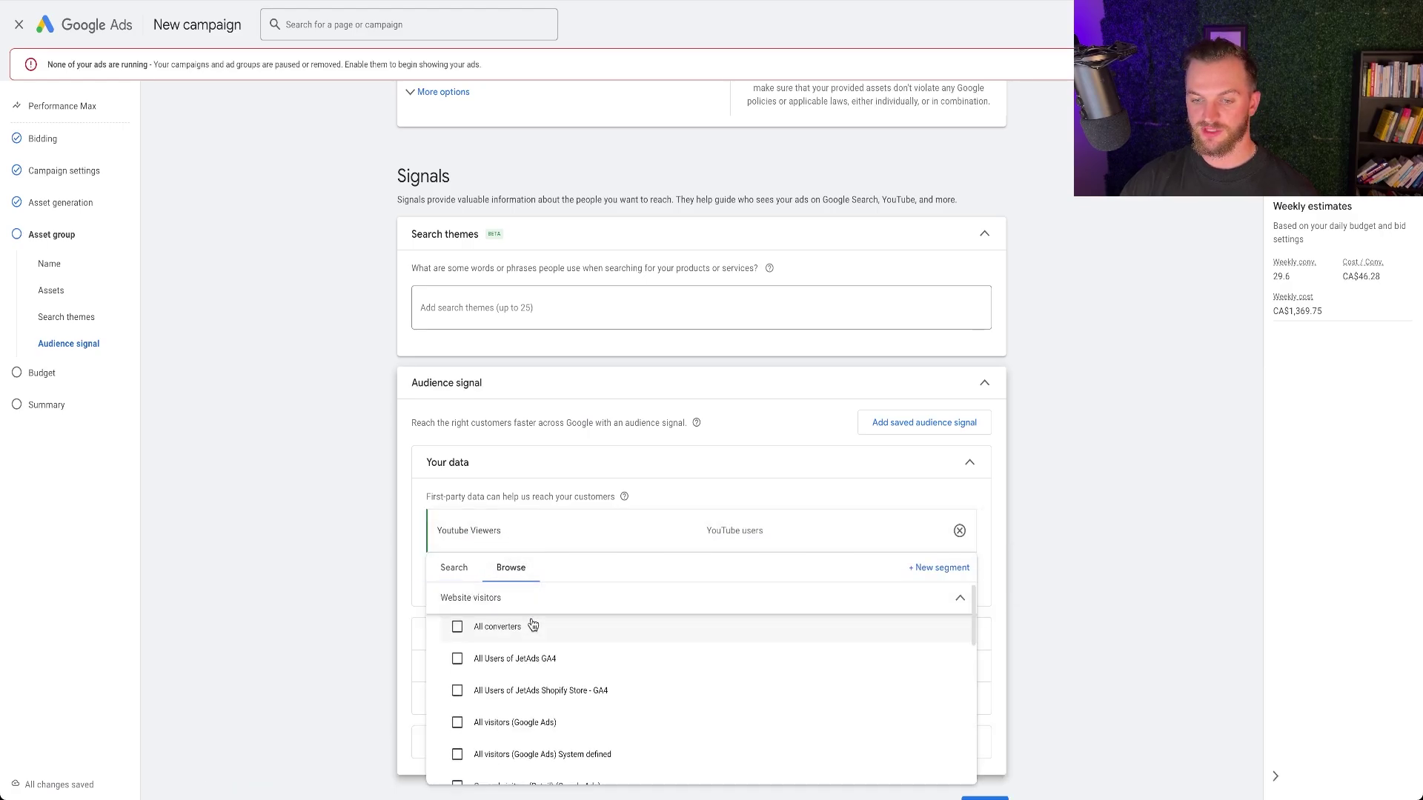
pyautogui.scroll(-1, 530, 628)
pyautogui.scroll(-3, 538, 690)
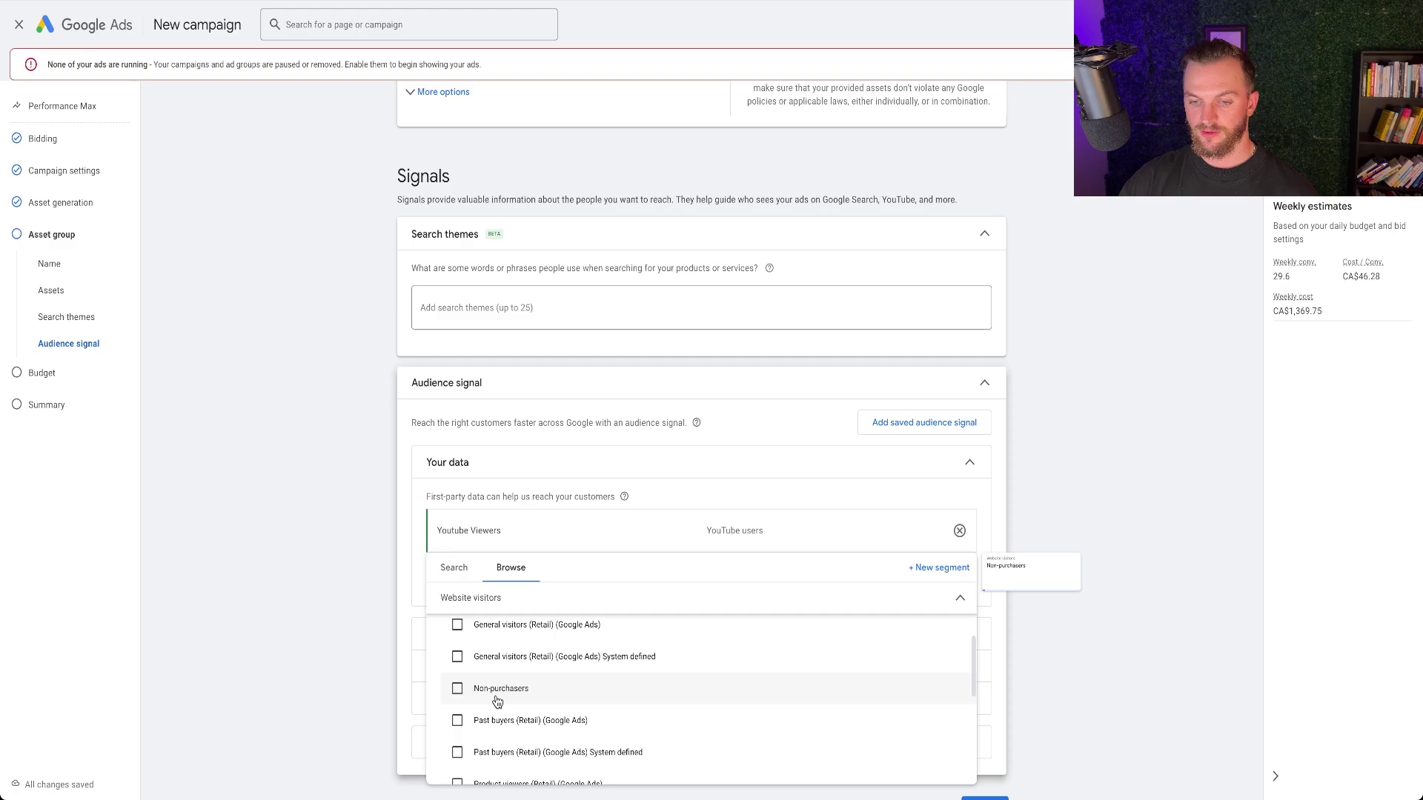
pyautogui.click(458, 688)
pyautogui.scroll(-3, 523, 702)
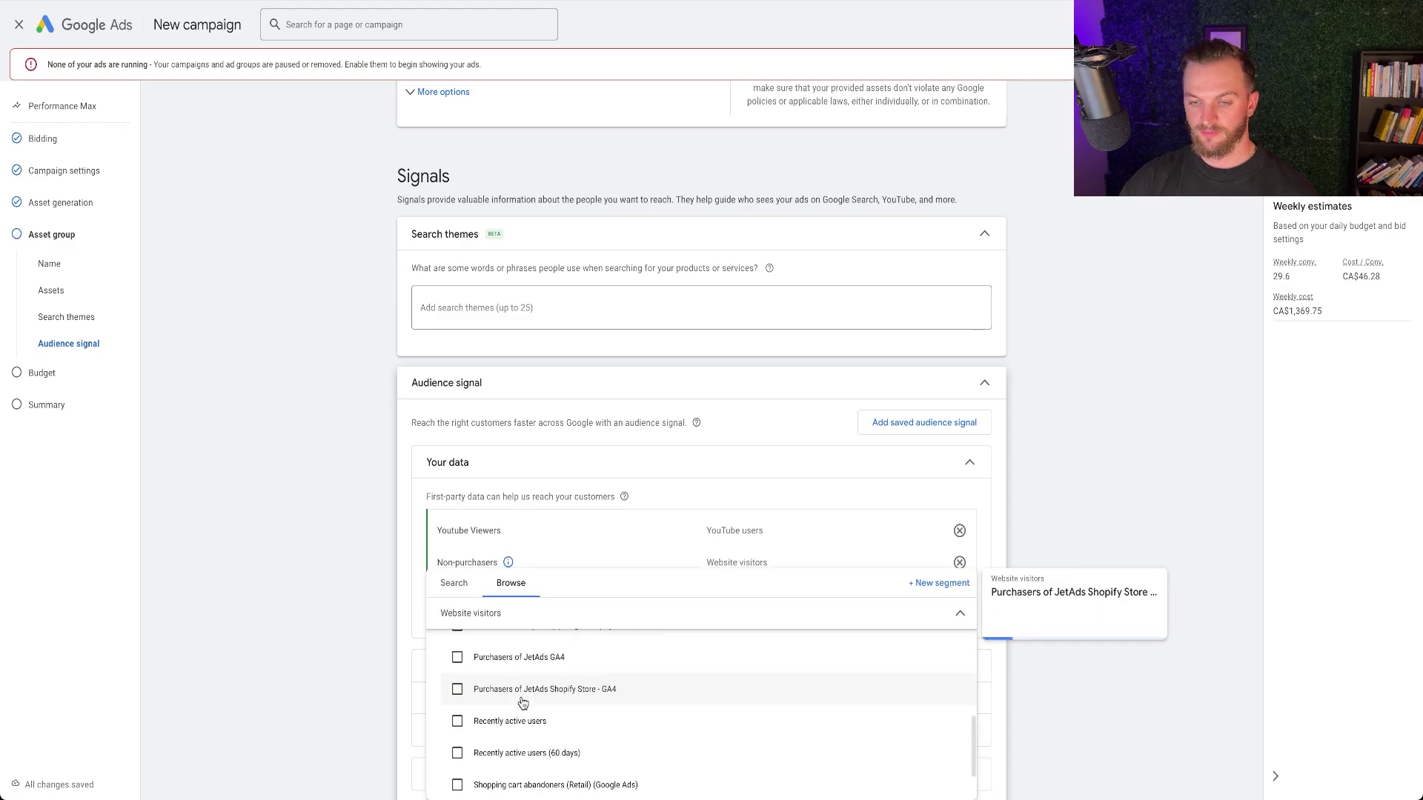
pyautogui.click(458, 753)
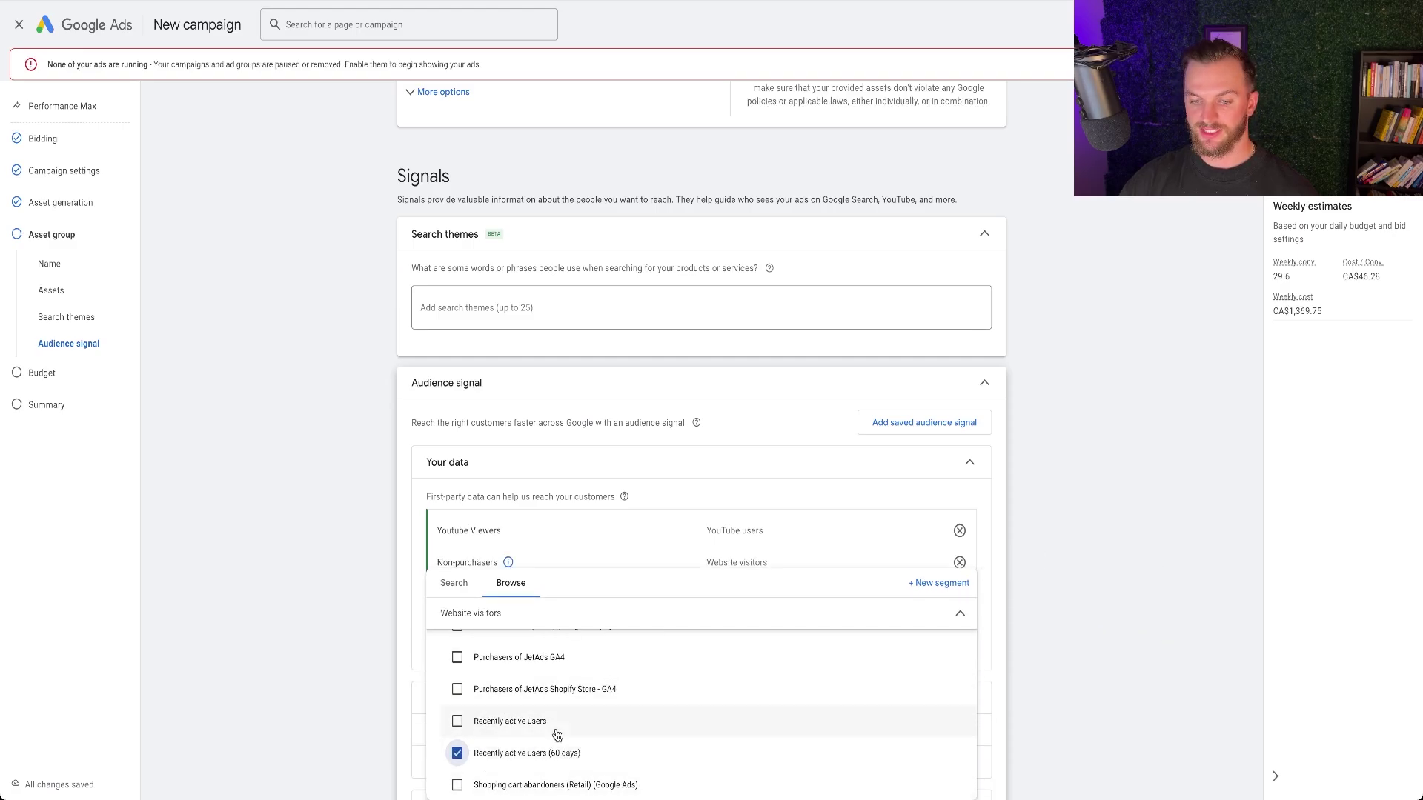
pyautogui.scroll(-2, 556, 735)
pyautogui.scroll(-2, 583, 725)
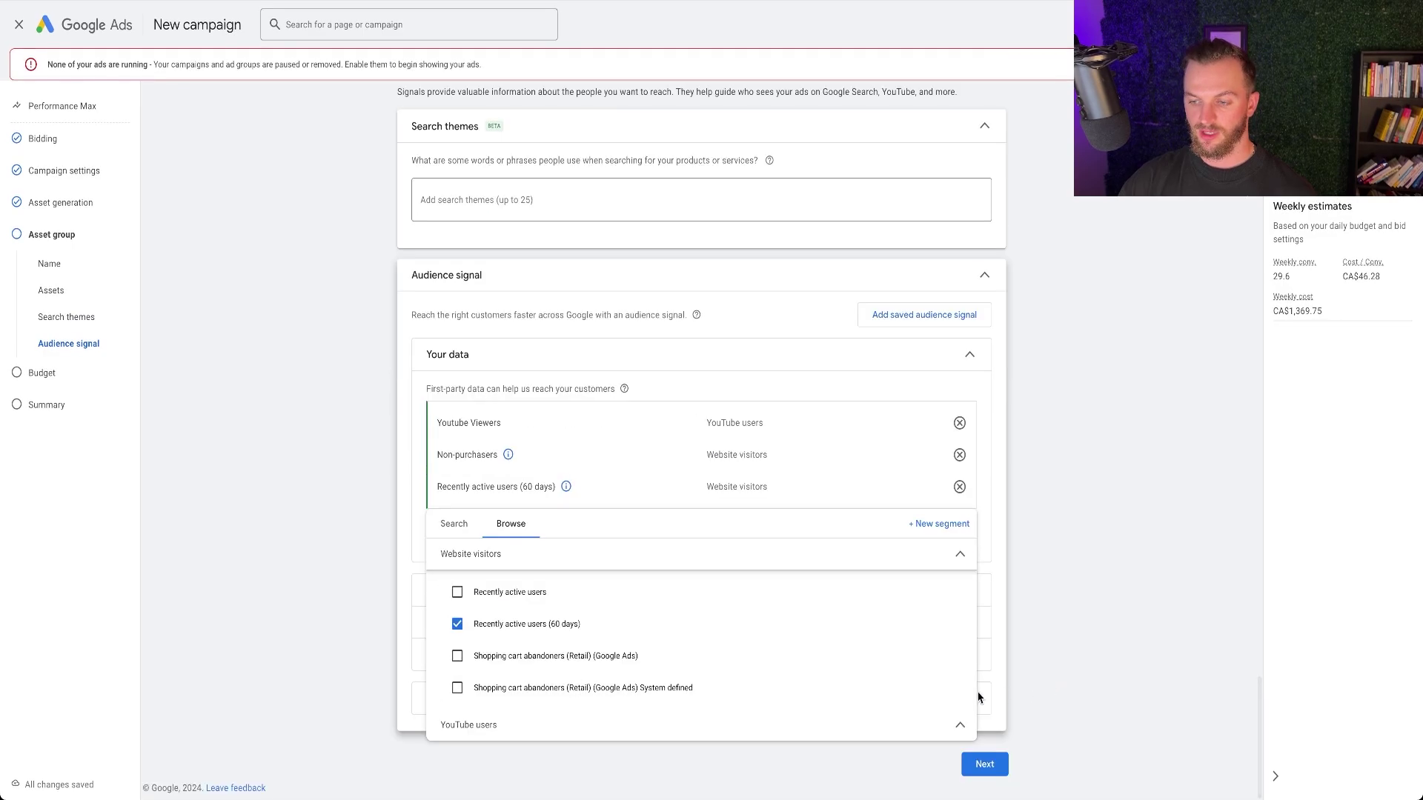
pyautogui.click(1084, 600)
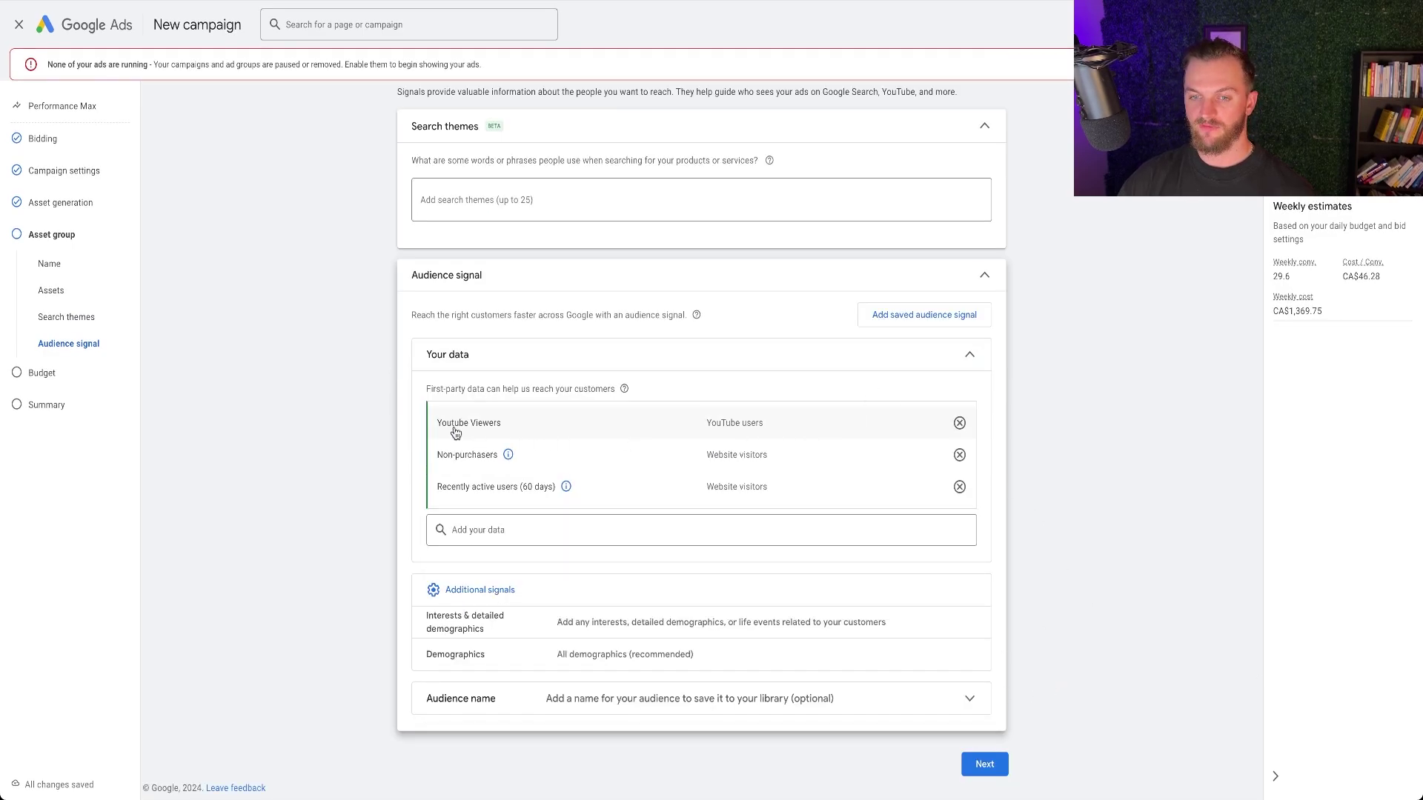
# - Add the YouTube users segment Case Study Video Views (400 days) to the audience signal
pyautogui.click(510, 528)
pyautogui.click(511, 524)
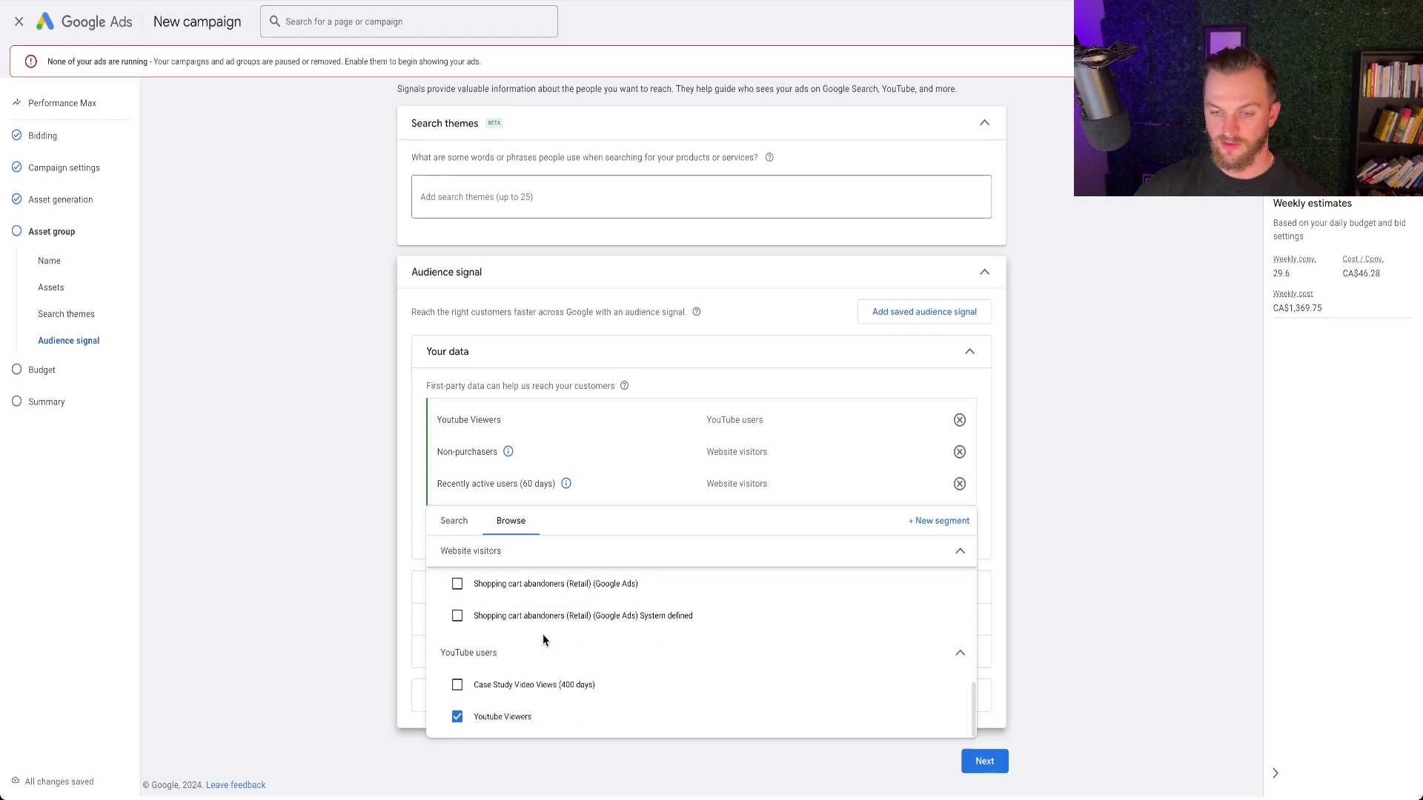
pyautogui.click(531, 696)
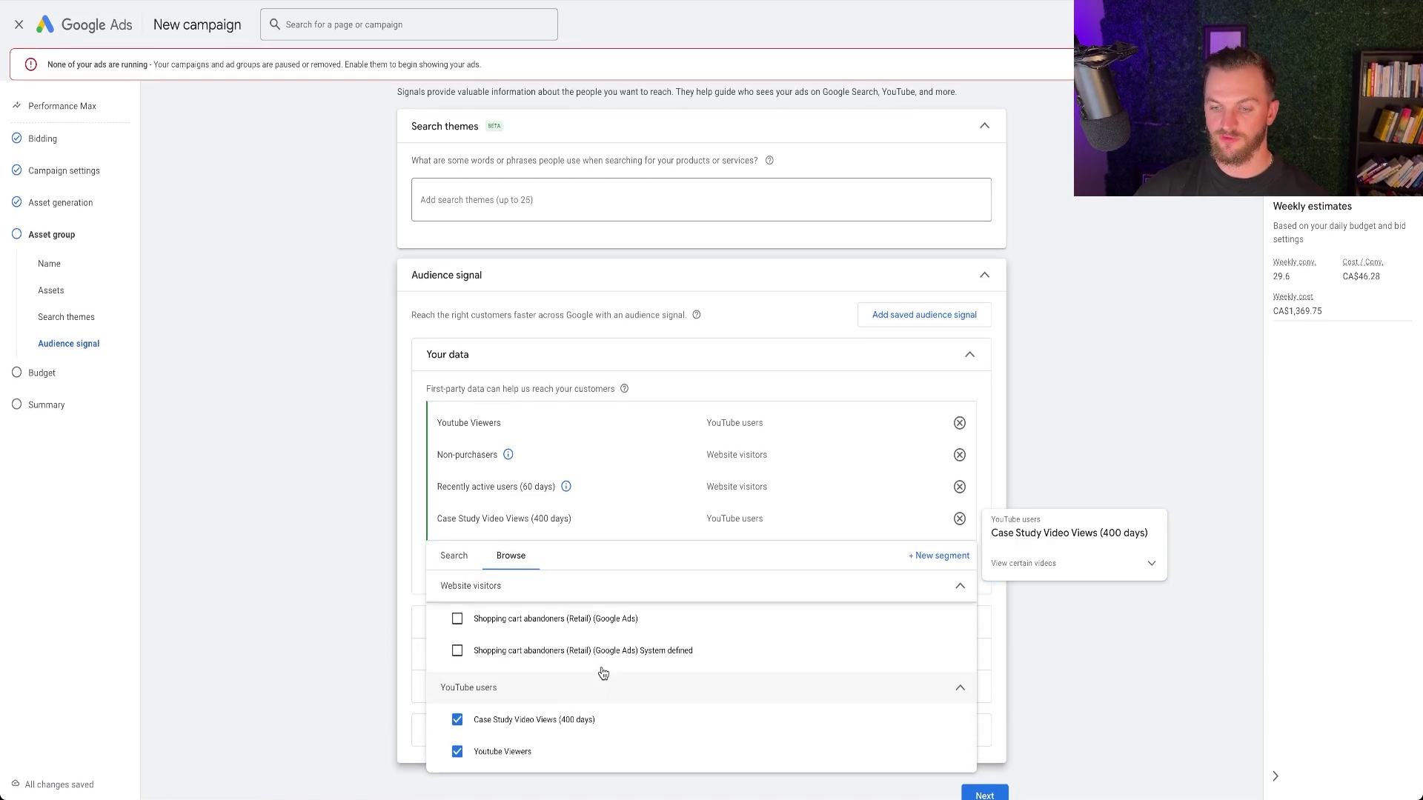
pyautogui.click(1083, 492)
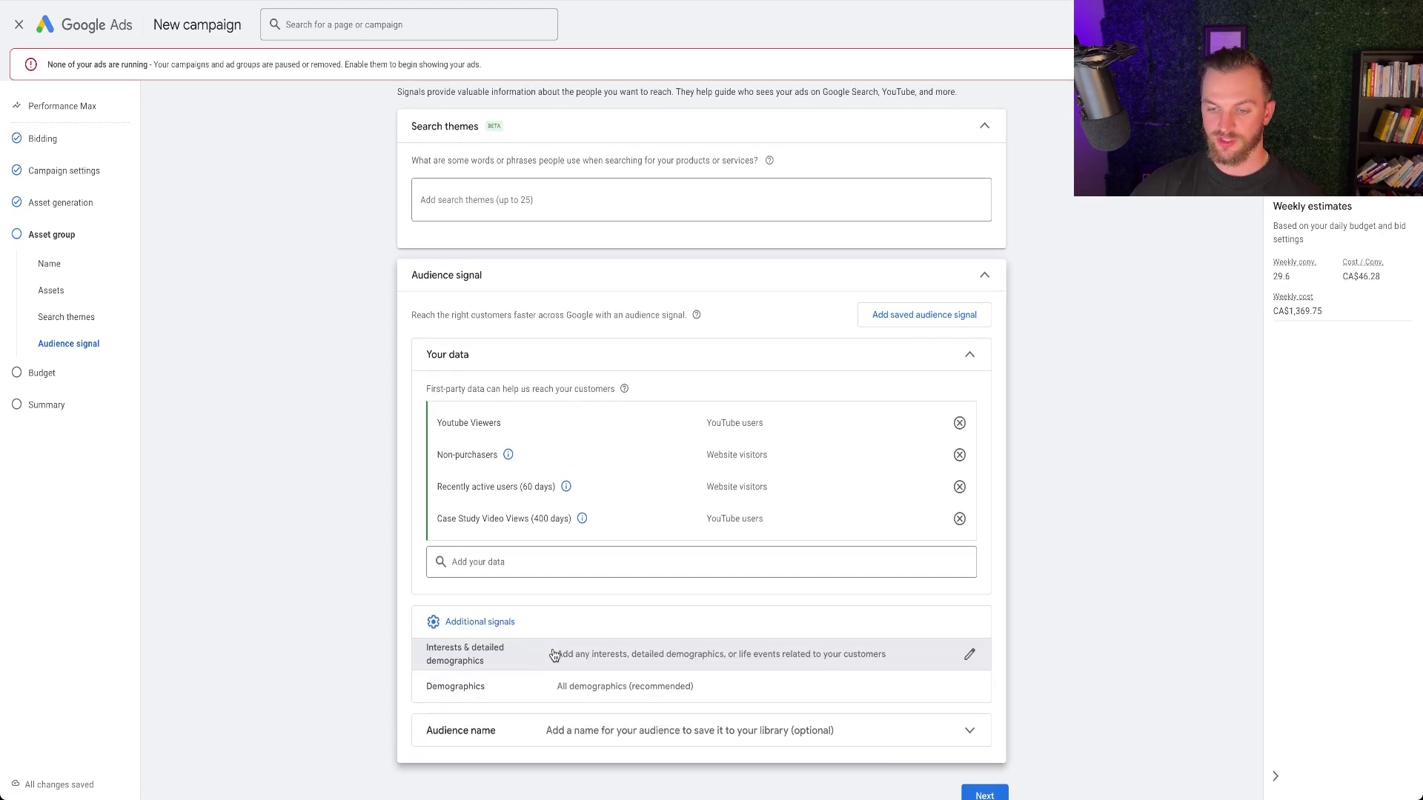
# - Name the audience "Remarketing" so that it is saved to the library
pyautogui.click(585, 701)
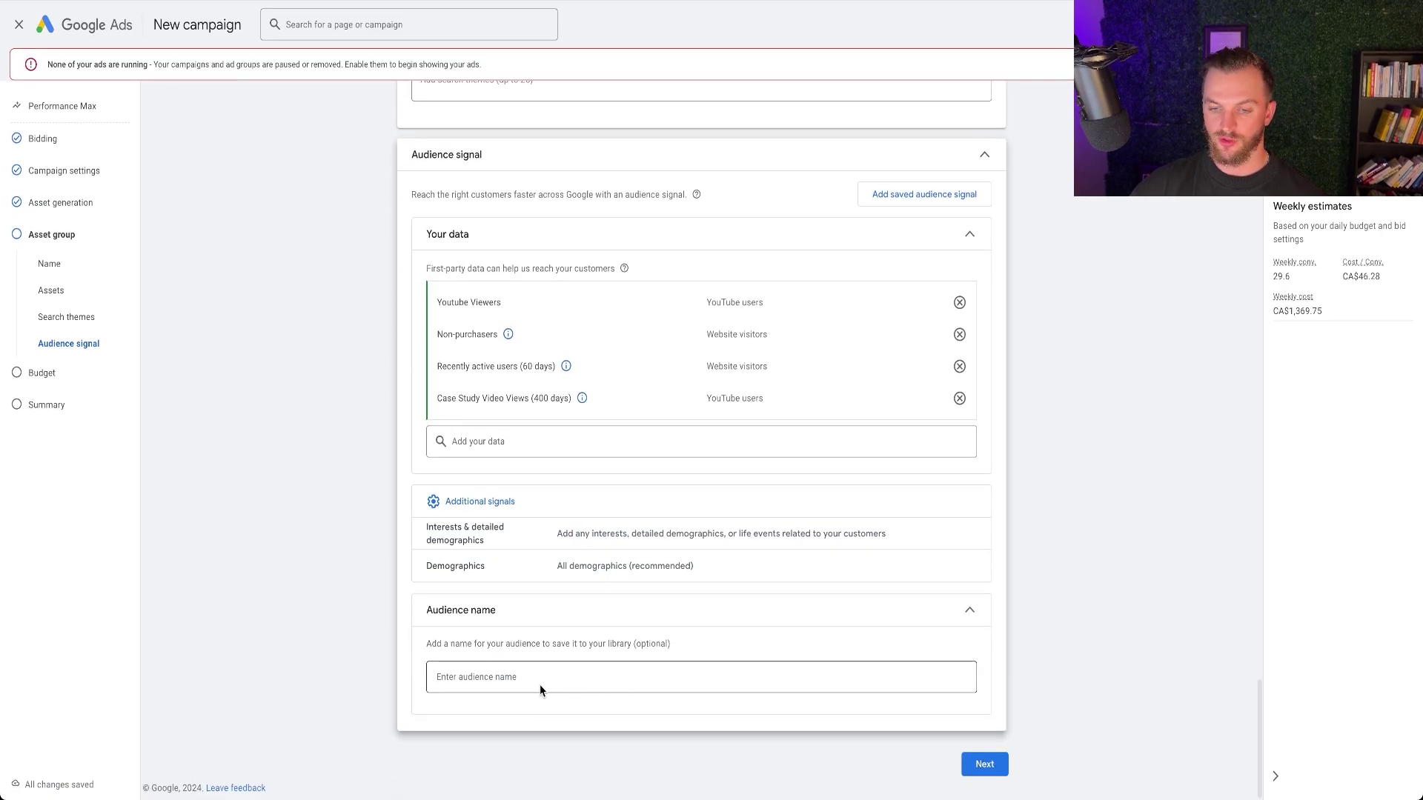
pyautogui.click(538, 681)
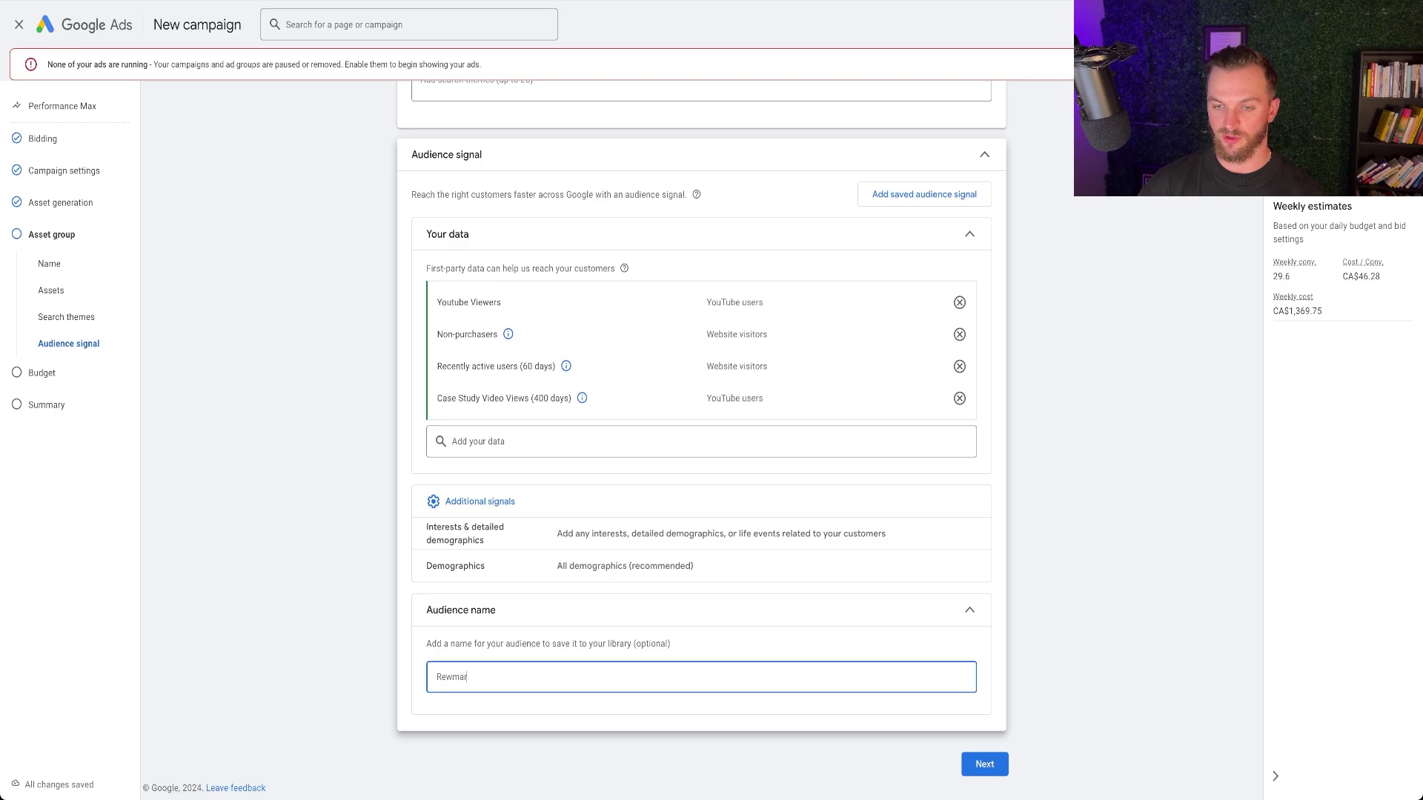
pyautogui.write('Rewmark')
pyautogui.press('BackSpace')
pyautogui.press('BackSpace')
pyautogui.press('BackSpace')
pyautogui.press('BackSpace')
pyautogui.press('BackSpace')
pyautogui.write('marketing')
# - Read the help explanation for the audience signal and look at the interests and detailed demographics option
pyautogui.scroll(2, 593, 581)
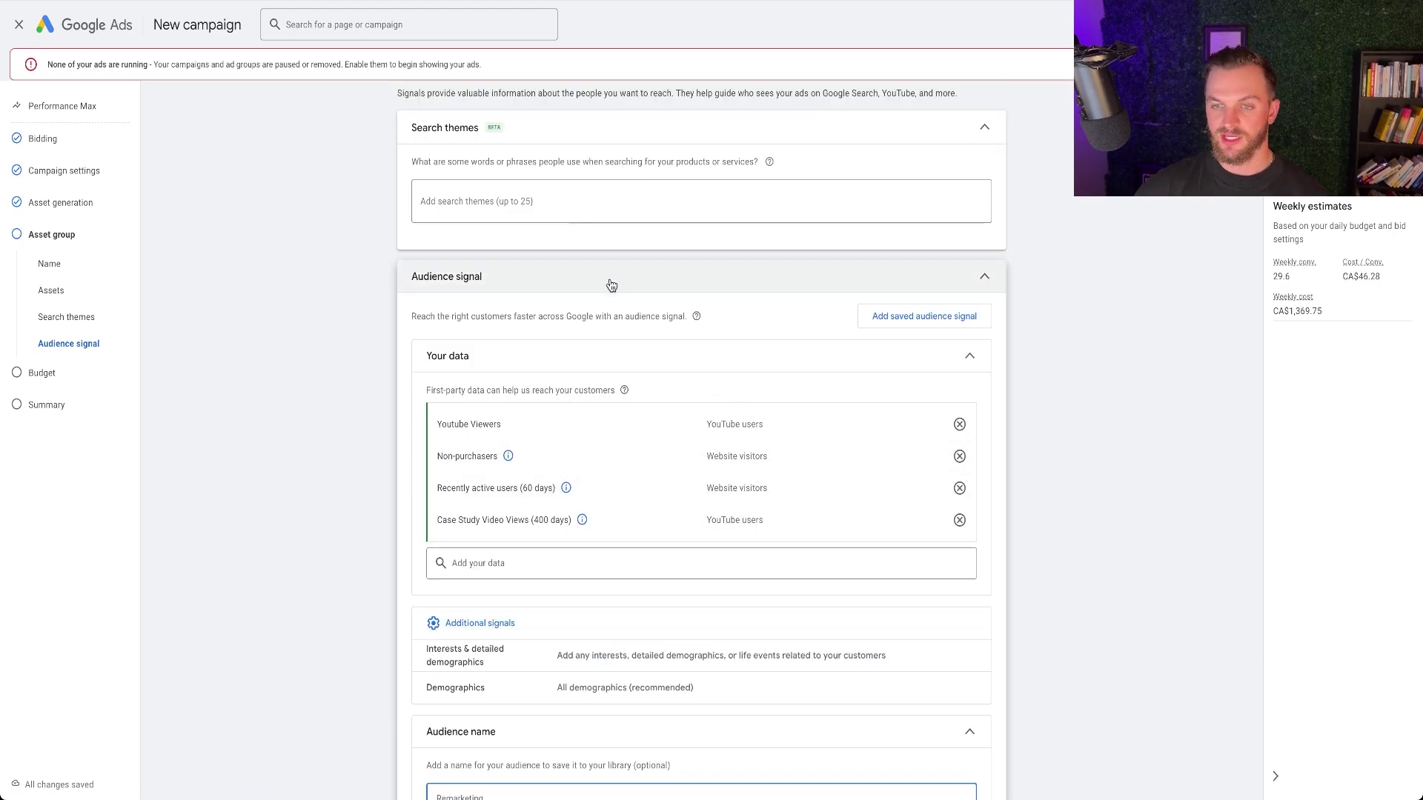
pyautogui.moveTo(697, 322)
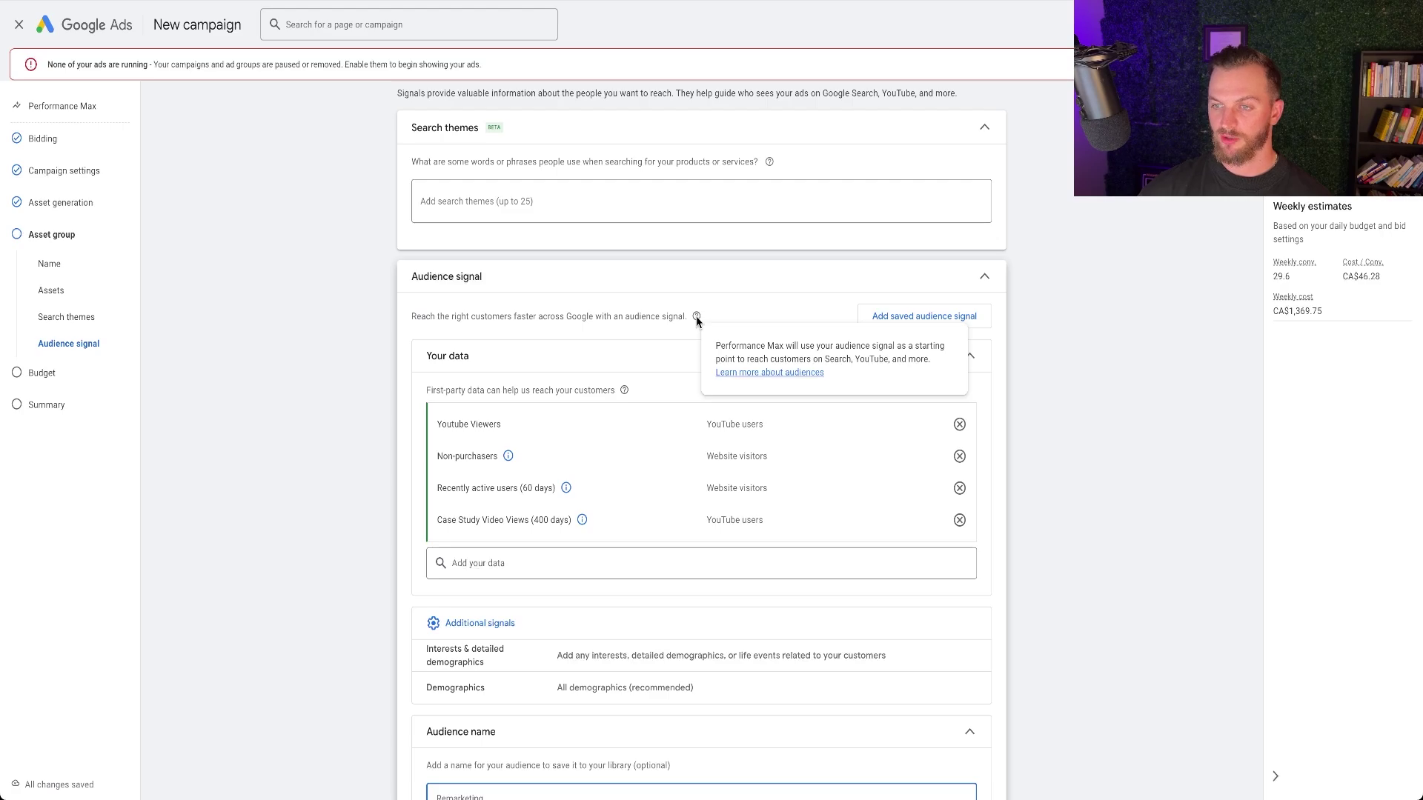
pyautogui.scroll(1, 696, 322)
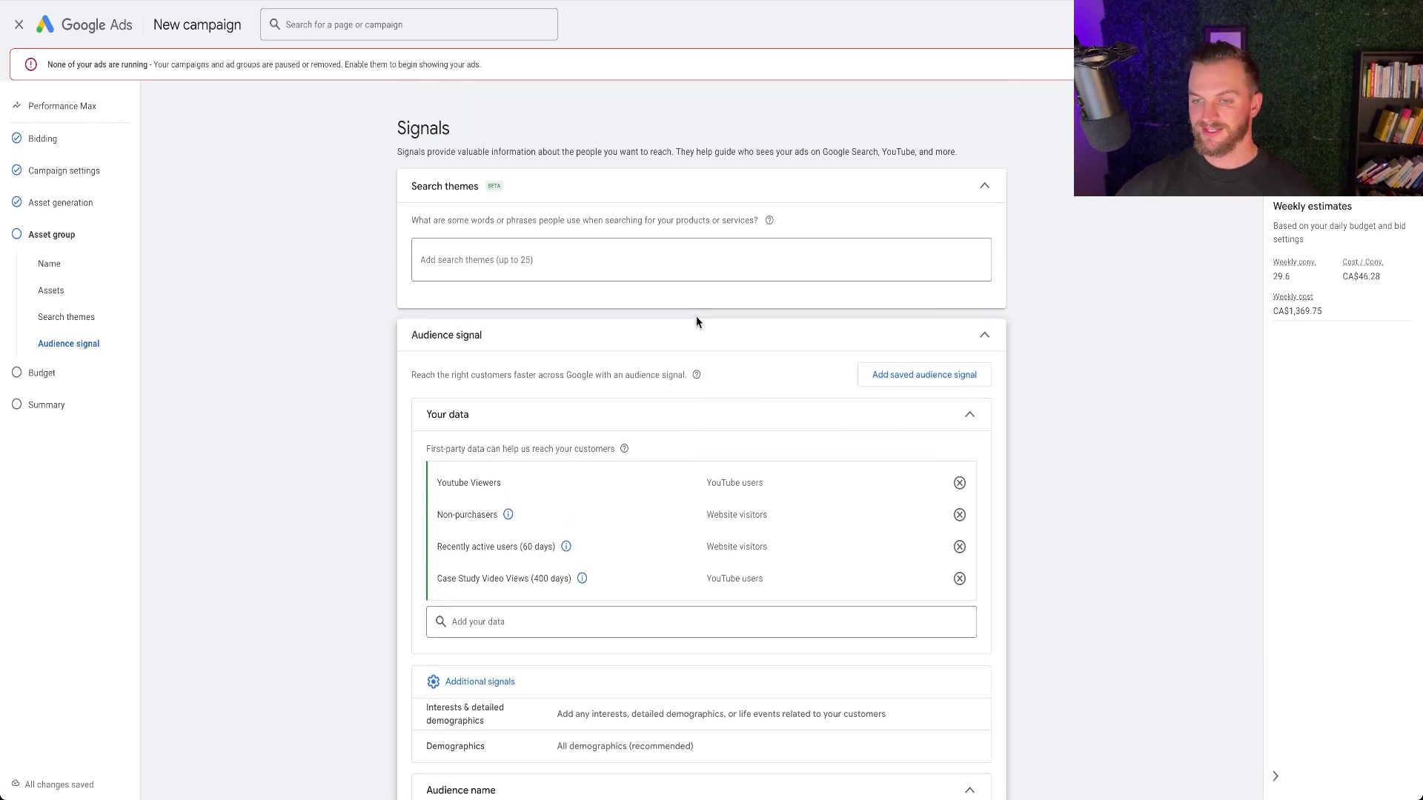
pyautogui.scroll(-3, 696, 323)
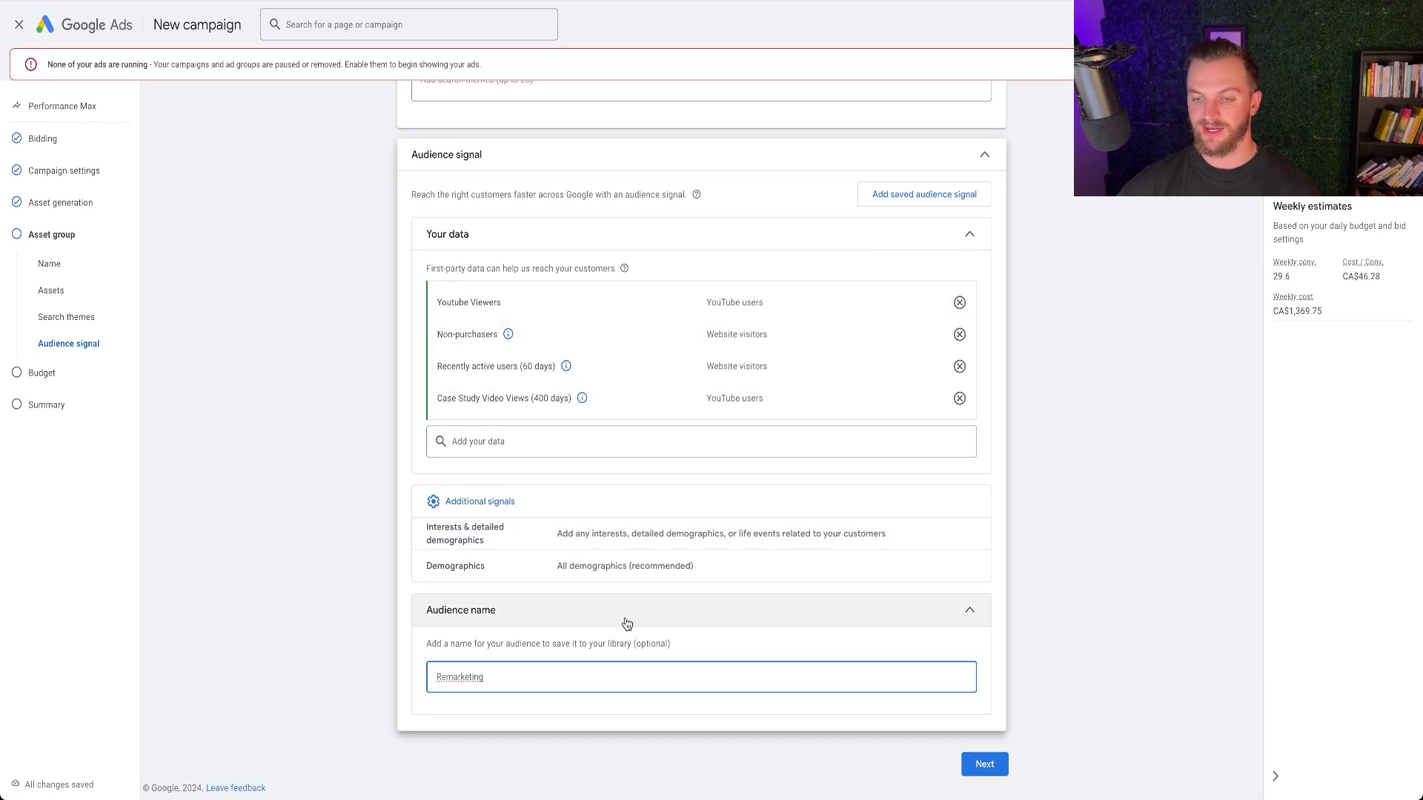
pyautogui.click(638, 538)
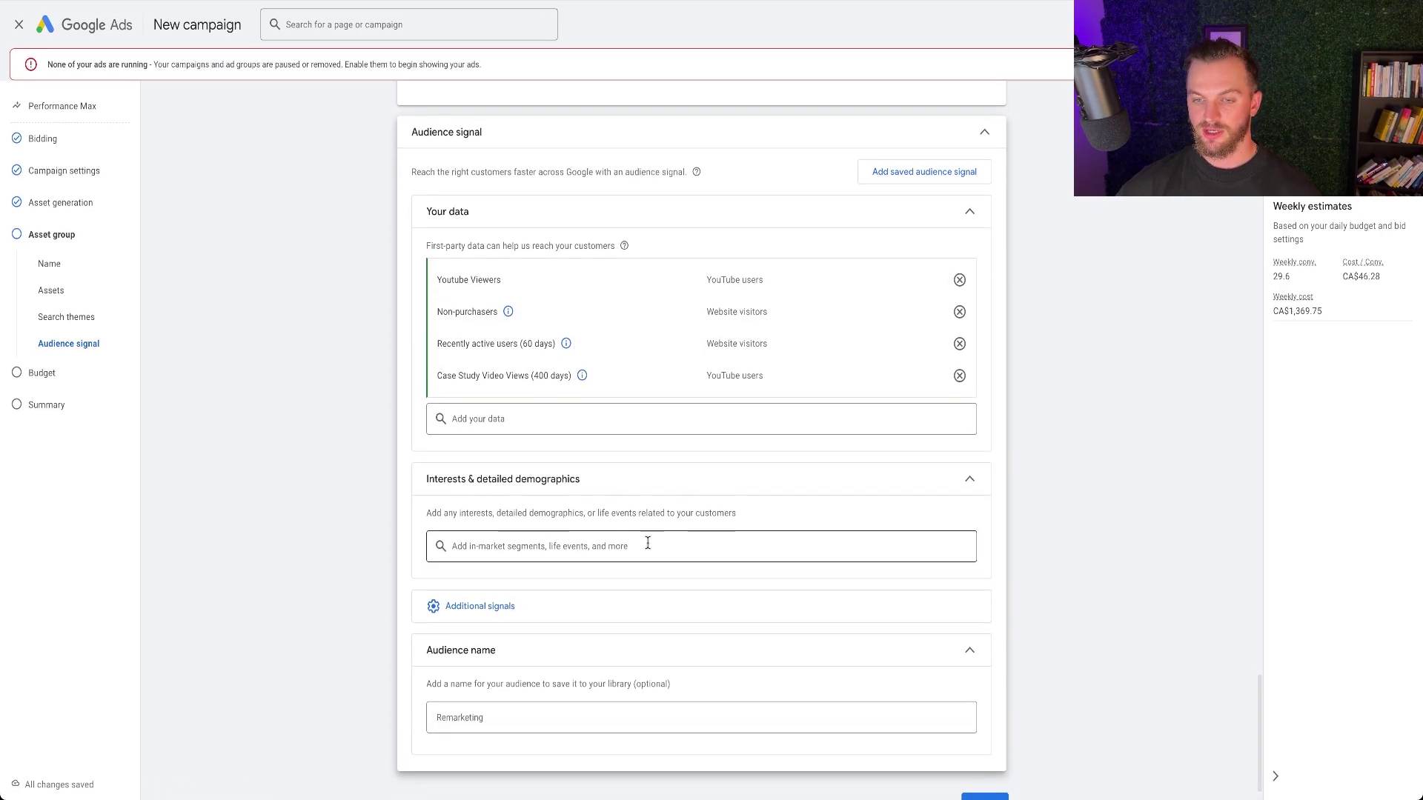
pyautogui.click(498, 329)
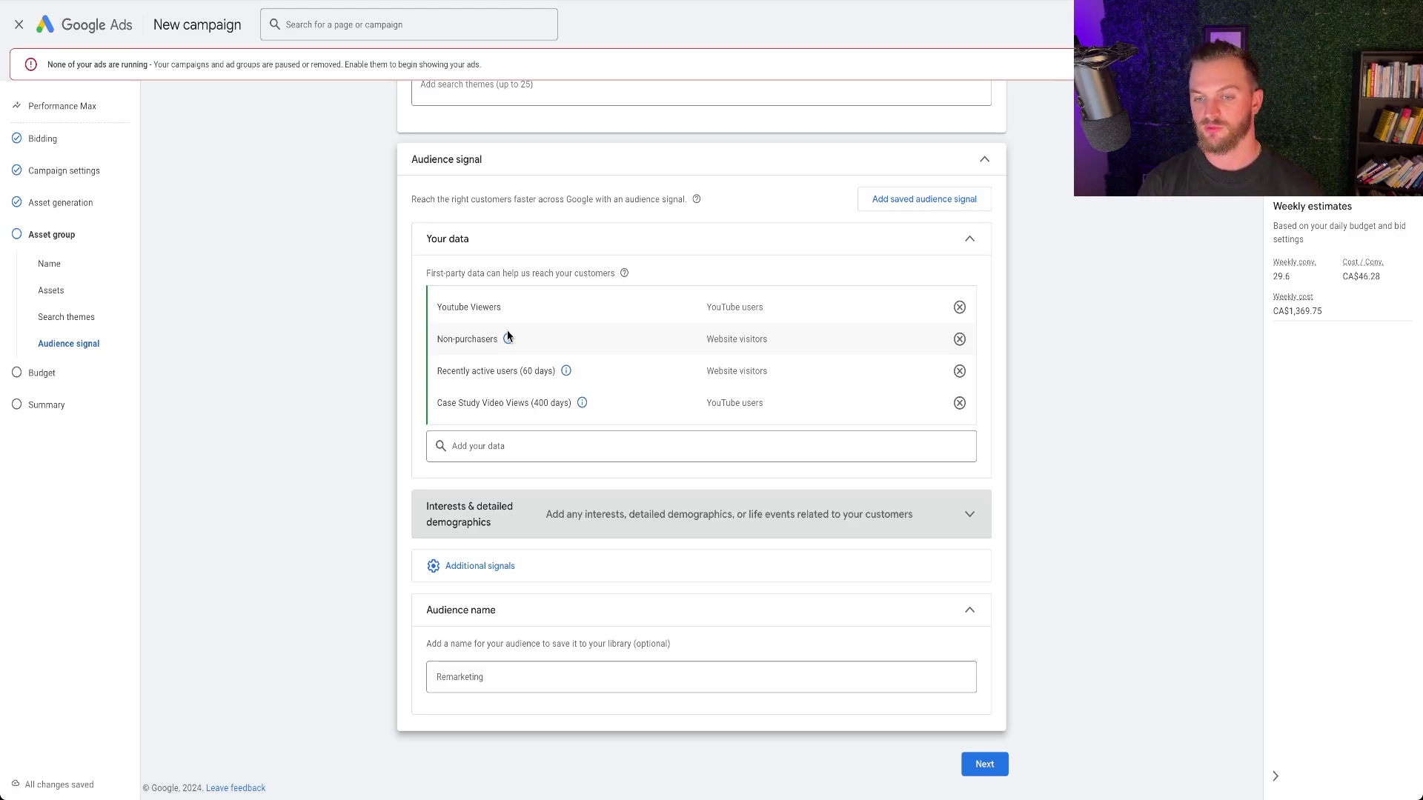
# - Leave the asset group and set a custom average daily budget of CA$5.00 for the campaign
pyautogui.click(985, 764)
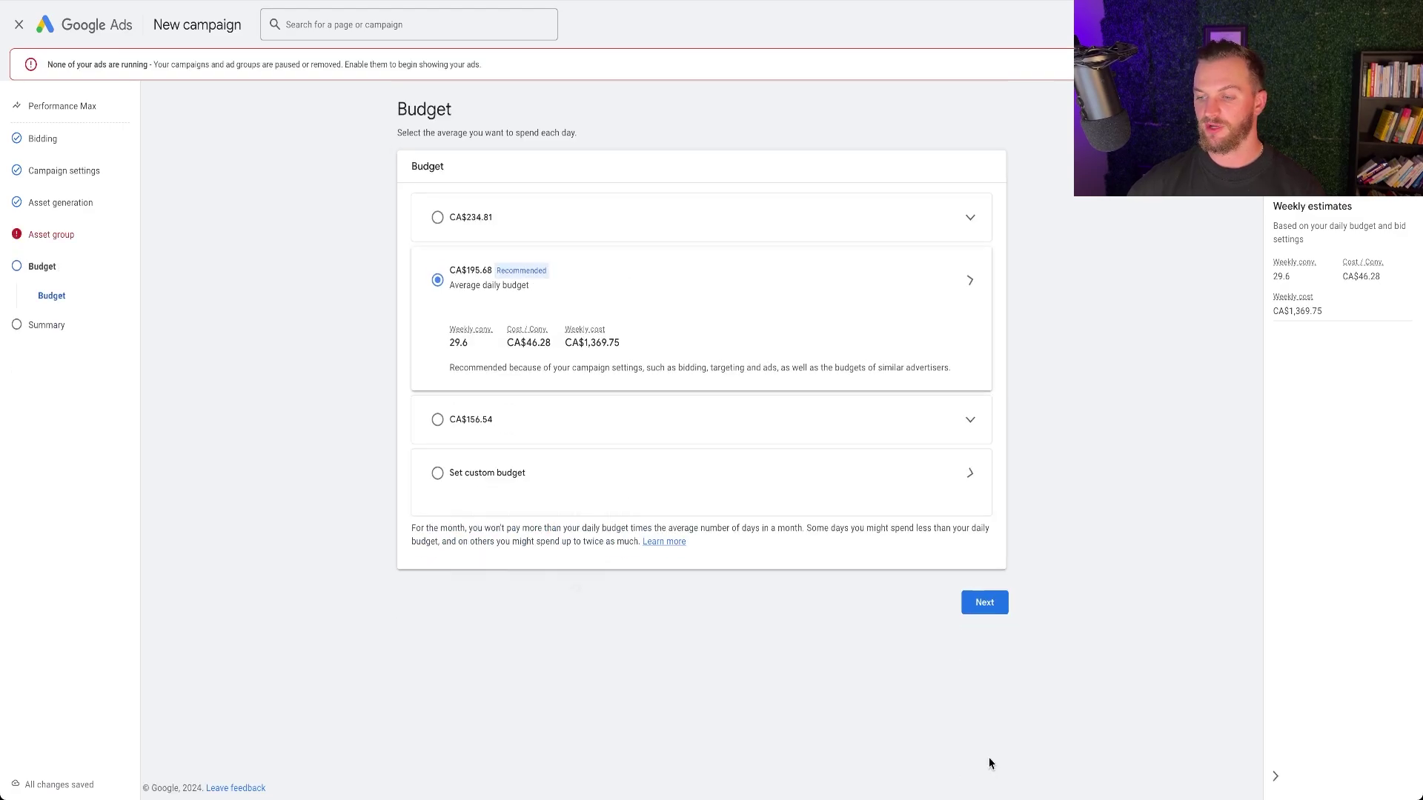
pyautogui.click(486, 483)
pyautogui.moveTo(518, 441); pyautogui.dragTo(459, 443)
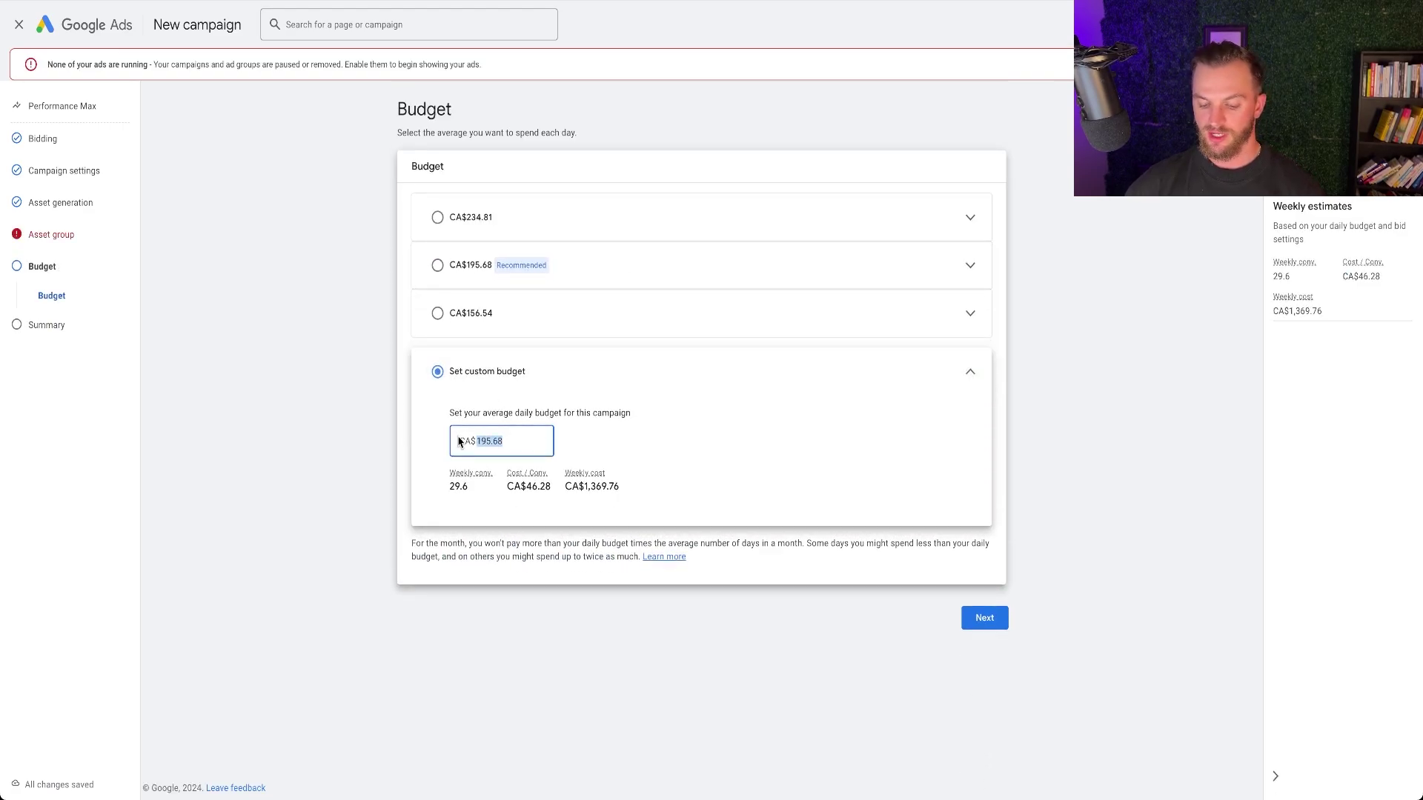
pyautogui.write('50')
pyautogui.click(956, 616)
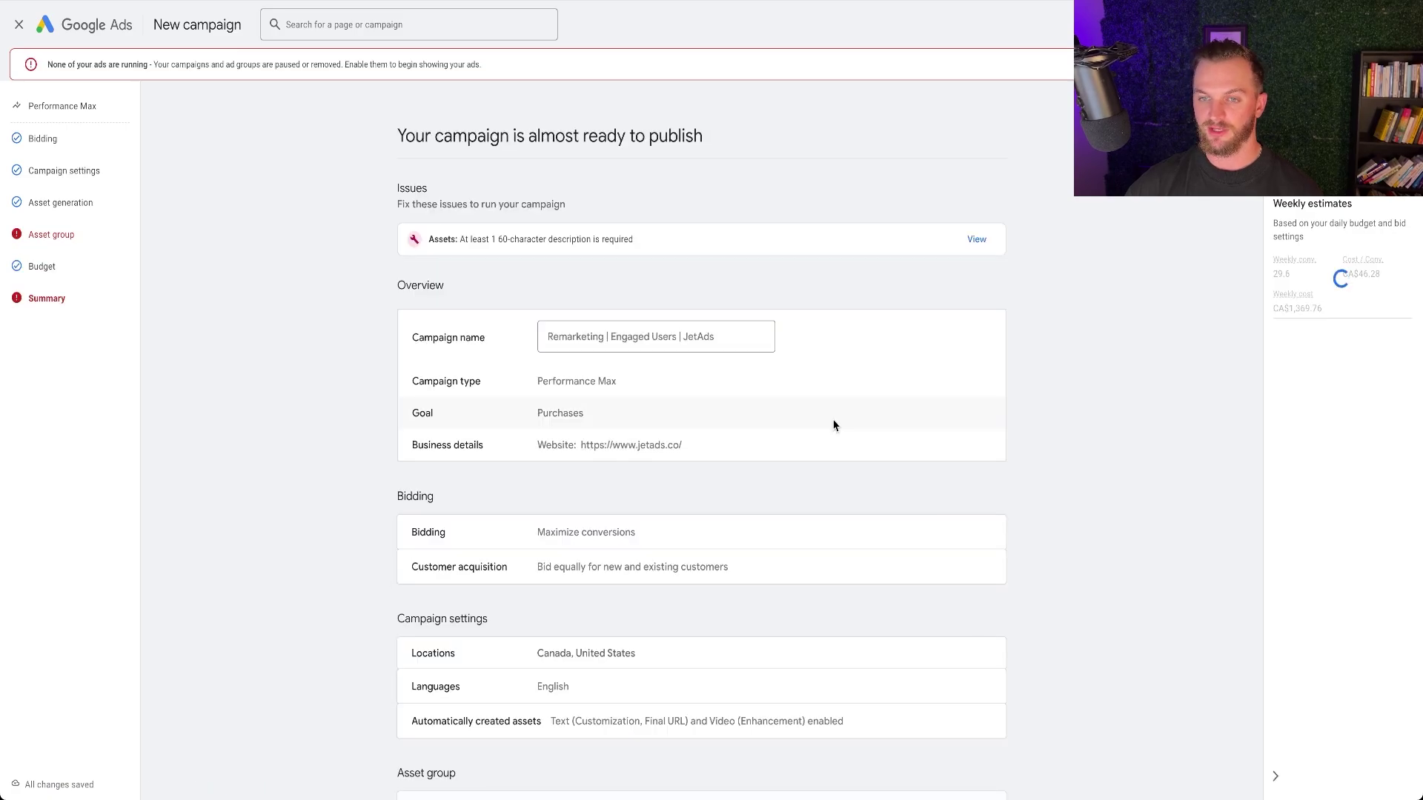
# - Fill in the required 60-character description with "JetAds is the leading digital advertising agency" and proceed past the budget
pyautogui.scroll(-4, 833, 424)
pyautogui.click(810, 546)
pyautogui.write('JetAds is the leading digital advertising agency')
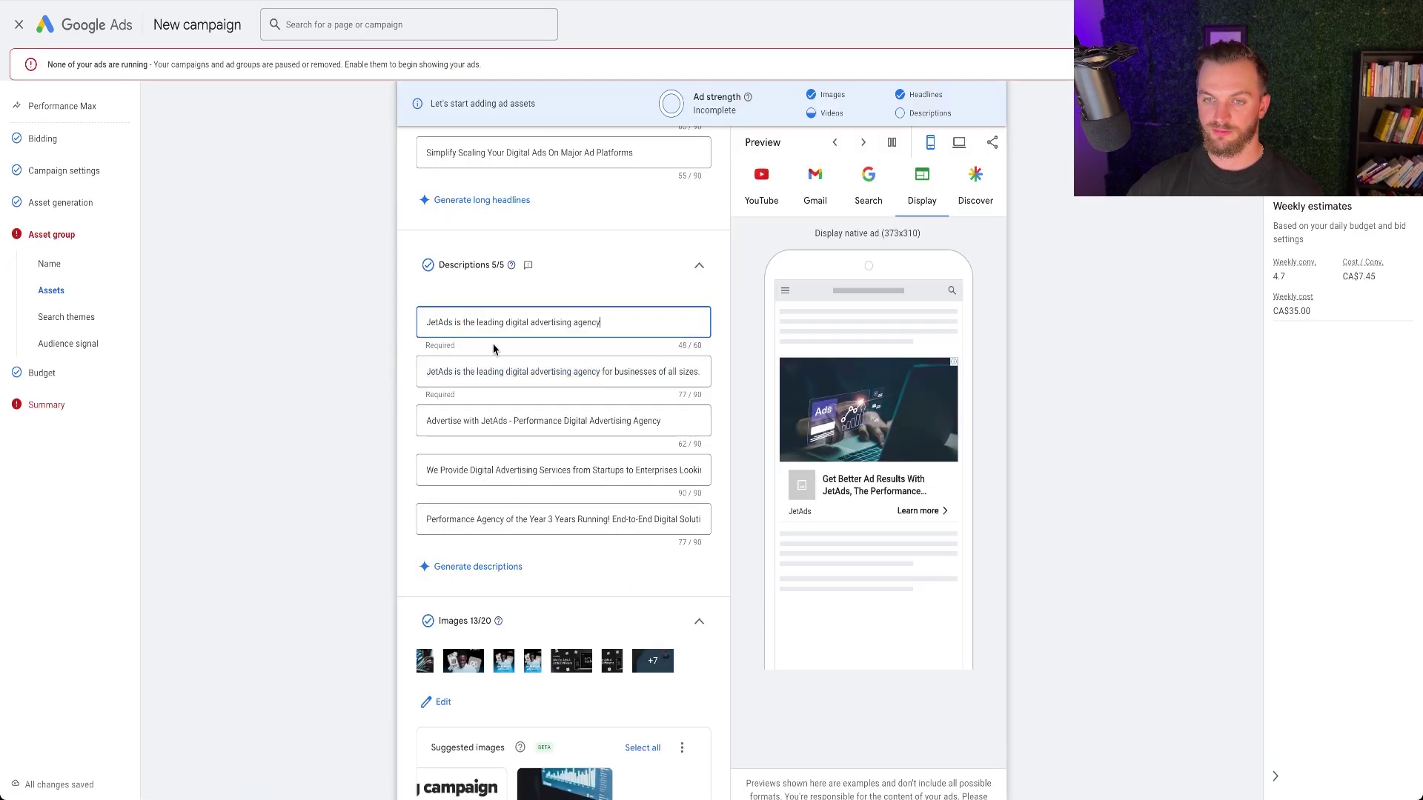
pyautogui.scroll(-8, 635, 416)
pyautogui.scroll(-5, 1080, 679)
pyautogui.click(986, 678)
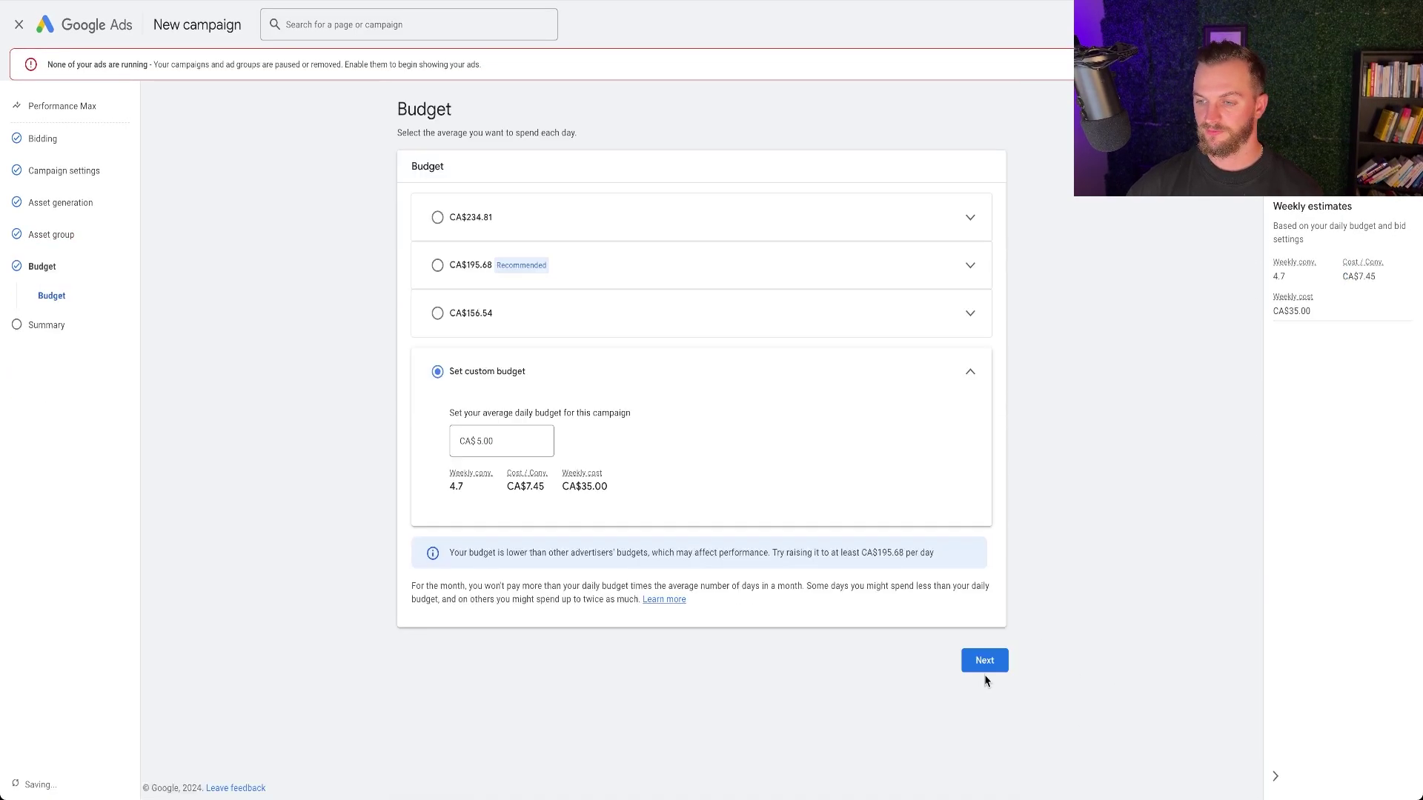
pyautogui.click(985, 669)
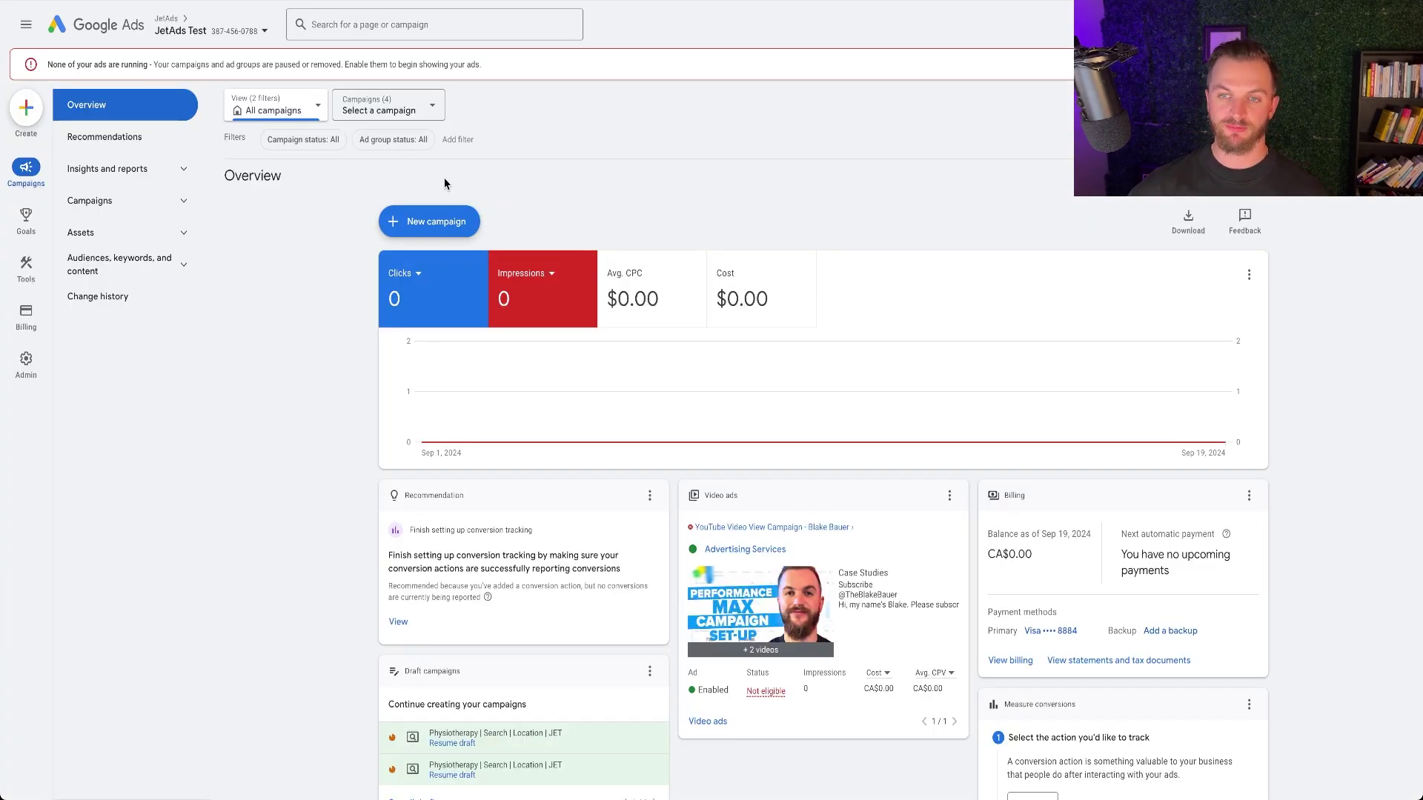
# - Start a new campaign with the Leads objective, keeping the Purchases conversion goal, and choose the Display campaign type
pyautogui.click(441, 214)
pyautogui.click(447, 230)
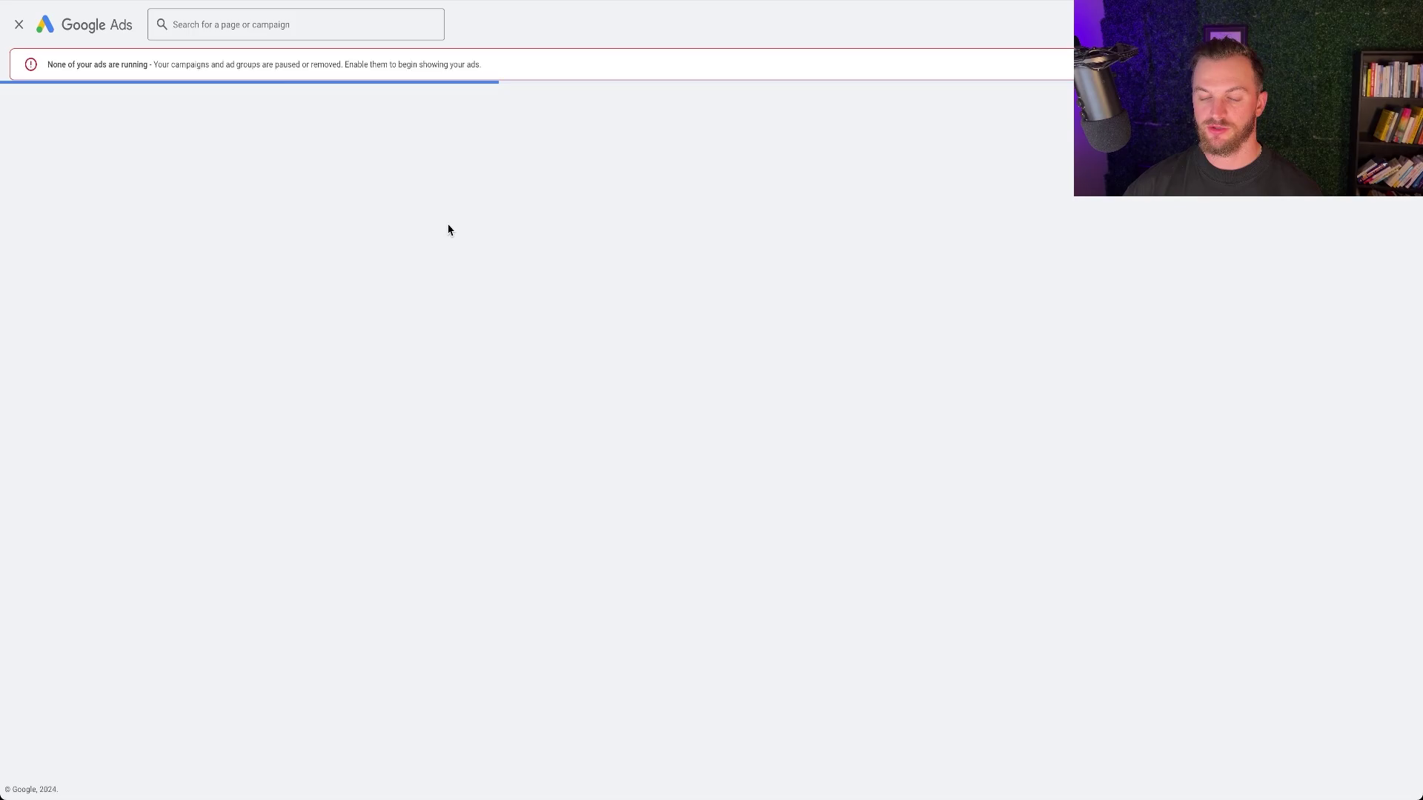
pyautogui.click(630, 274)
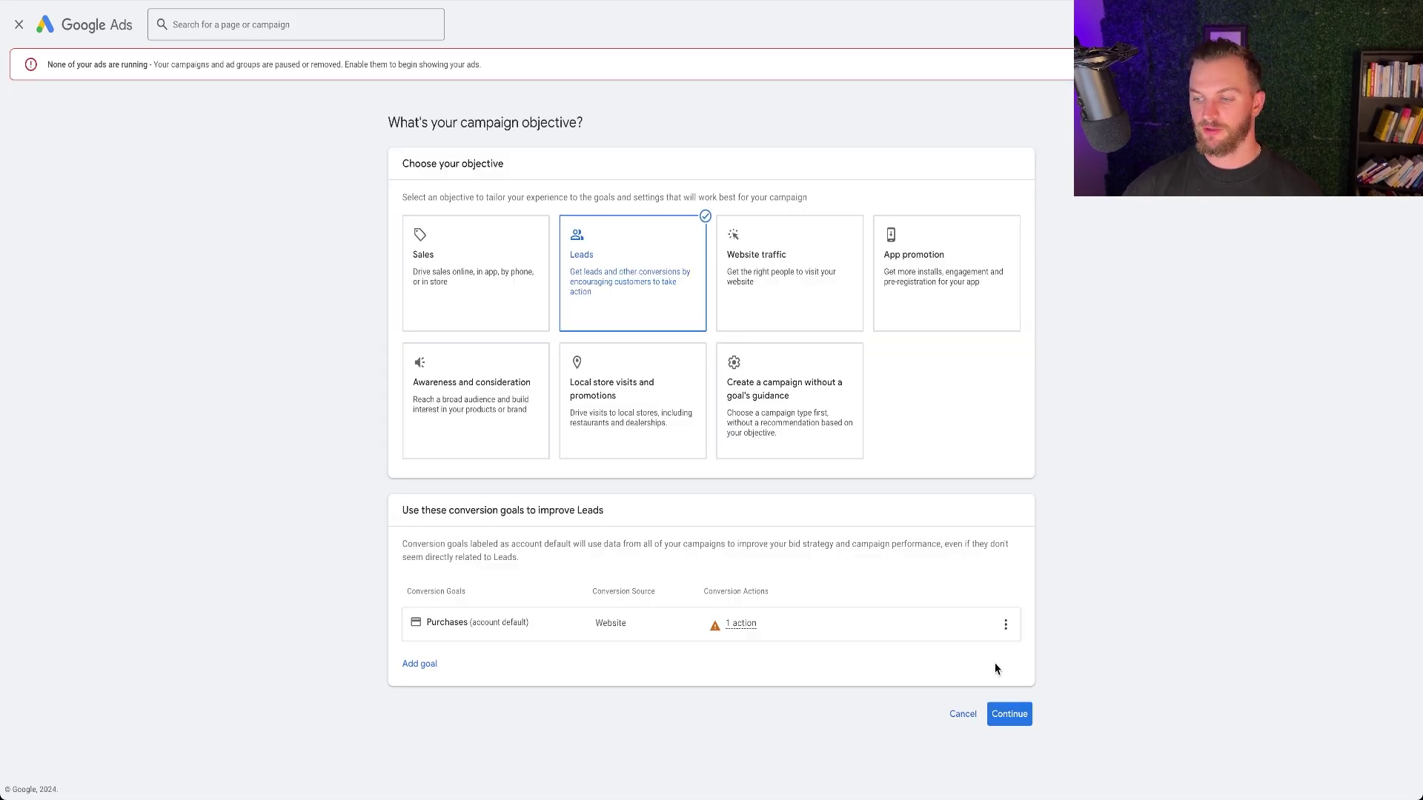
pyautogui.click(785, 445)
pyautogui.scroll(-5, 785, 448)
pyautogui.click(946, 467)
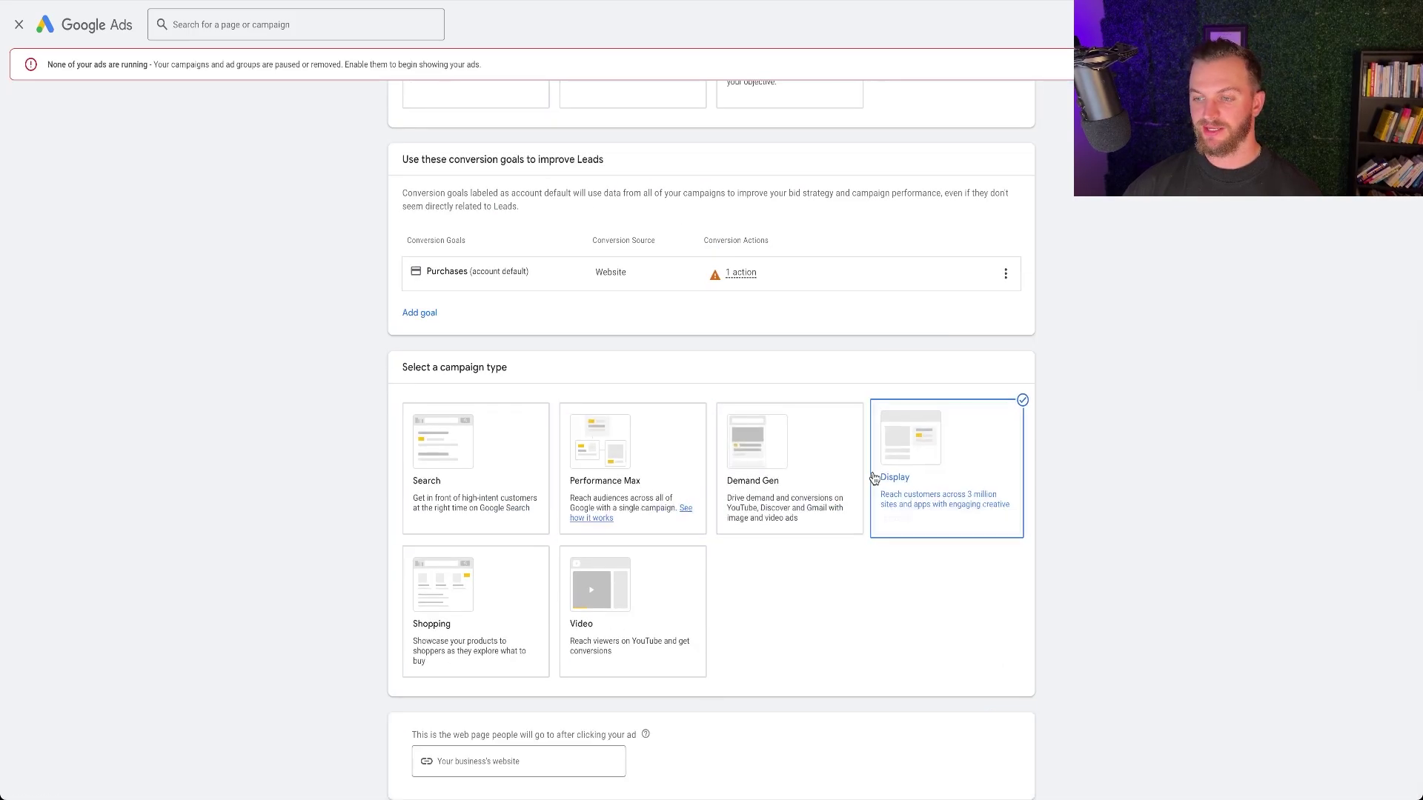
pyautogui.scroll(-2, 489, 563)
pyautogui.click(503, 666)
pyautogui.click(931, 291)
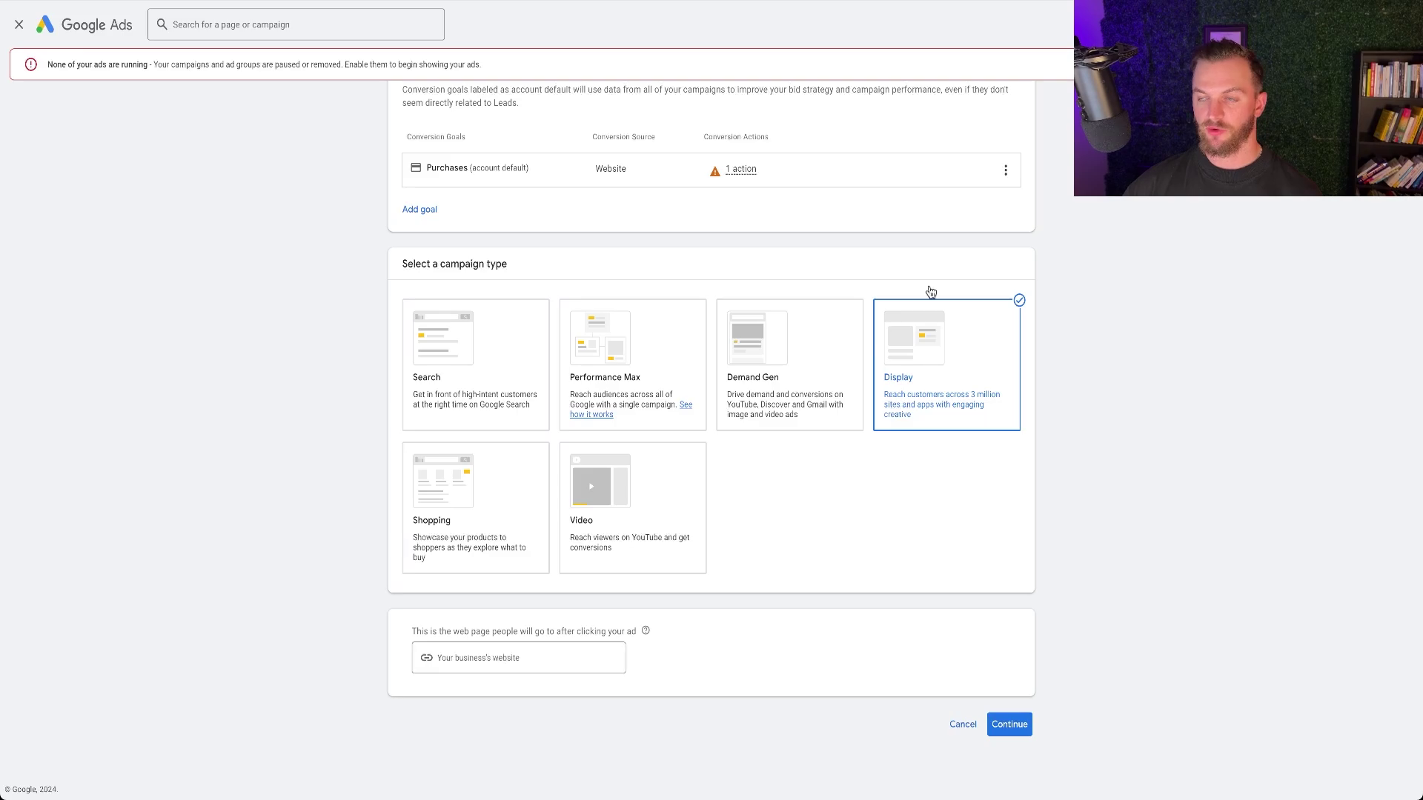
pyautogui.hotkey('ctrl', 'v')
pyautogui.click(827, 423)
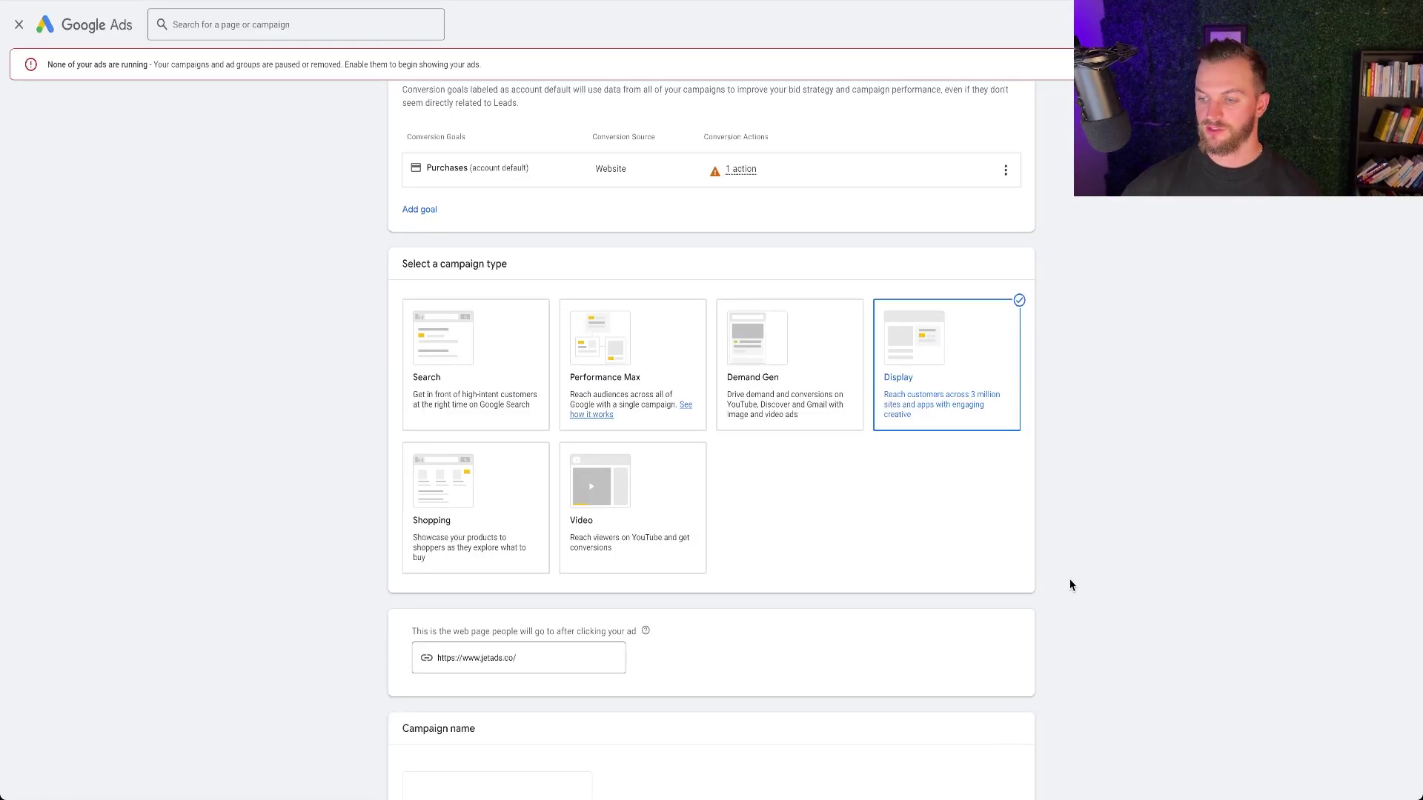
pyautogui.scroll(-2, 741, 386)
pyautogui.write('Remarketi')
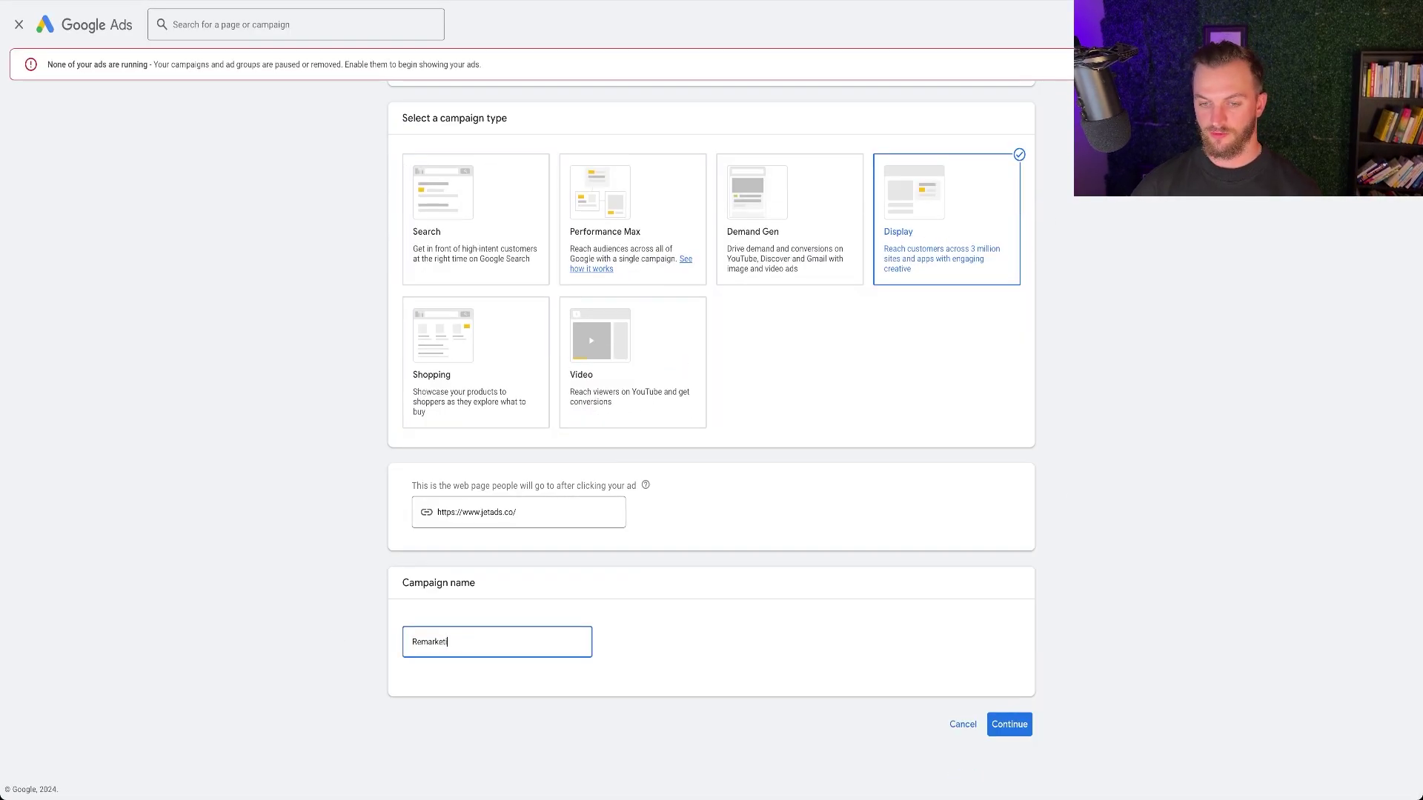
pyautogui.write('ng | Display | Canada')
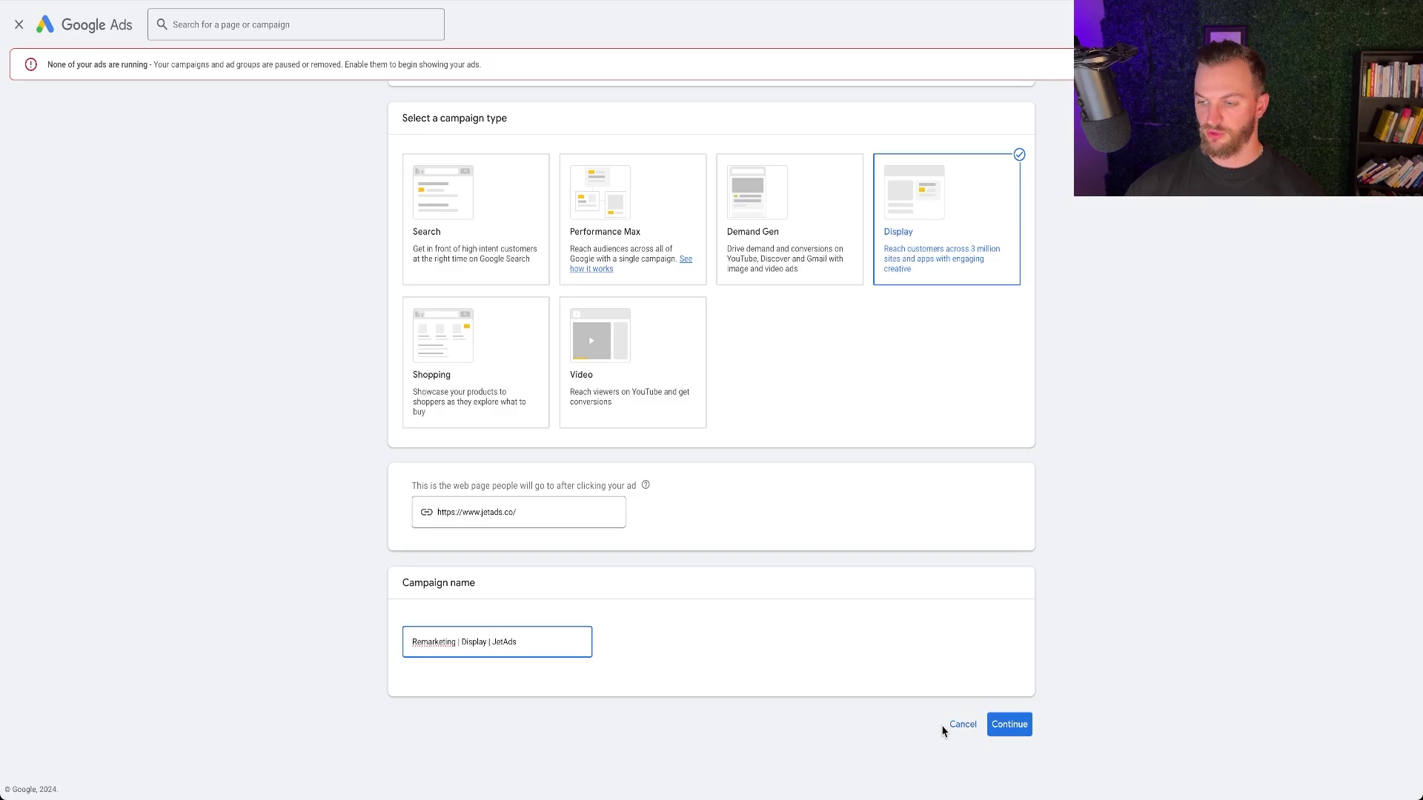
pyautogui.click(1009, 724)
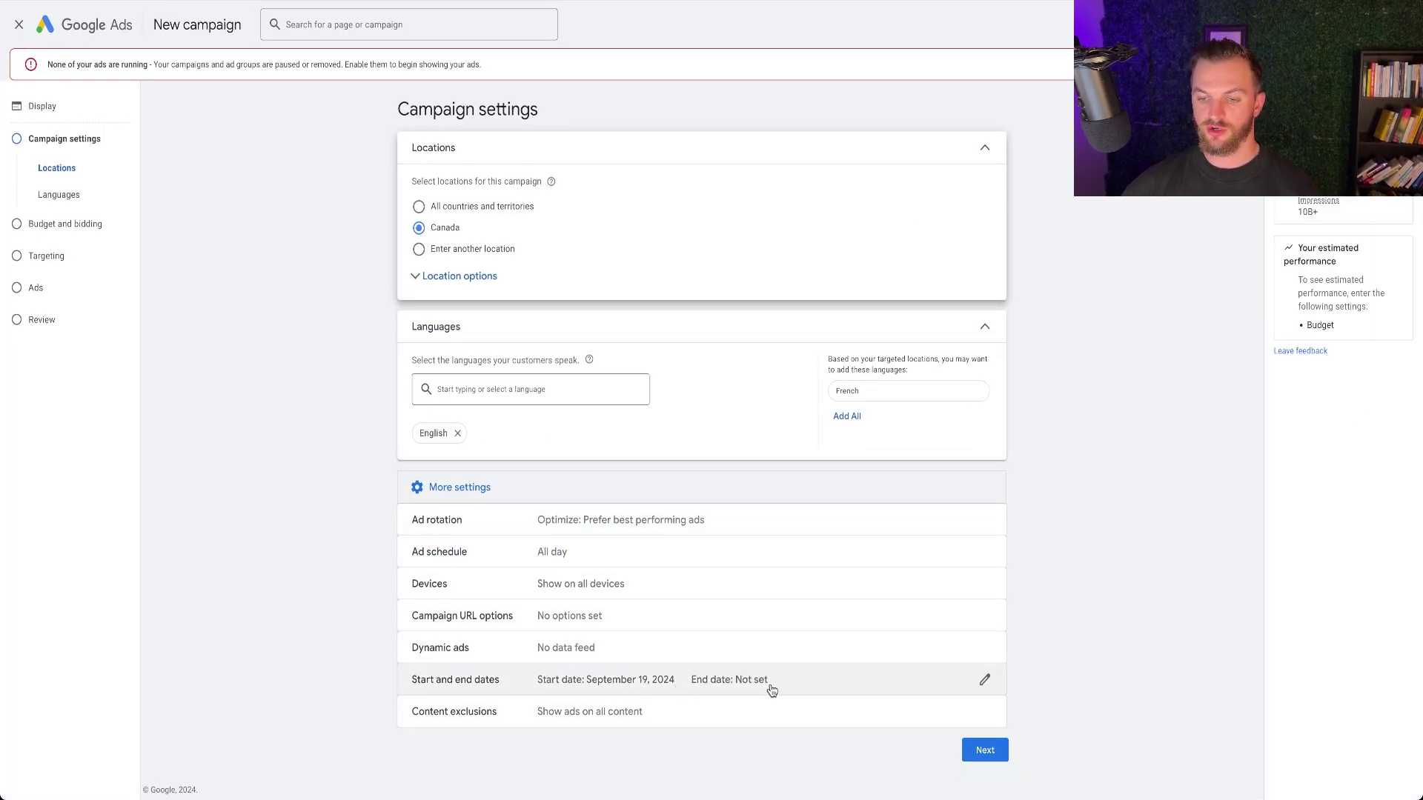
# - Keep the default campaign settings, set the average daily budget to CA$5.00 and select the Maximize conversions bid strategy directly
pyautogui.click(976, 752)
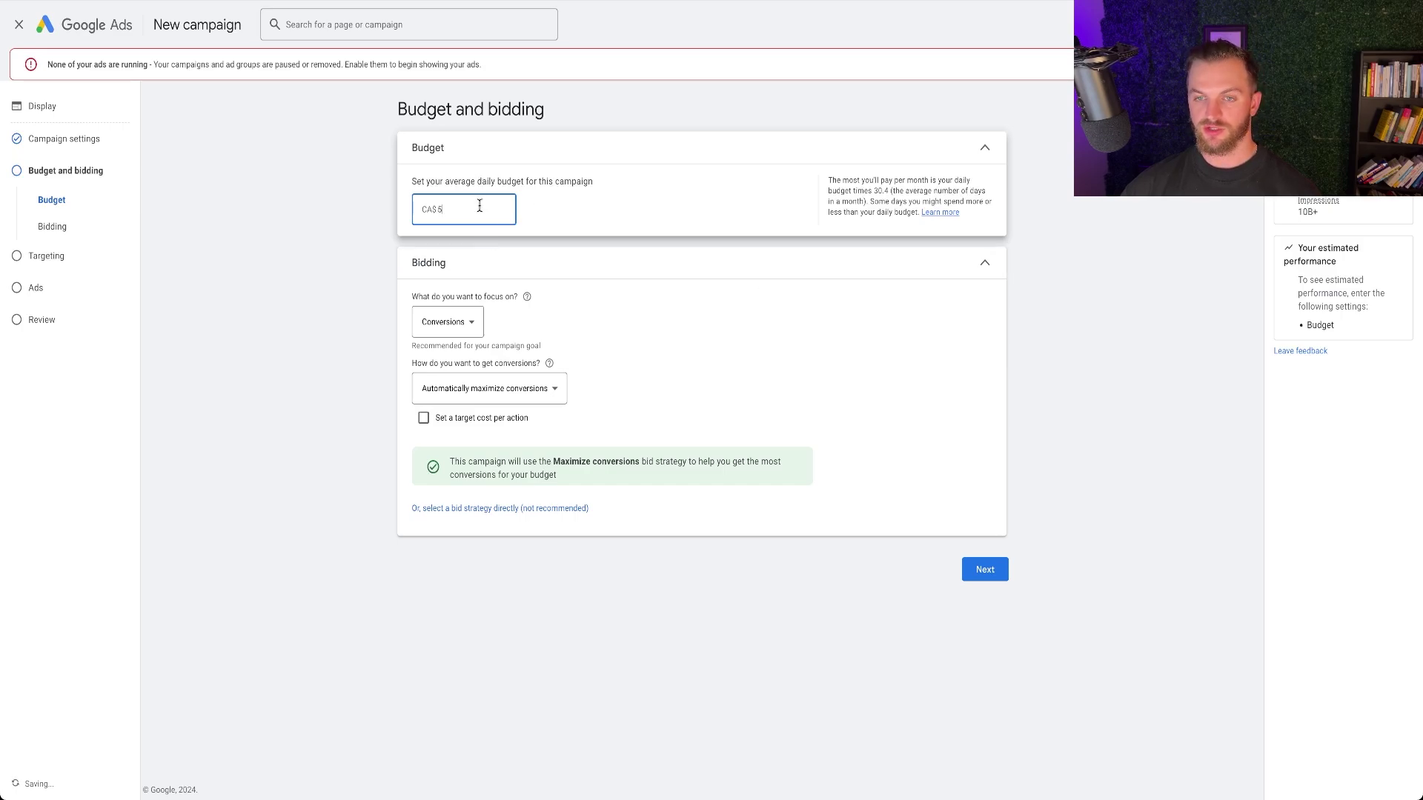
pyautogui.click(459, 326)
pyautogui.click(454, 358)
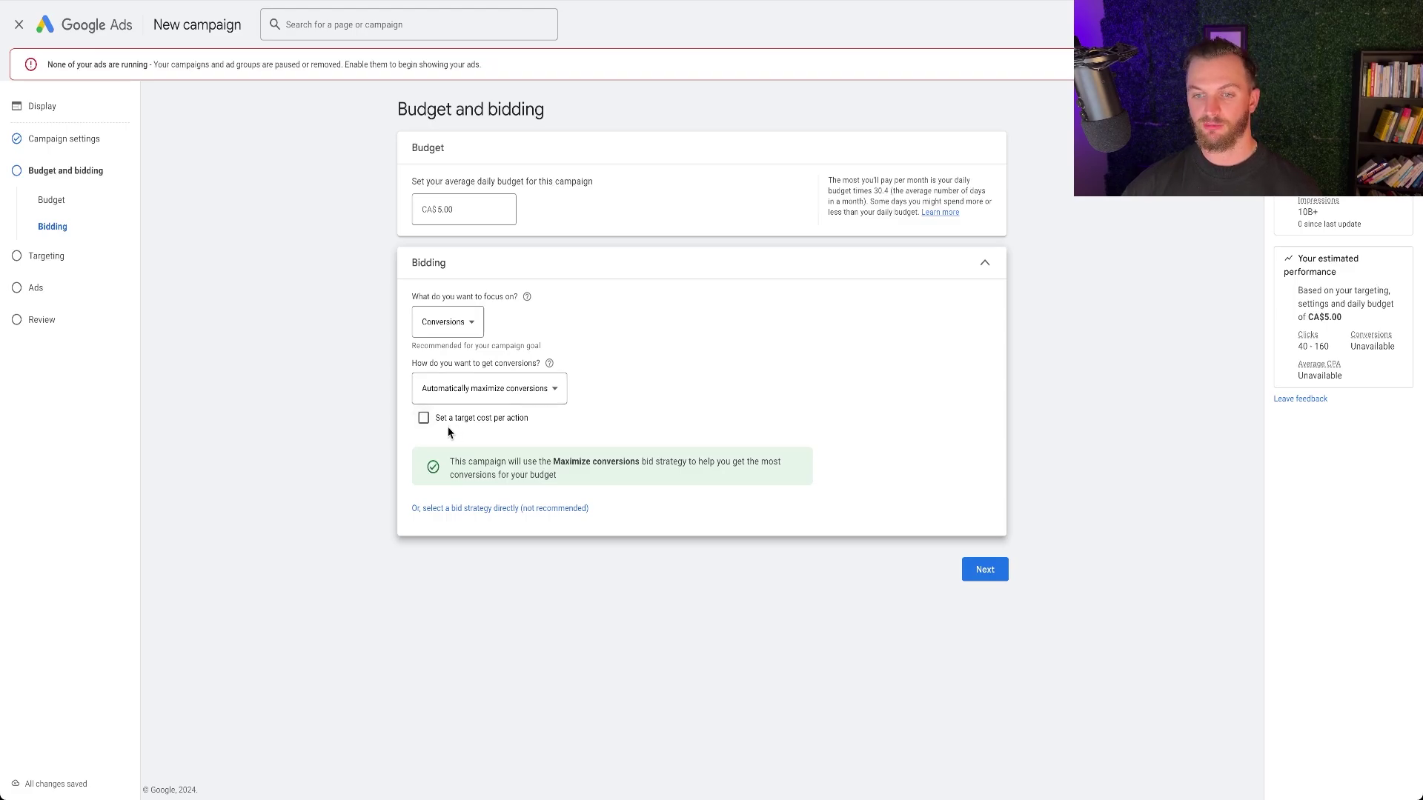
pyautogui.click(523, 509)
pyautogui.click(501, 374)
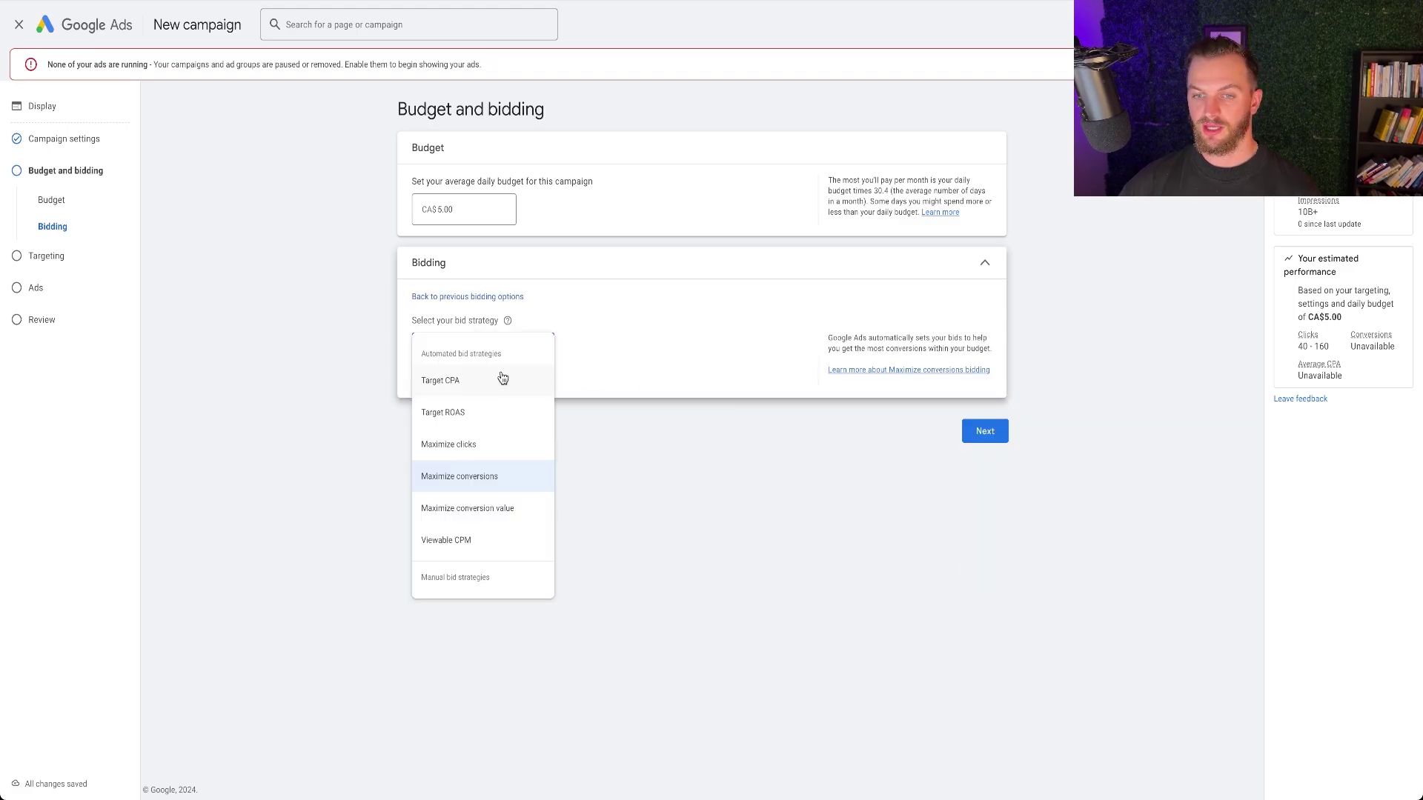
pyautogui.click(479, 472)
pyautogui.click(985, 429)
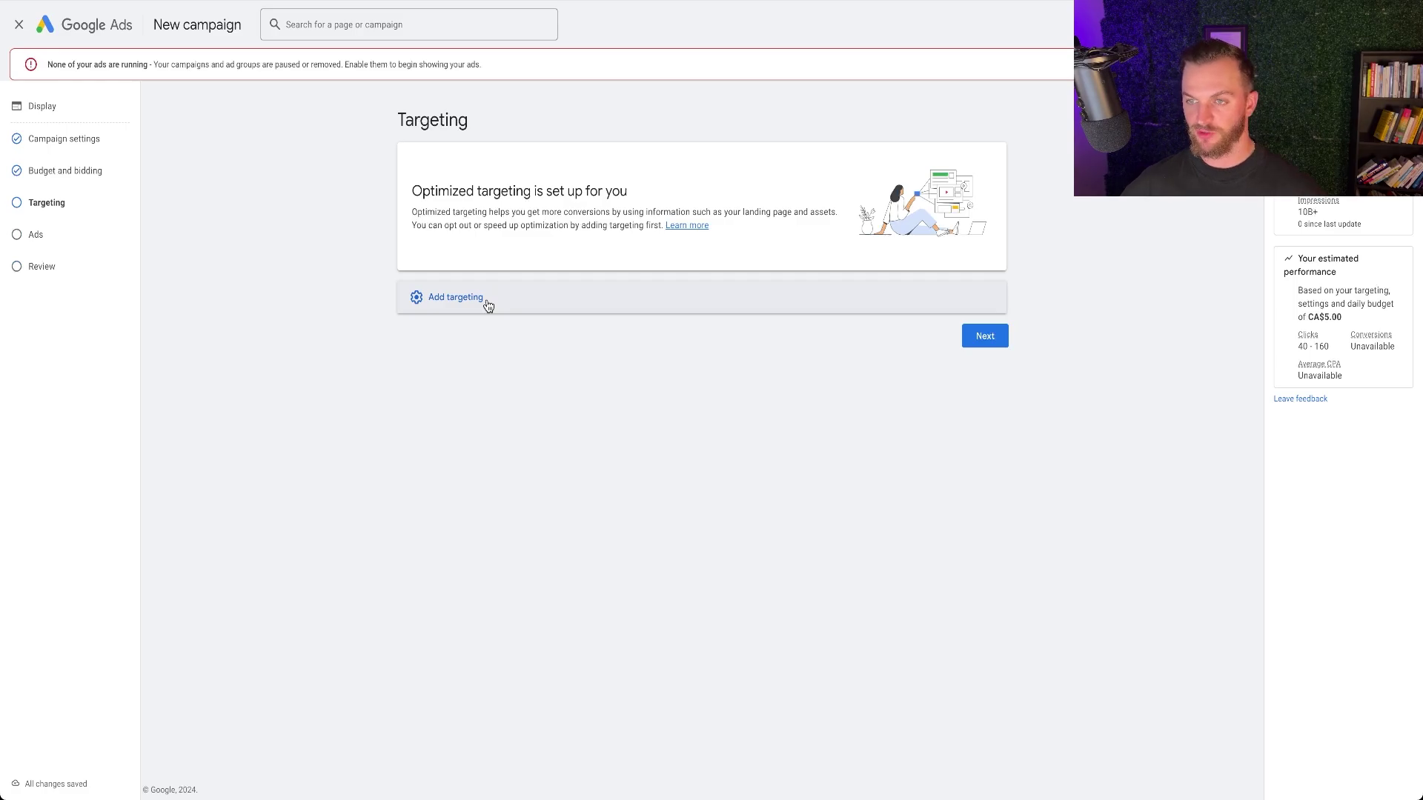
# - Add audience segment targeting with the website visitor segments Non-purchasers and Recently active users (60 days)
pyautogui.click(489, 306)
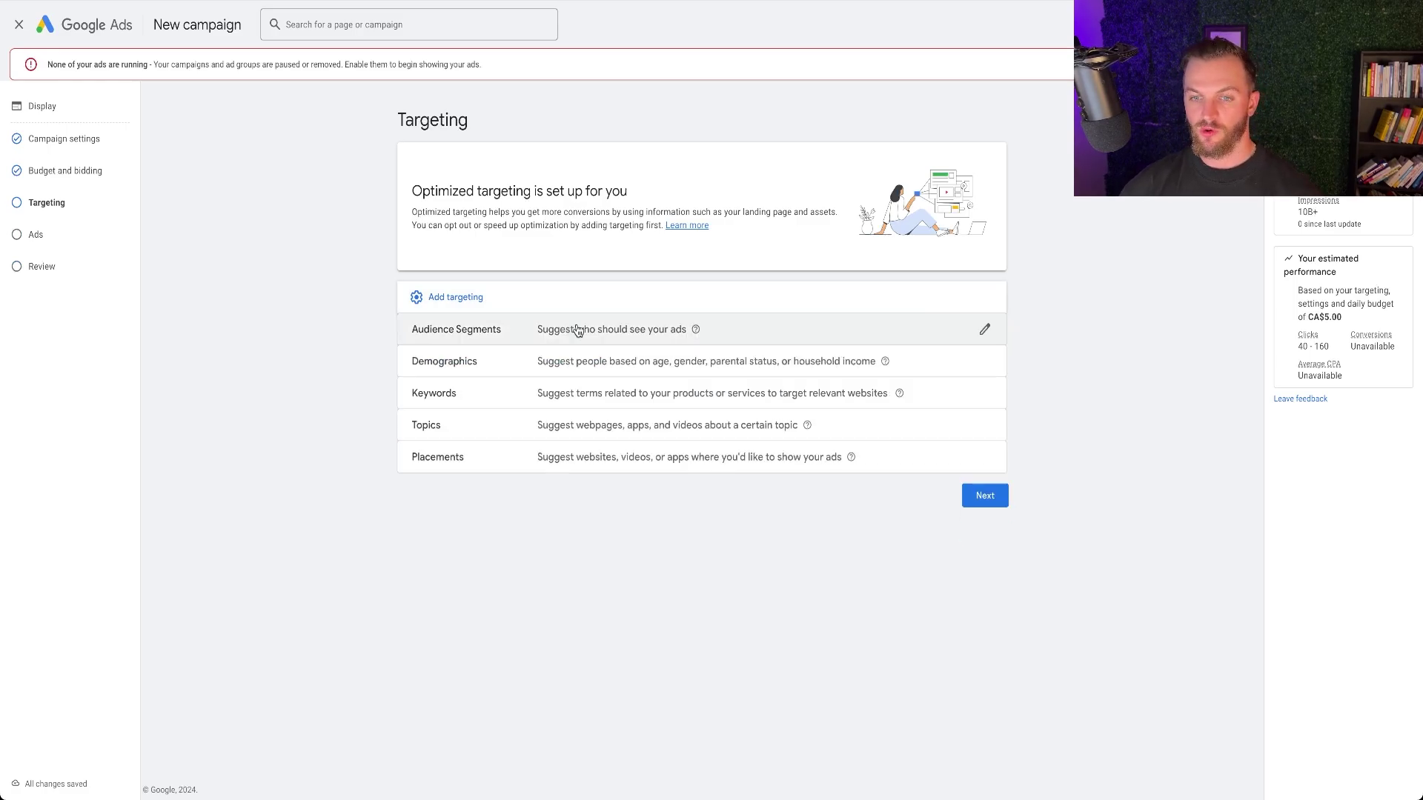
pyautogui.click(580, 331)
pyautogui.click(495, 290)
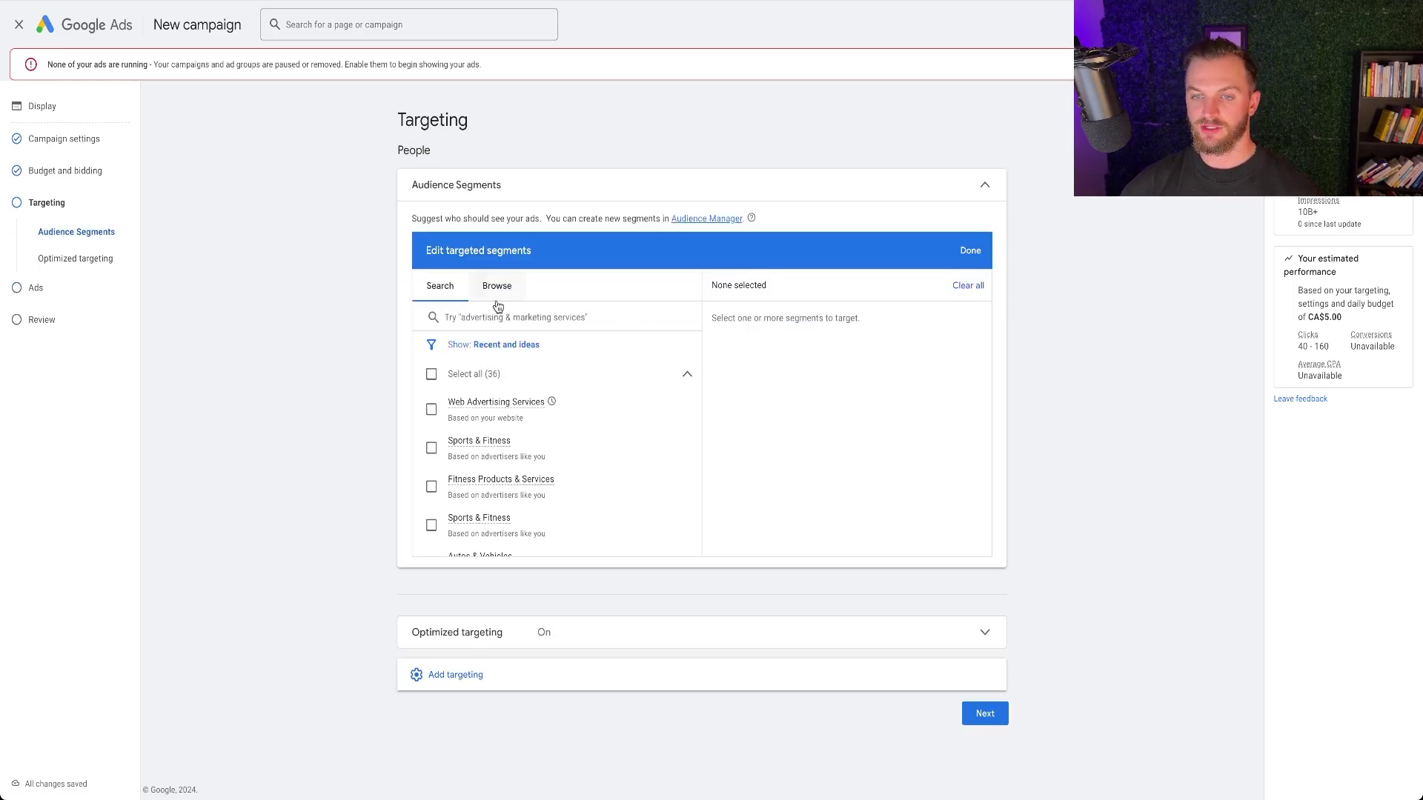
pyautogui.scroll(-1, 552, 443)
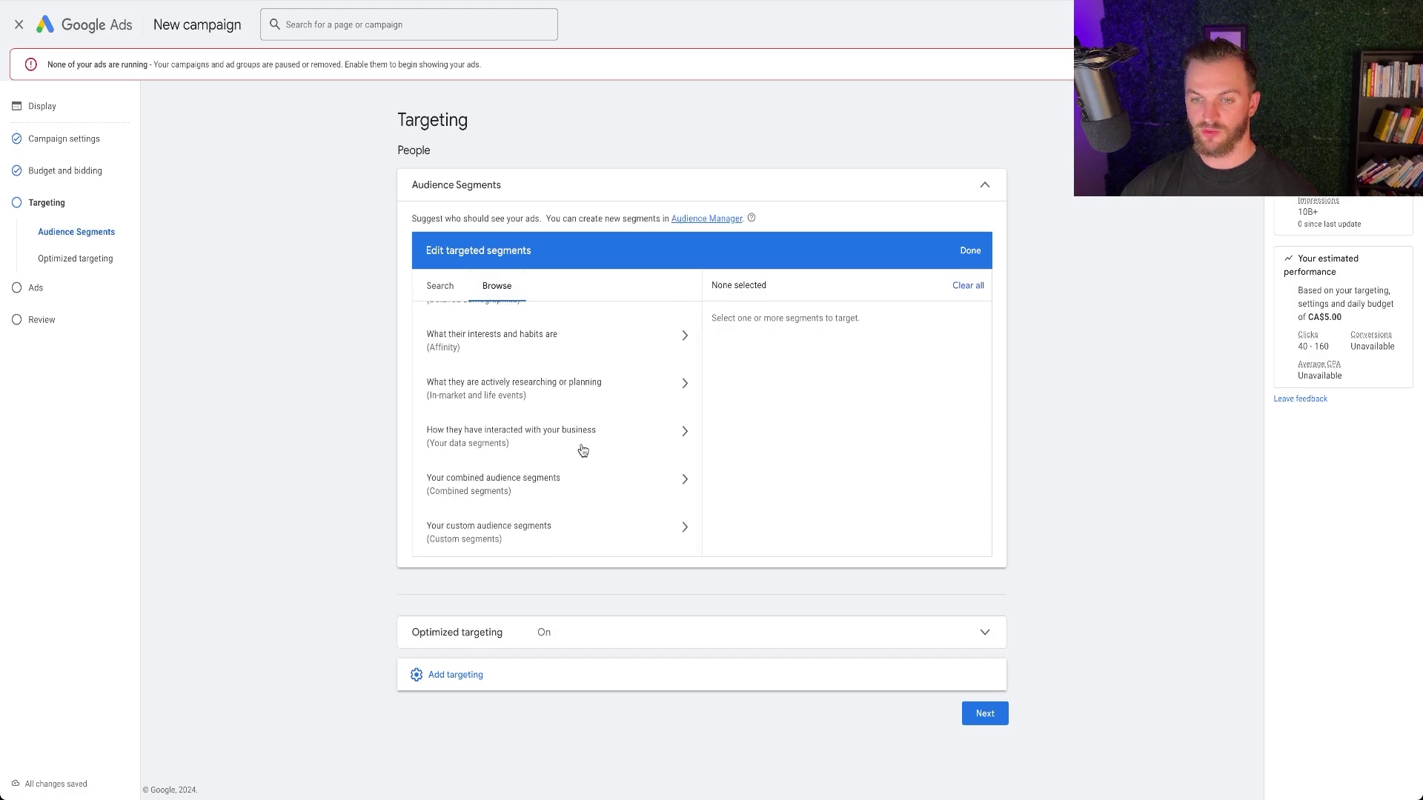
pyautogui.click(557, 447)
pyautogui.click(566, 377)
pyautogui.scroll(-5, 512, 400)
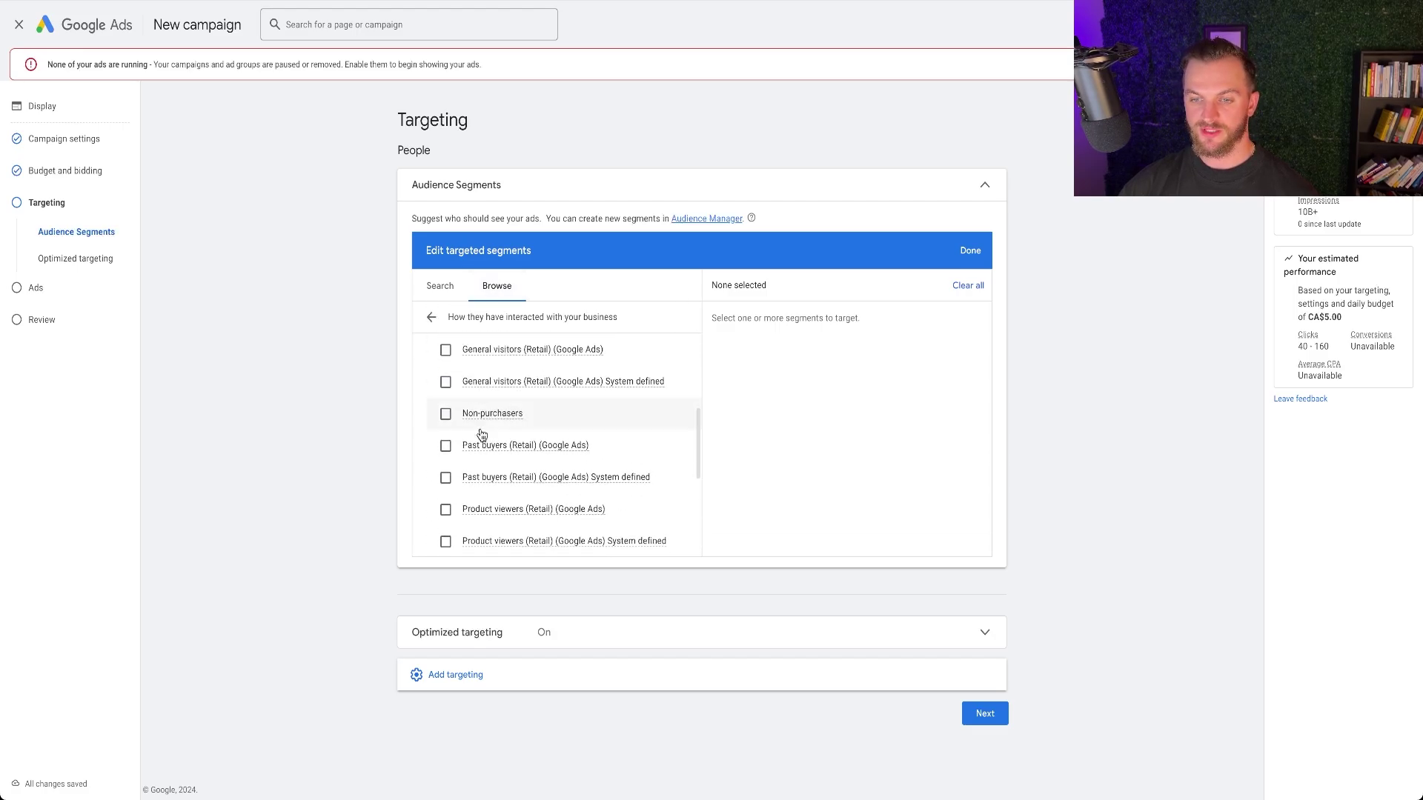
pyautogui.click(446, 416)
pyautogui.scroll(-5, 446, 448)
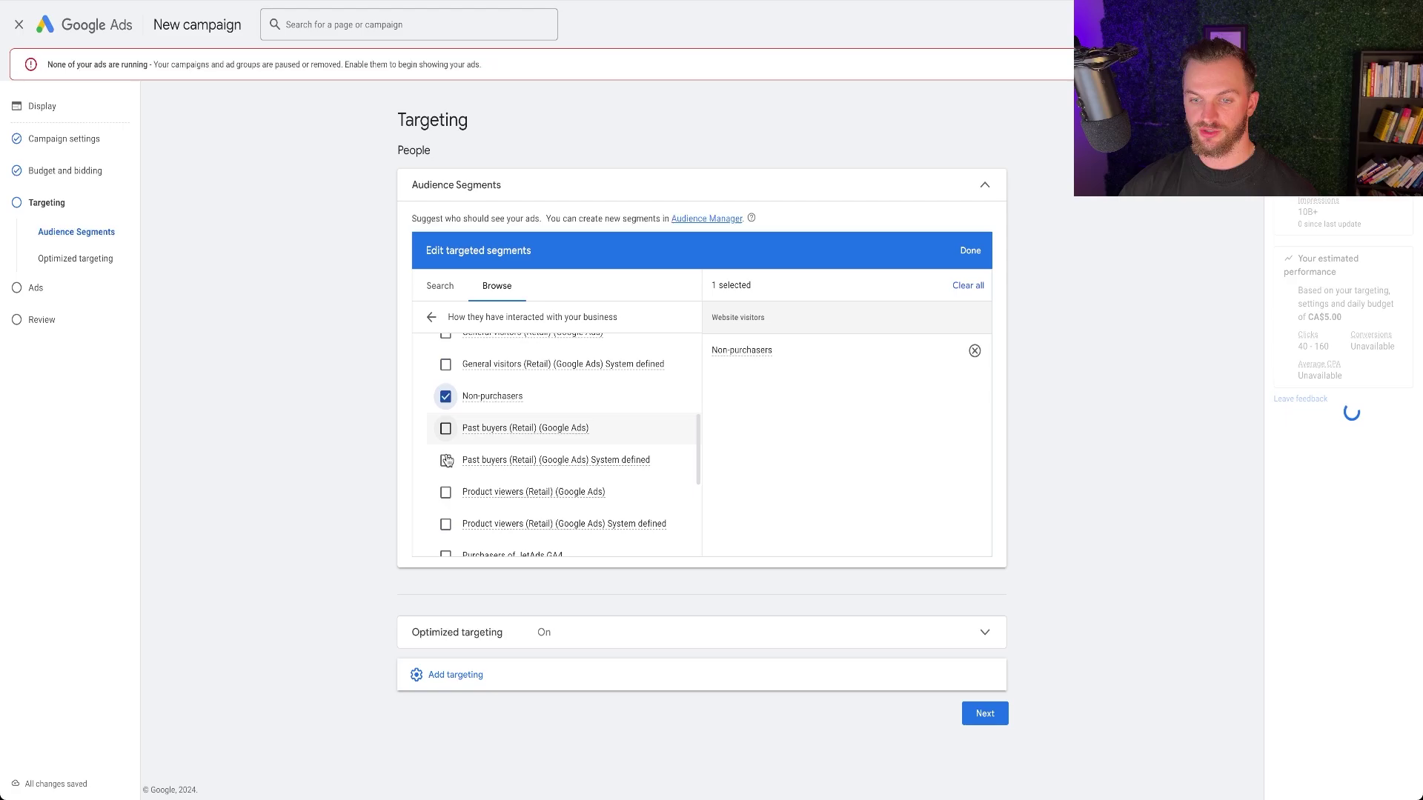
pyautogui.click(445, 456)
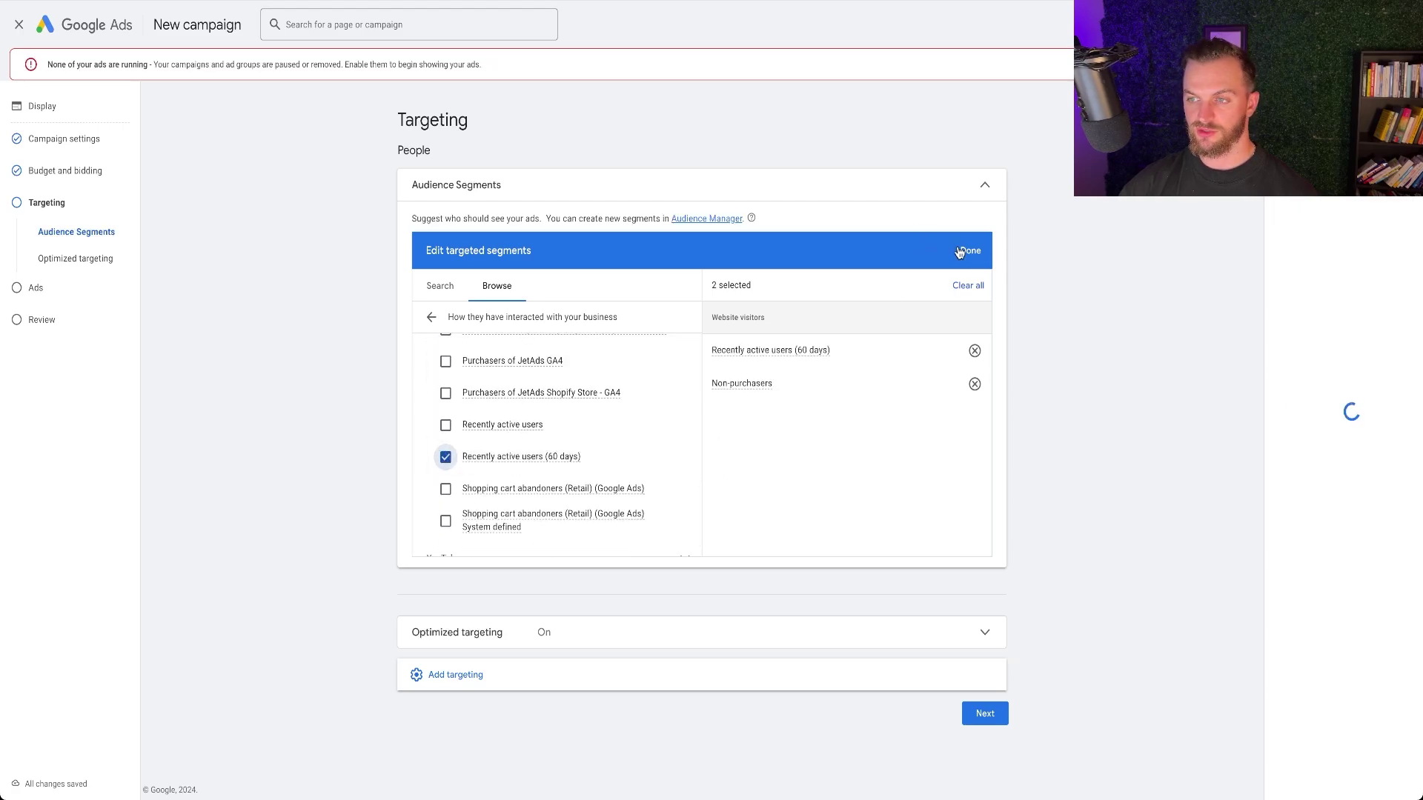
# - Add the segments Recently active users, Case Study Video Views (400 days) and Youtube Viewers, and finish editing the targeted segments
pyautogui.click(535, 465)
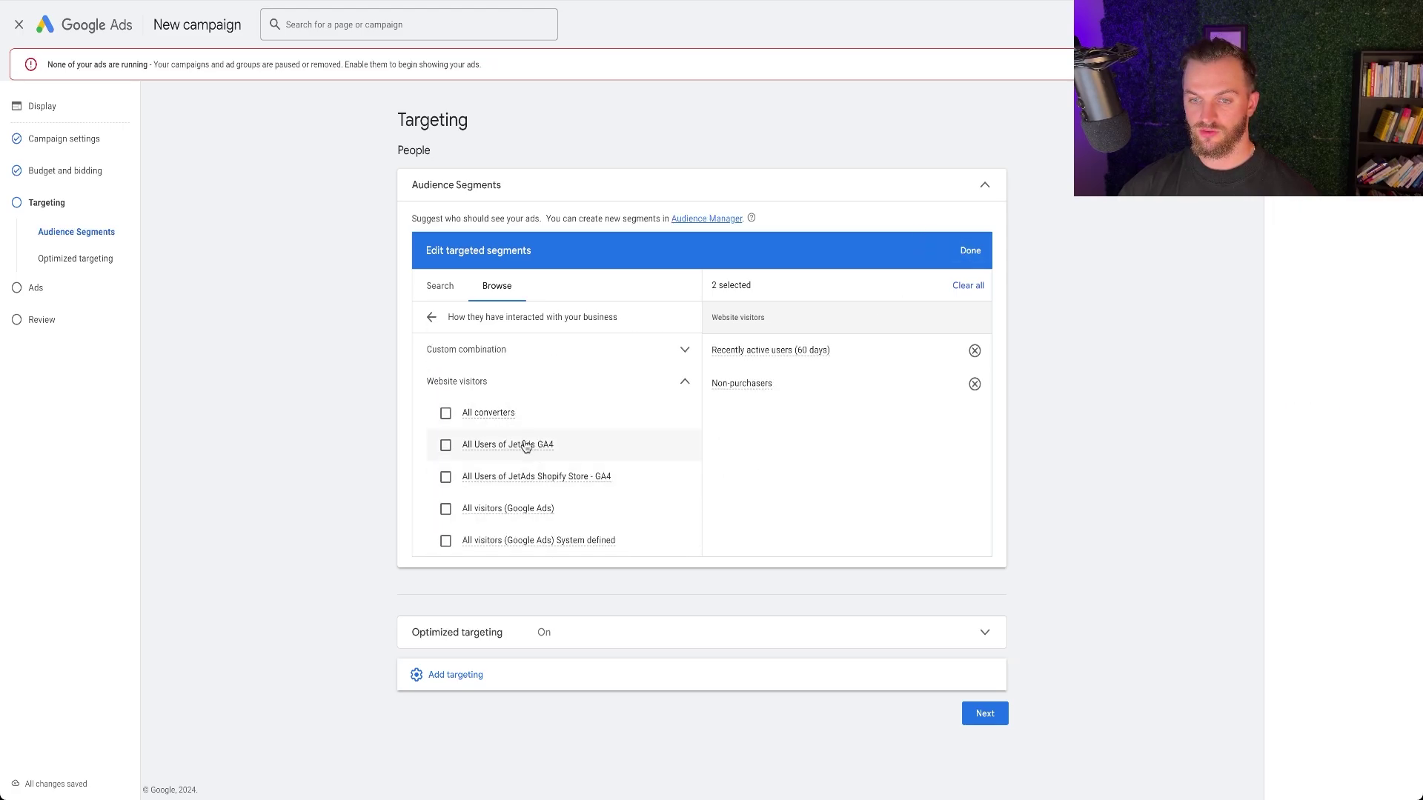
pyautogui.scroll(-5, 526, 460)
pyautogui.click(533, 508)
pyautogui.scroll(-2, 504, 474)
pyautogui.click(482, 540)
pyautogui.click(492, 502)
pyautogui.click(492, 534)
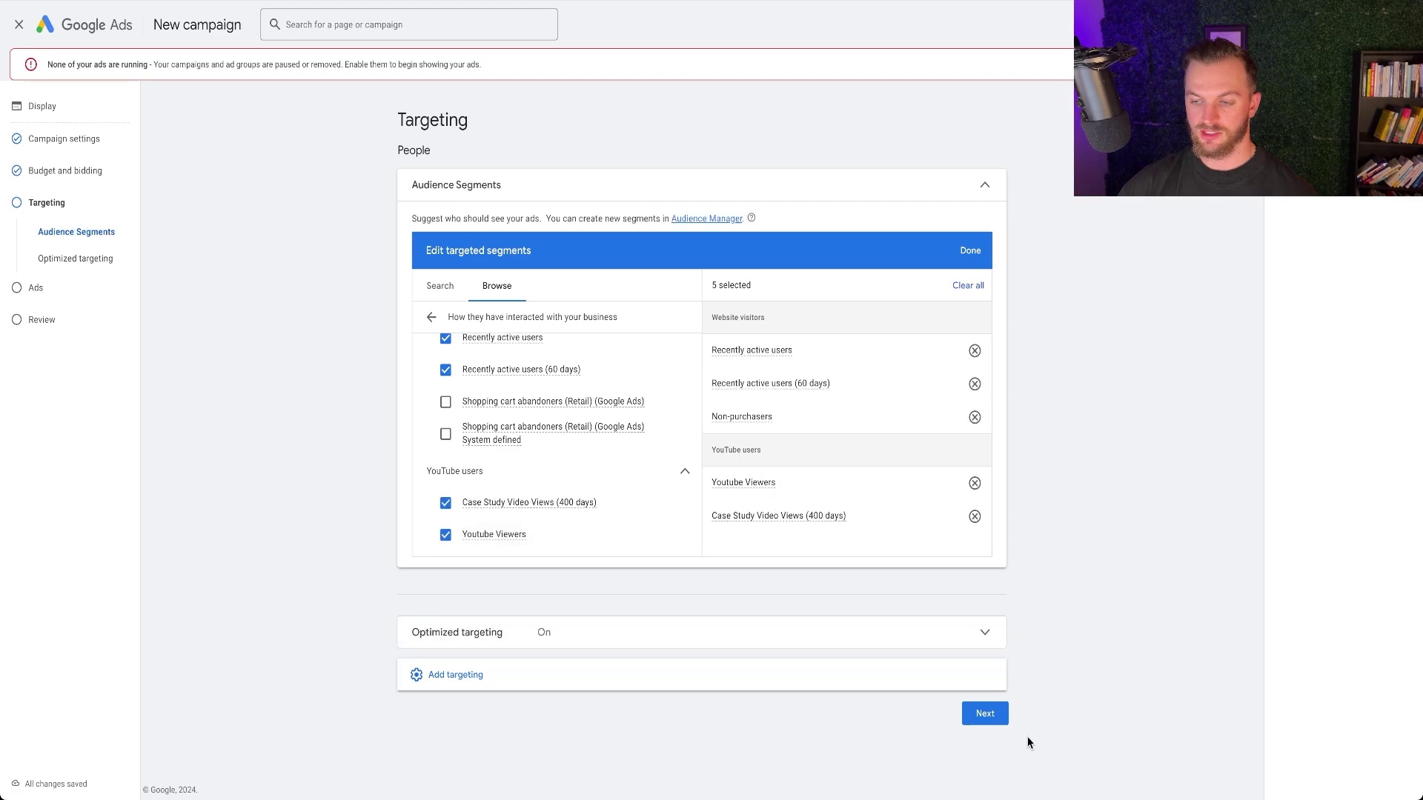
pyautogui.click(963, 251)
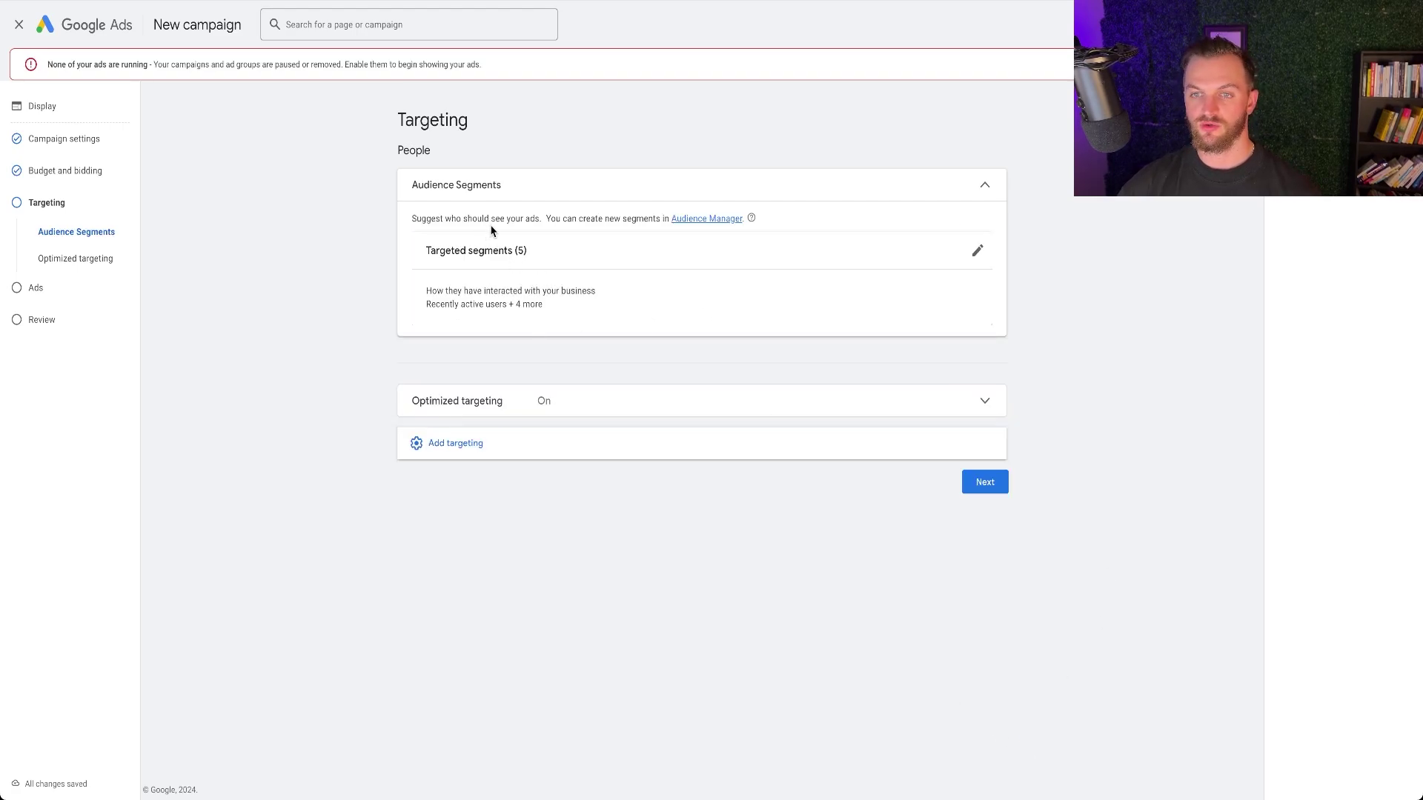
# - Turn off optimized targeting for the campaign, check the additional targeting types, and continue to ad creation
pyautogui.click(556, 401)
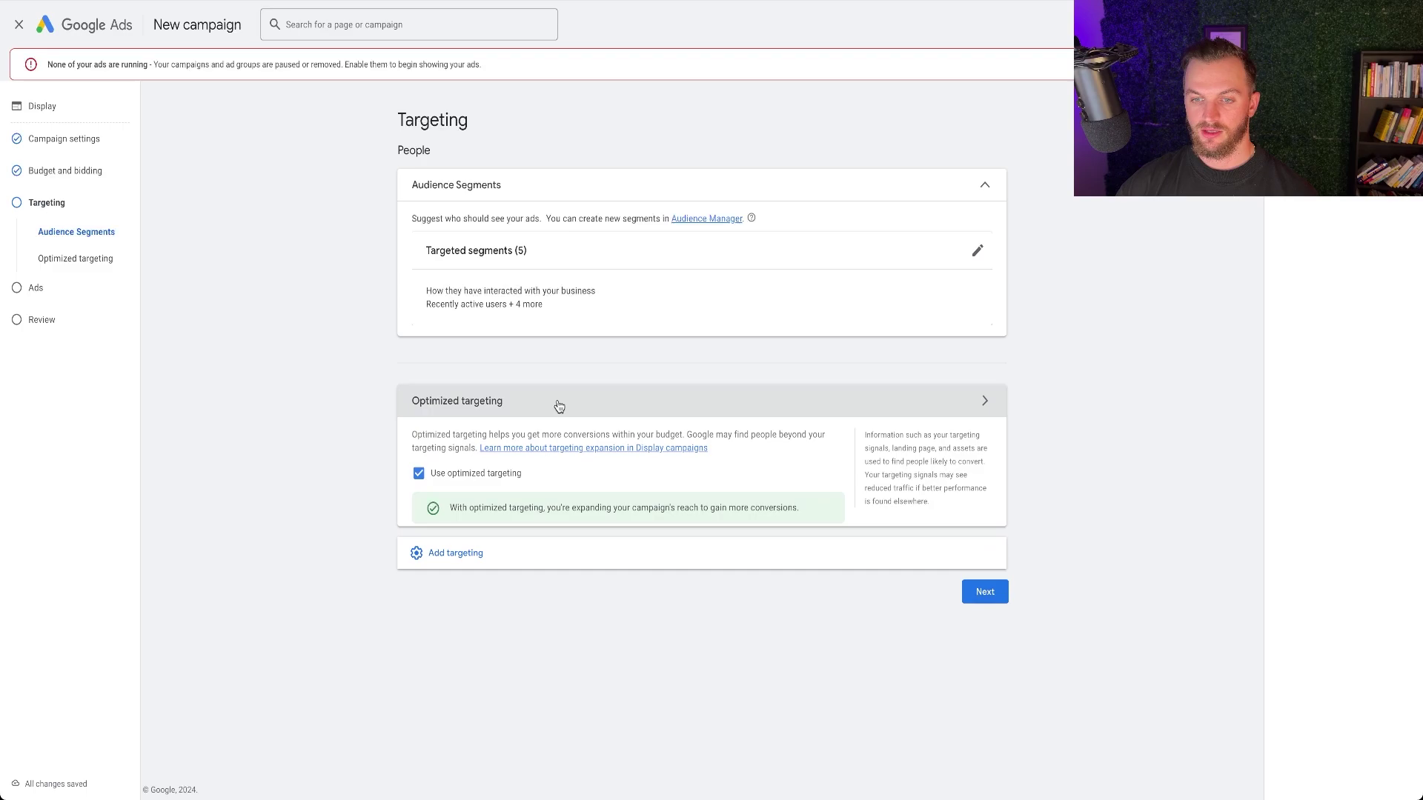
pyautogui.click(420, 476)
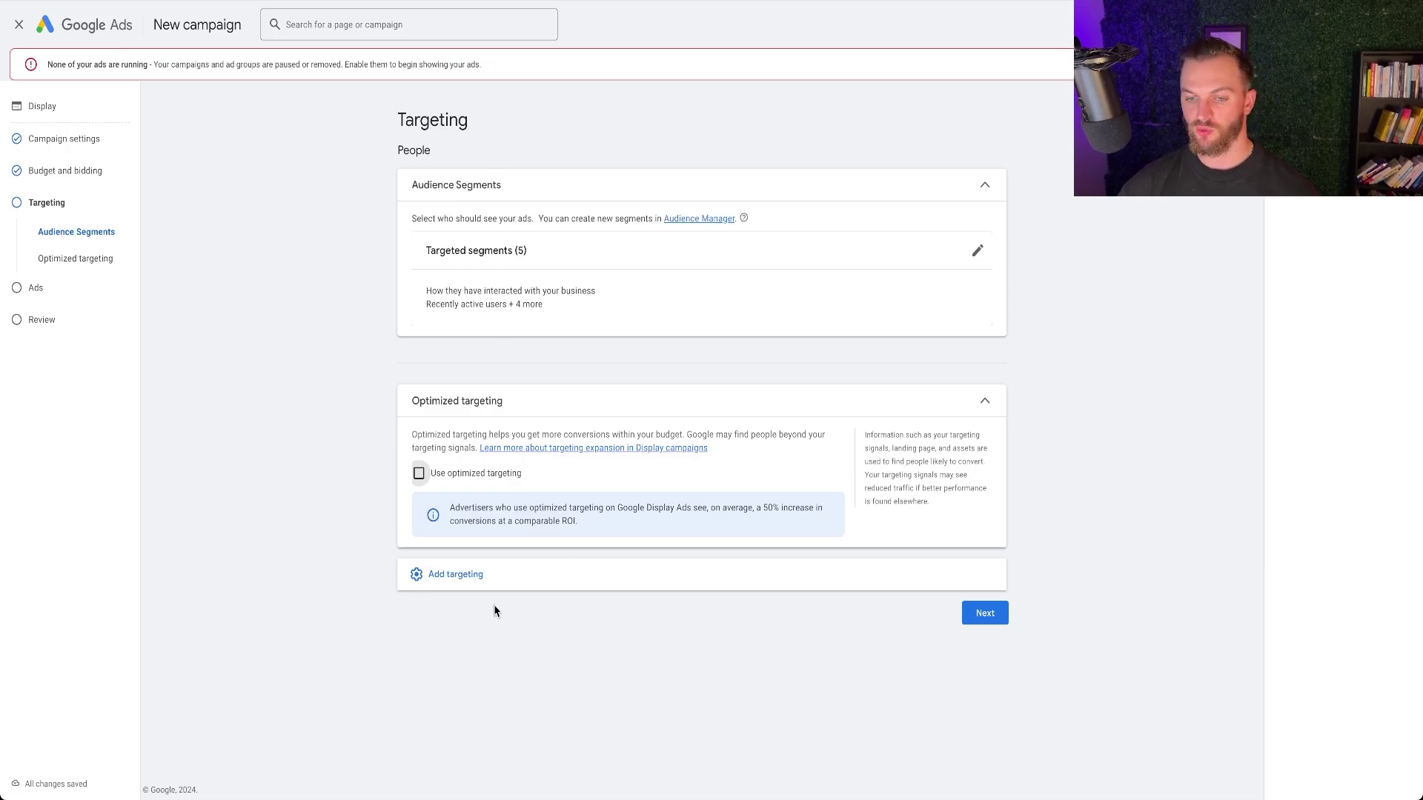
pyautogui.click(472, 575)
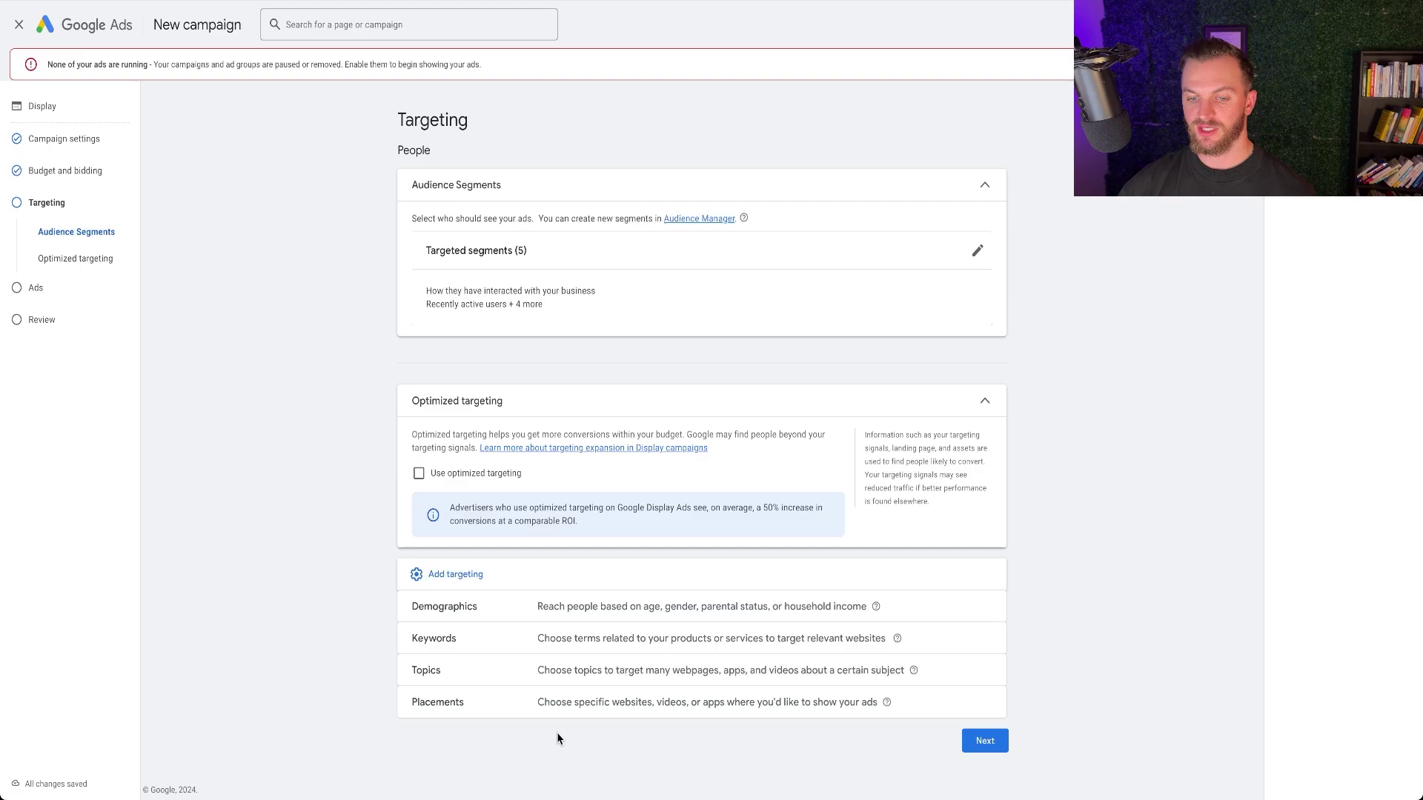
pyautogui.click(985, 741)
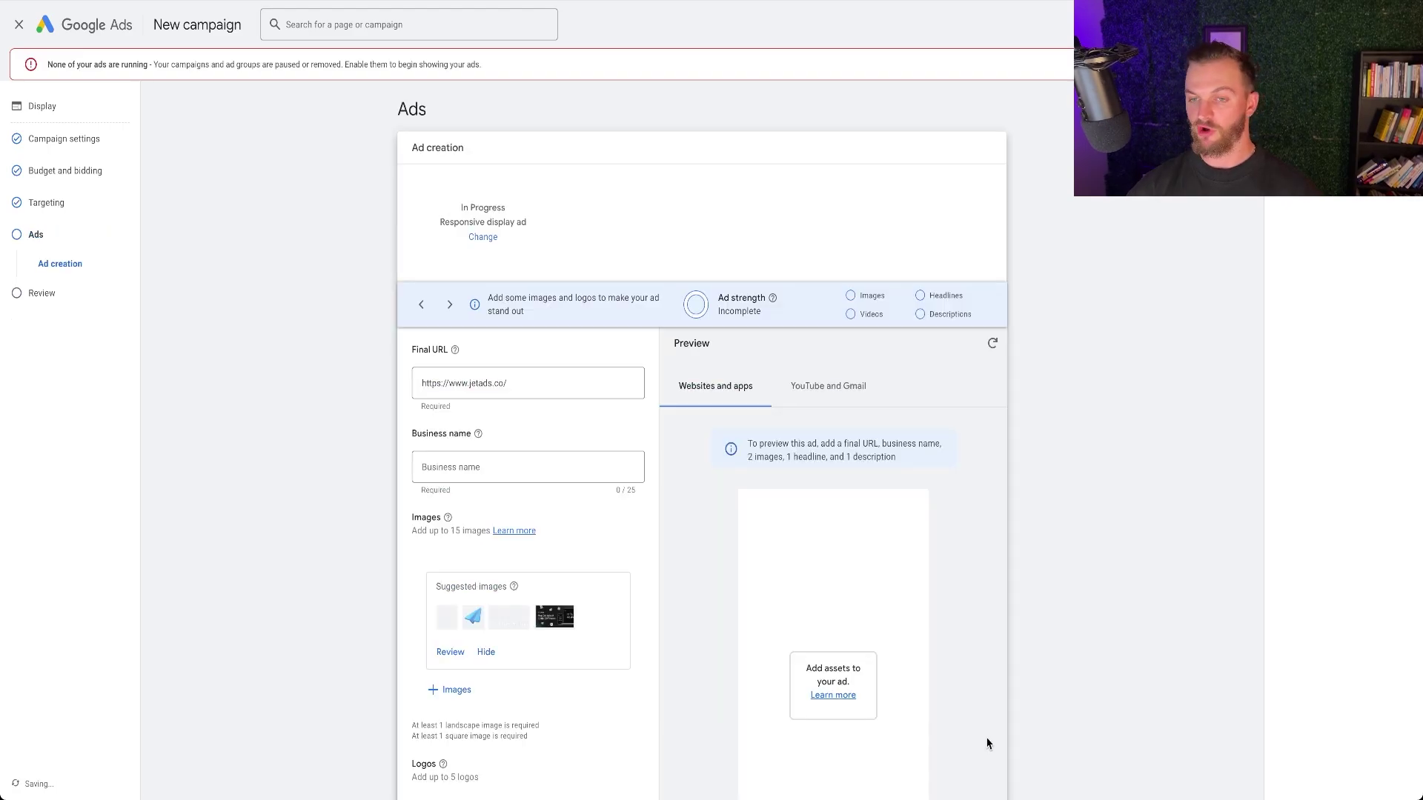
# - Review the responsive display ad's asset fields, from final URL and images to headlines and descriptions, and its previews for websites, apps, YouTube and Gmail
pyautogui.scroll(-11, 575, 378)
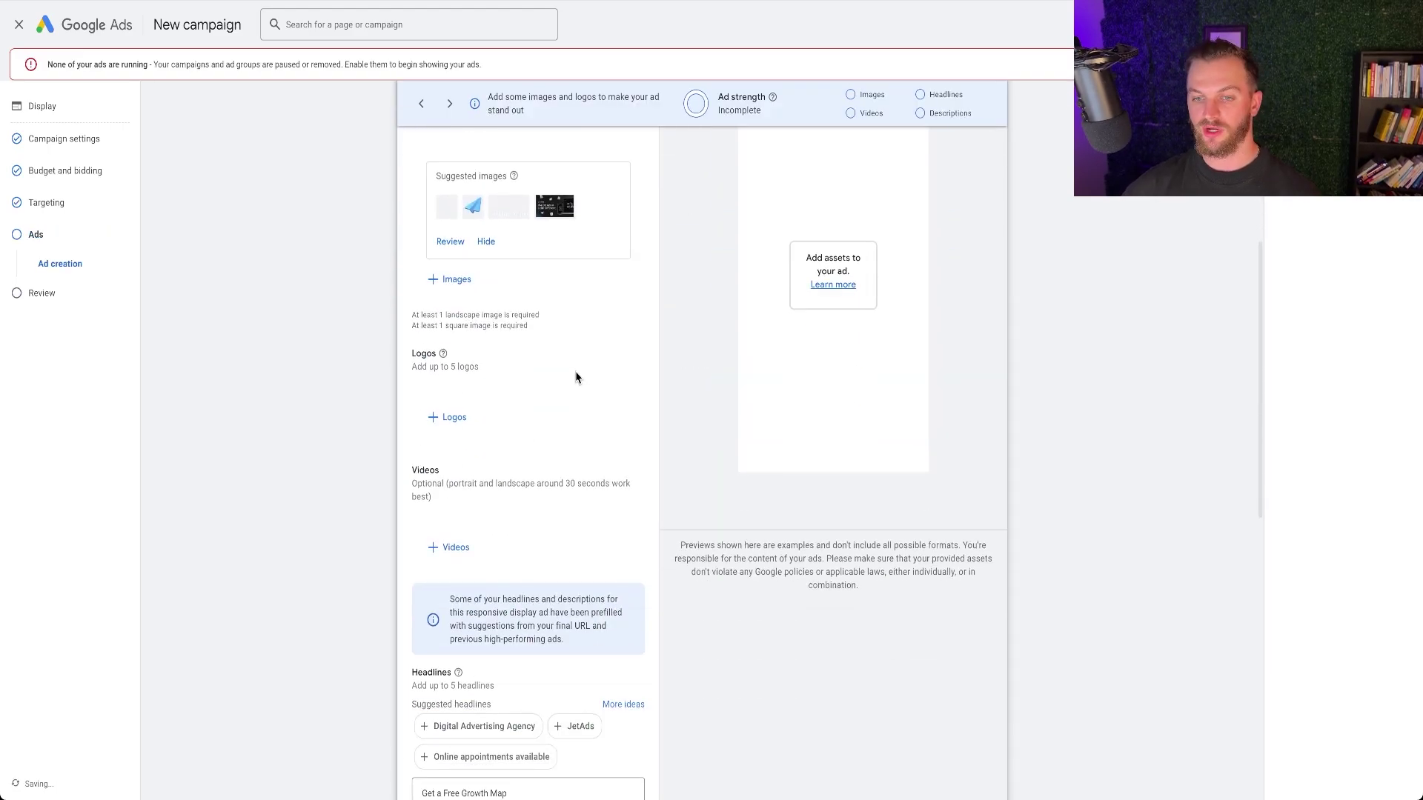
pyautogui.scroll(13, 575, 378)
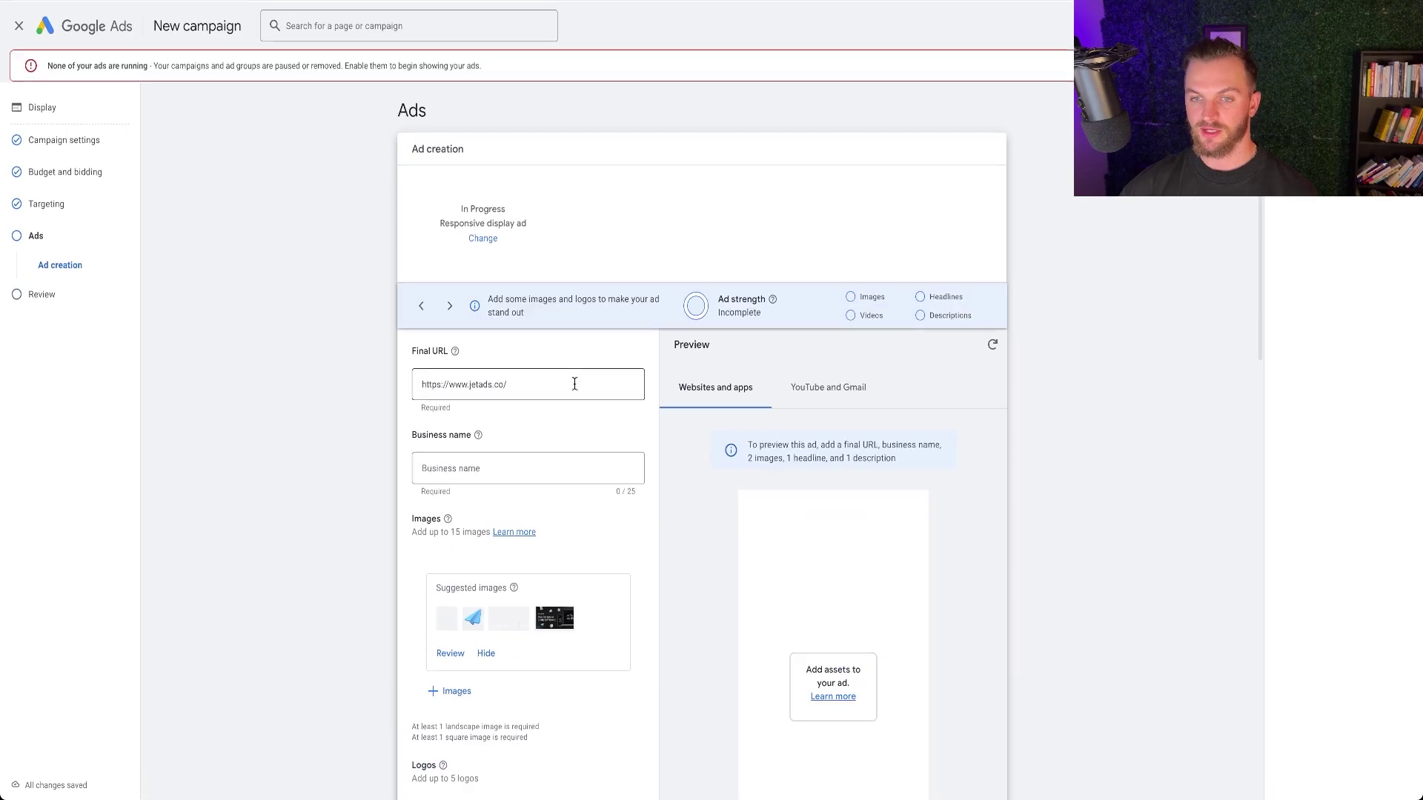
pyautogui.scroll(-3, 575, 389)
pyautogui.scroll(-2, 477, 282)
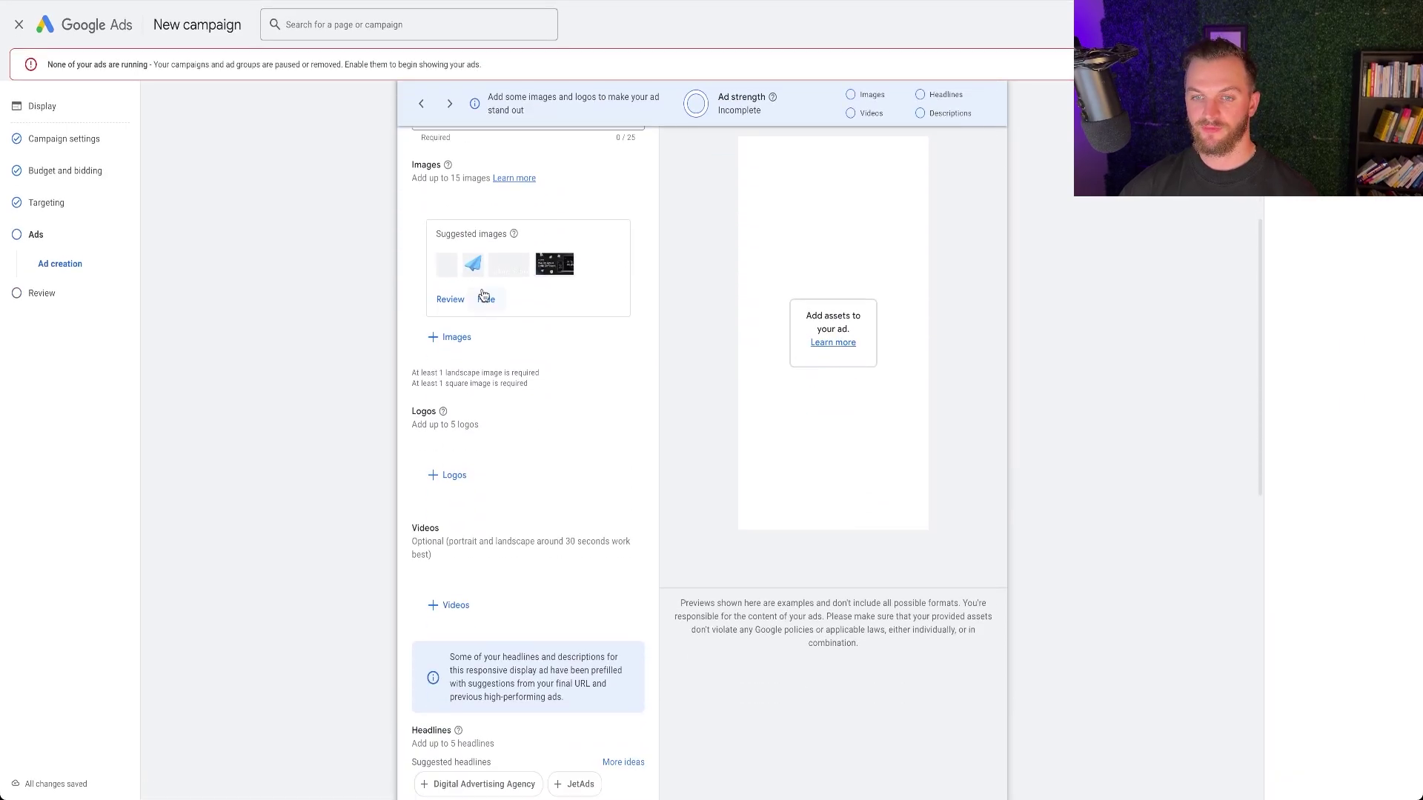
pyautogui.scroll(-9, 478, 443)
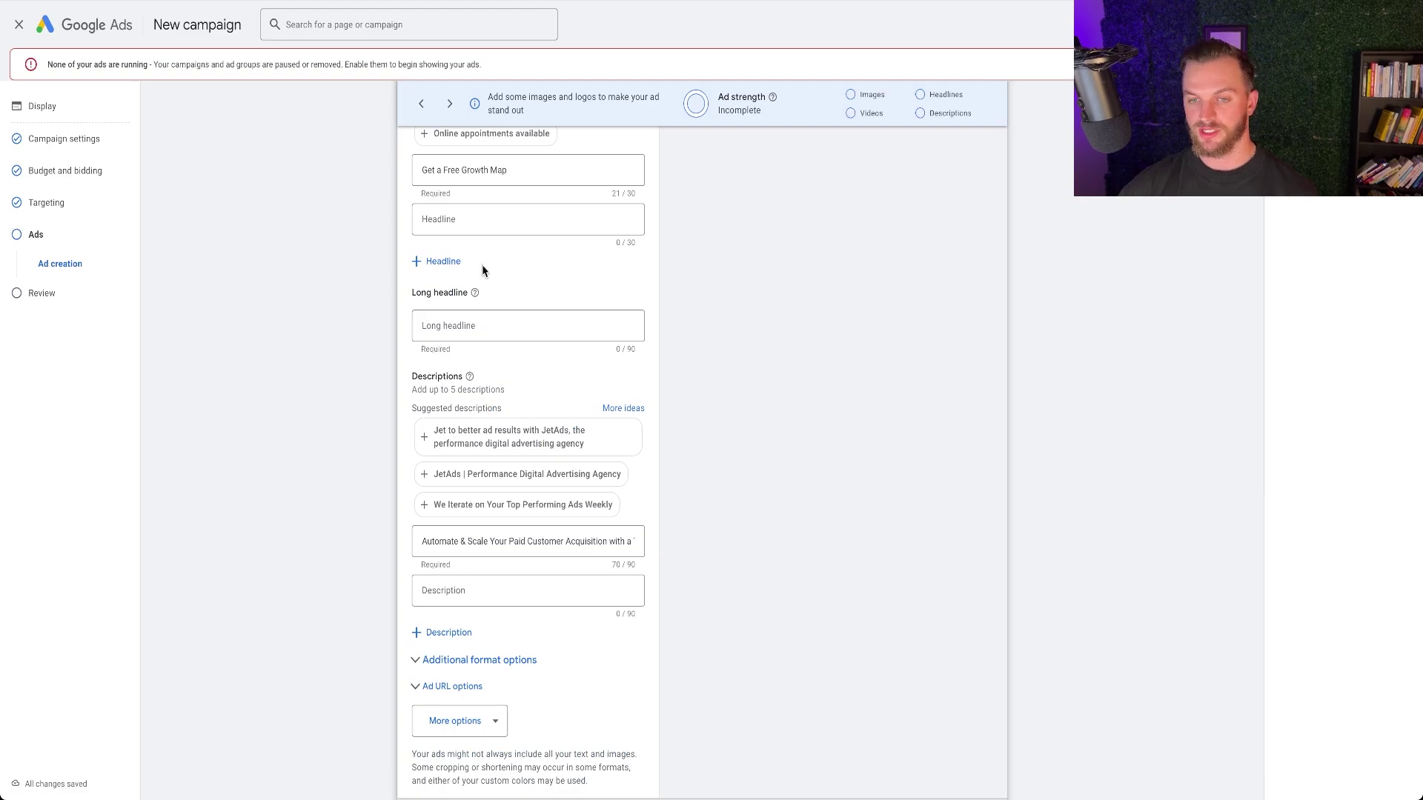
pyautogui.scroll(-3, 508, 623)
pyautogui.scroll(14, 675, 698)
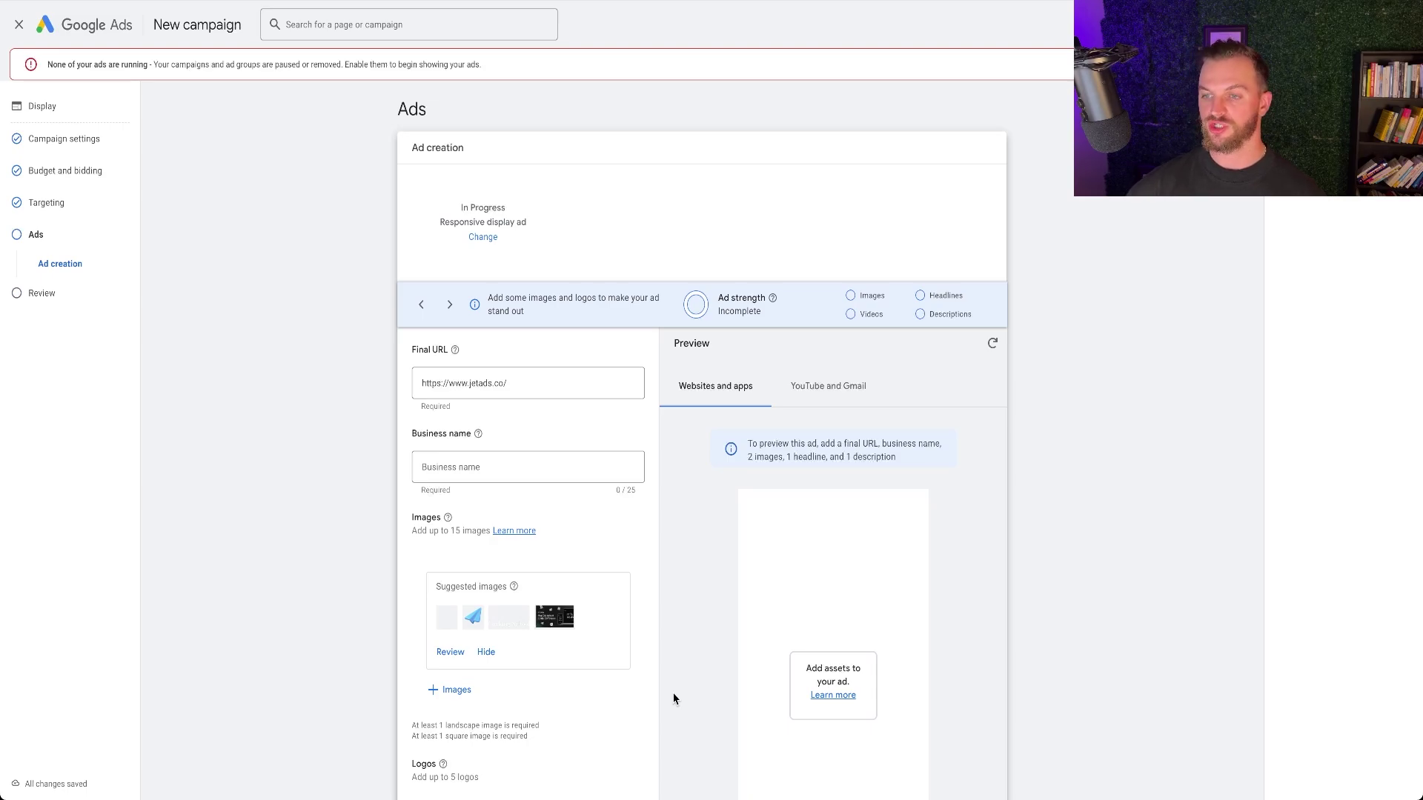
pyautogui.click(830, 385)
pyautogui.click(711, 383)
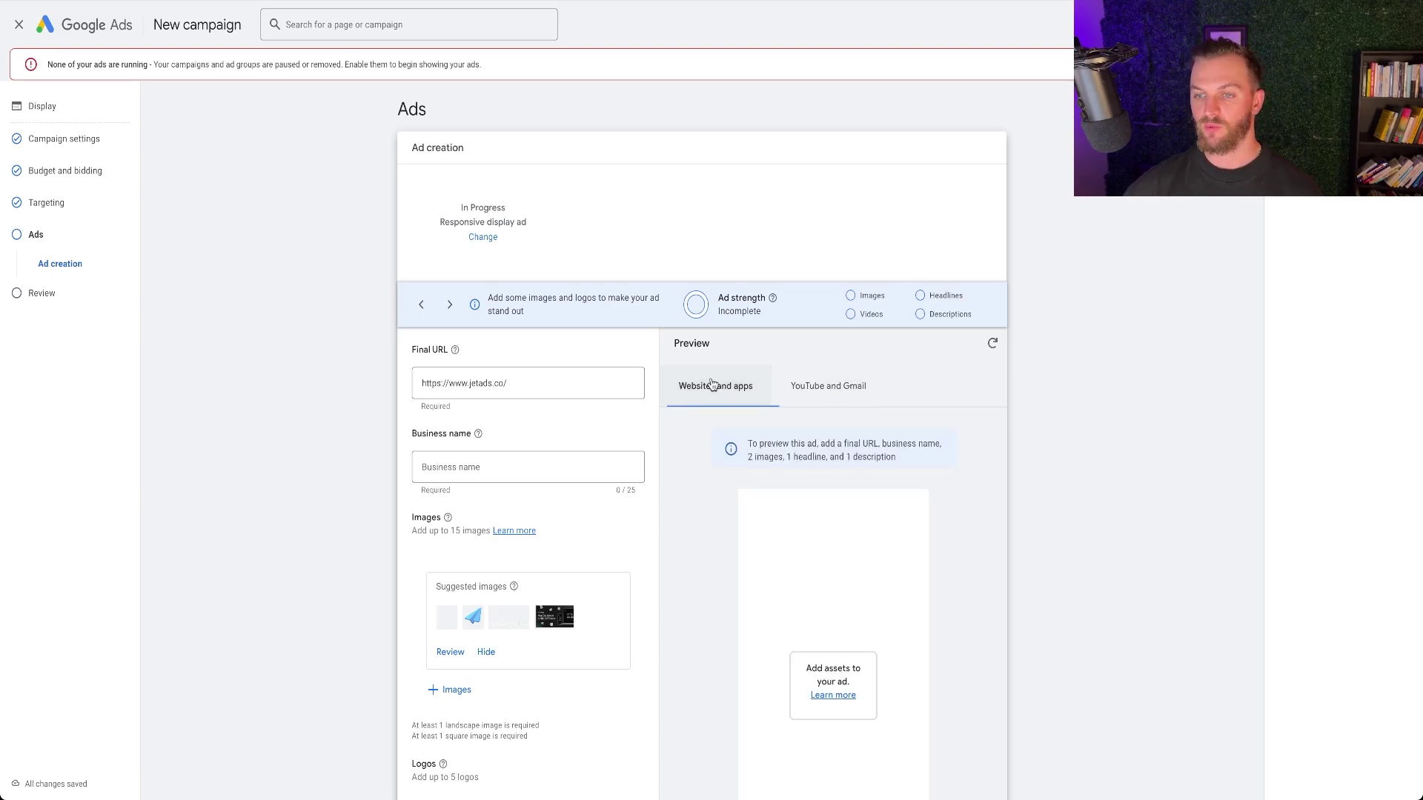